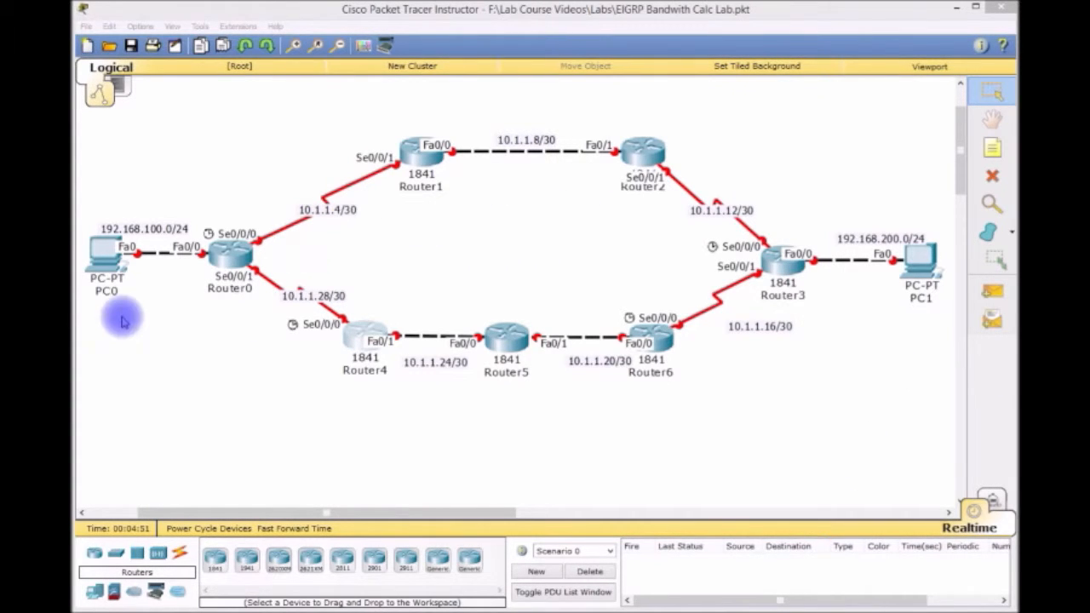
drag(89, 331, 182, 177)
drag(859, 312, 975, 217)
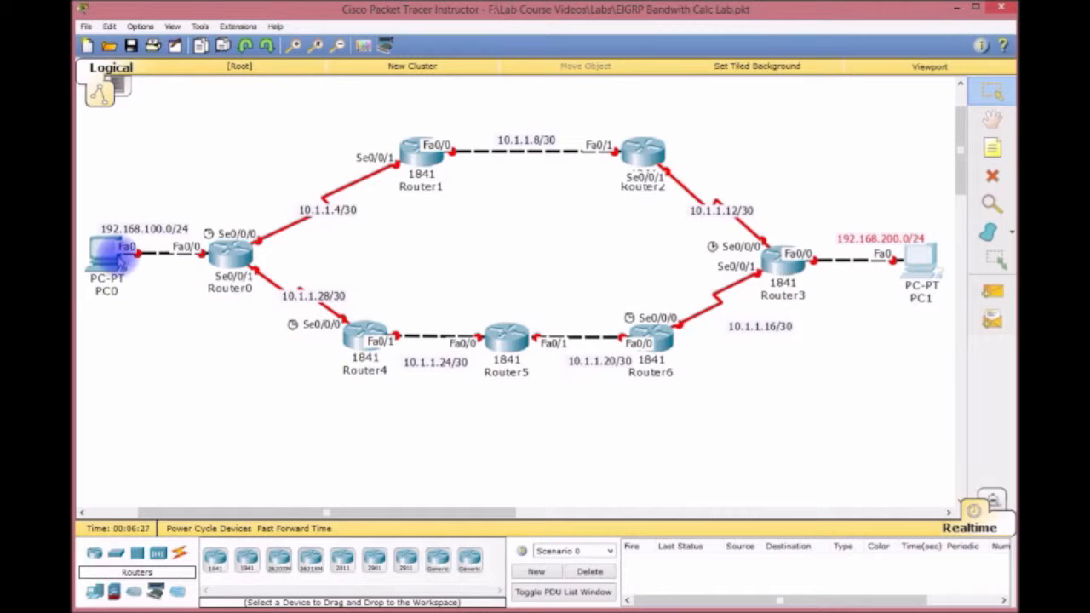
Check the static IP address, subnet mask and default gateway in PC0's IP configuration, and close its window
click(106, 256)
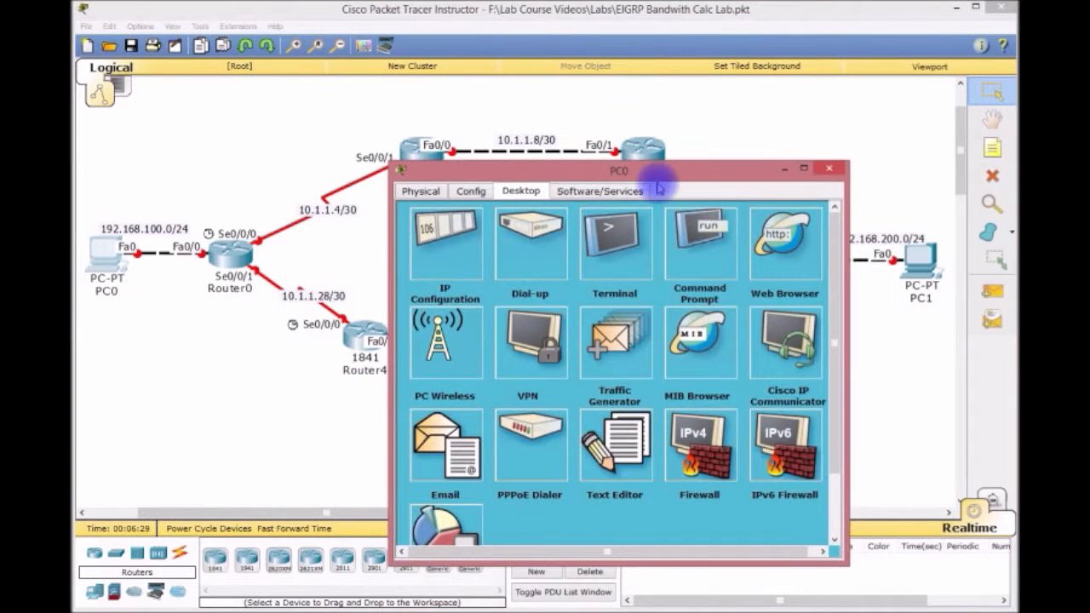
drag(641, 165, 358, 20)
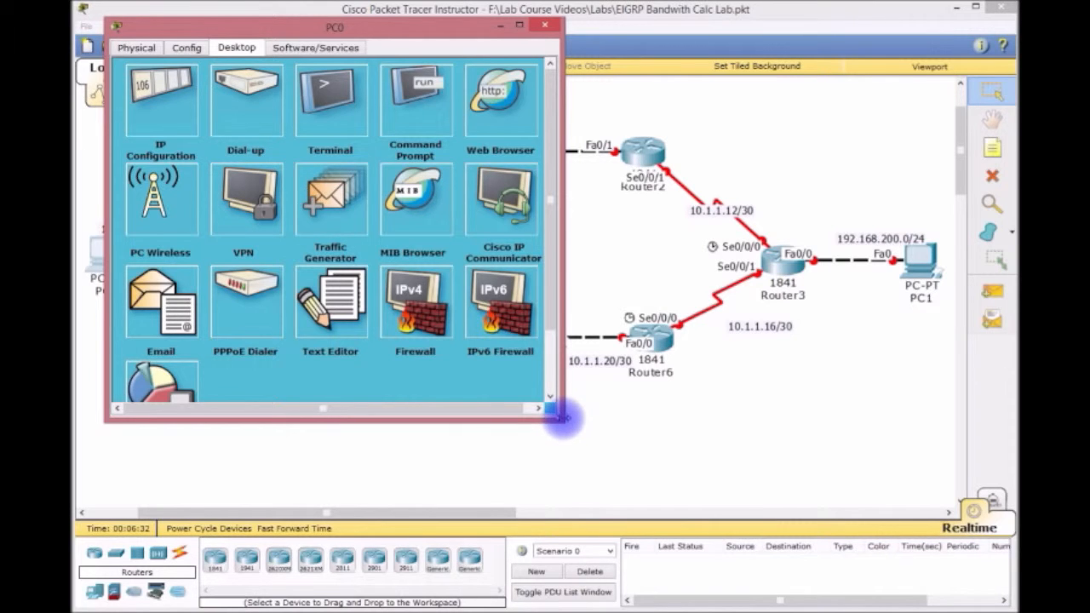
click(160, 128)
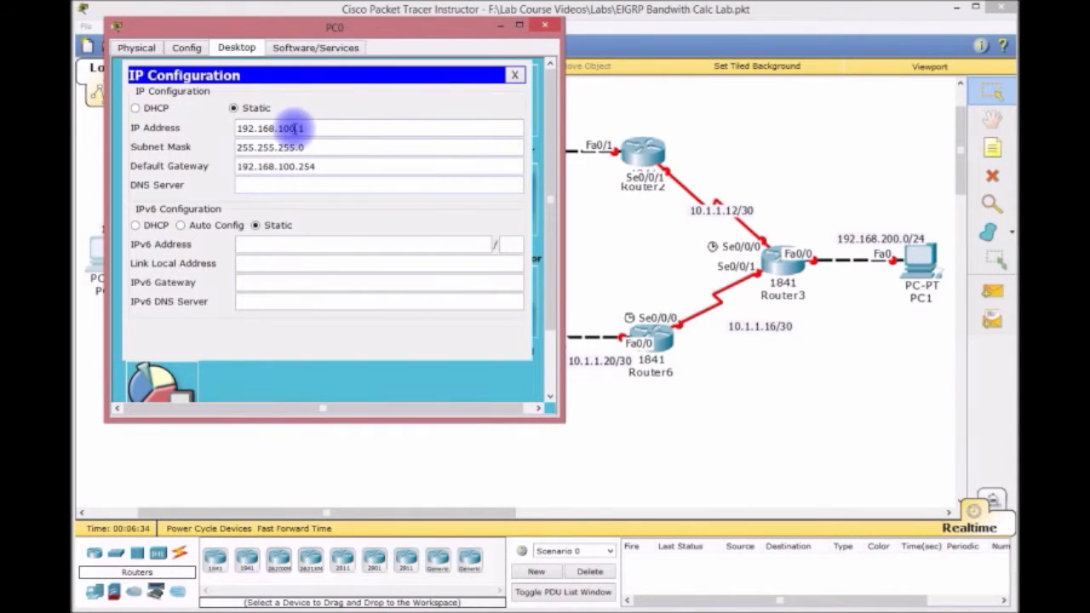
click(515, 75)
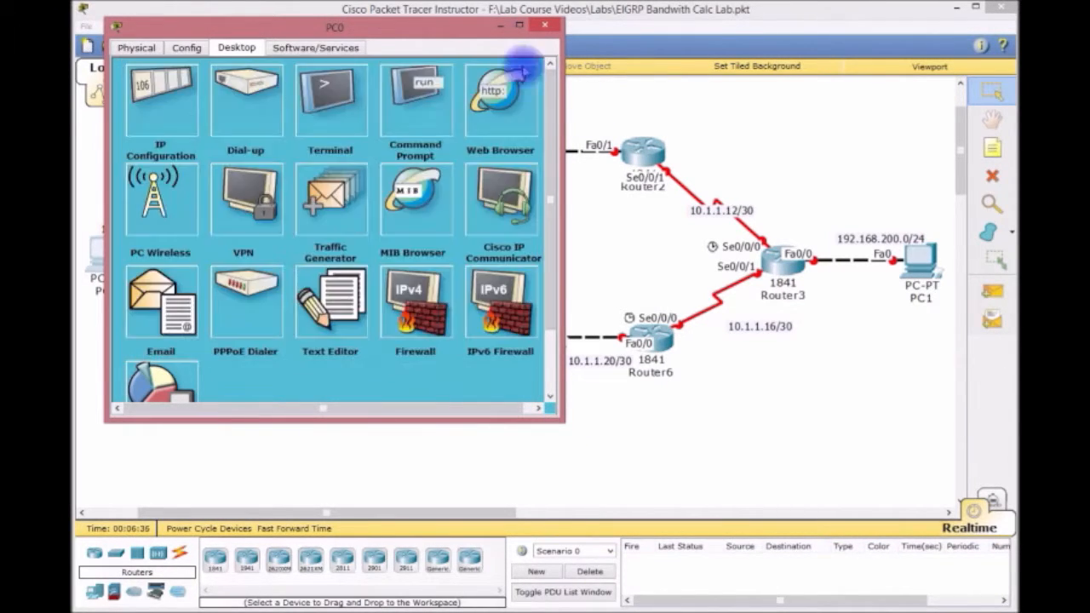
click(544, 25)
Check the static IP address, subnet mask and default gateway in PC1's IP configuration, and close its window
click(922, 263)
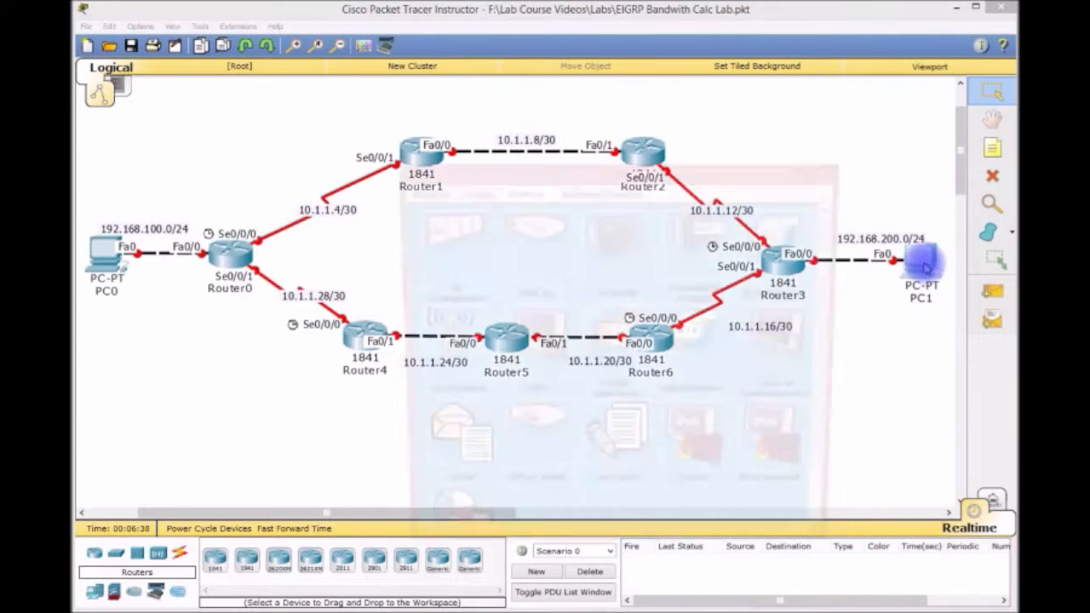
drag(551, 173, 453, 88)
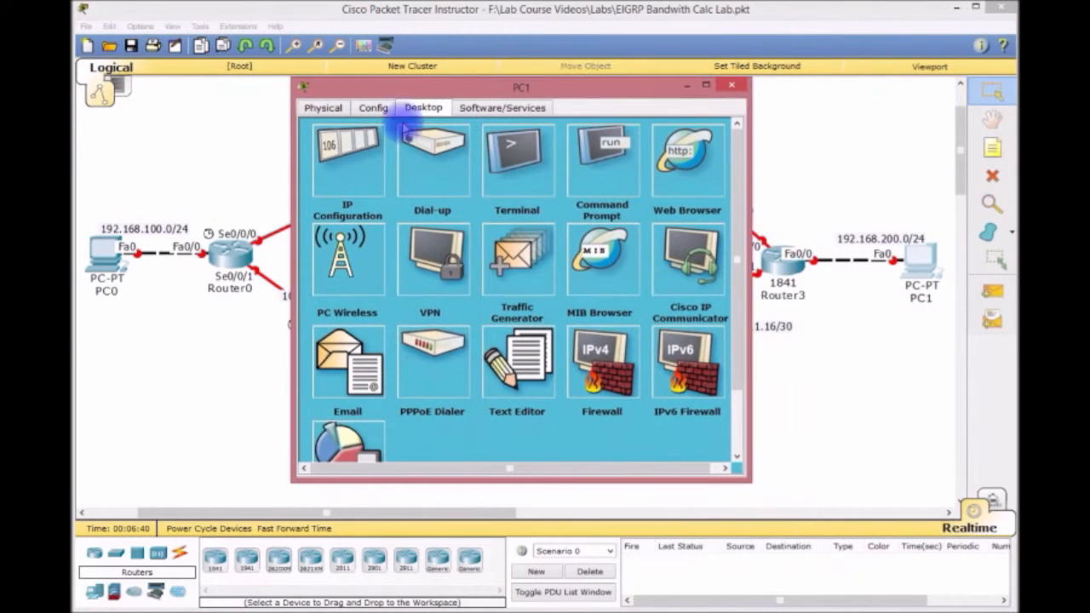
click(345, 158)
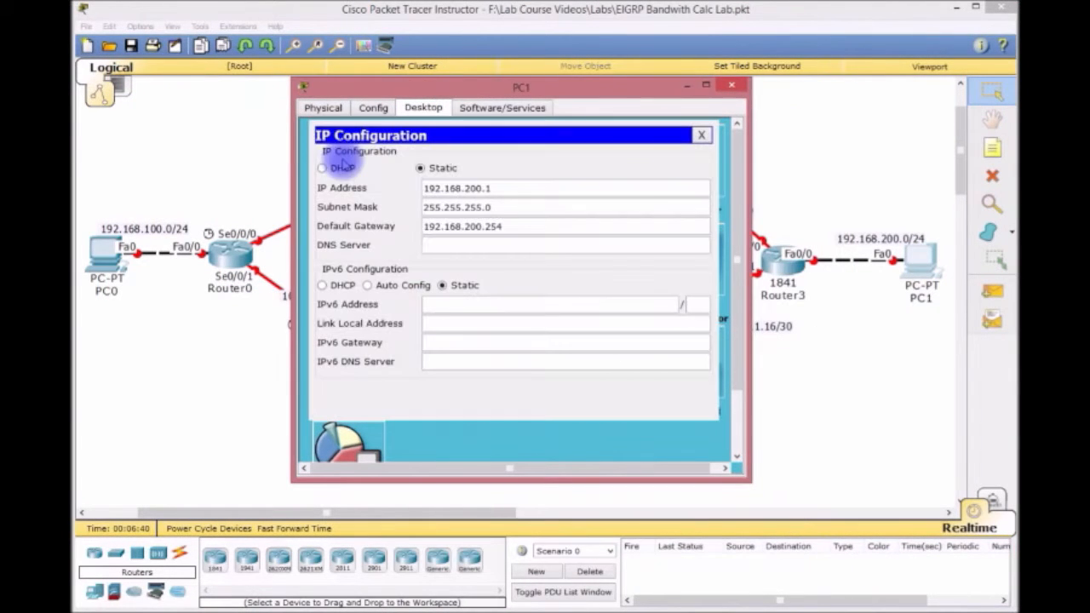
click(702, 137)
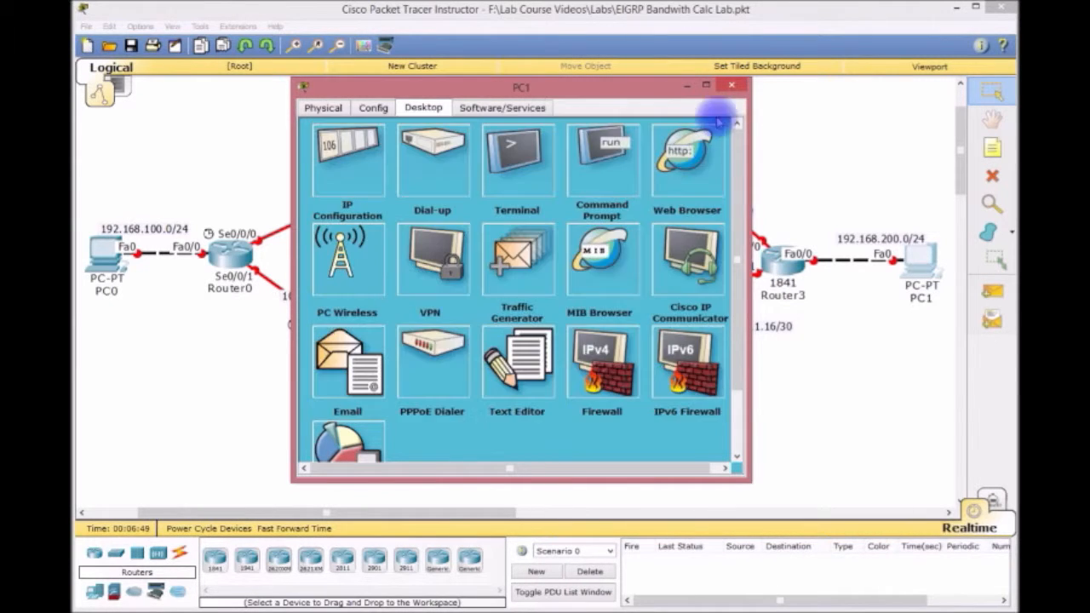
click(732, 85)
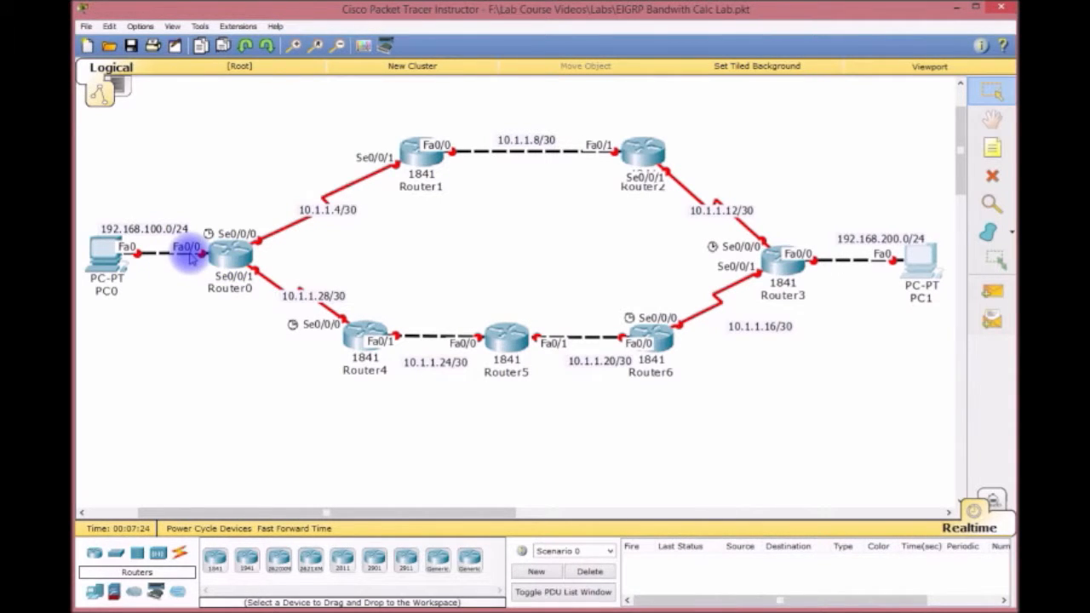
Open Router0's command line and decline the initial configuration dialog to reach the user prompt
mouse_move(247, 243)
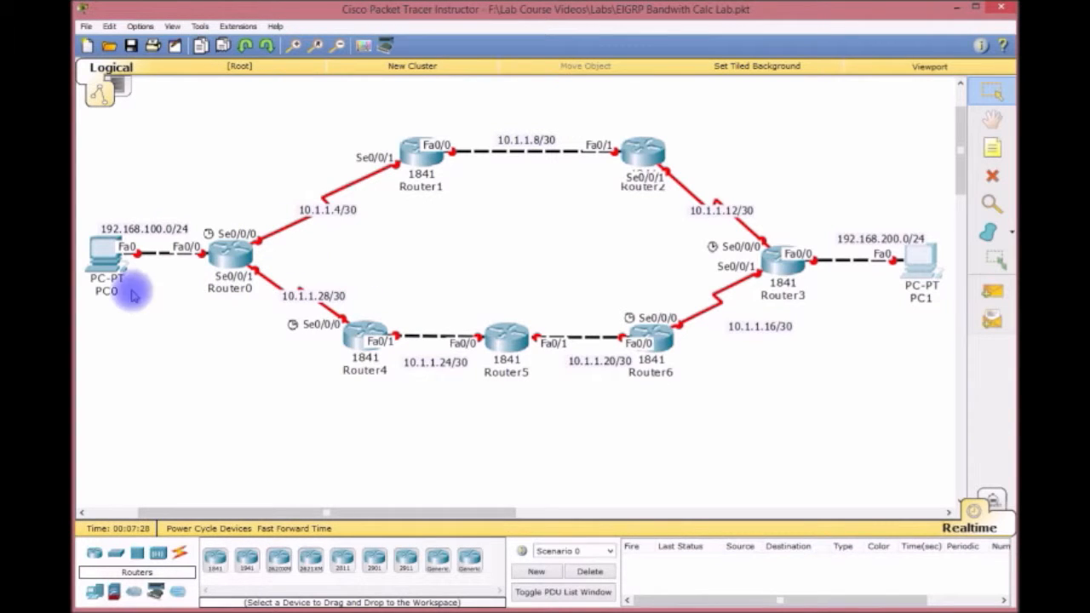
click(232, 253)
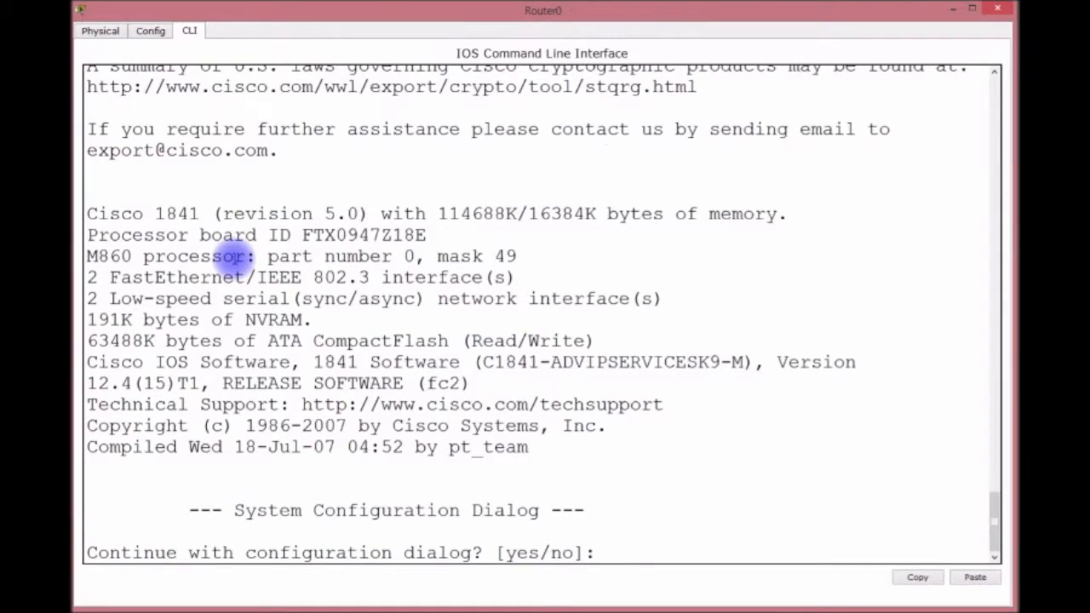
text(n)
key(Return)
key(Return)
key(Return)
key(Return)
key(Return)
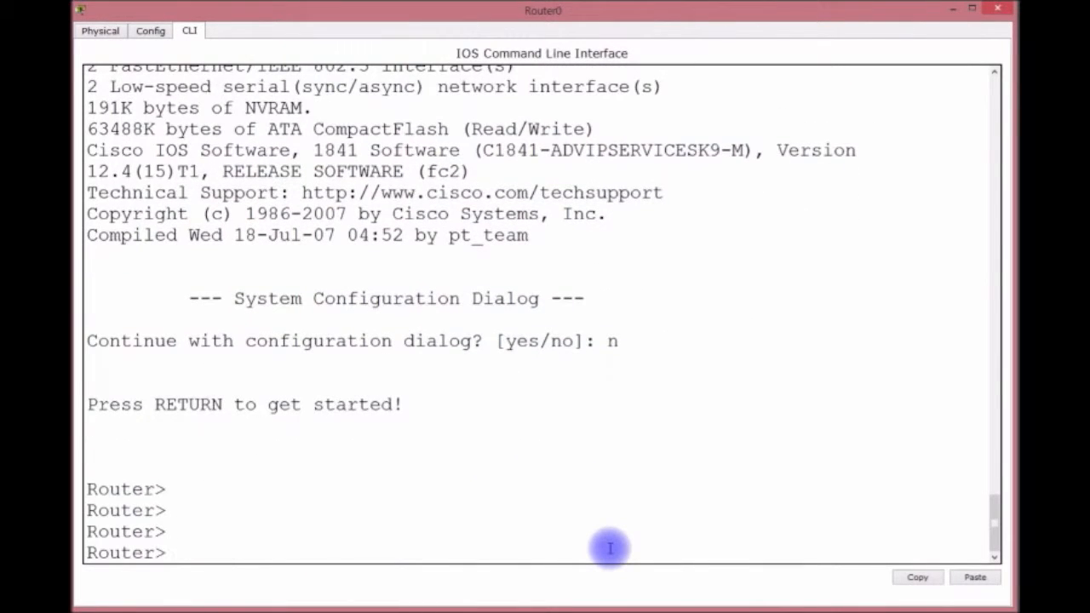
Enter global configuration mode on Router0 and set its hostname to R0
text(en)
key(Return)
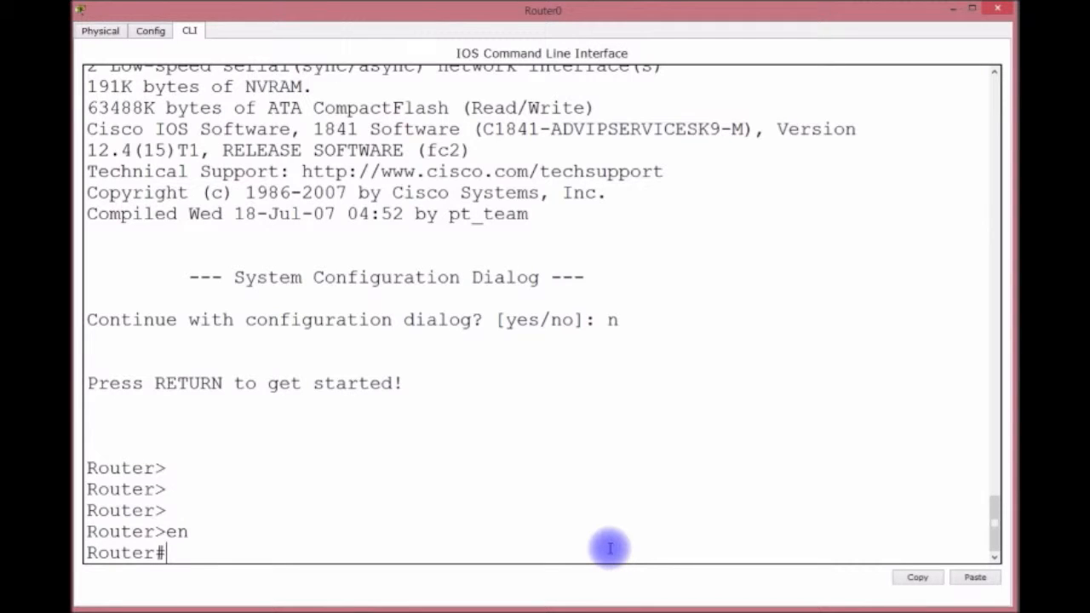
text(config t)
key(Return)
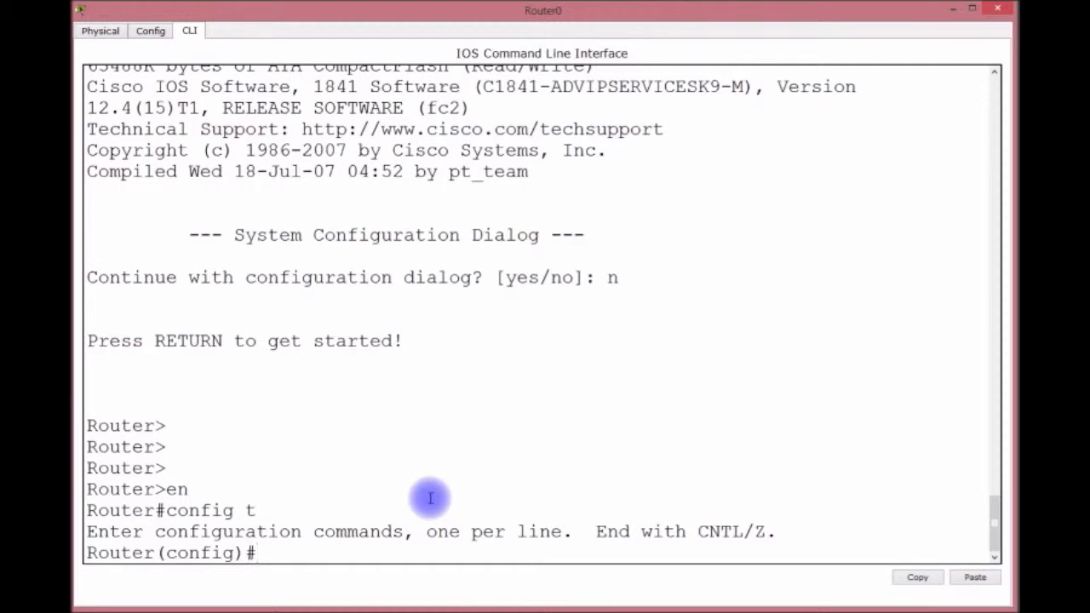
text(hostname)
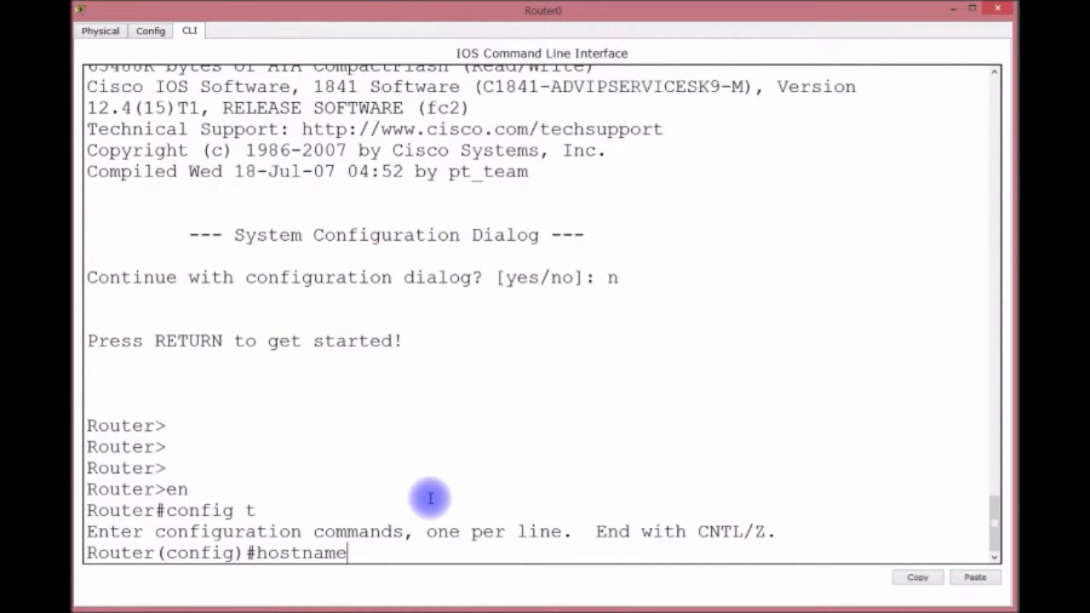
text( R0)
key(Return)
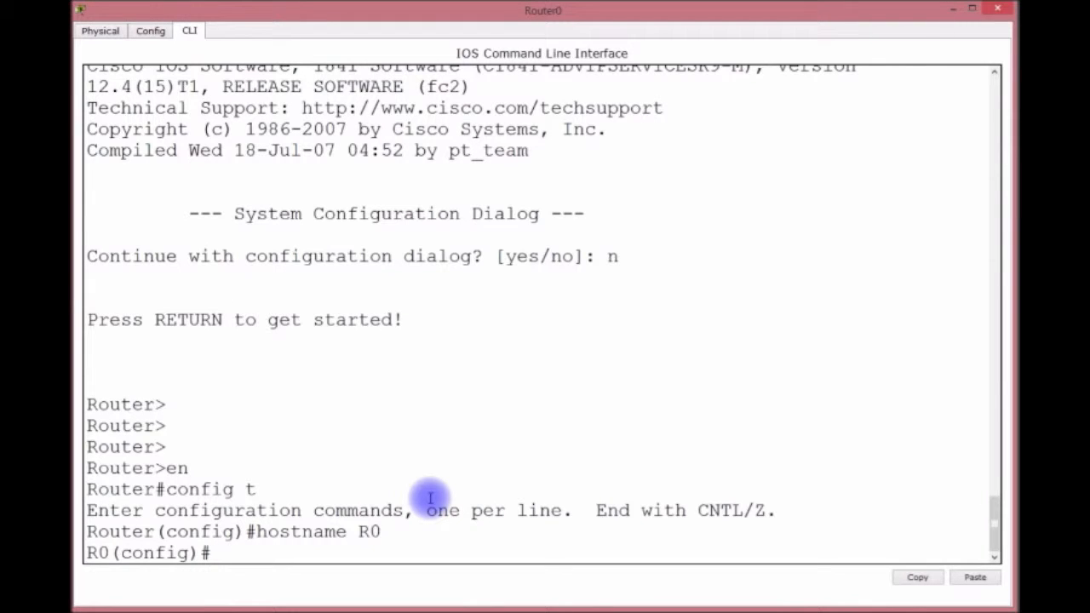
Assign 192.168.100.254 with mask 255.255.255.0 to R0's interface F0/0 and enable the interface
text(INT F0/0)
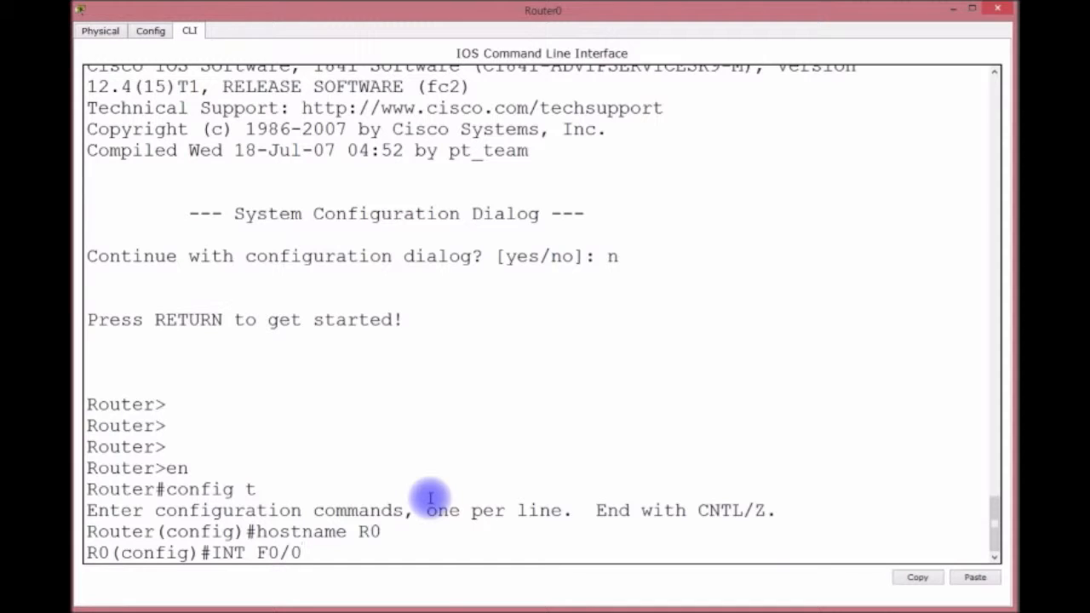
key(Return)
text(IP AD)
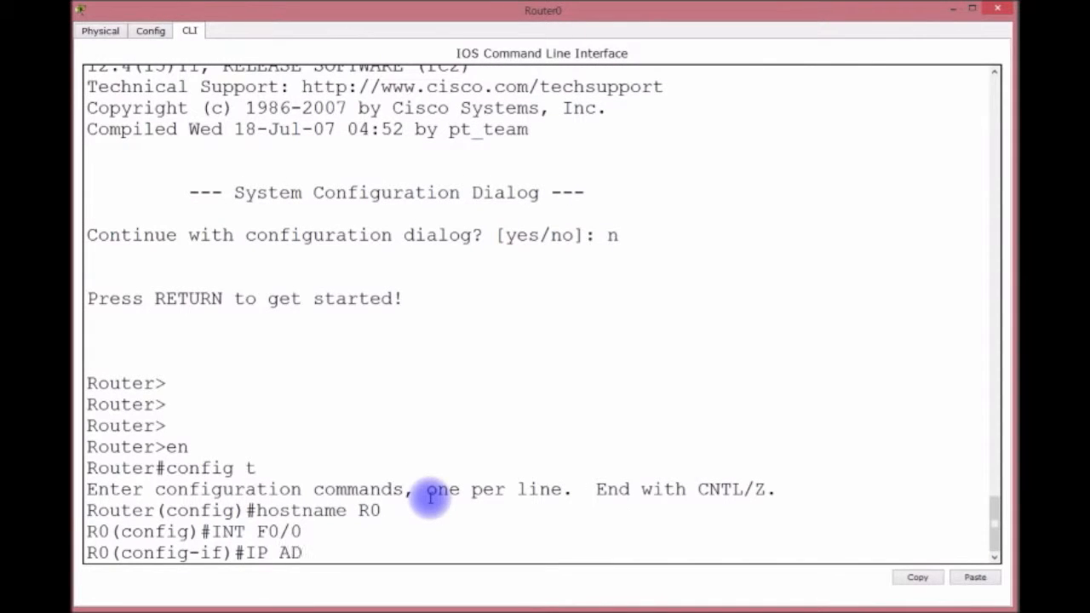
text(DRESS 192)
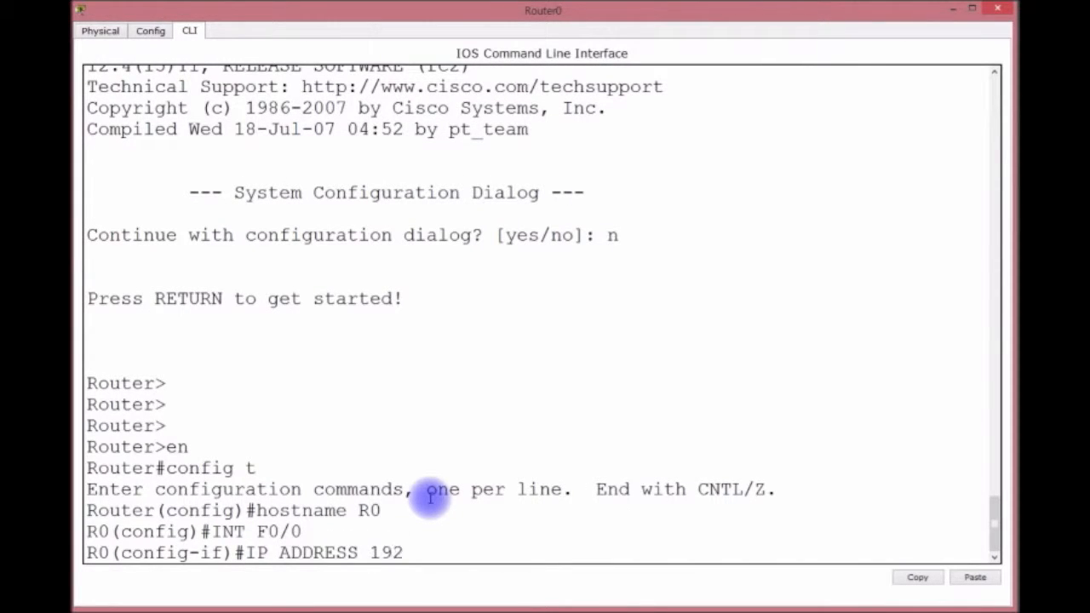
text(.168.100.254 255.255.255.0)
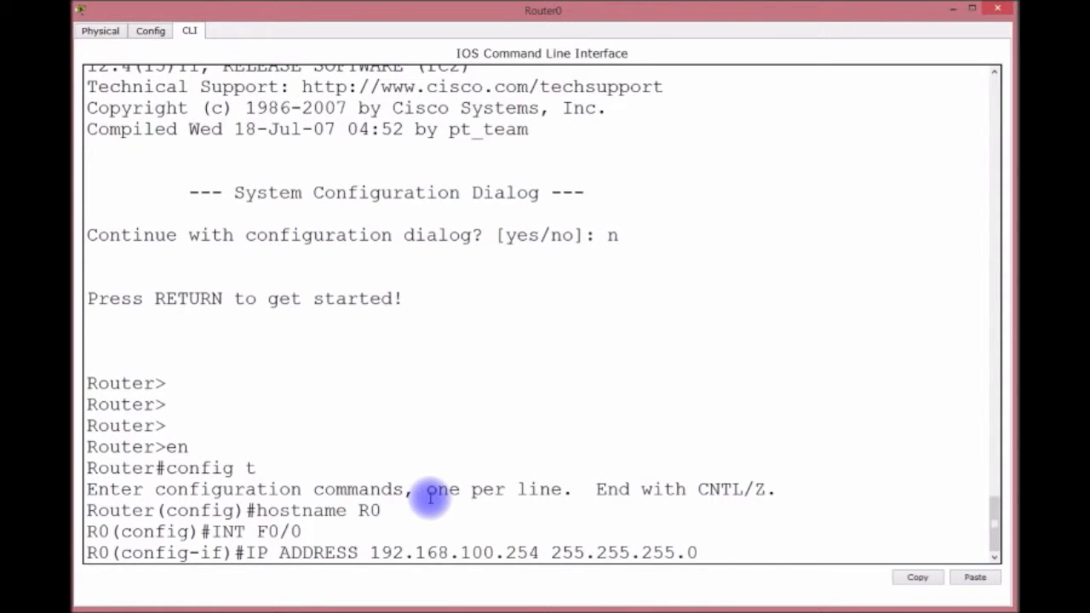
key(Return)
text(NO SHUT)
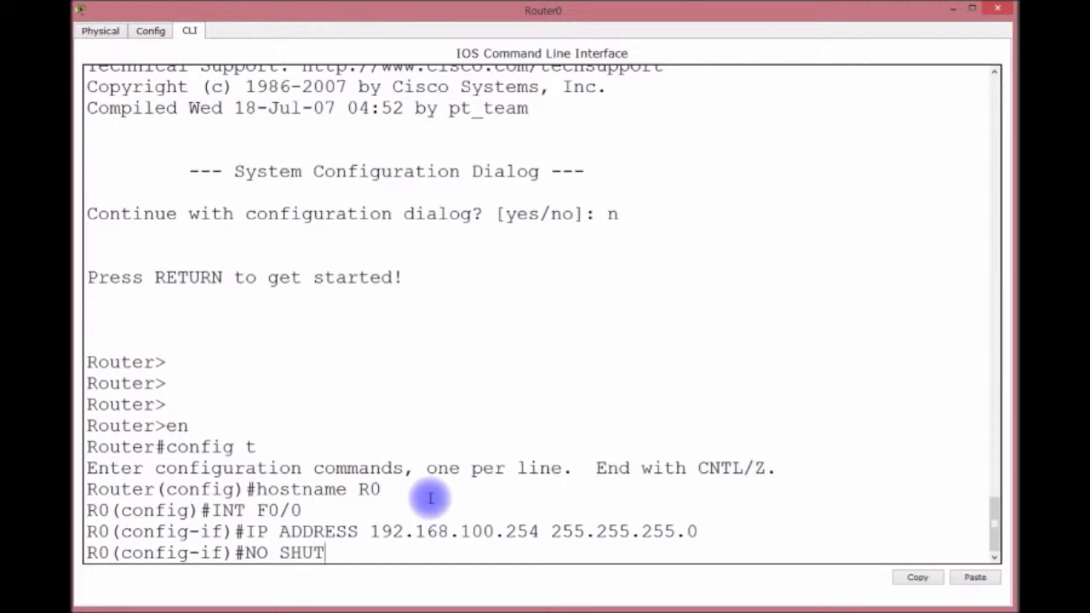
key(Return)
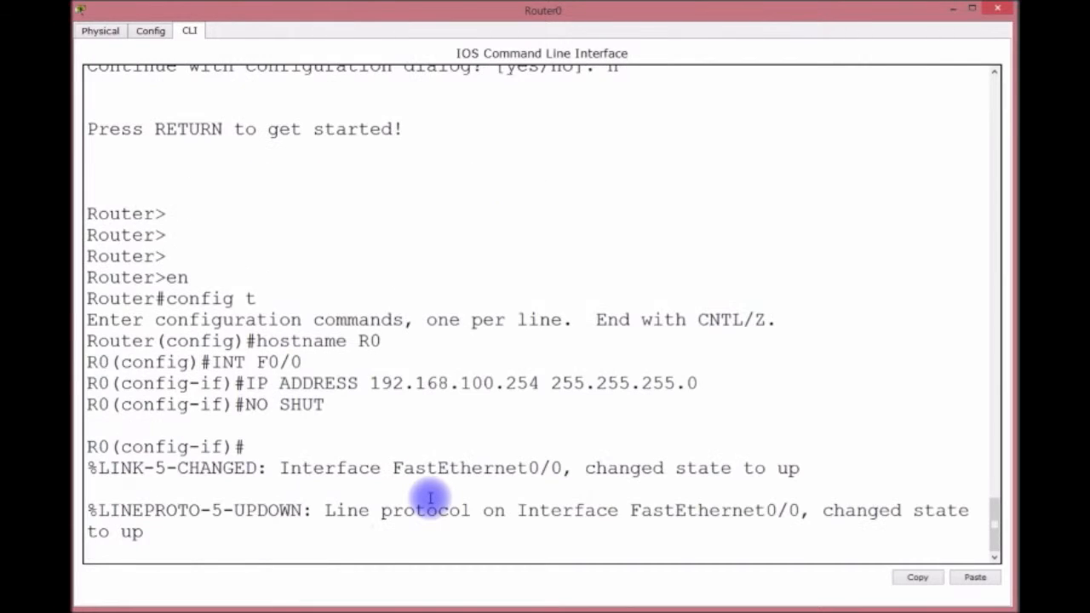
key(Return)
Assign 10.1.1.5 with mask 255.255.255.252 to R0's serial interface S0/0/0
text(IN)
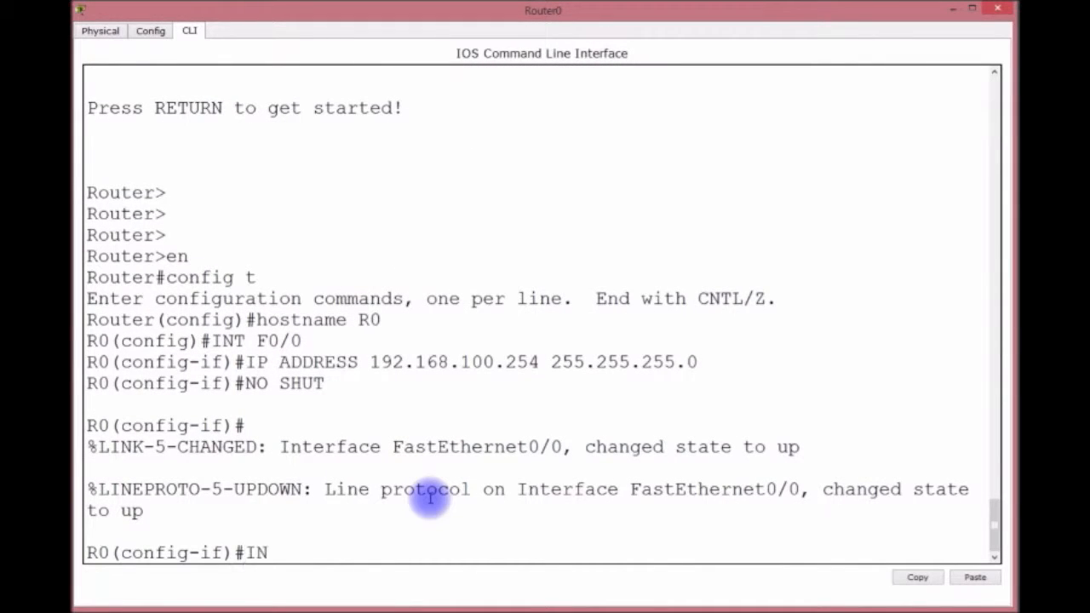
text(T S0/0/0)
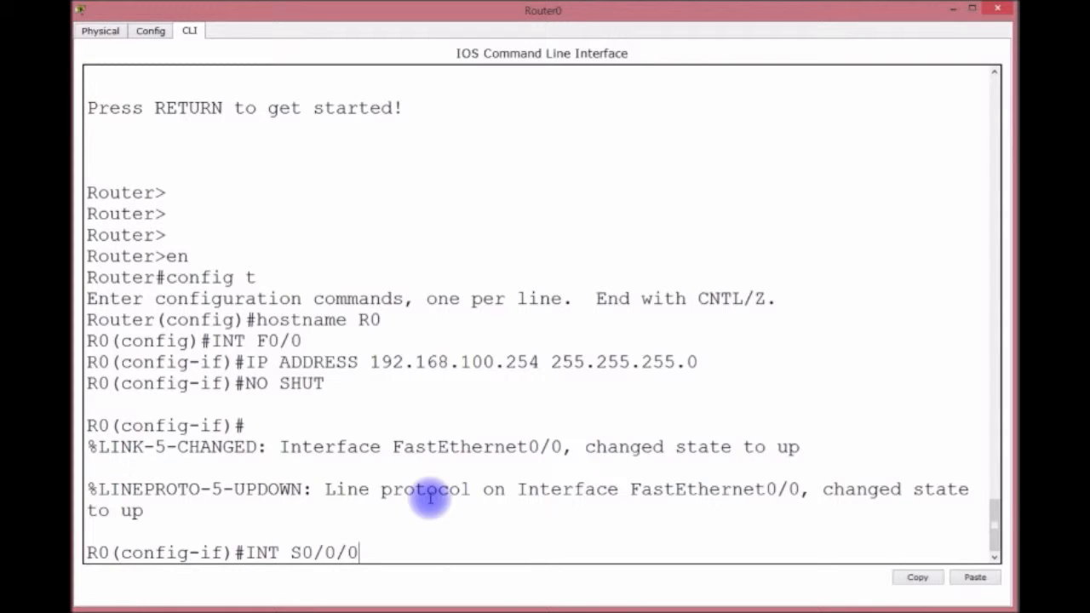
key(Return)
text(IP)
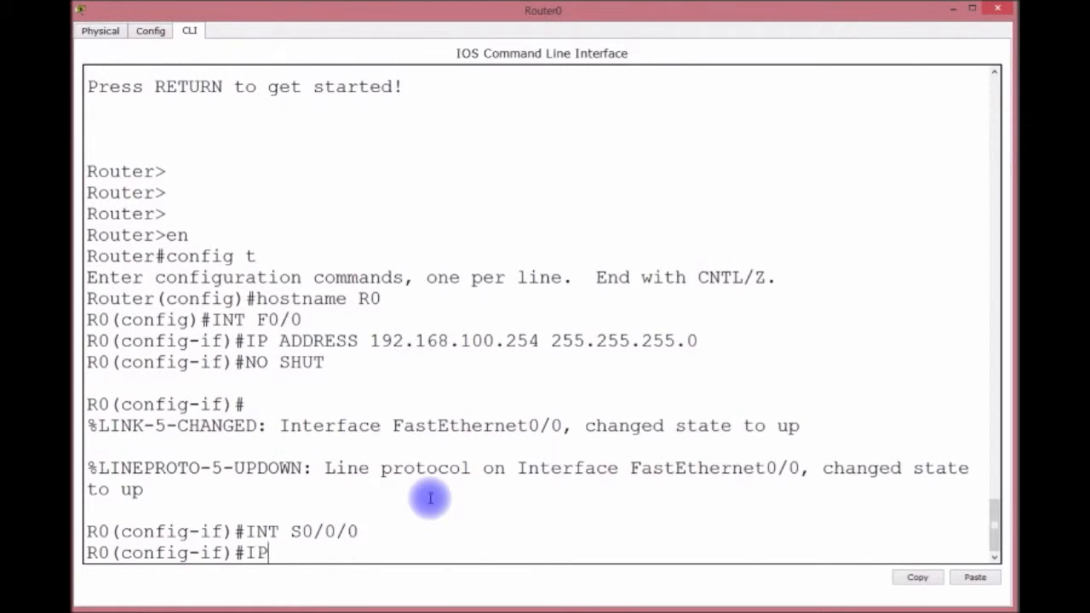
text( ADDRESS)
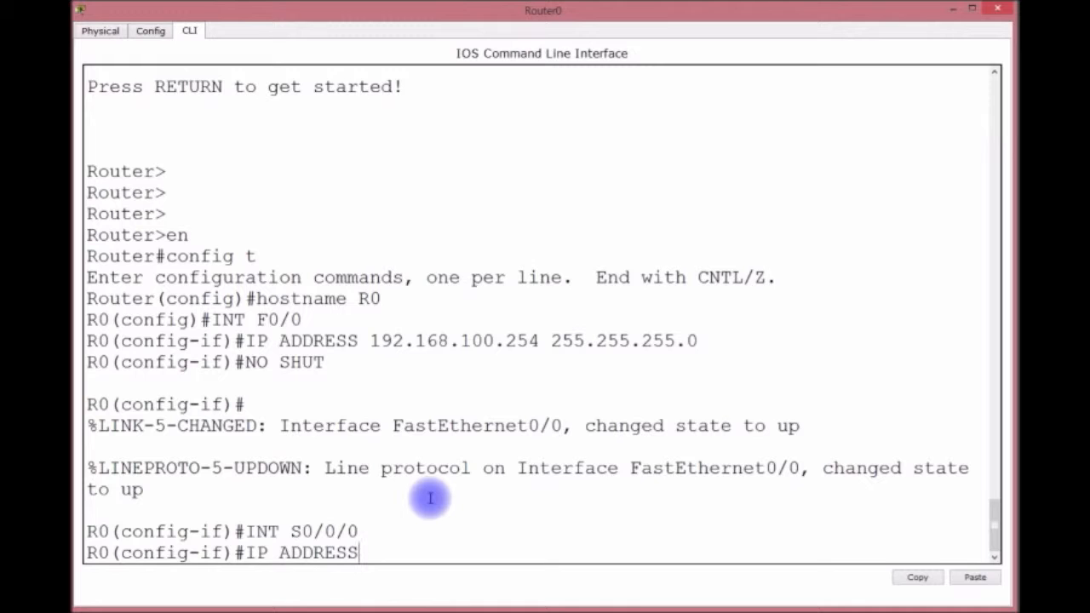
mouse_move(695, 13)
mouse_down()
mouse_move(672, 294)
mouse_move(688, 145)
mouse_move(684, 20)
mouse_move(700, 12)
mouse_up()
text(10.)
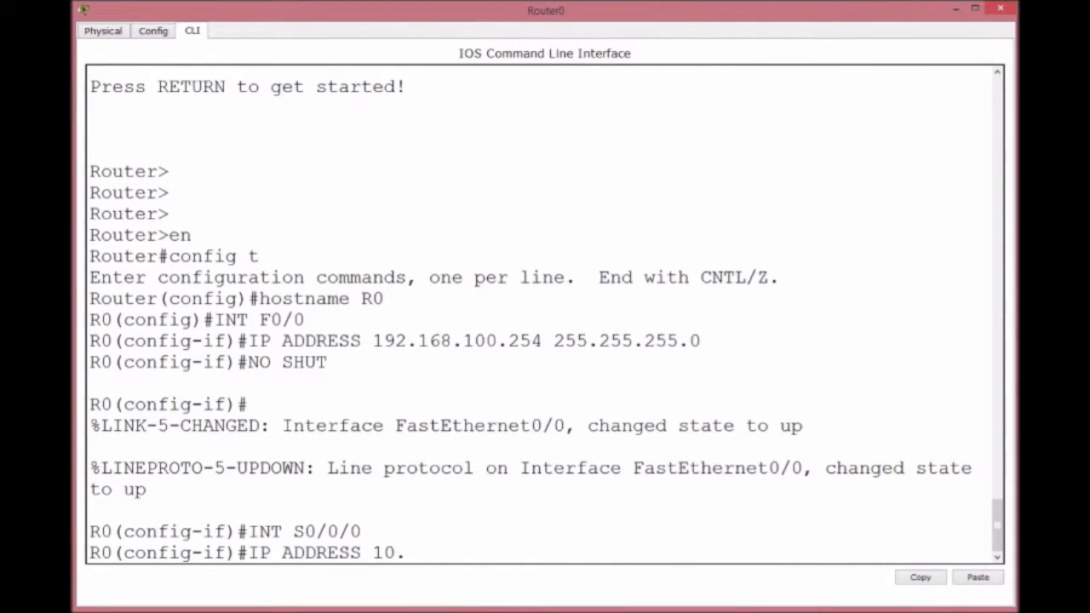
text(1.1.5 255.255.255.2)
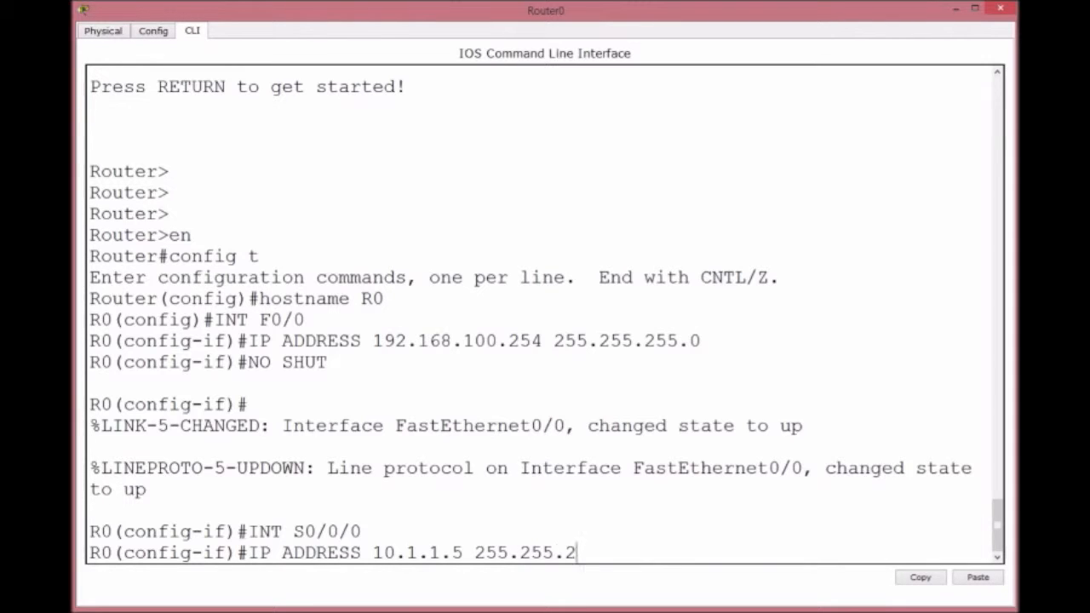
text(52)
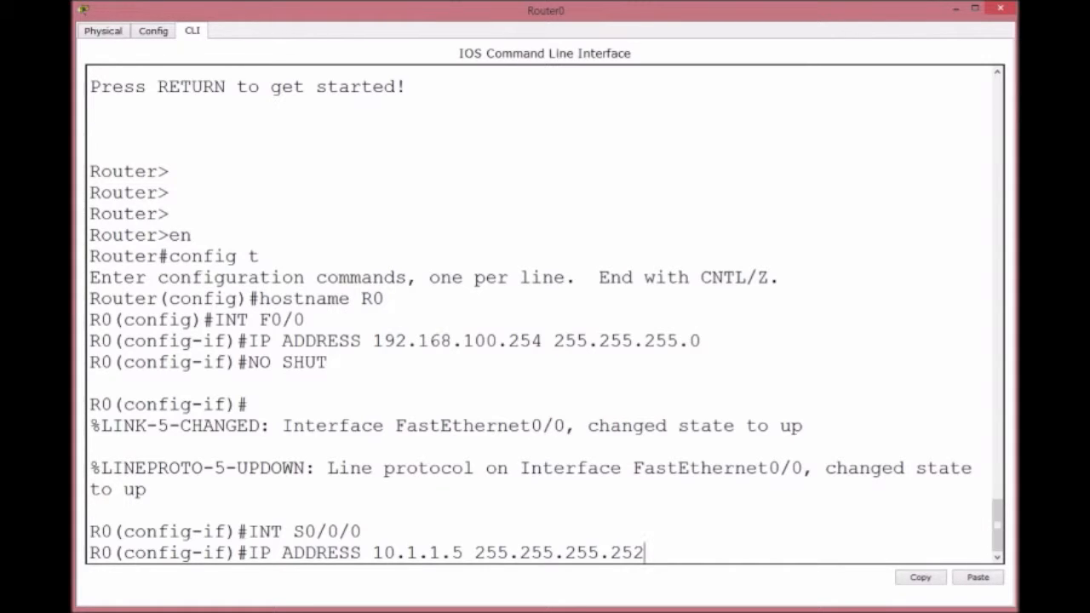
key(Return)
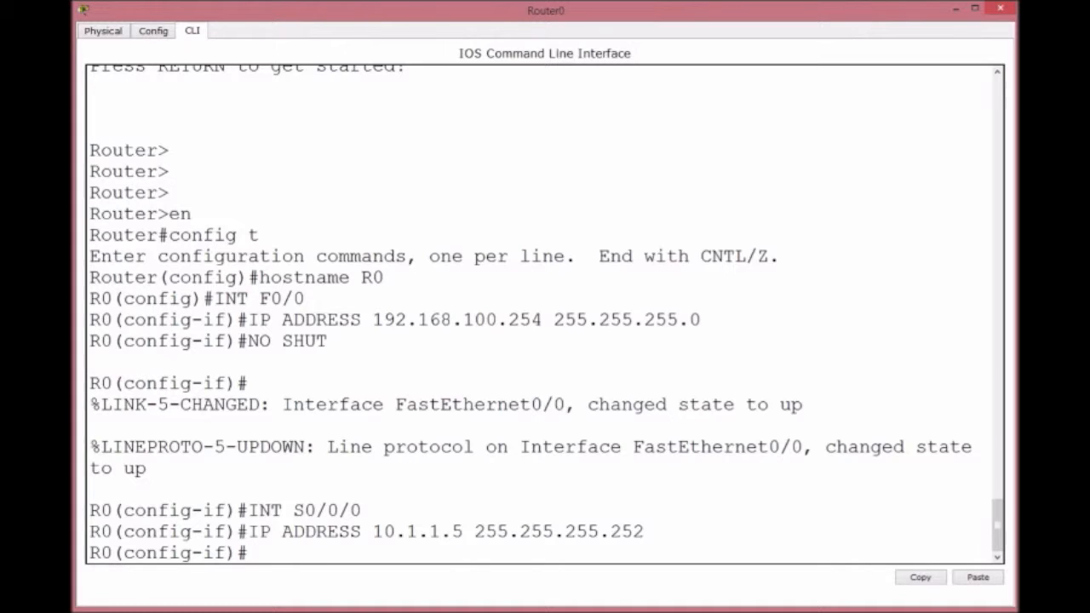
Set the clock rate to 4000000 on R0's serial interface S0/0/0 and enable the interface
mouse_move(489, 20)
mouse_down()
mouse_move(482, 323)
mouse_move(492, 24)
mouse_up()
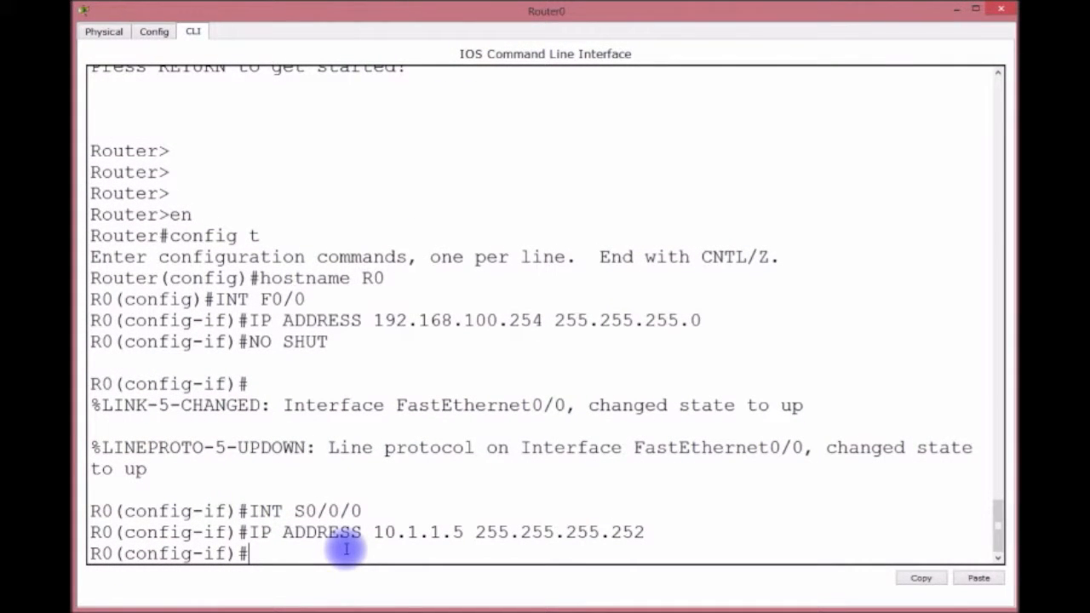
text(CLOCK RATE 4000000)
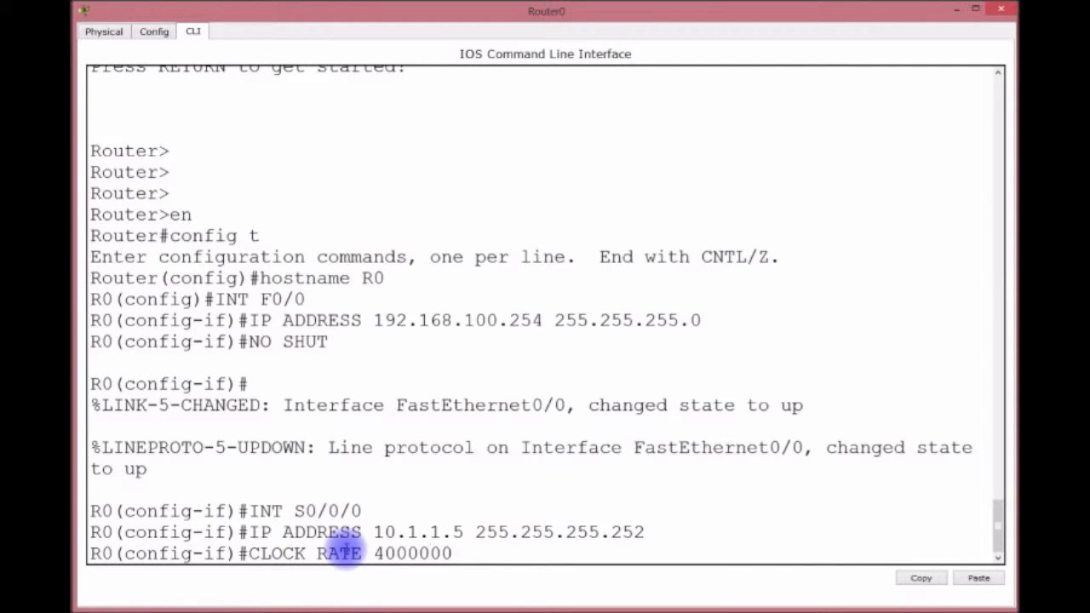
key(Return)
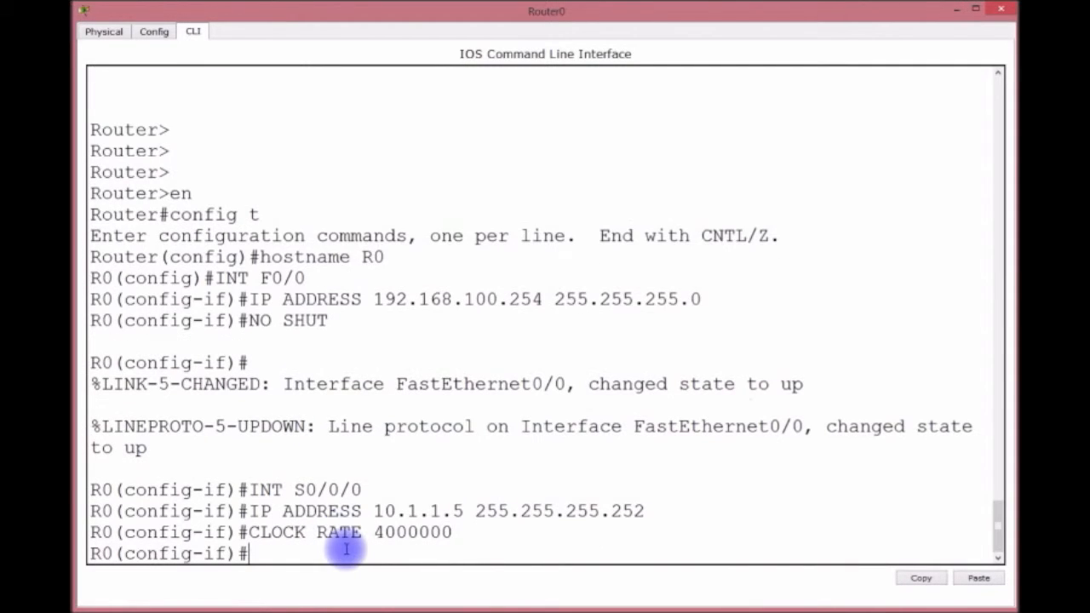
text(NO SHYUT)
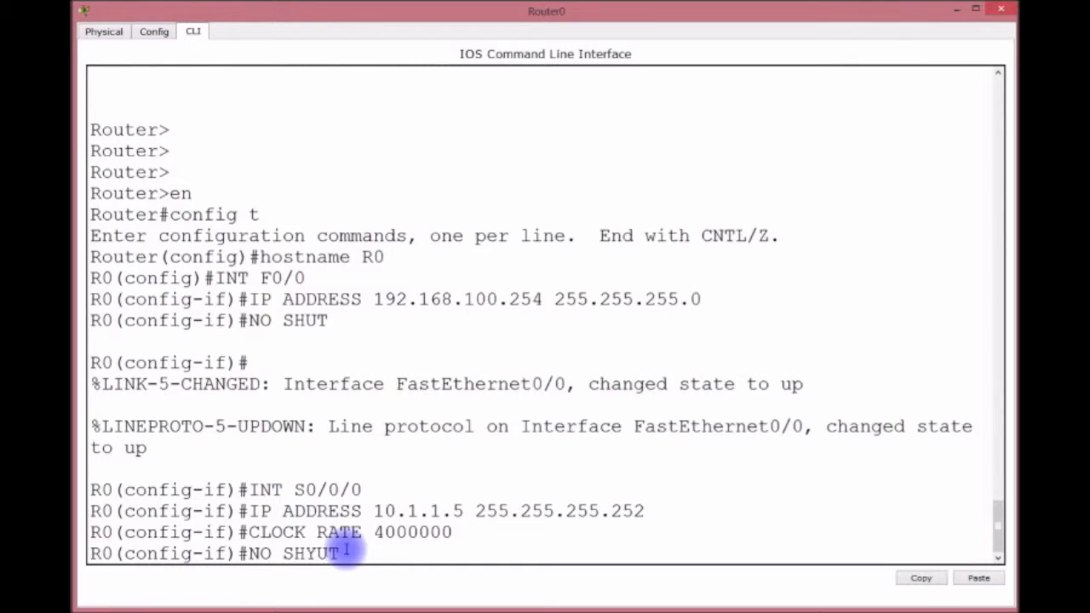
key(Return)
text(NO SHUT)
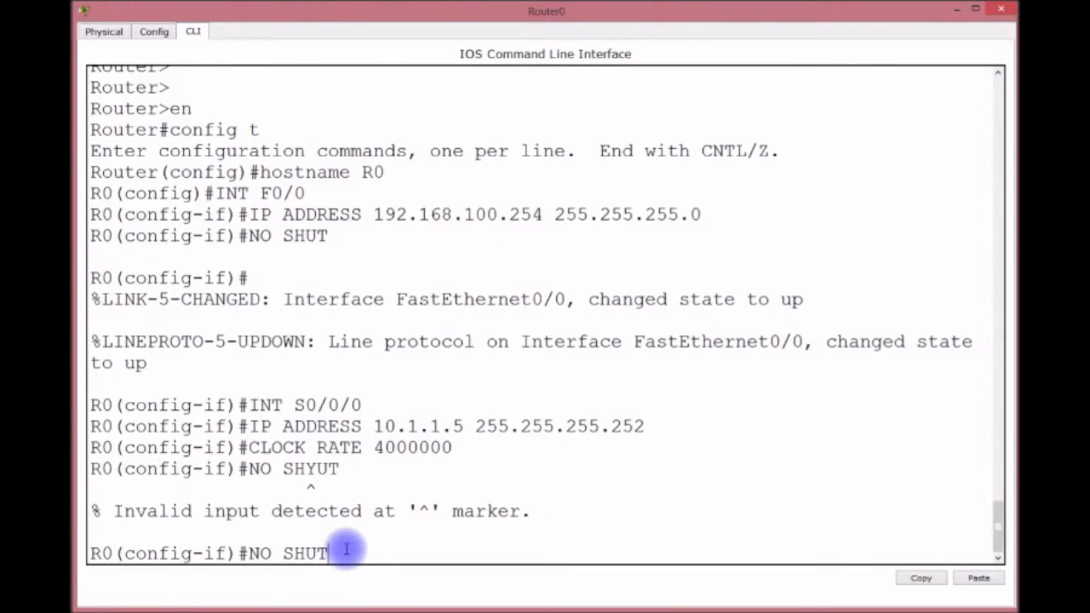
key(Return)
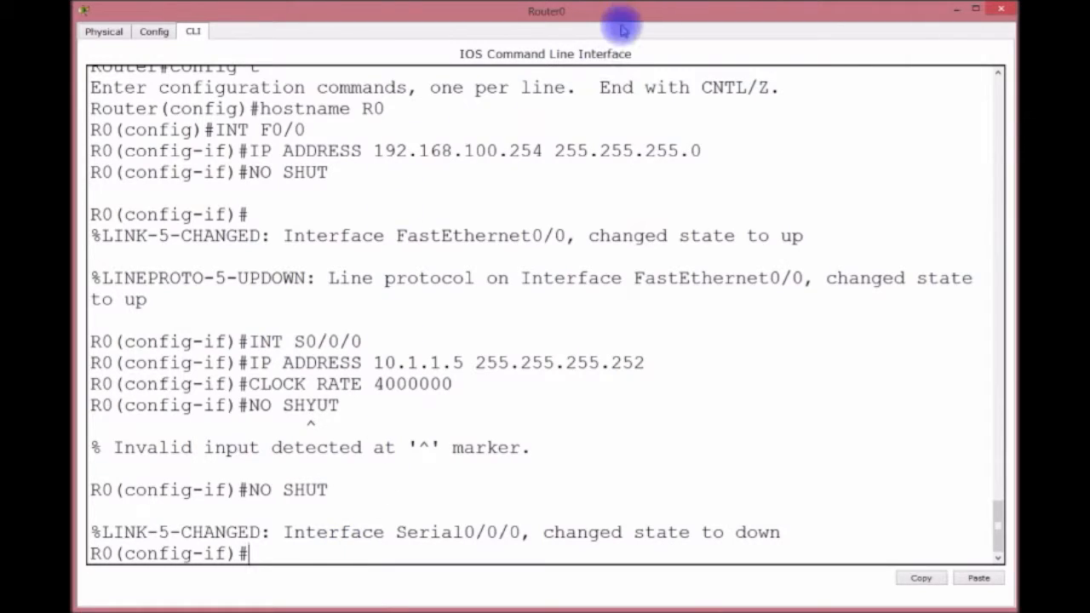
Assign 10.1.1.30 with mask 255.255.255.252 to R0's serial interface S0/0/1
mouse_move(626, 27)
mouse_down()
mouse_move(545, 238)
mouse_move(1014, 44)
mouse_move(621, 25)
mouse_up()
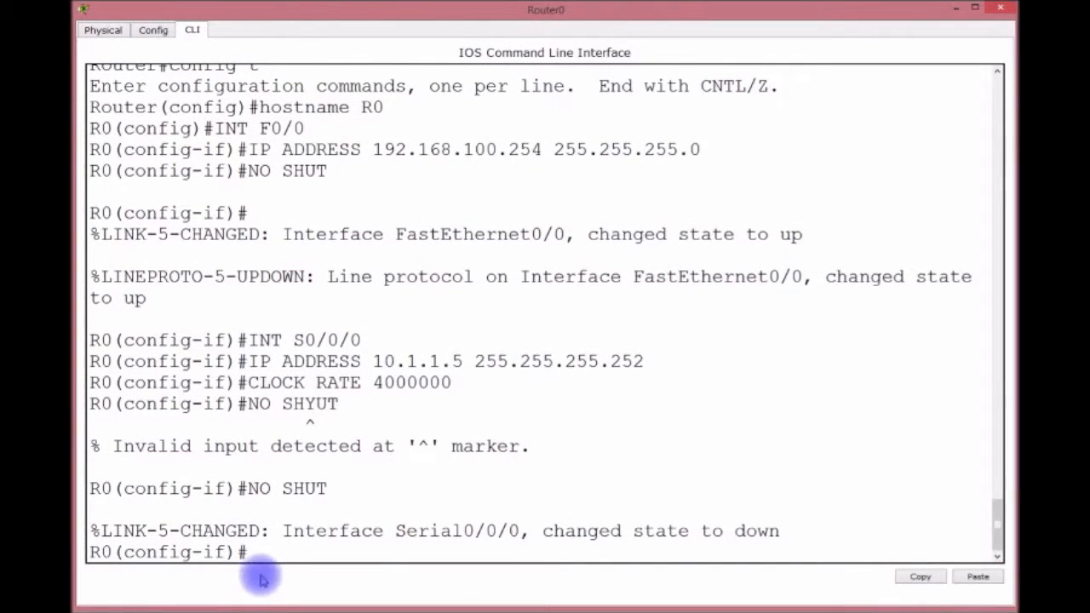
text(IN)
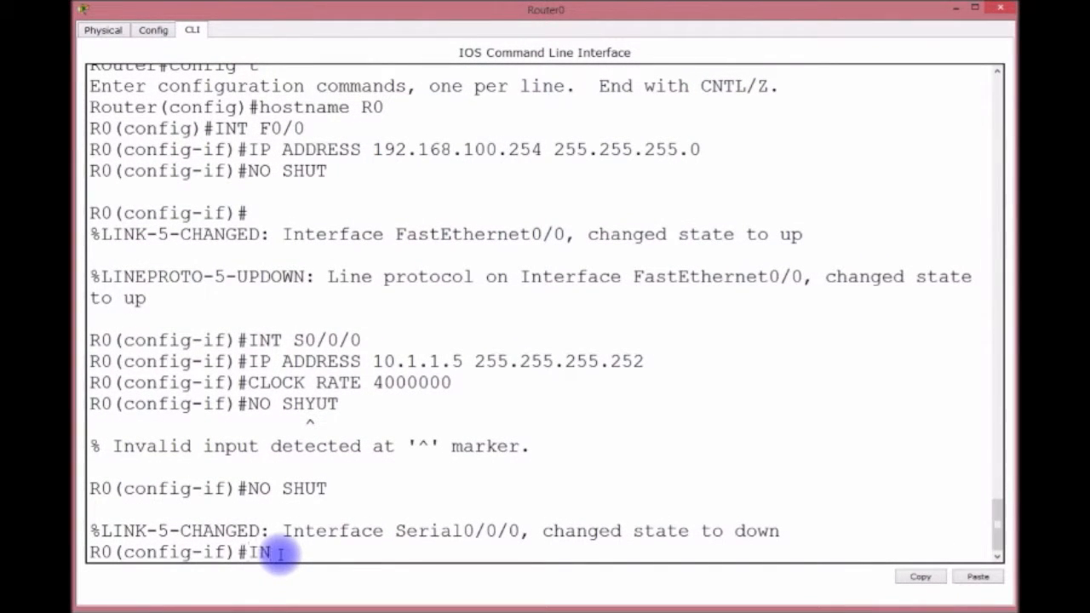
text(T S0/0/)
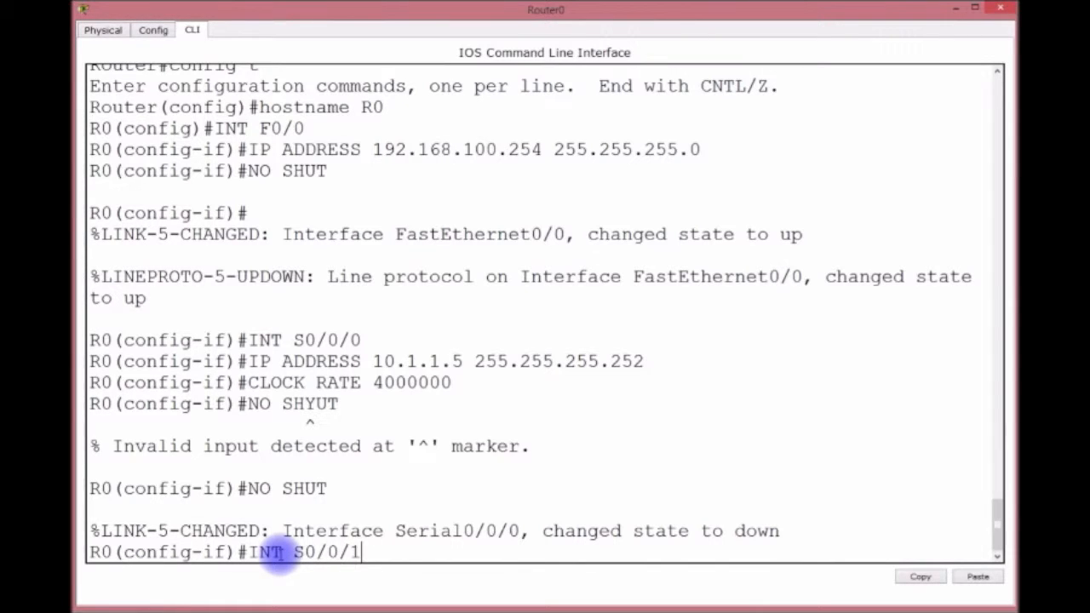
text(1)
key(Return)
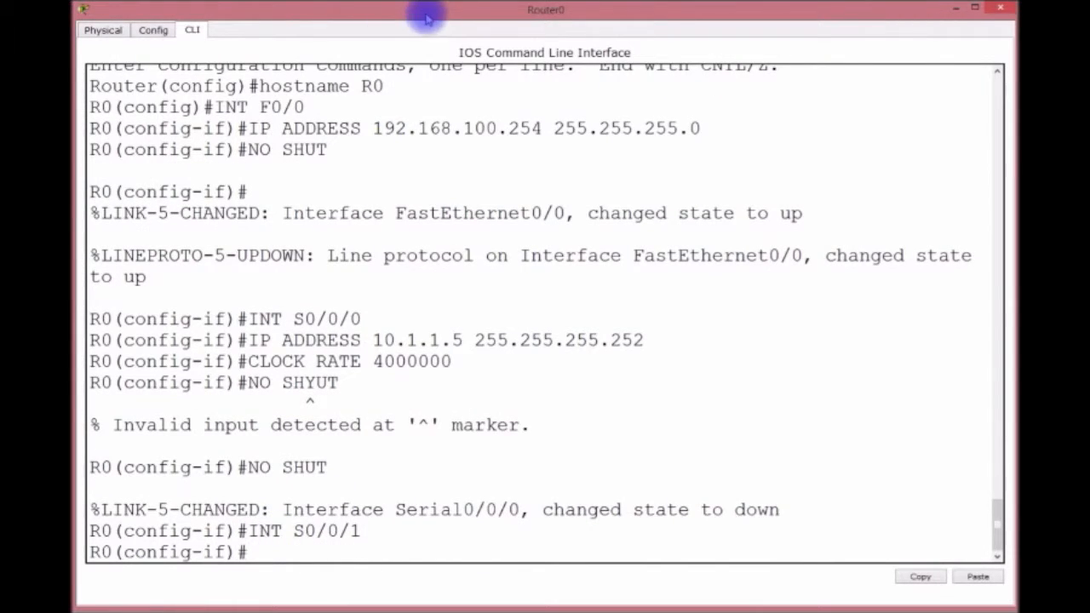
drag(426, 12, 398, 349)
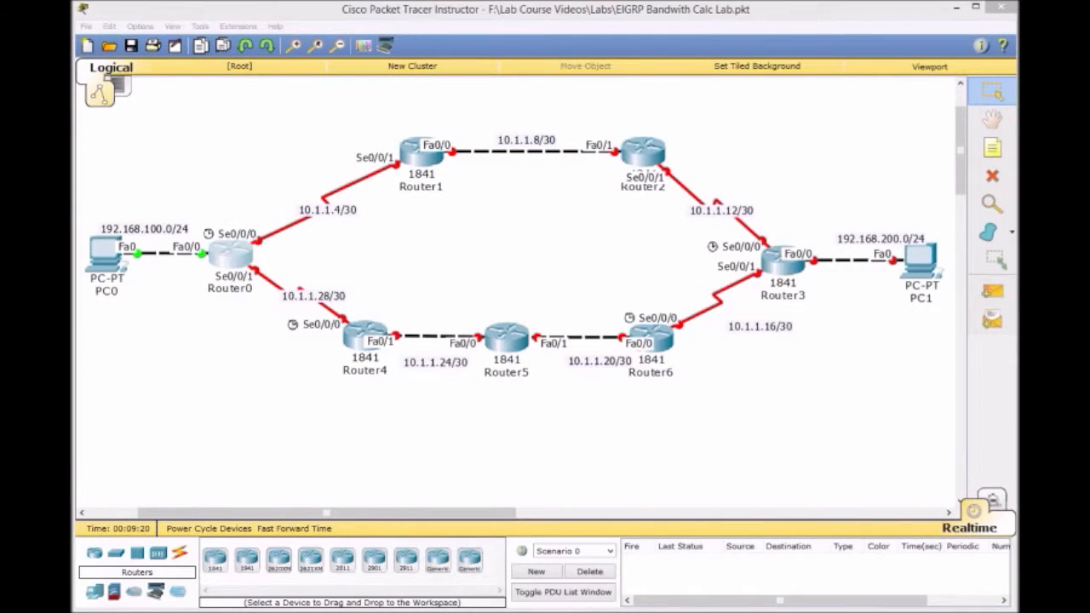
drag(511, 610, 426, 10)
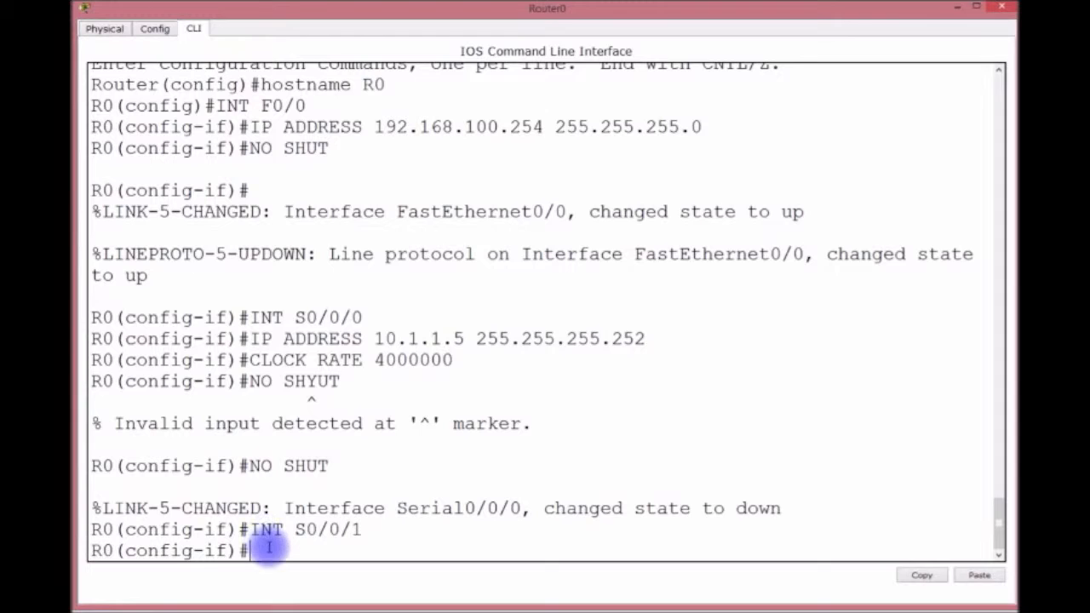
text(IP ADDRESS 10.1.1)
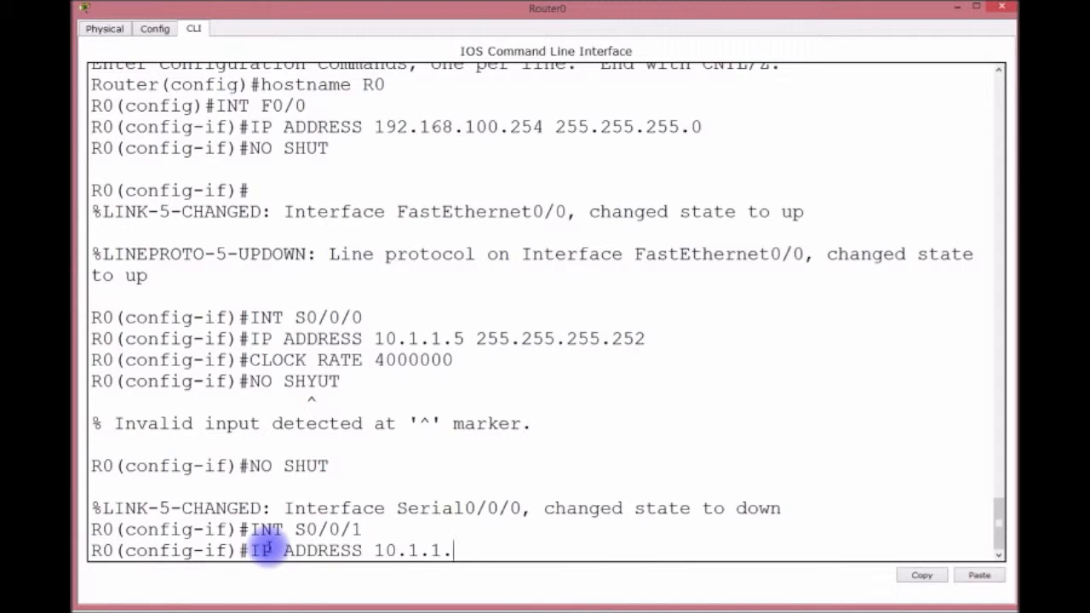
text(.30)
text( 255.255.2)
text(55.255.252)
key(Return)
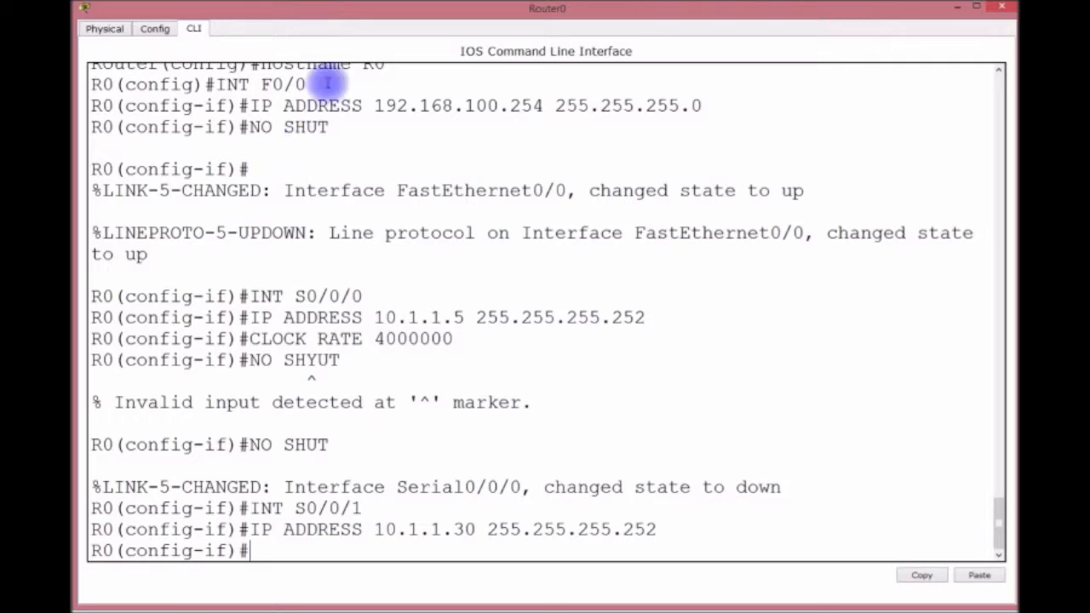
Enable R0's interface S0/0/1 and exit configuration mode to the privileged prompt
mouse_move(339, 17)
mouse_down()
mouse_move(377, 377)
mouse_move(337, 12)
mouse_up()
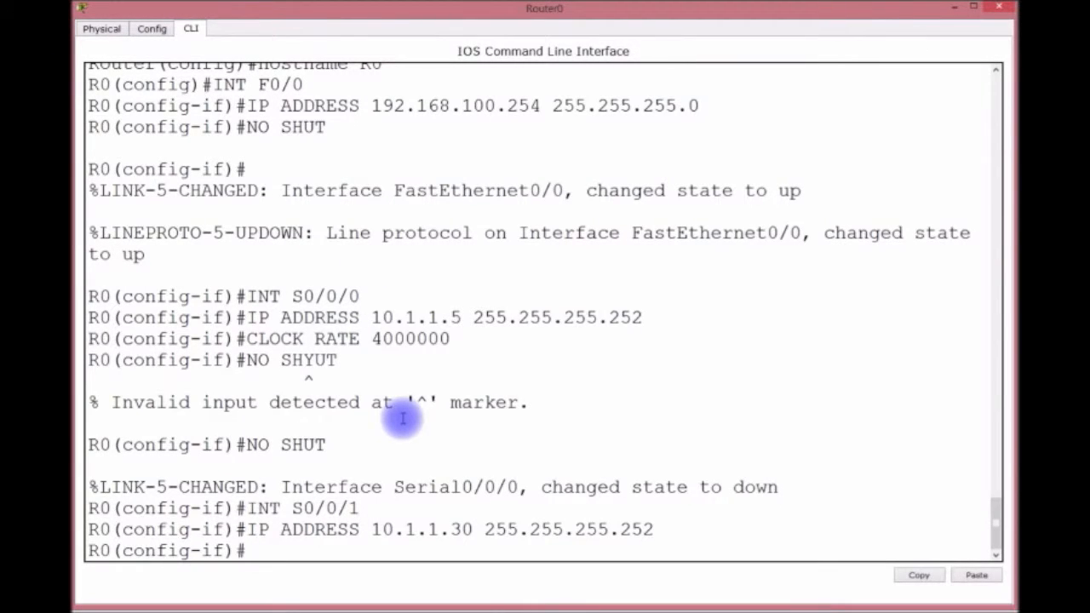
text(NO SHUYT)
key(BackSpace)
key(BackSpace)
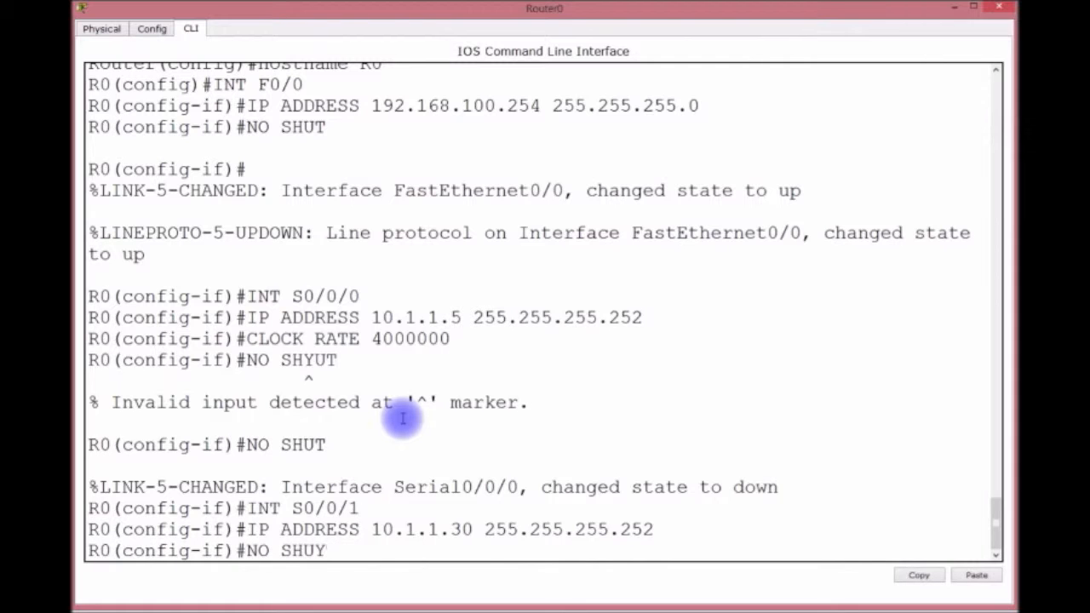
text(T)
key(Return)
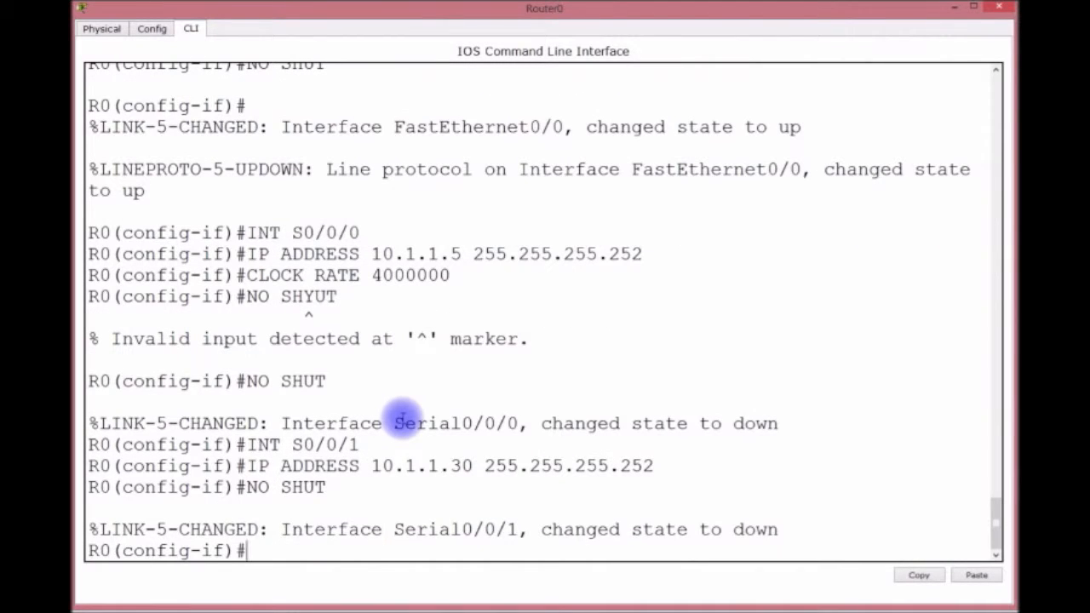
key(Return)
text(EXIT)
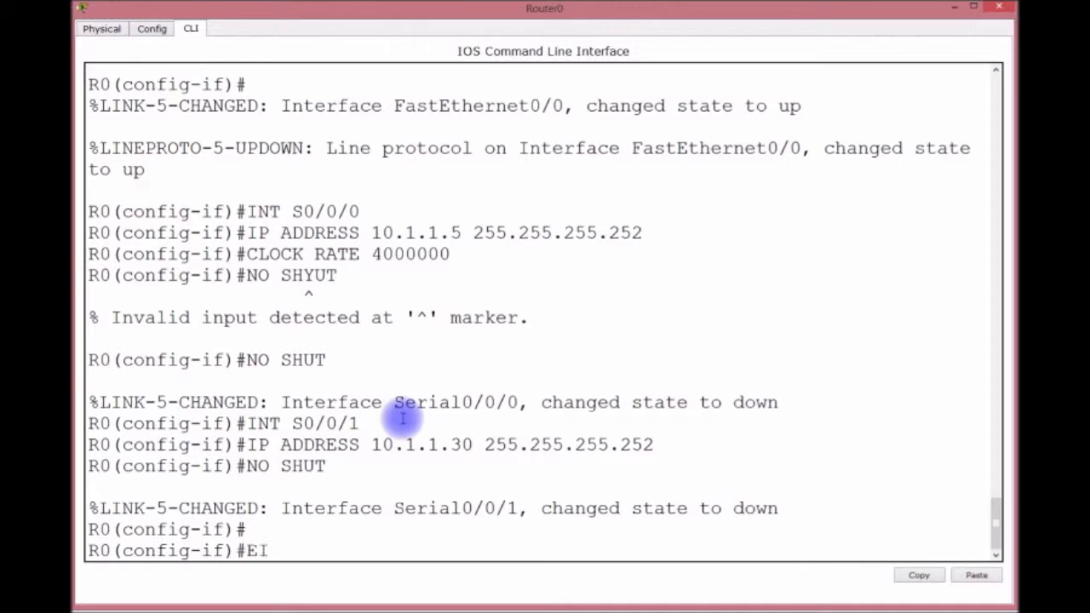
key(Return)
text(EXIT)
key(Return)
key(Return)
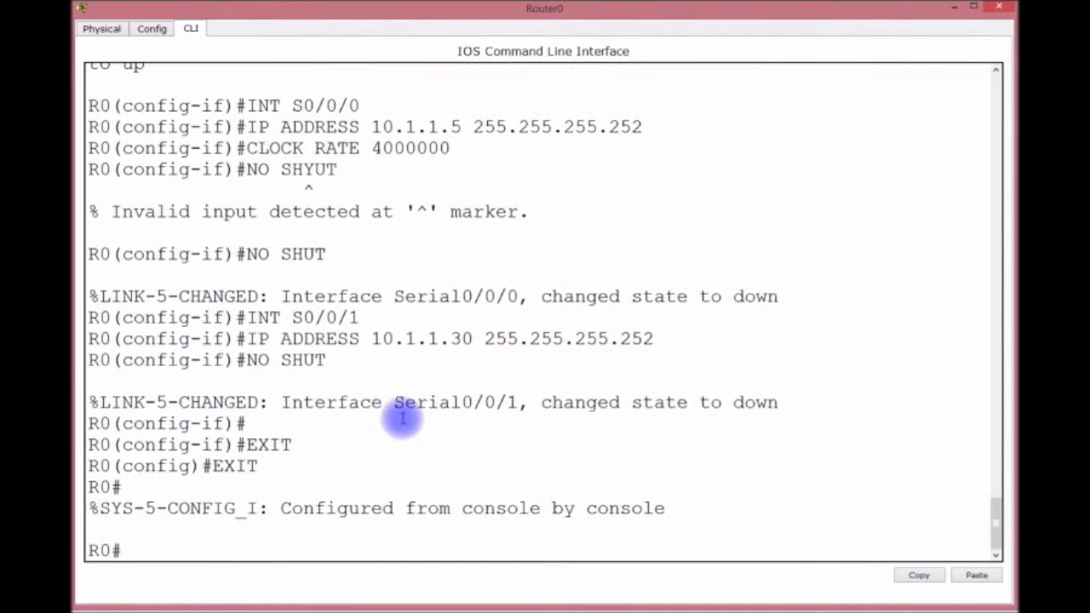
Save R0's running configuration to the startup configuration, accepting the default destination filename
text(N)
key(BackSpace)
text(COPY RUN STARET)
key(BackSpace)
key(BackSpace)
text(T)
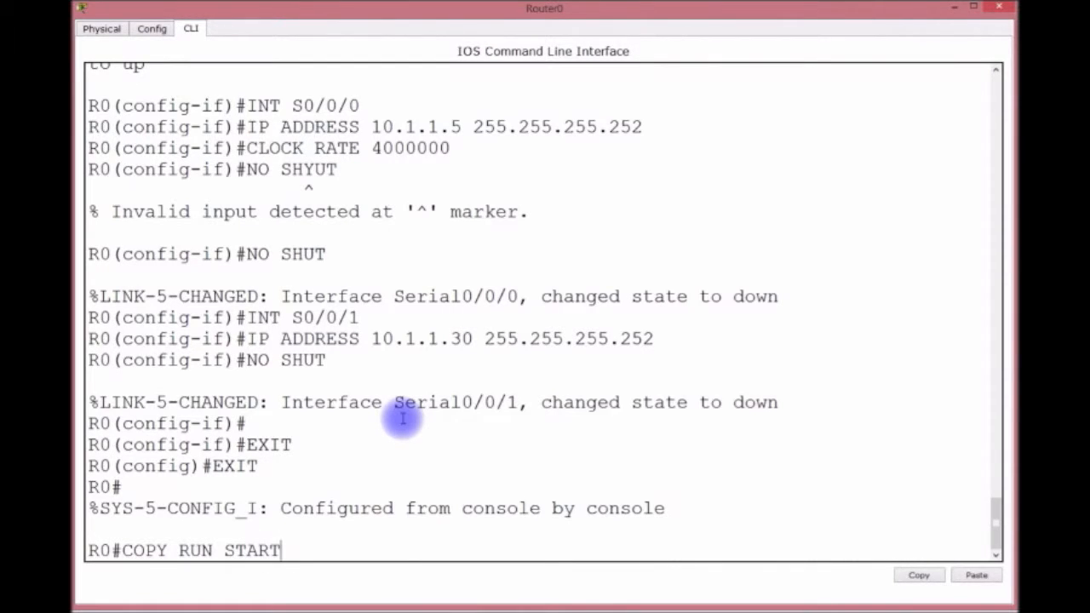
key(Return)
key(Return)
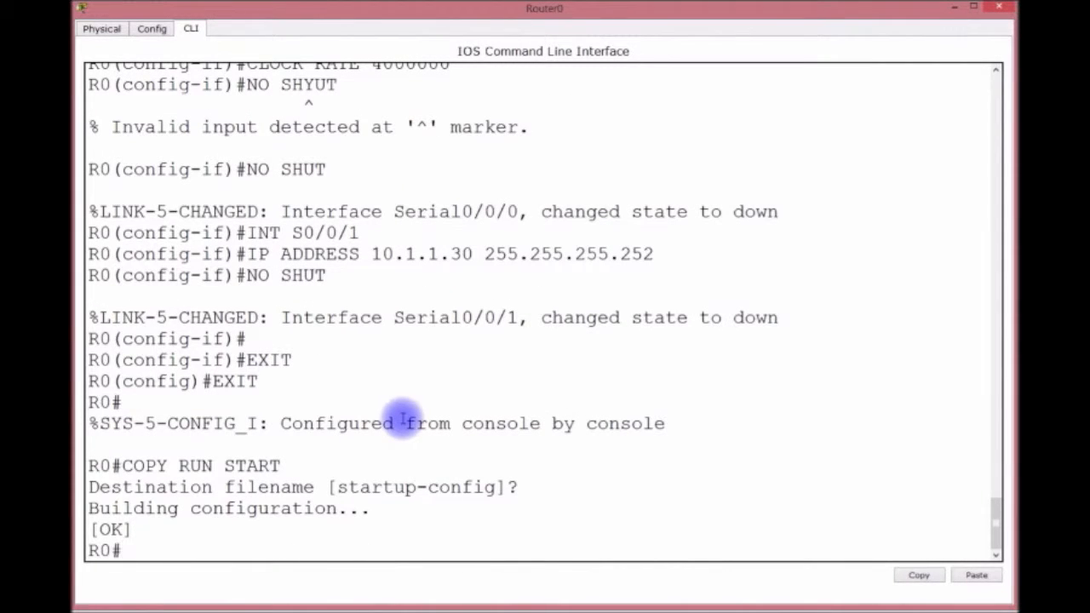
Display R0's IP routing table and minimize the Router0 window to return to the topology
text(SH IP ROUTE)
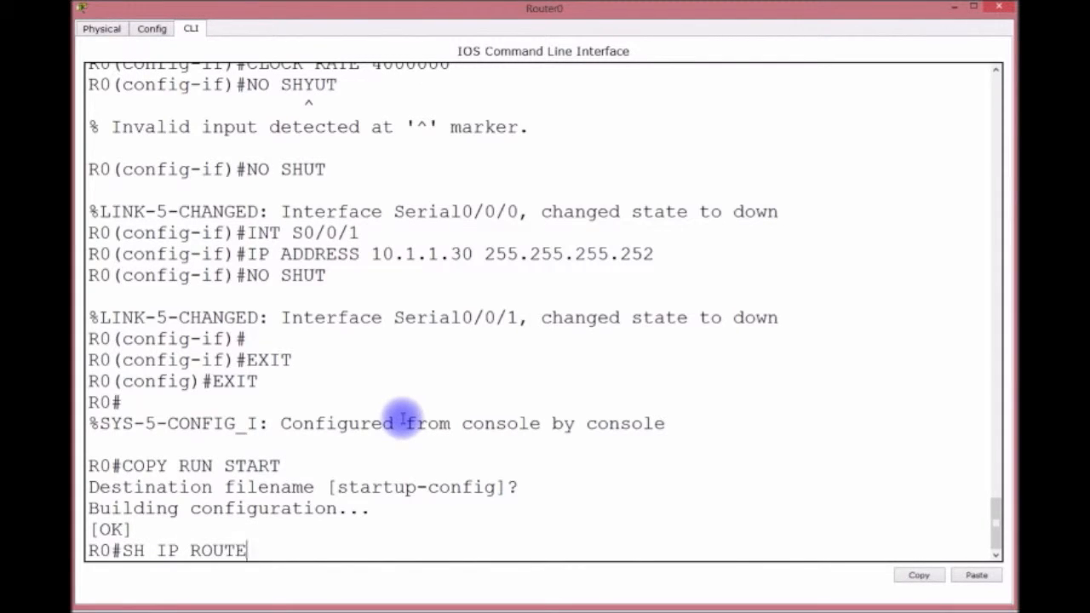
key(Return)
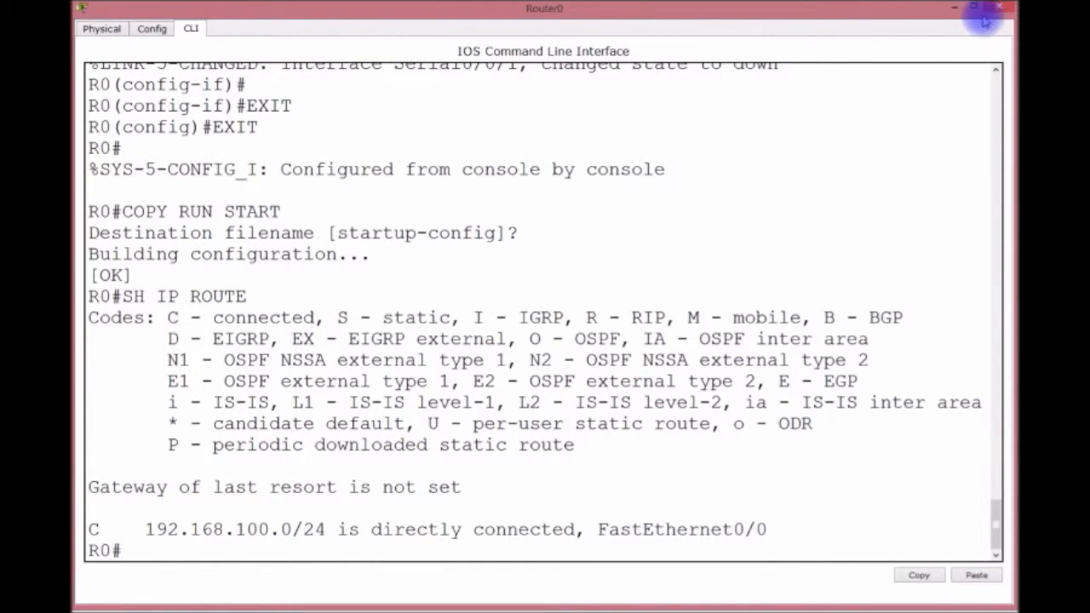
click(953, 8)
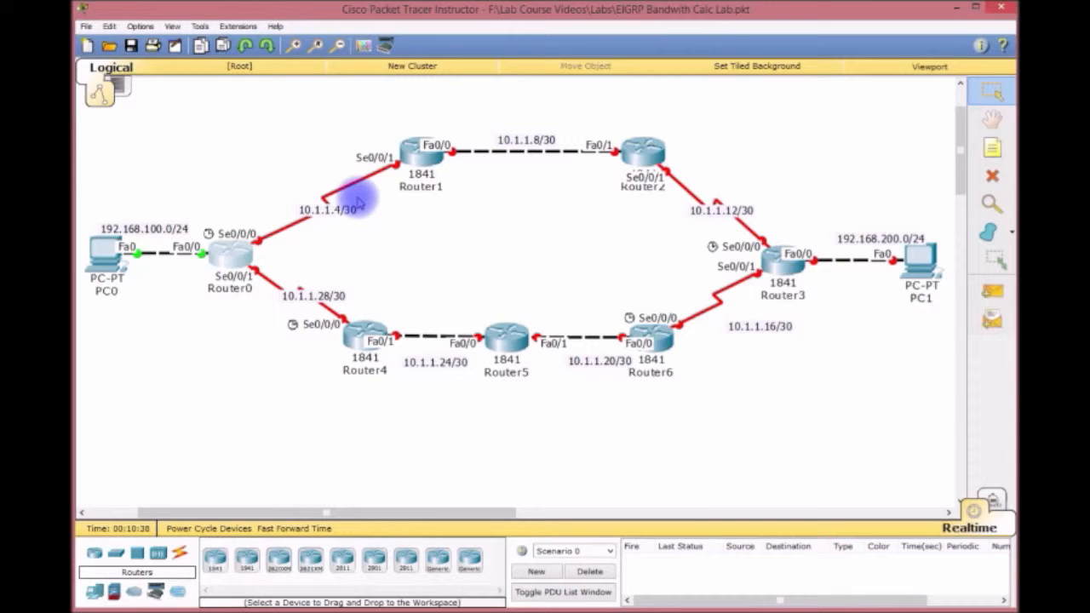
Open Router1's command line and decline the initial configuration dialog to reach the user prompt
click(436, 164)
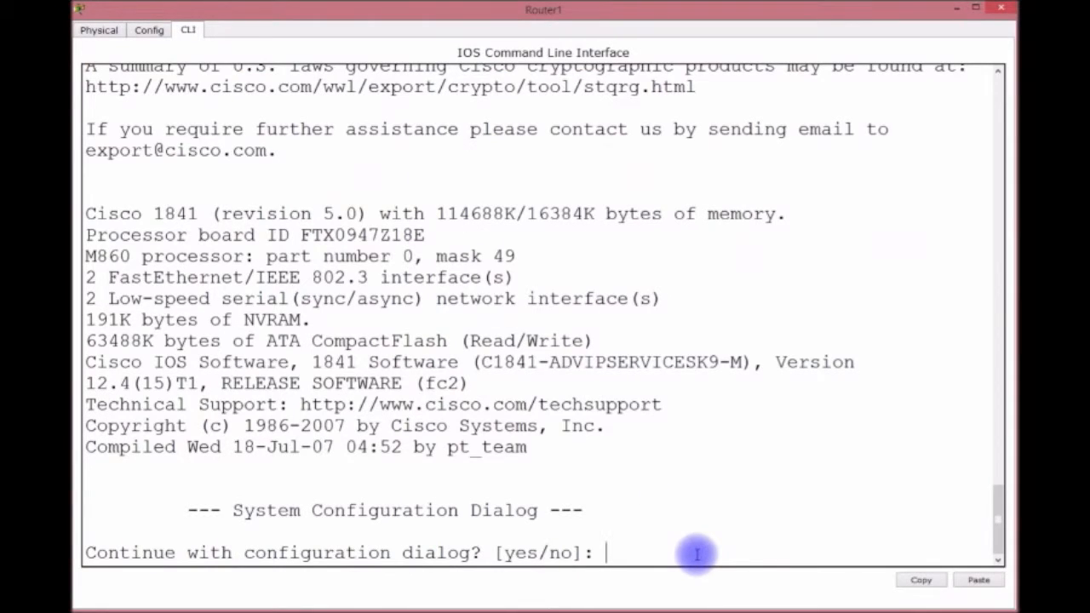
text(N)
key(Return)
key(Return)
key(Return)
key(Return)
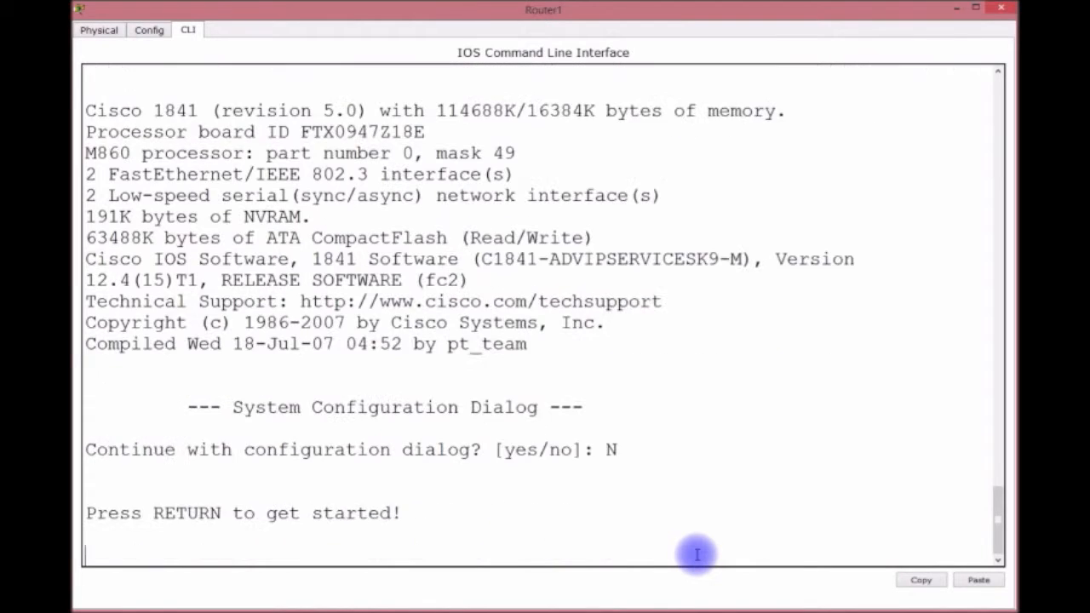
Enter global configuration mode on Router1 and set its hostname to R1
text(EN)
key(Return)
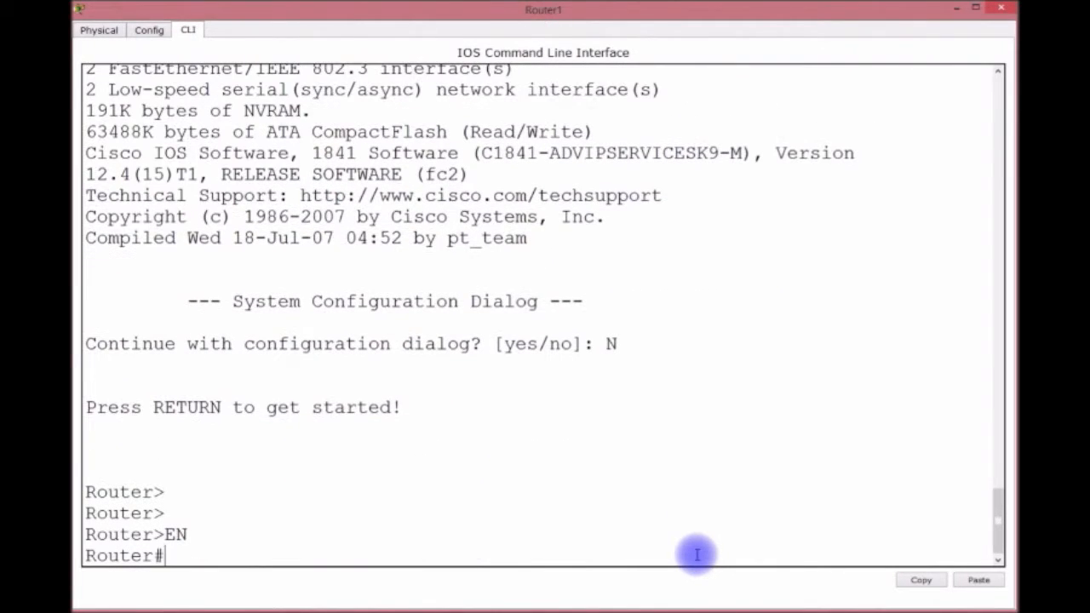
text(NFIG T)
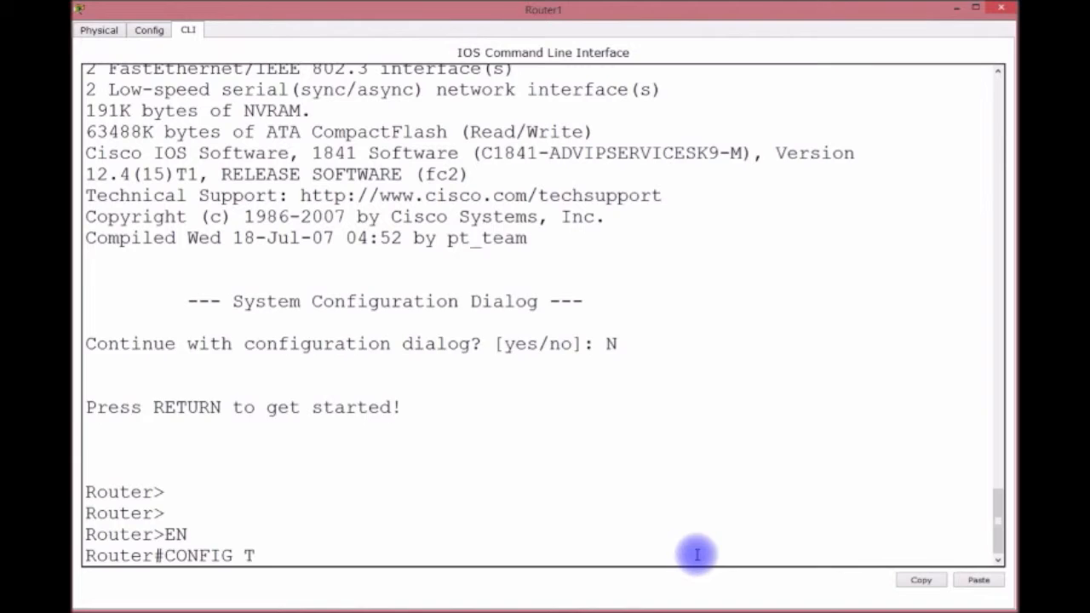
key(Return)
text(HOSTNAME )
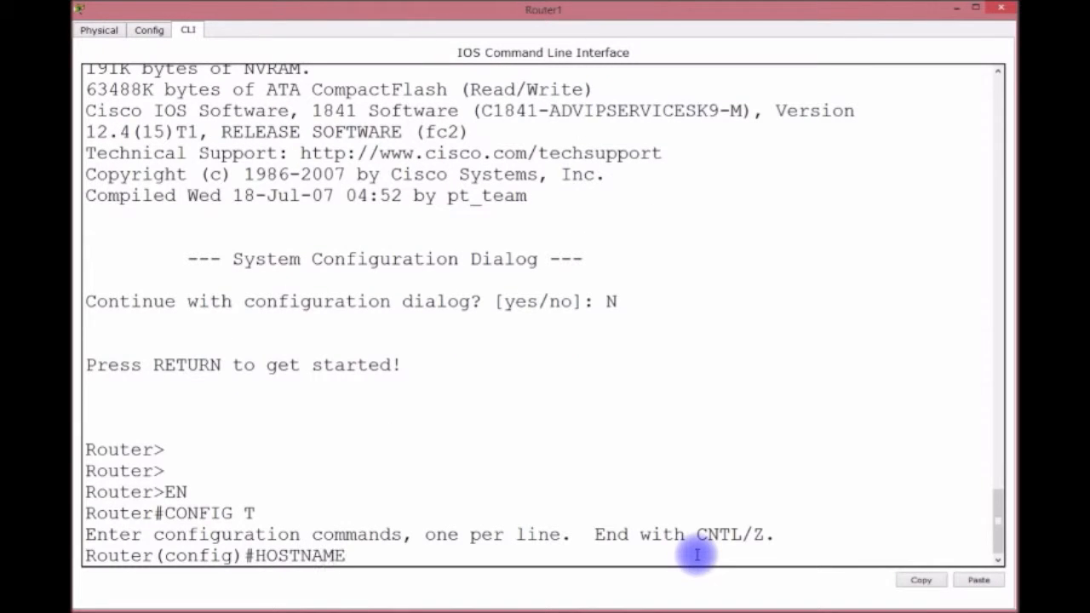
text(R1)
key(Return)
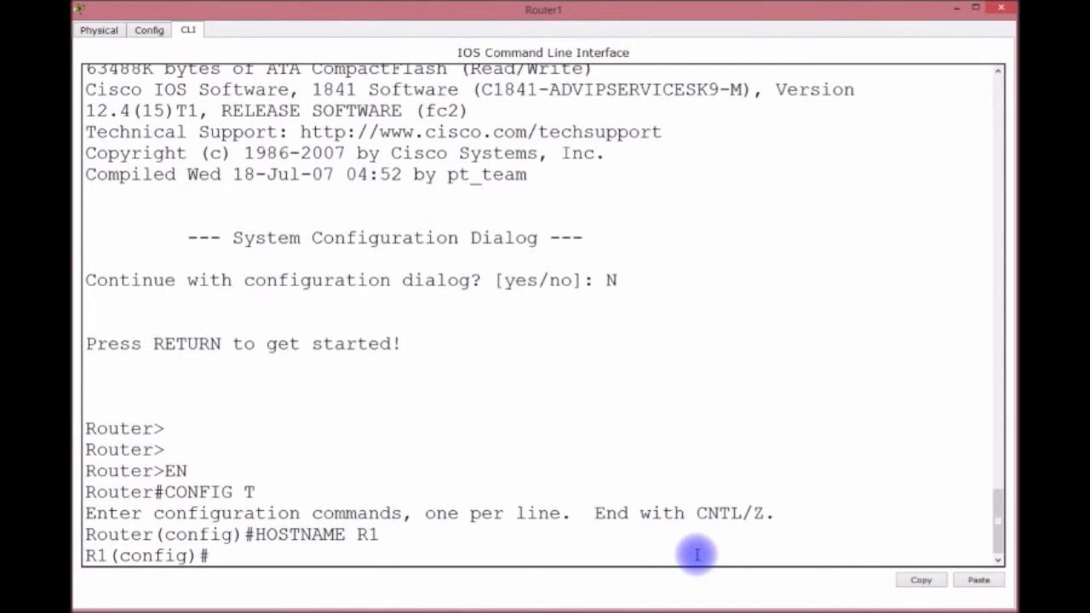
Assign 10.1.1.6 with mask 255.255.255.252 to R1's serial interface S0/0/1 and enable the interface
text(INT S0/0/1)
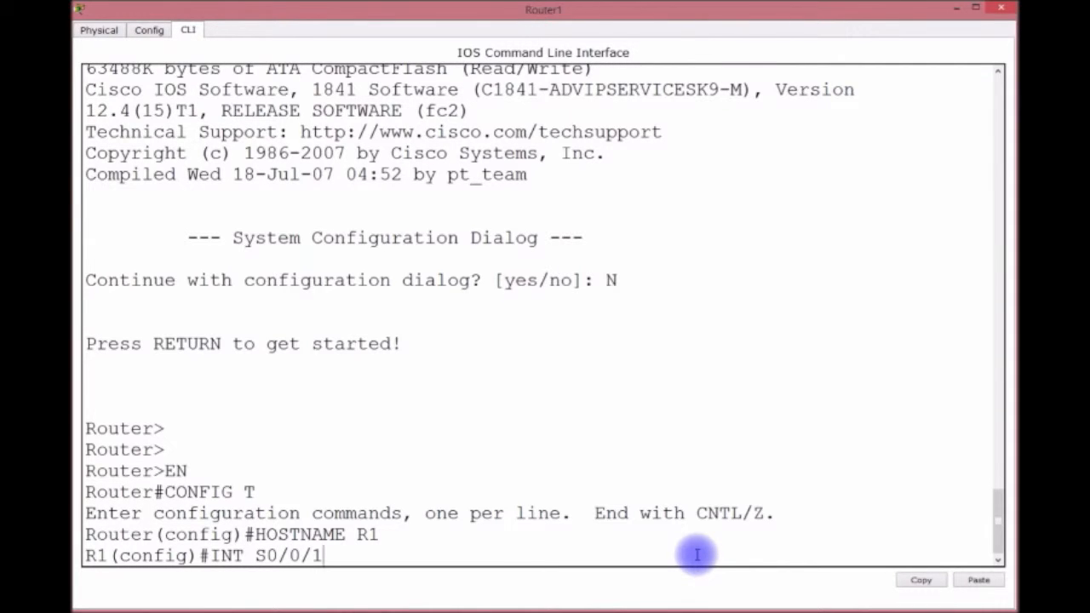
key(Return)
text(IP ADDRESS 10.1.1.6 255.255.255.252)
key(Return)
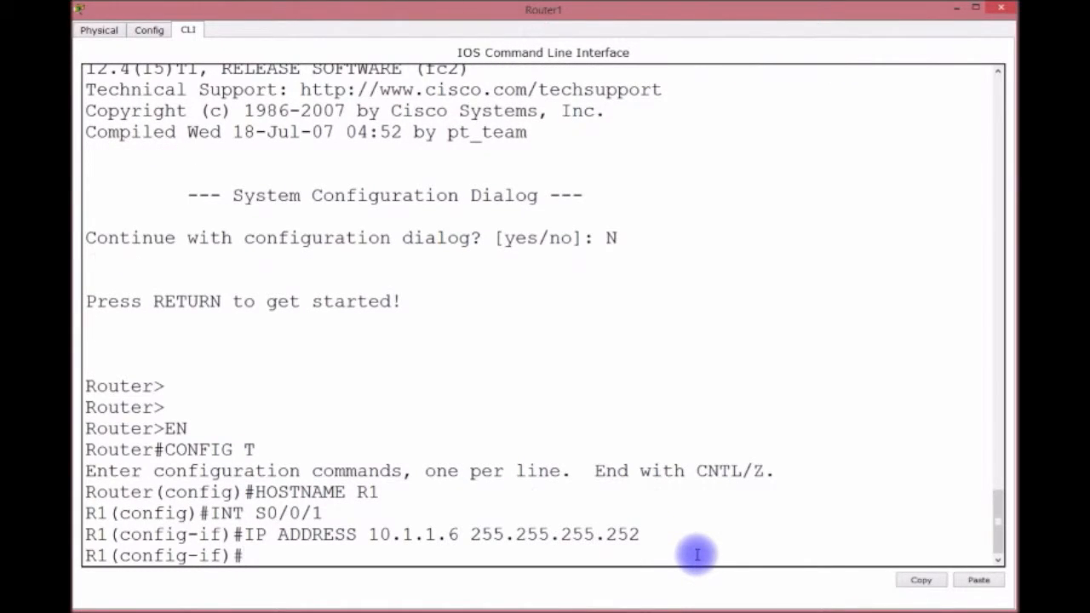
text(NO SHUT)
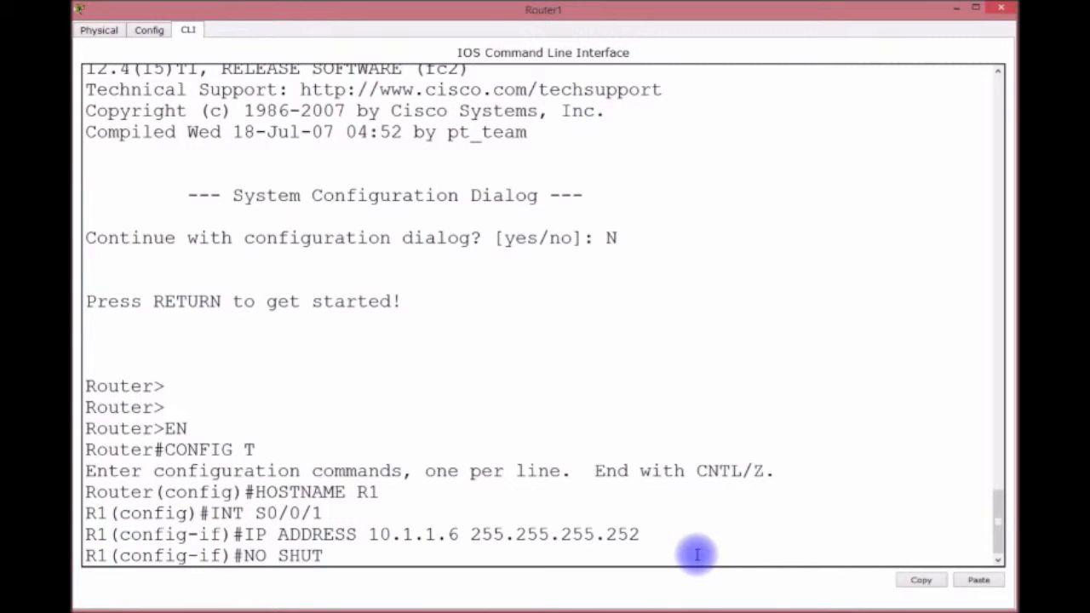
key(Return)
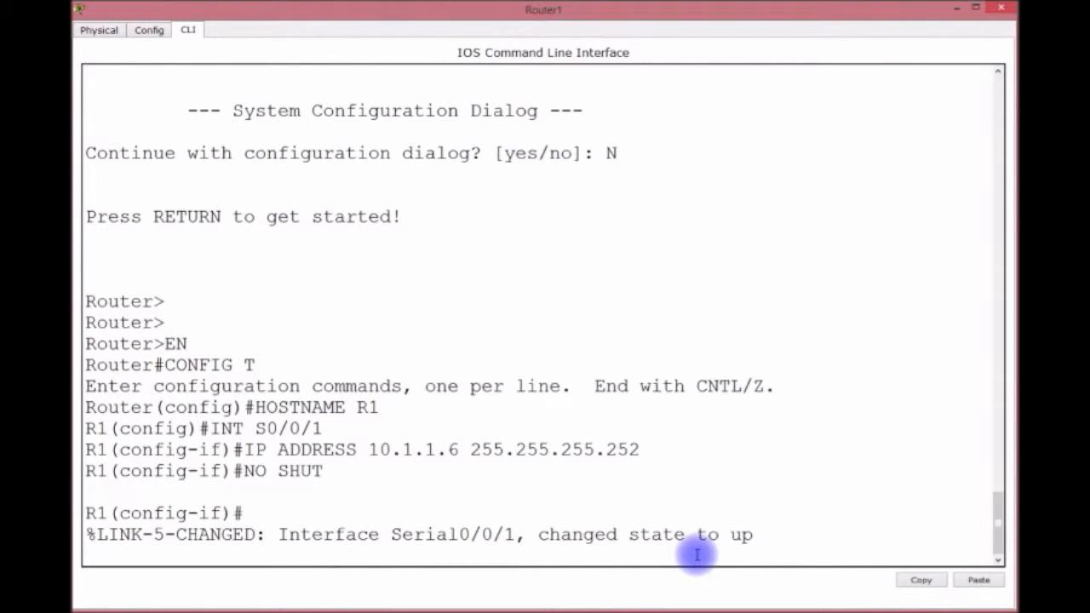
key(Return)
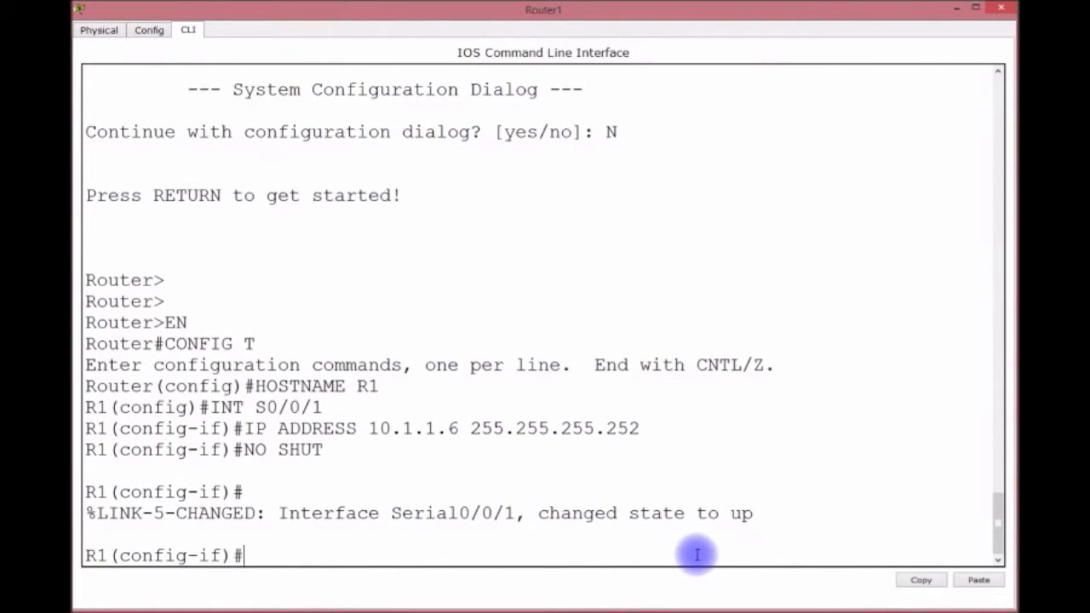
Assign 10.1.1.9 with mask 255.255.255.252 to R1's FastEthernet interface F0/0 and enable the interface
text(INT F0/0)
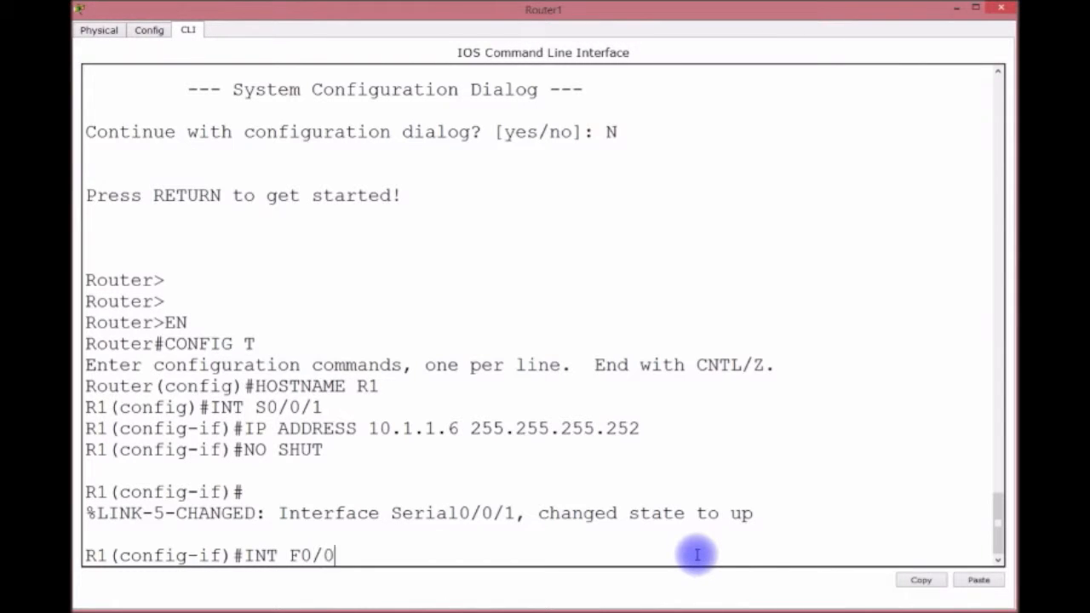
key(Return)
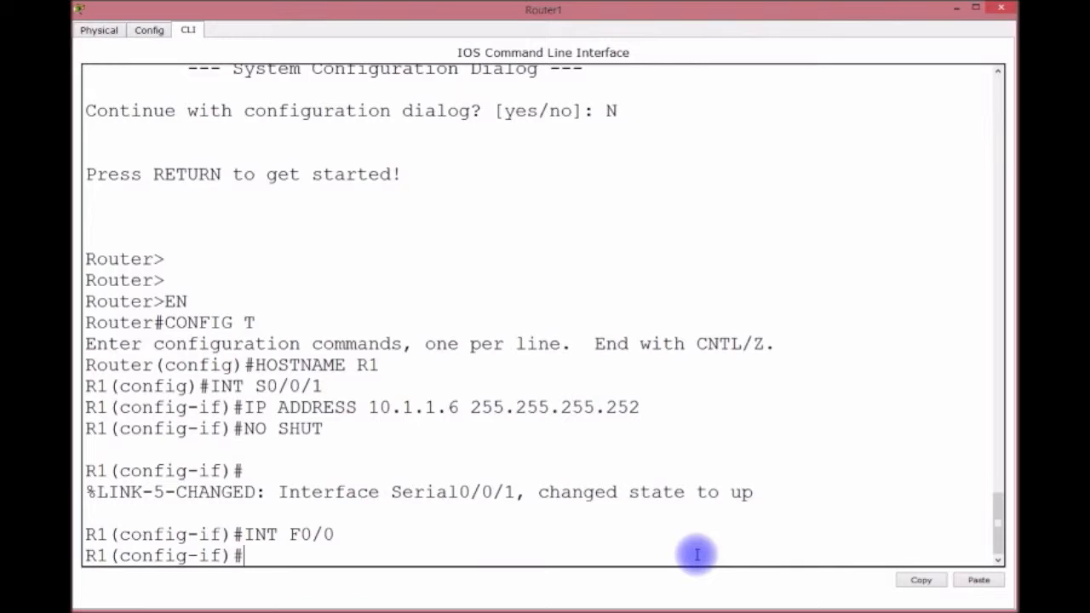
key(Return)
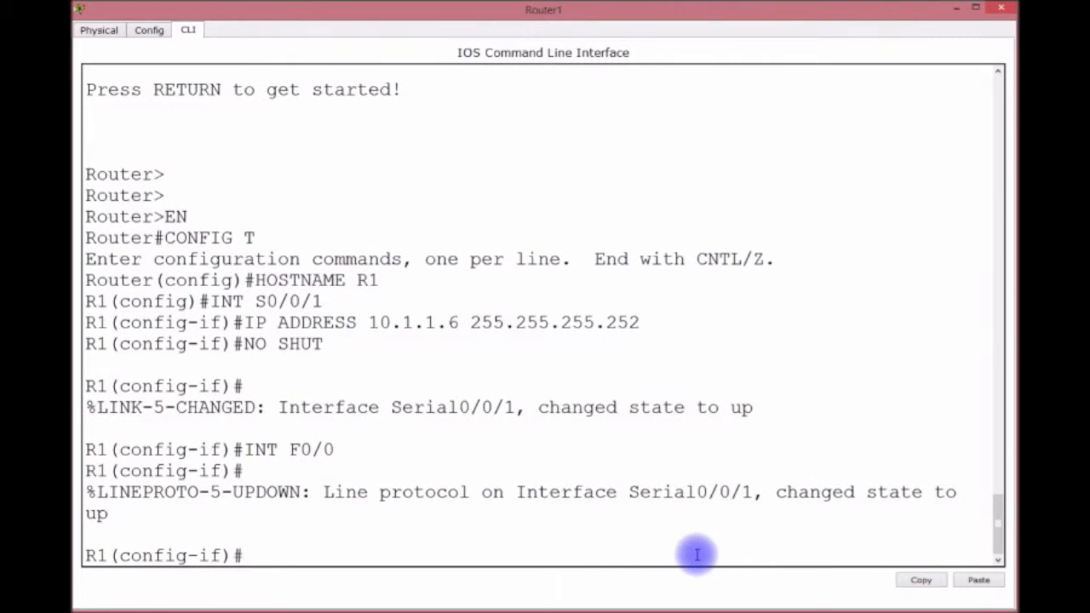
text(IP ADDRESS)
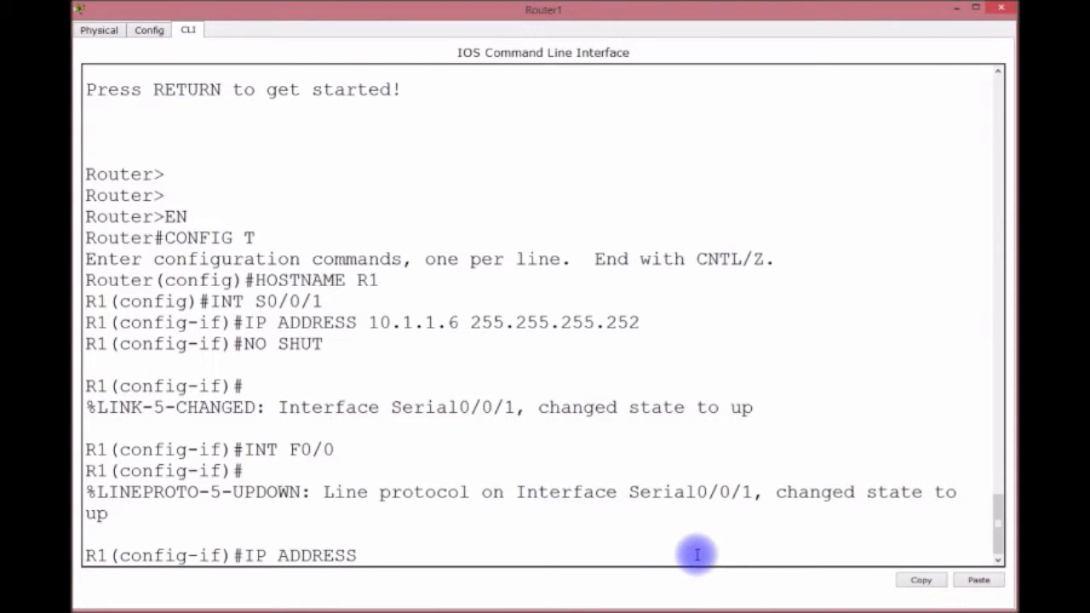
text(10.1.1.9 255.255.255.252)
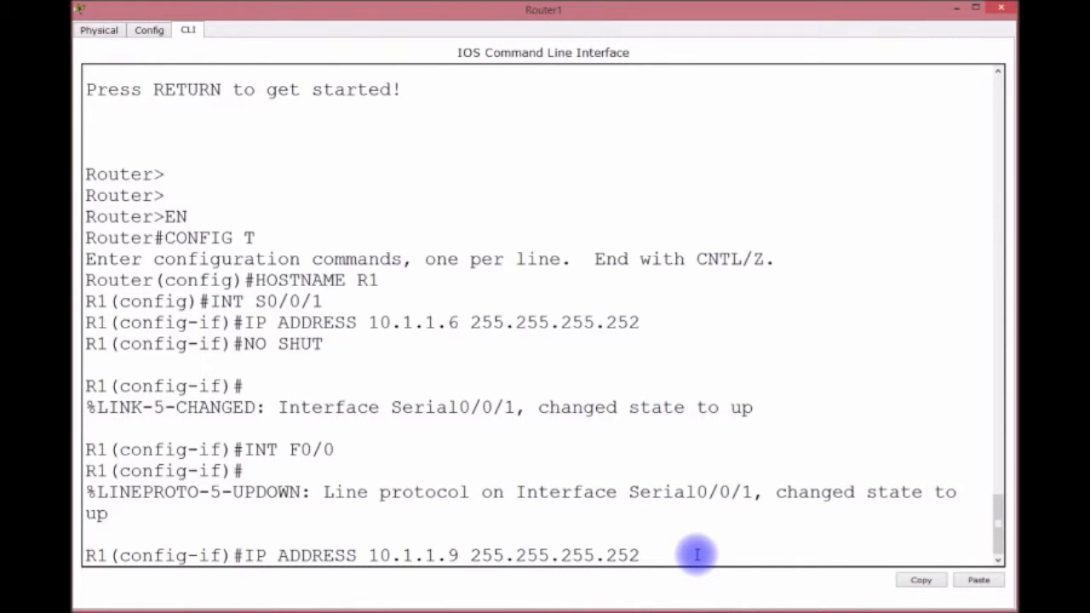
key(Return)
text(NO SHUT)
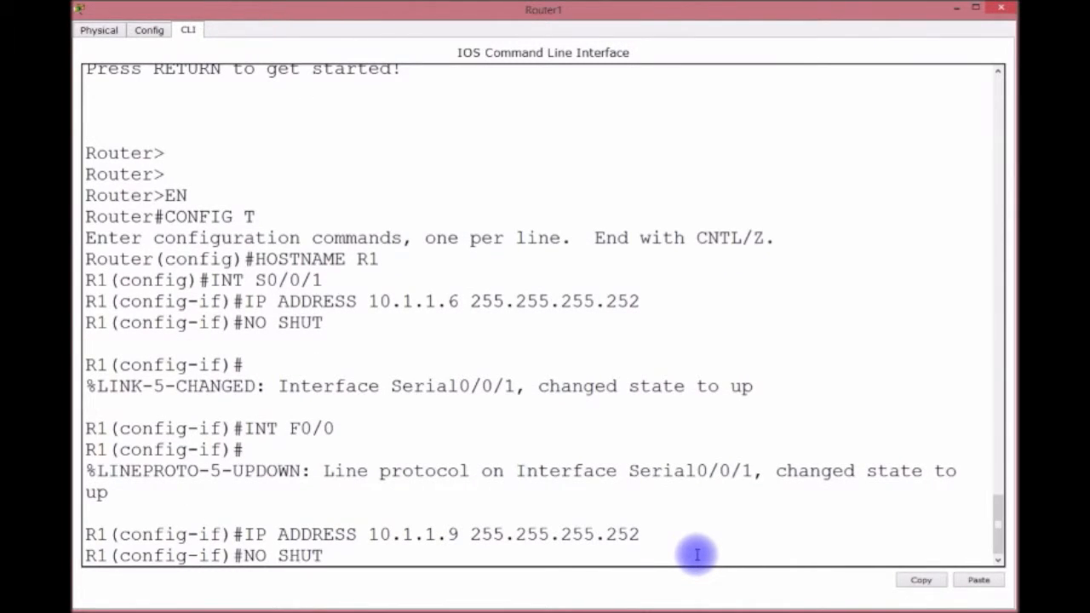
key(Return)
key(Return)
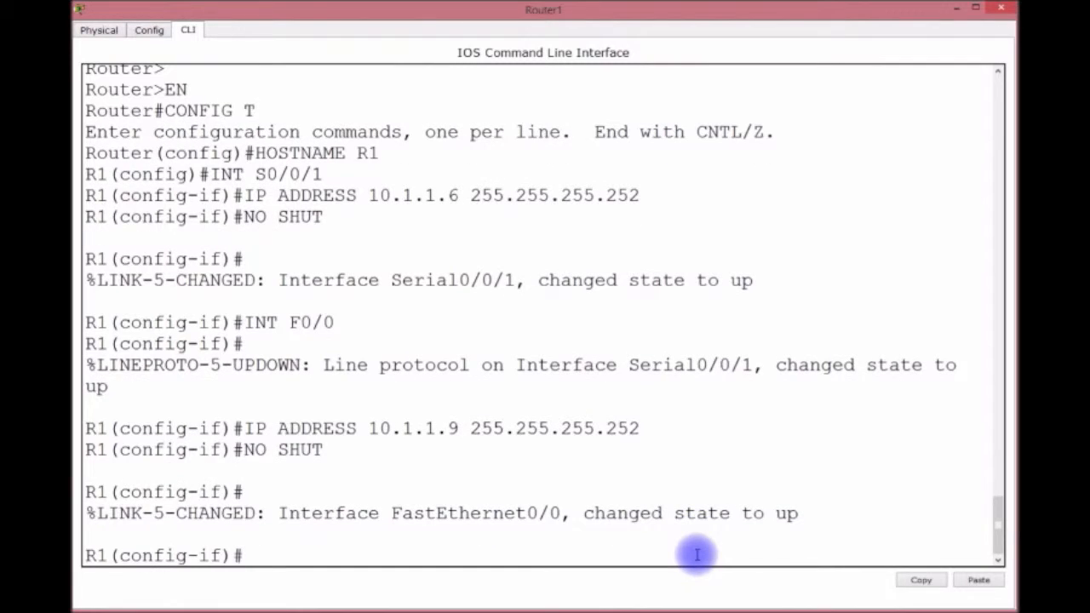
Save R1's running configuration and display its IP routing table
text(DO WR)
key(Return)
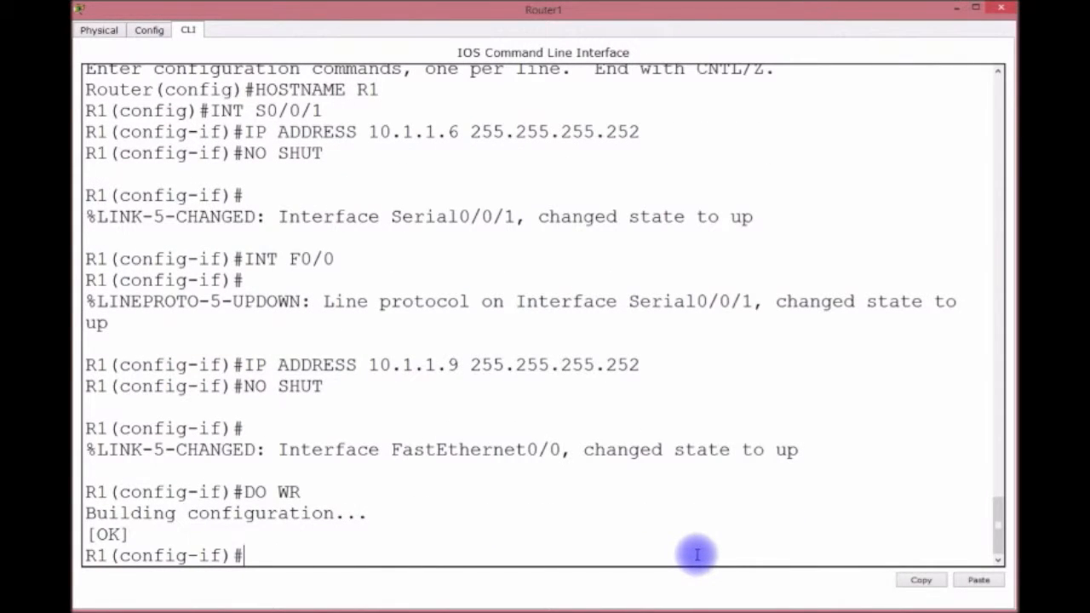
text(DO SH IP ORUT)
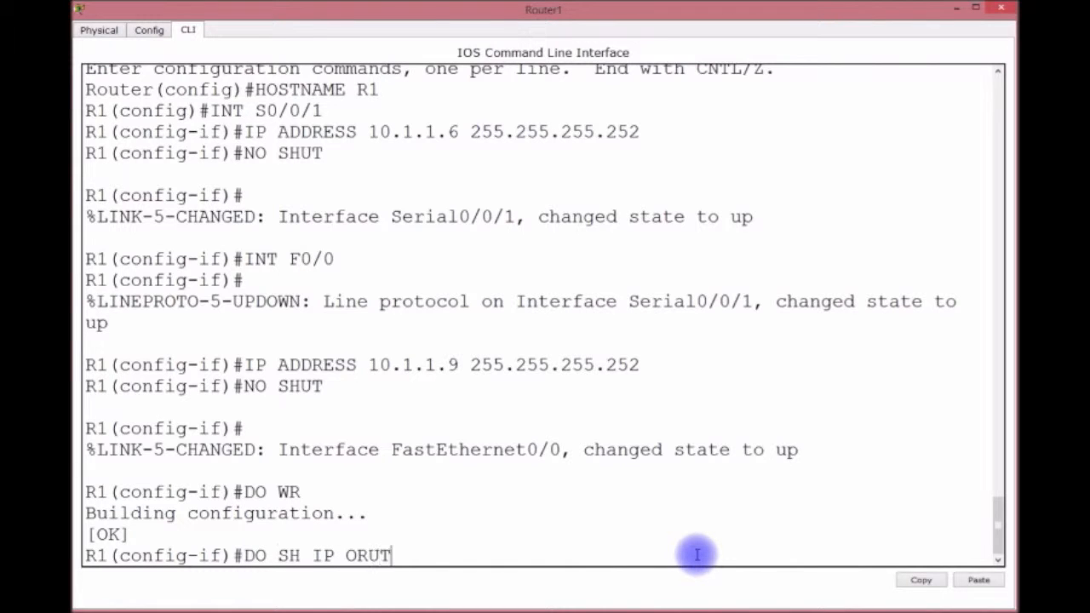
key(BackSpace)
key(BackSpace)
key(BackSpace)
key(BackSpace)
text(ROUTE)
key(Return)
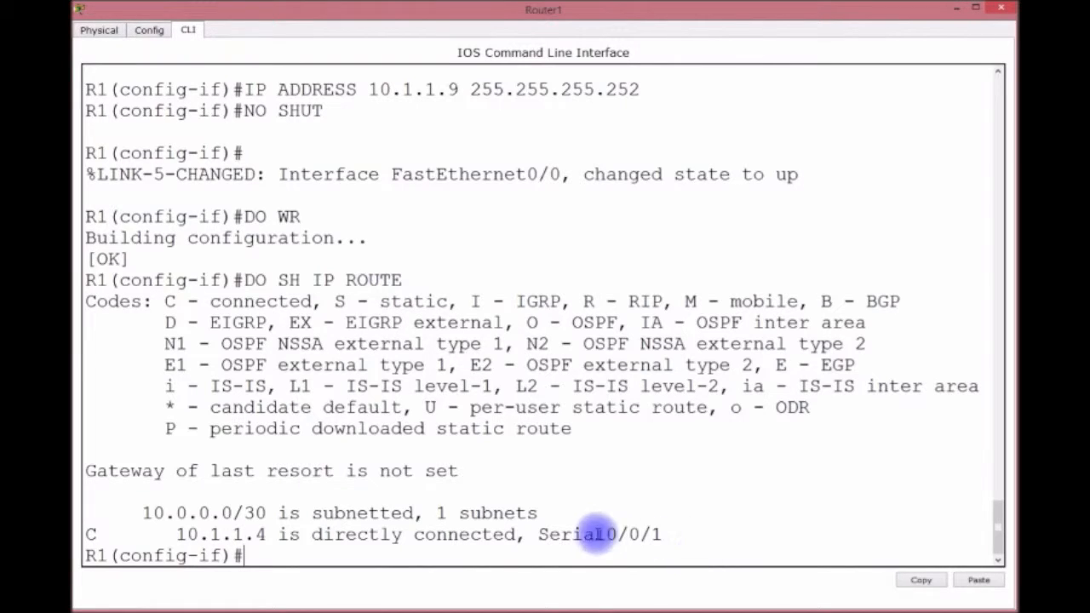
Return to the topology, open Router2's command line and decline the initial configuration dialog to reach the user prompt
click(956, 8)
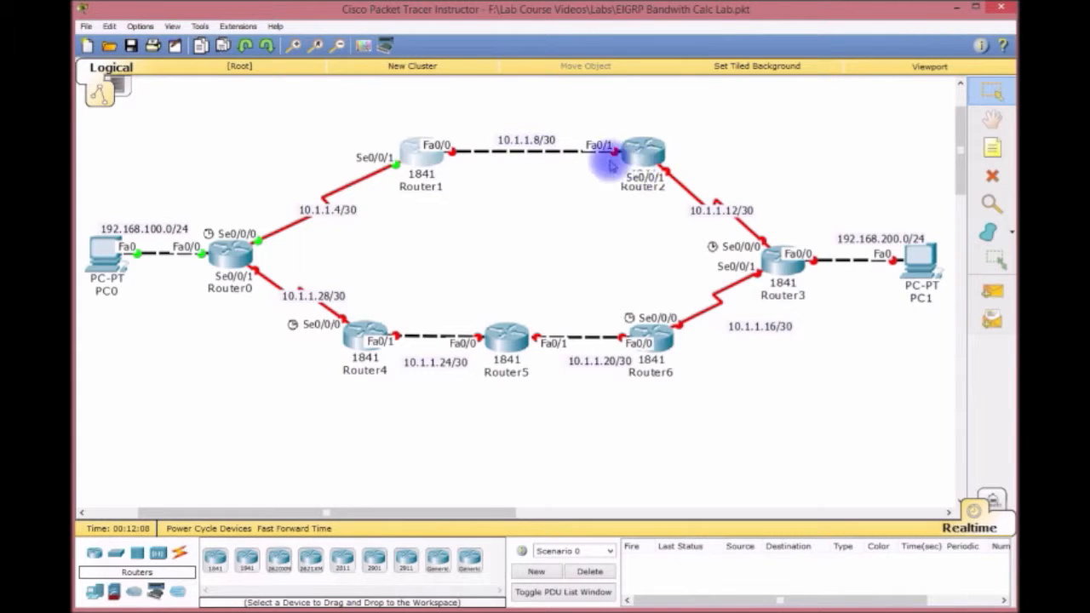
click(645, 152)
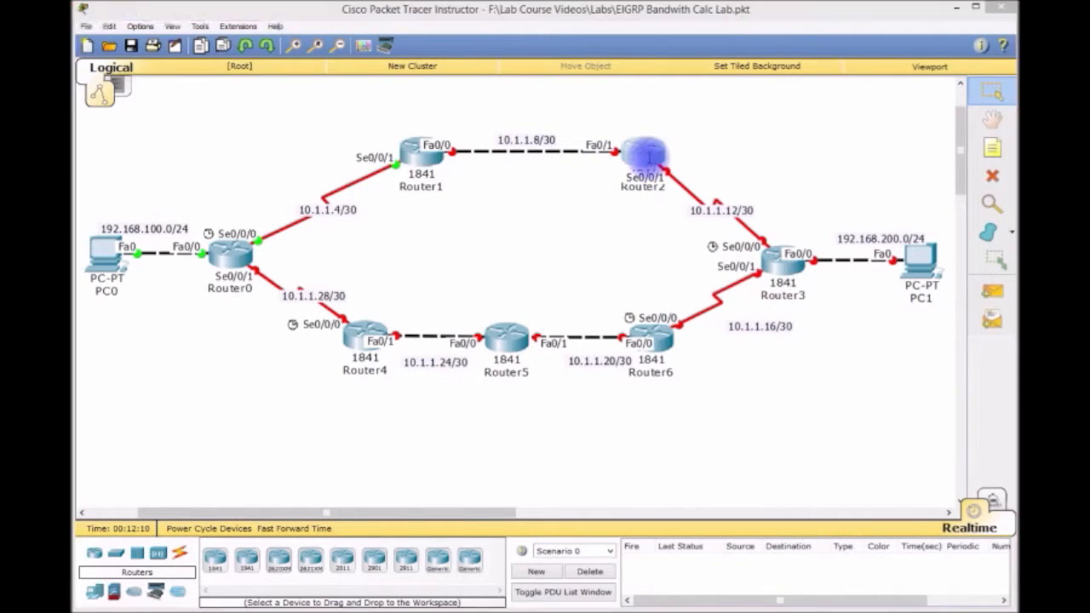
text(N)
key(Return)
key(Return)
key(Return)
key(Return)
Enter global configuration mode on Router2 and set its hostname to R2
text(EN)
key(Return)
text(CONFIG T)
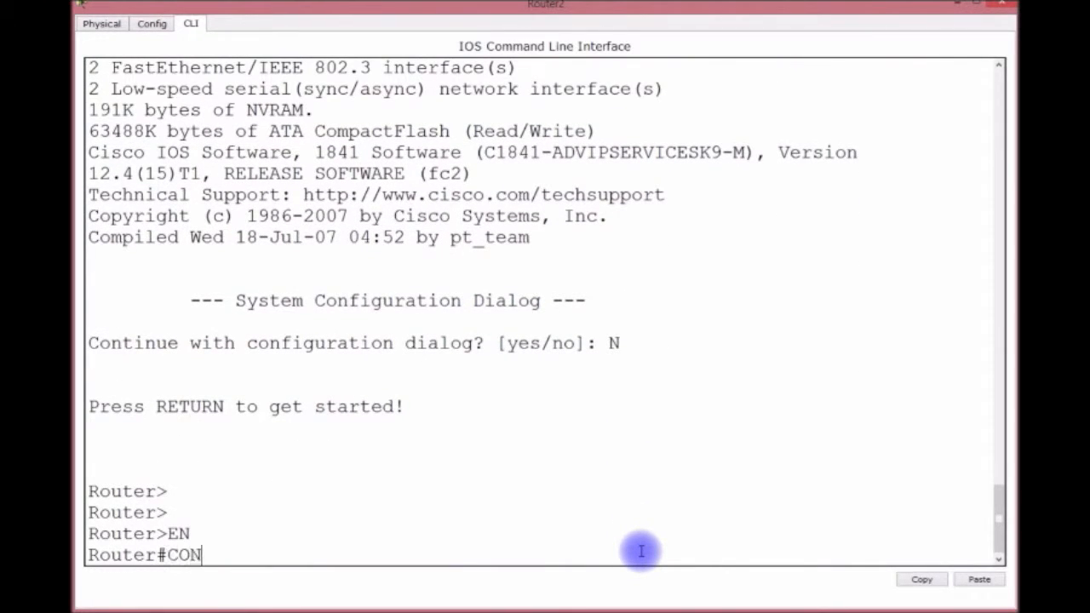
key(Return)
text(HOSTNA)
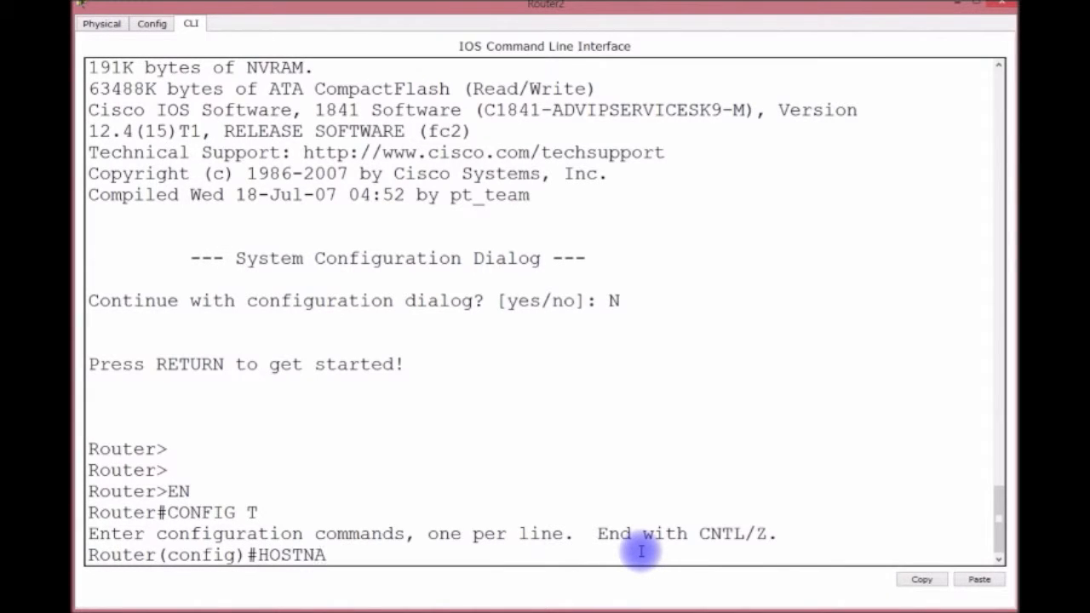
text(ME R2)
key(Return)
Assign 10.1.1.10 with mask 255.255.255.252 to R2's FastEthernet interface F0/1 and enable the interface
text(INT)
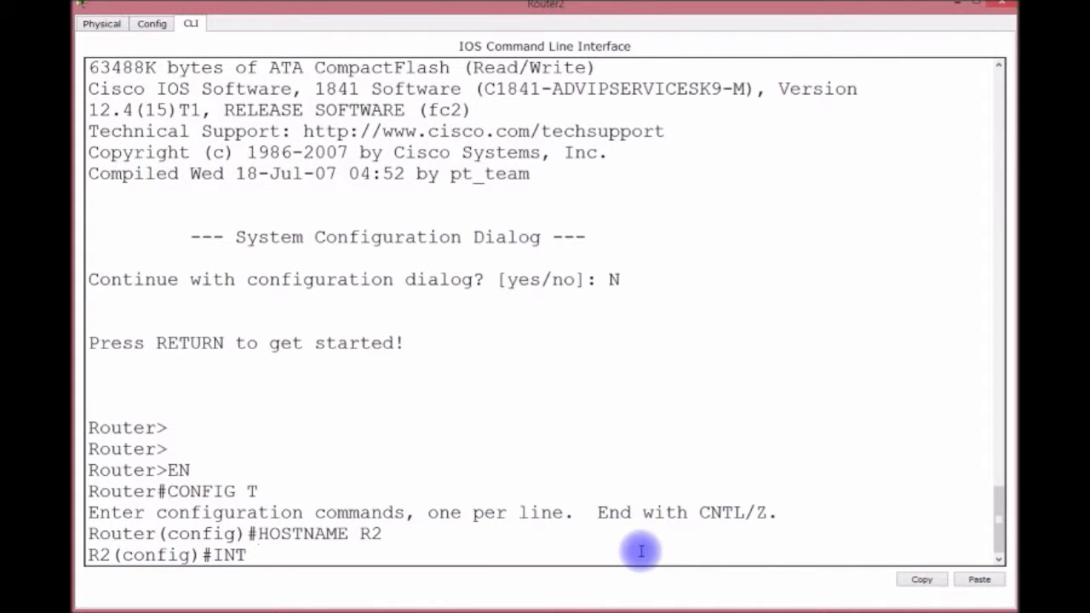
text( F0/1)
key(Return)
text(IP A)
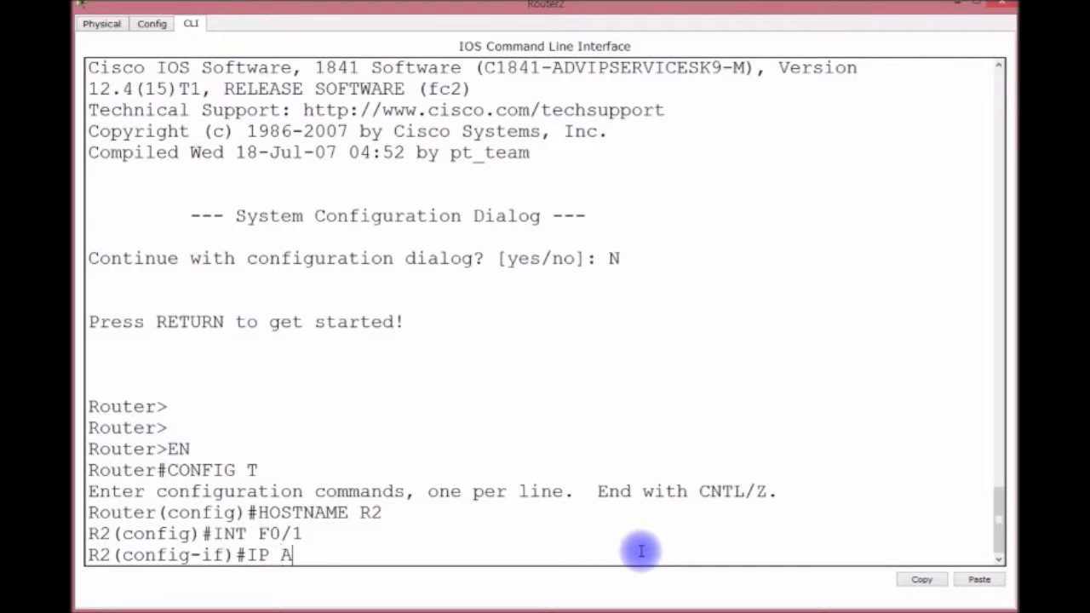
text(DDRESS 1)
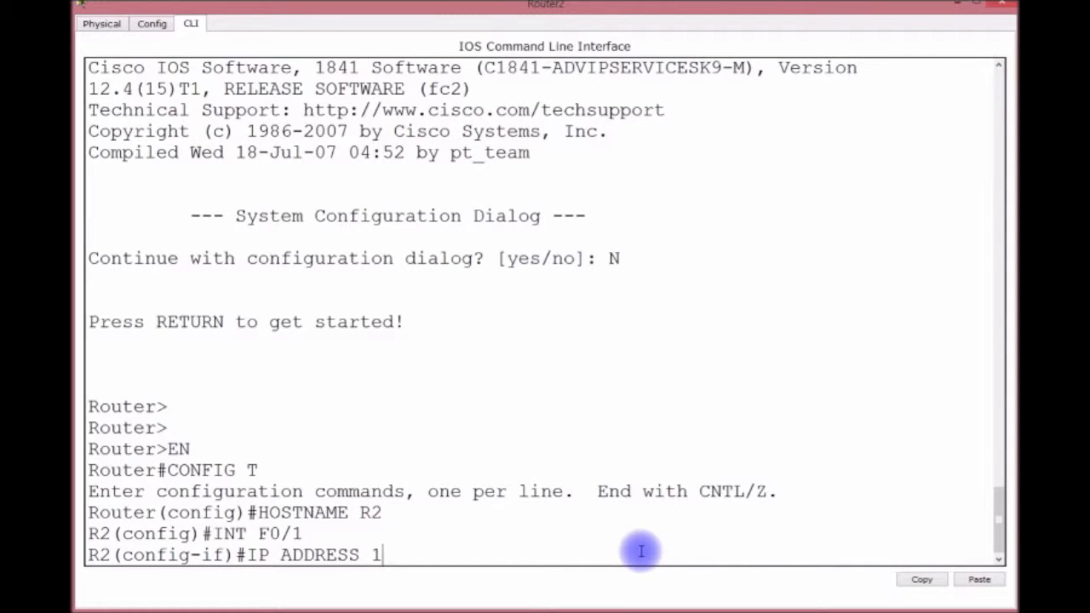
text(0.1.1.10)
text( 255.)
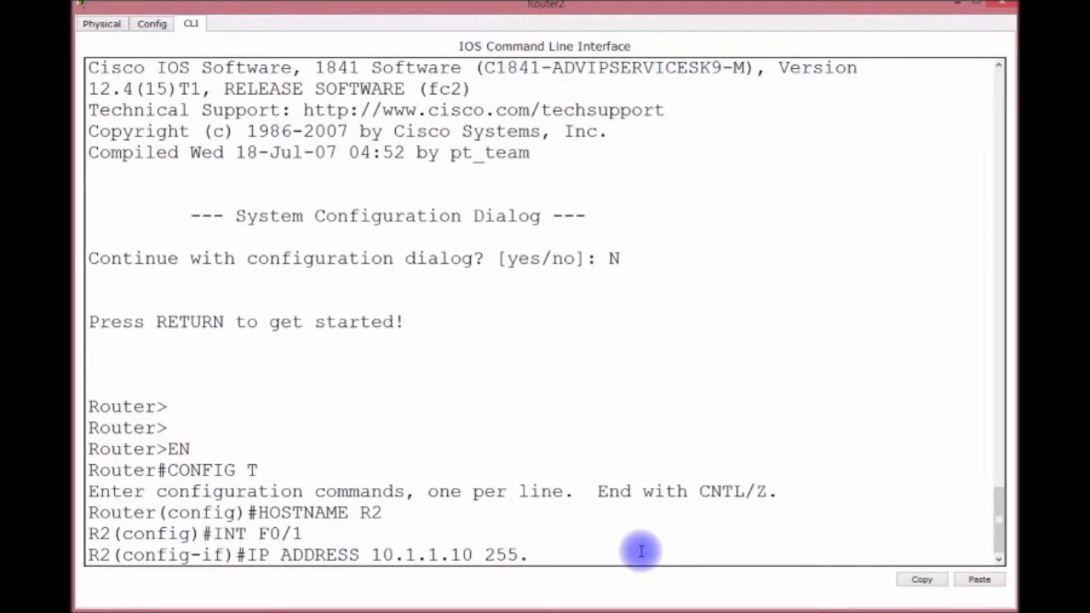
text(255.255.2562)
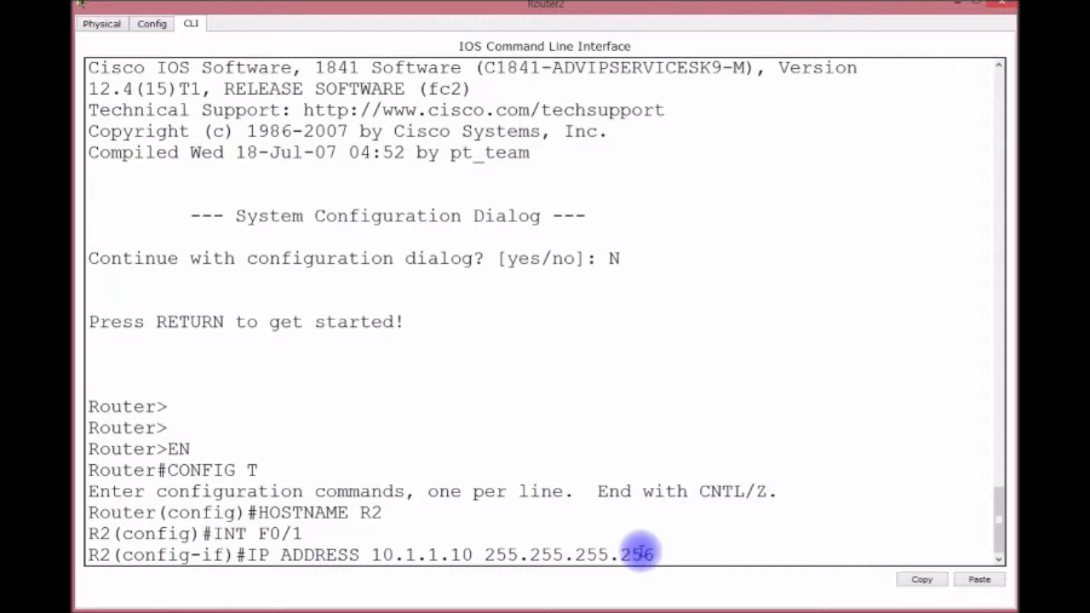
key(BackSpace)
key(BackSpace)
text(2)
key(Return)
text(NO SHUT)
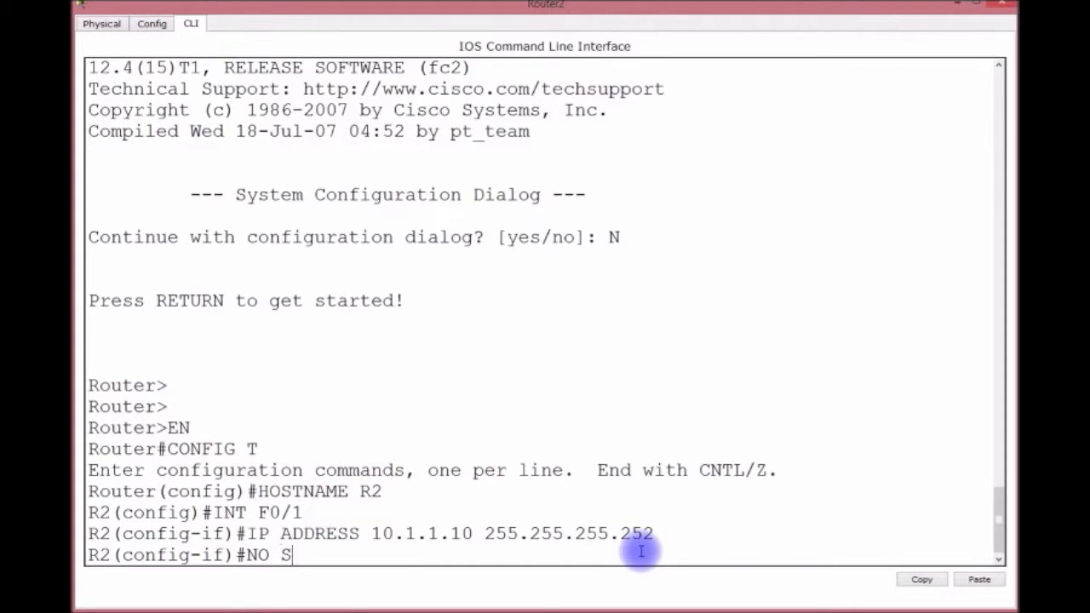
key(Return)
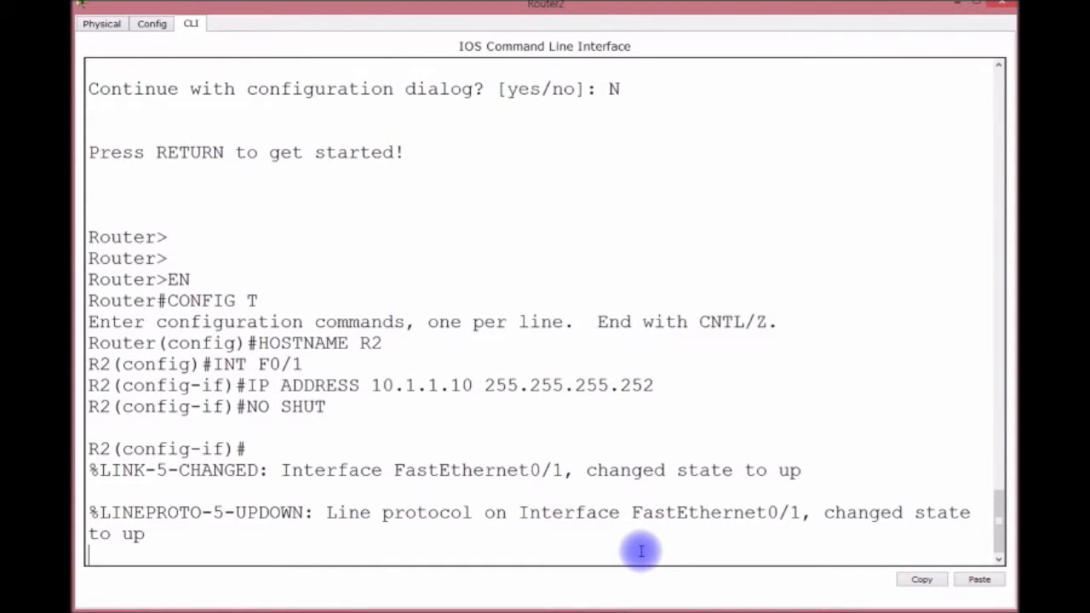
key(Return)
Assign 10.1.1.13 with mask 255.255.255.252 to R2's serial interface S0/0/1, checking the link's subnet in the topology, and enable the interface
text(IN)
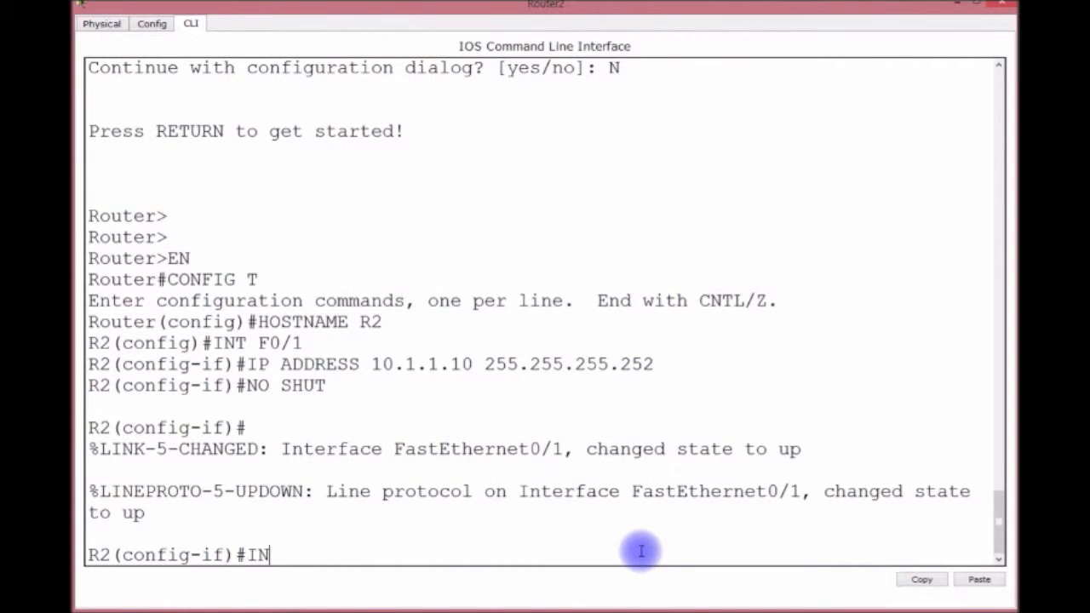
text(T S0/0/1)
key(Return)
text(IP ADDRESS)
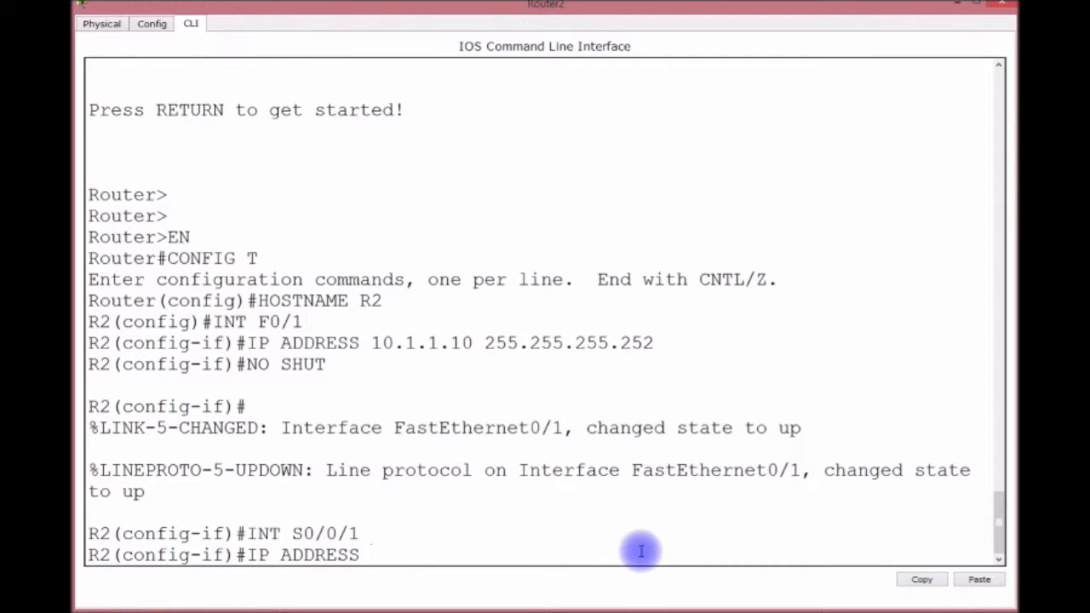
drag(759, 10, 740, 274)
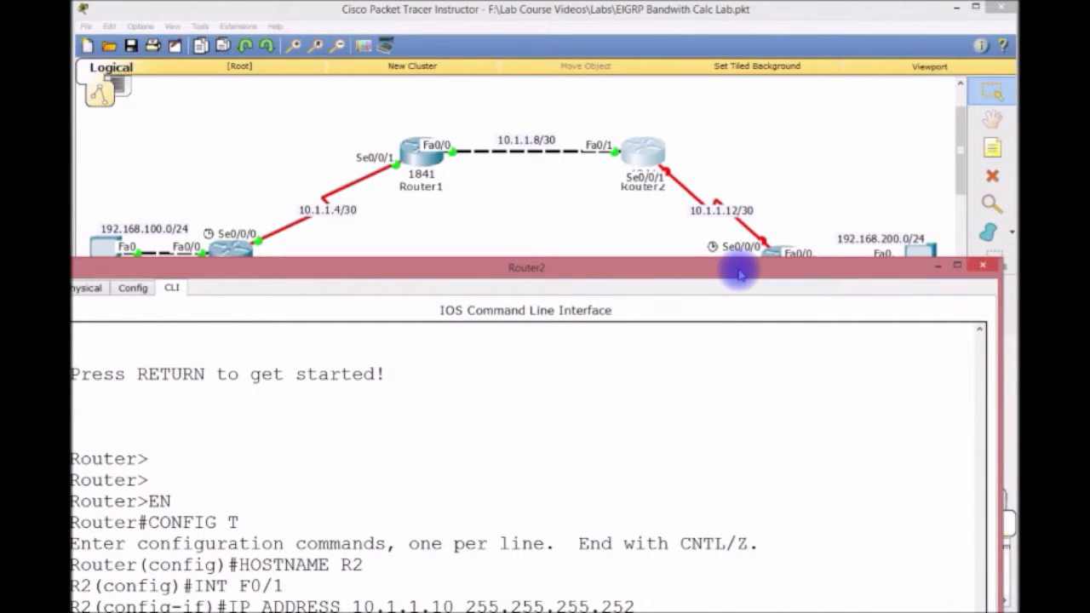
drag(740, 275, 755, 17)
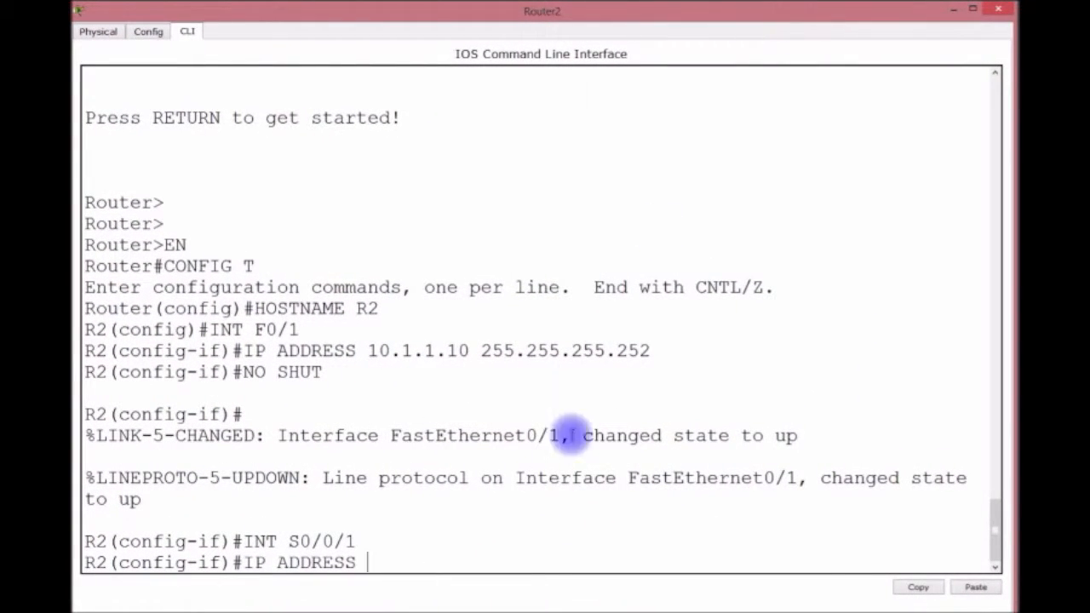
text(10.)
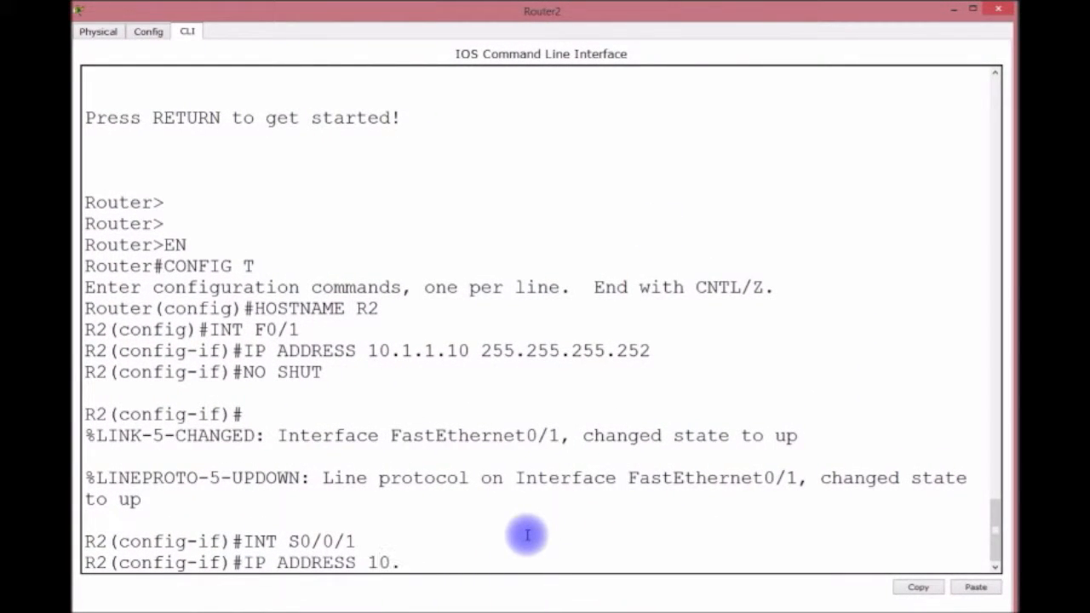
text(1.1.13 255.255.255.255)
key(BackSpace)
text(2)
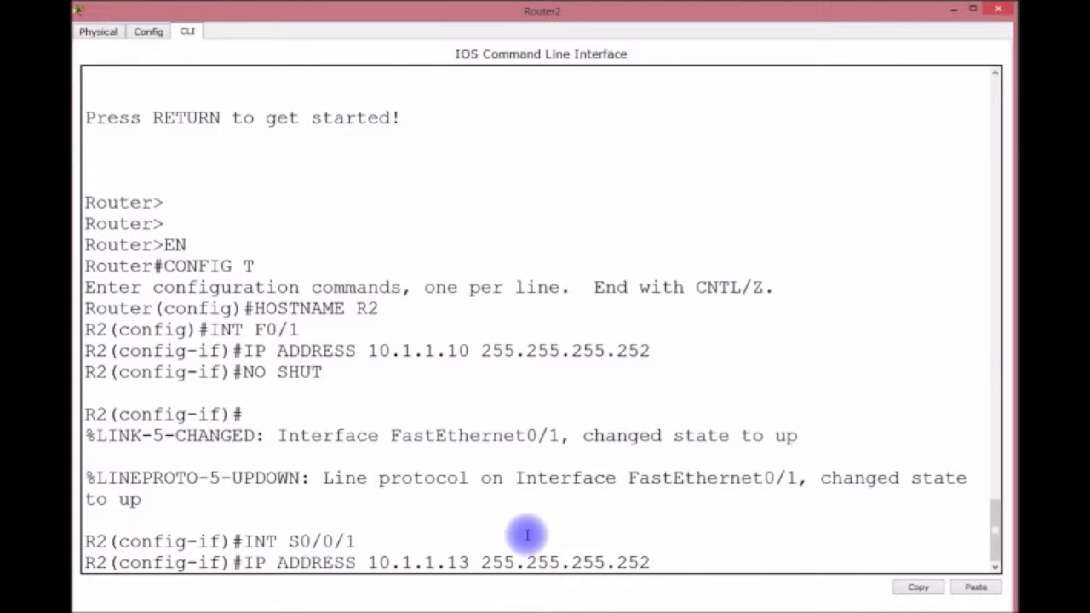
key(Return)
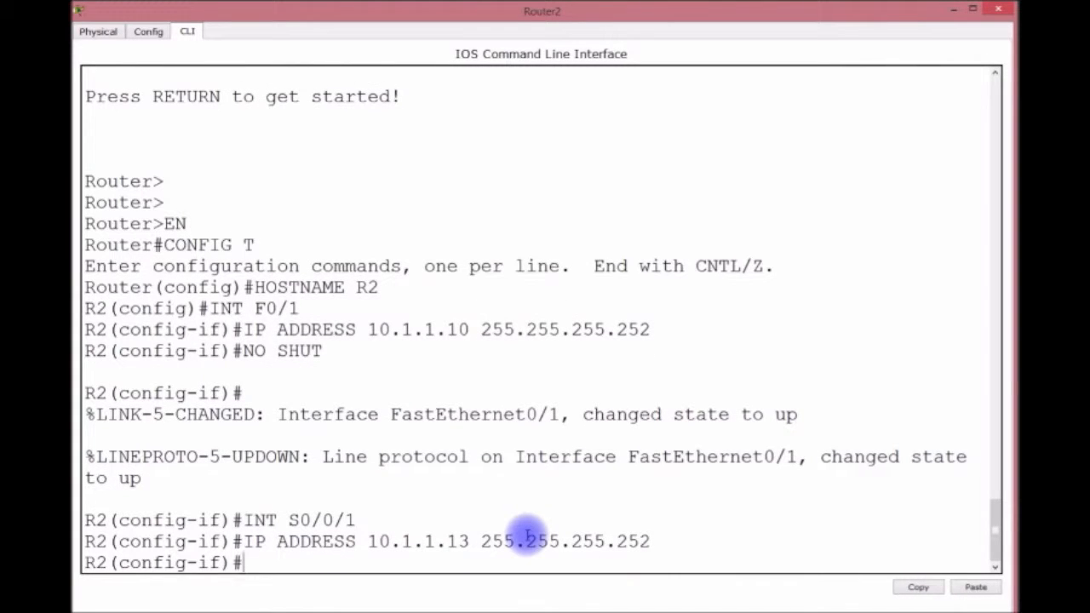
mouse_move(658, 36)
mouse_down()
mouse_move(654, 306)
mouse_move(666, 18)
mouse_up()
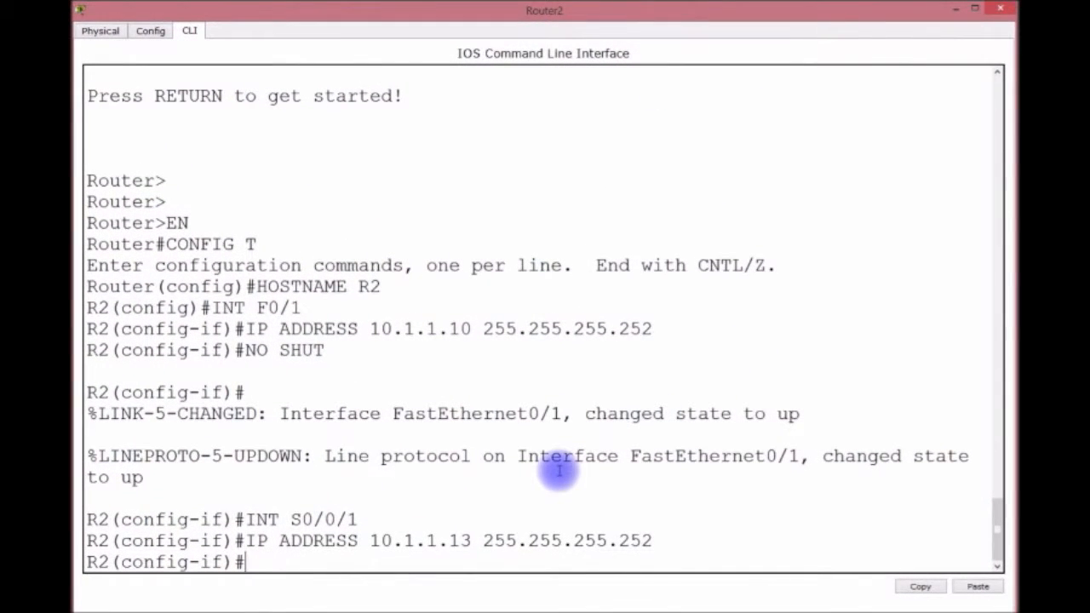
text(NO SHUT)
key(Return)
Save R2's running configuration and display its IP routing table
text(DO WR)
key(Return)
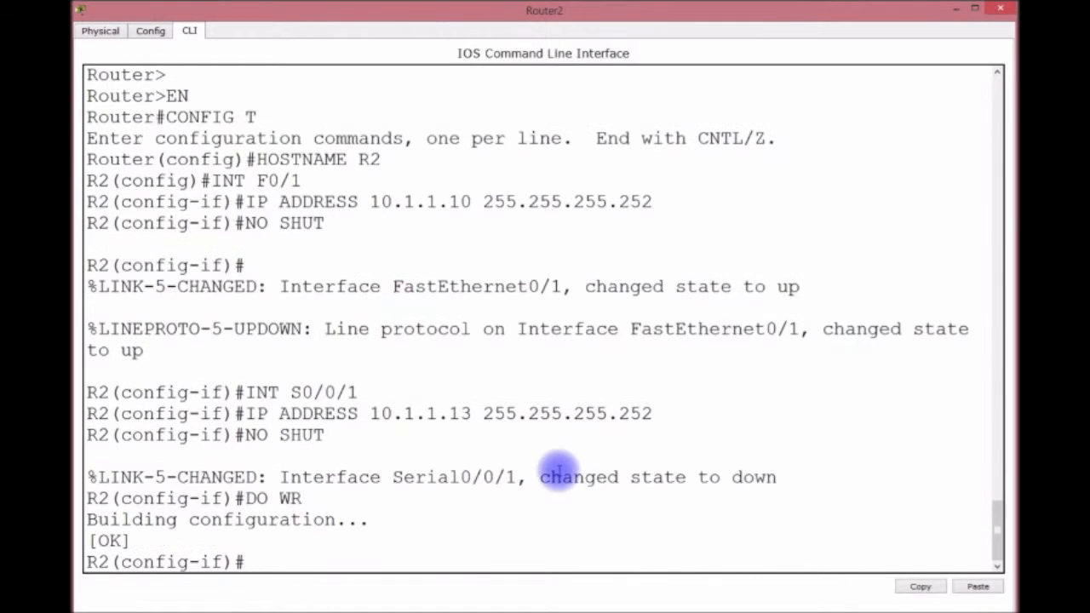
text(DO SH IP REOUT)
key(BackSpace)
key(BackSpace)
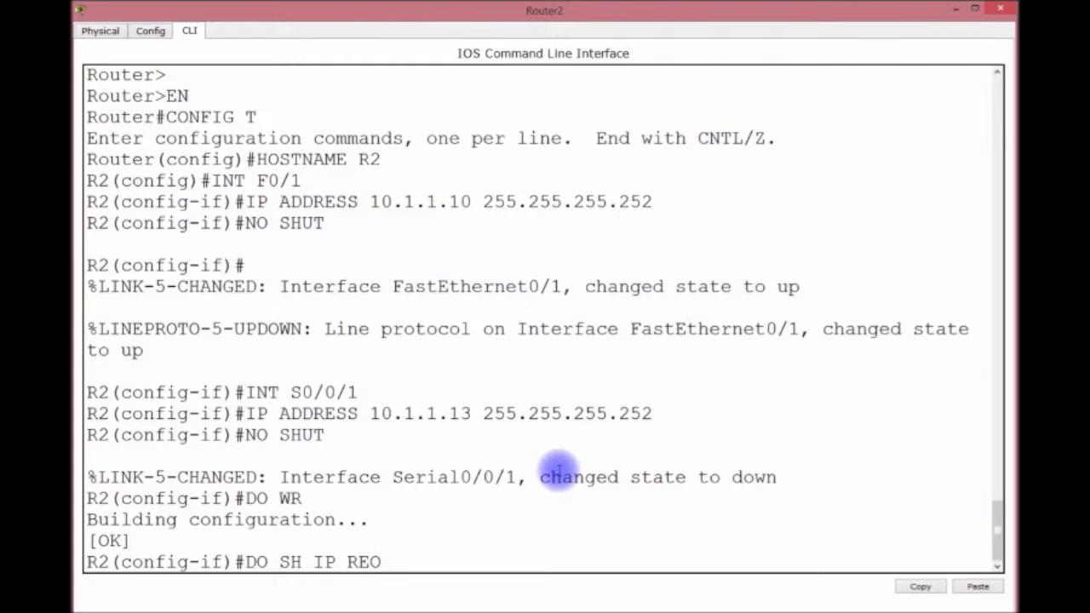
key(BackSpace)
key(BackSpace)
text(O SHUT)
key(BackSpace)
key(BackSpace)
text(UTE)
key(Return)
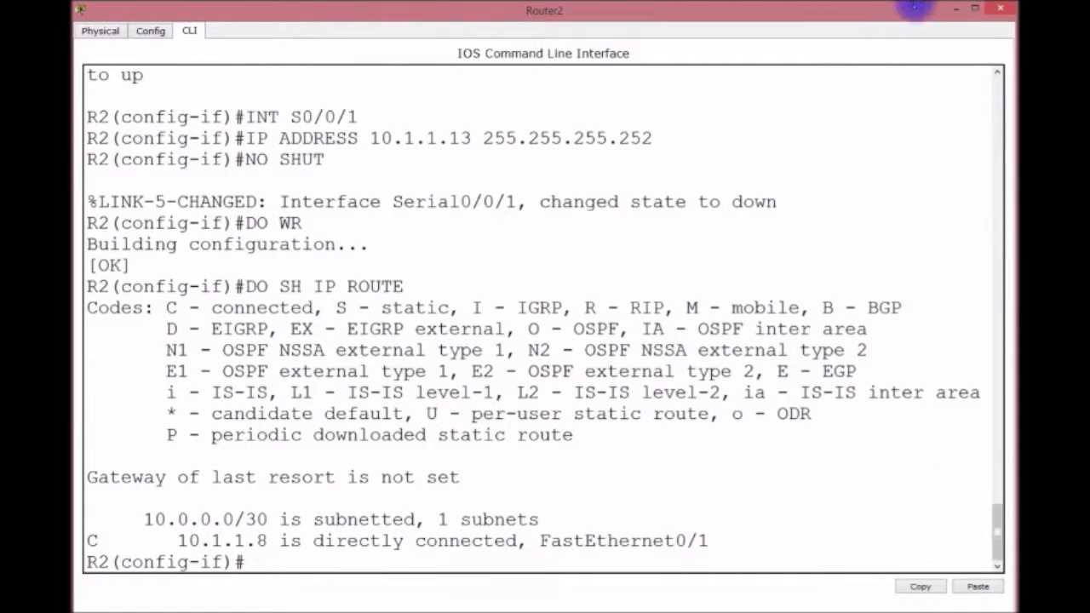
Open Router3's command line, decline the initial configuration dialog and enter global configuration mode
click(956, 8)
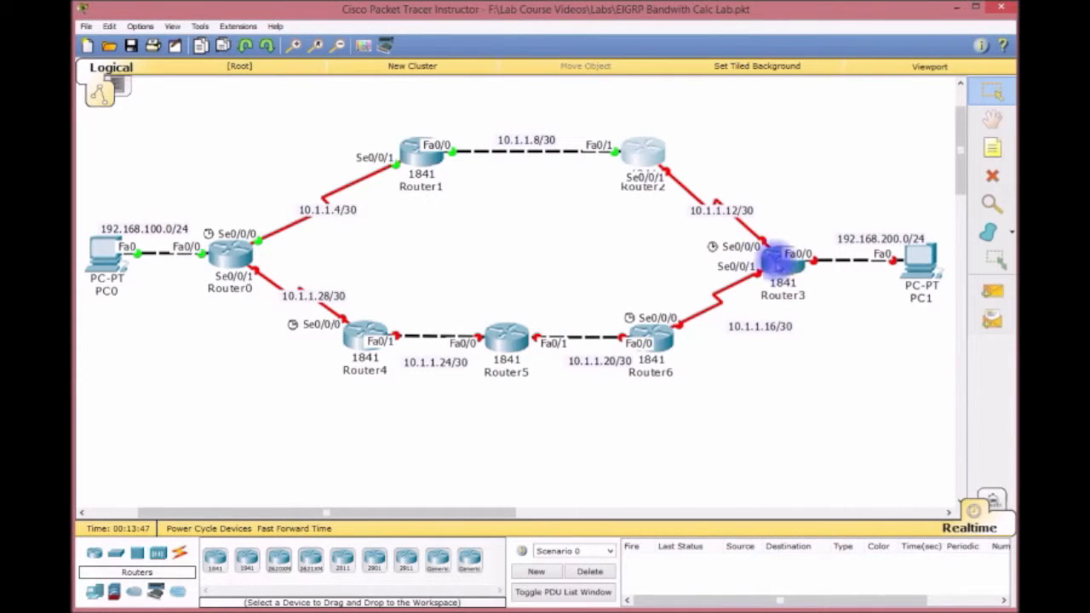
click(784, 271)
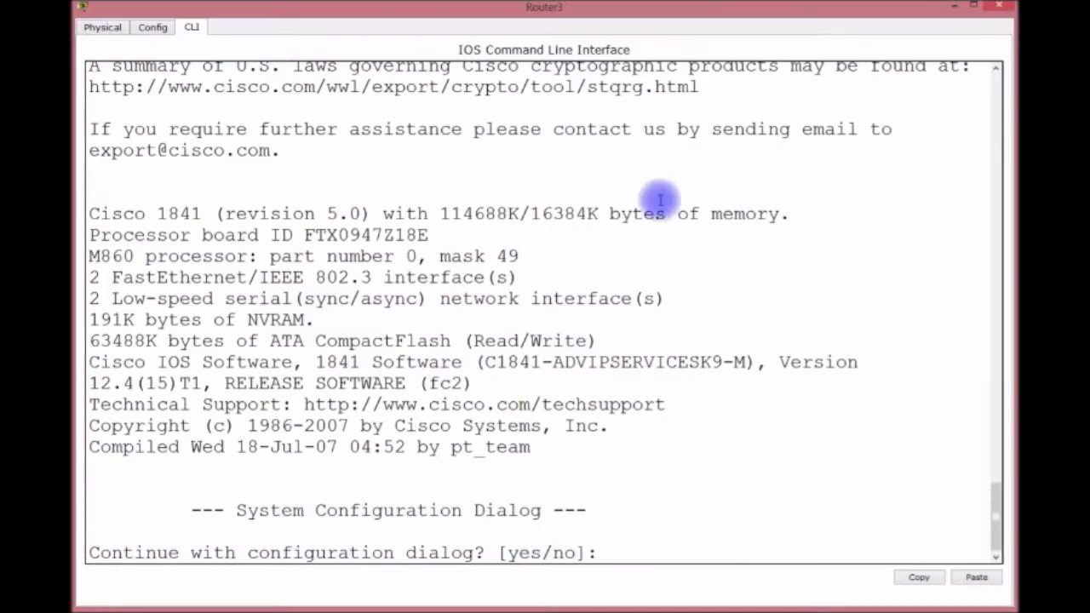
text(N)
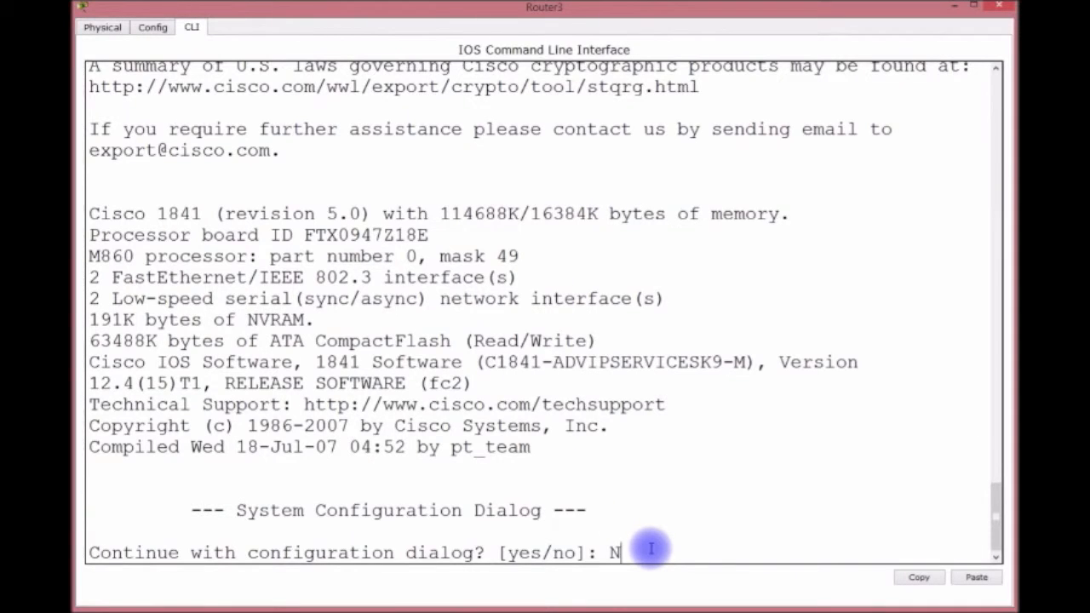
key(Return)
key(Return)
key(Return)
key(Return)
text(EN)
key(Return)
text(CONFIG T)
key(Return)
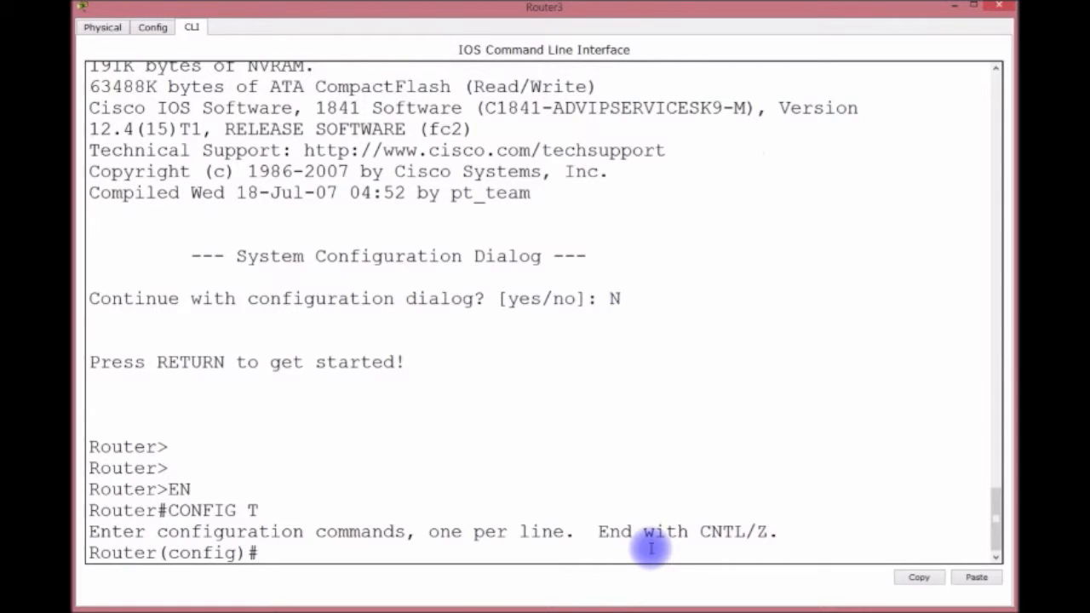
Configure Router3's serial interface S0/0/0 with address 10.1.1.14, mask 255.255.255.252 and clock rate 4000000, and enable it
text(INT S0/0/0)
key(Return)
text(IP ADDRESS 10.1.1.14 255)
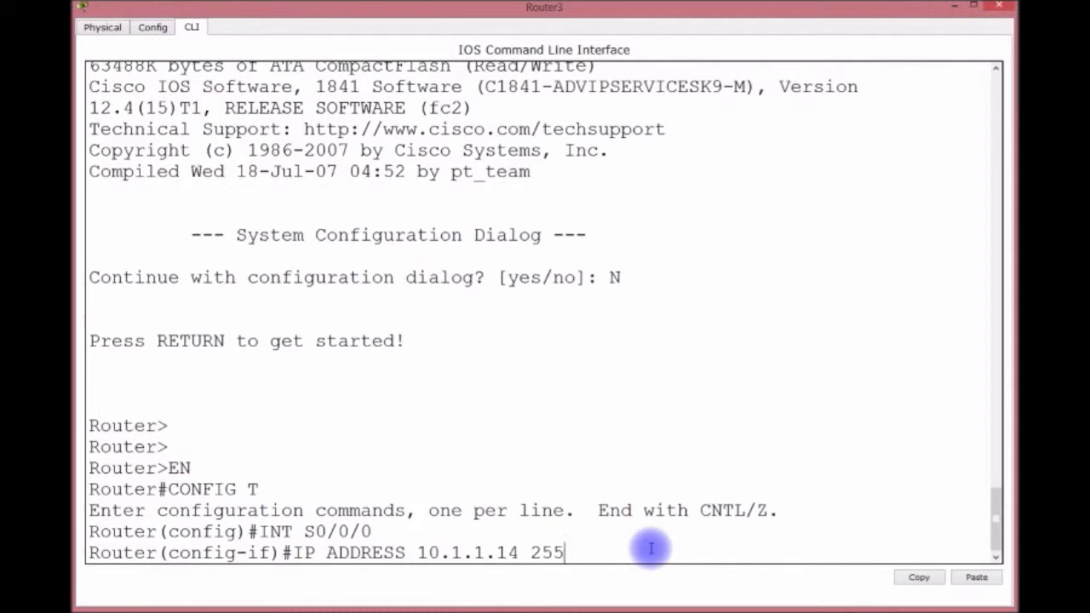
text(.255.255.252)
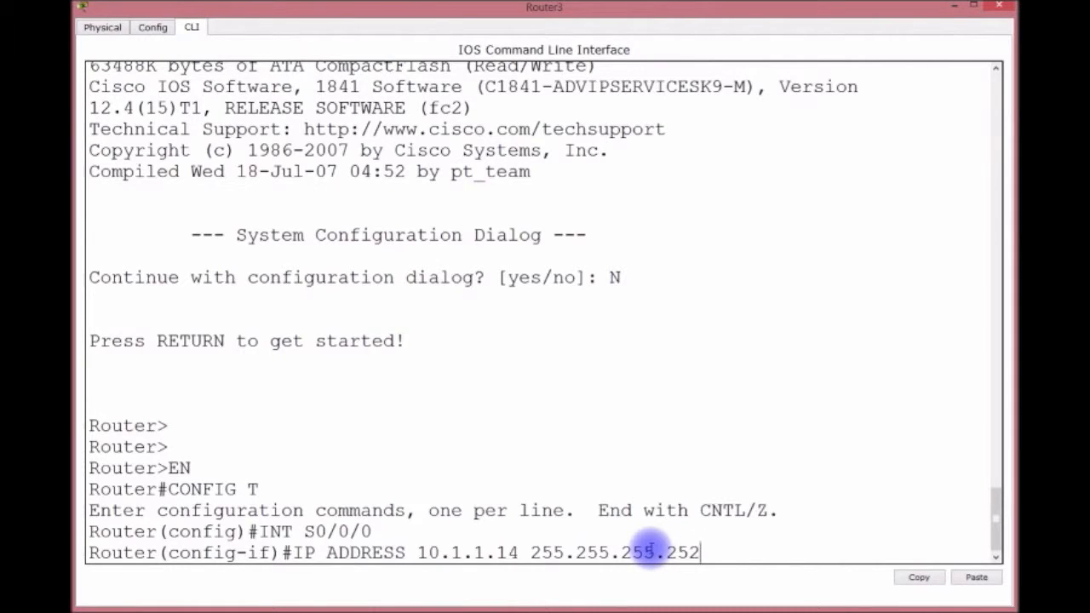
key(Return)
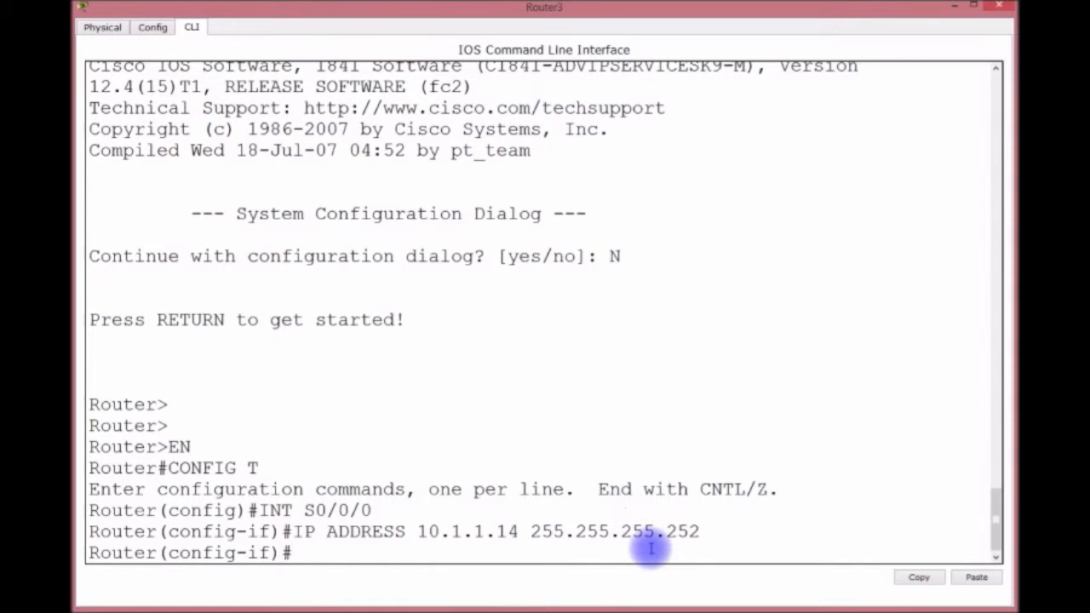
text(CLOCK RATE)
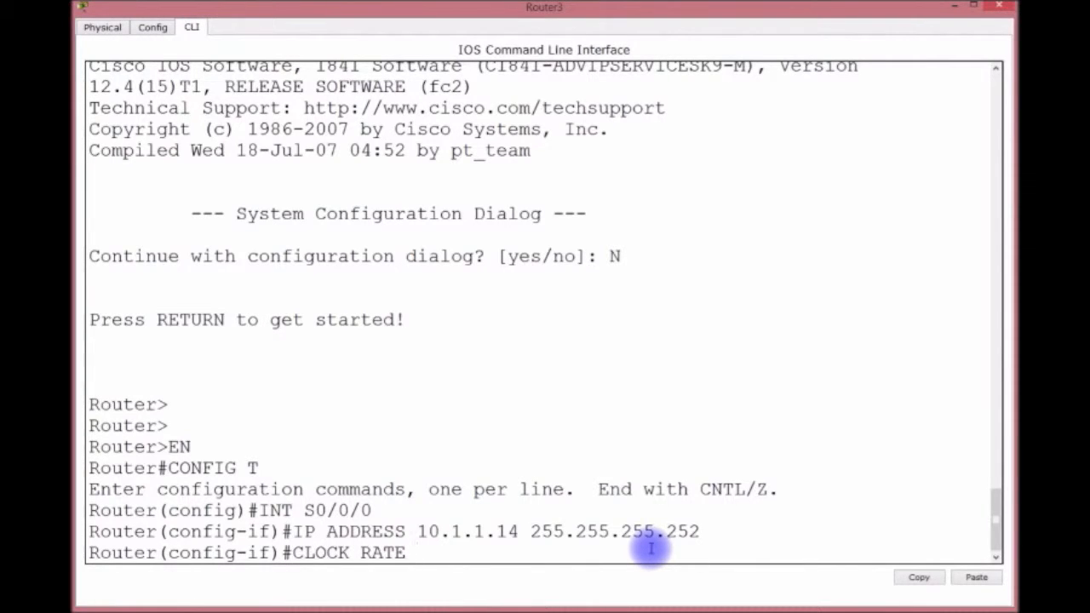
text( 4000000)
key(Return)
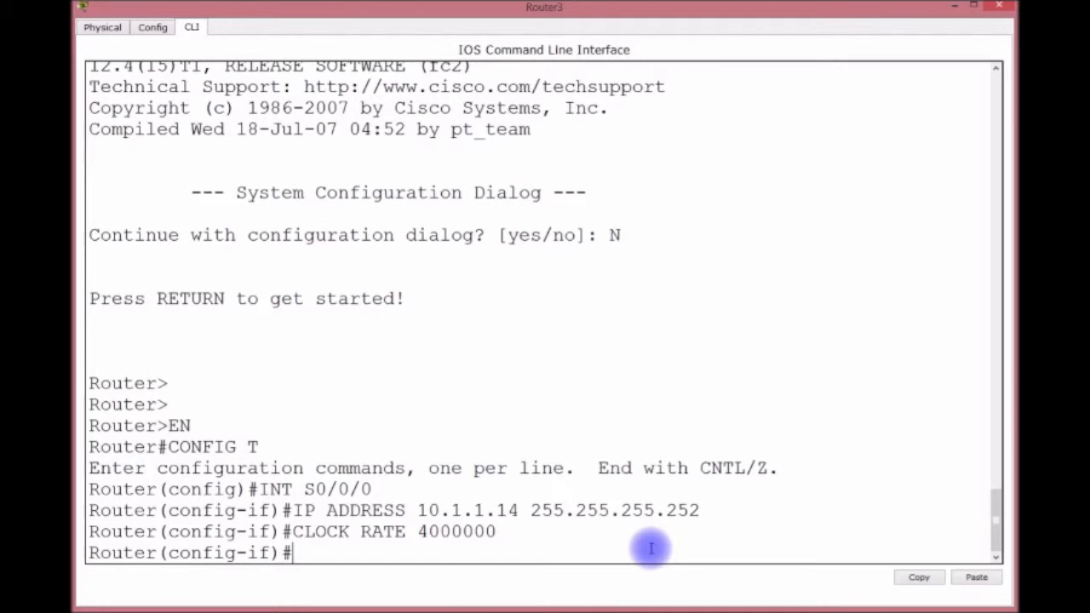
text(NO SHUT)
key(Return)
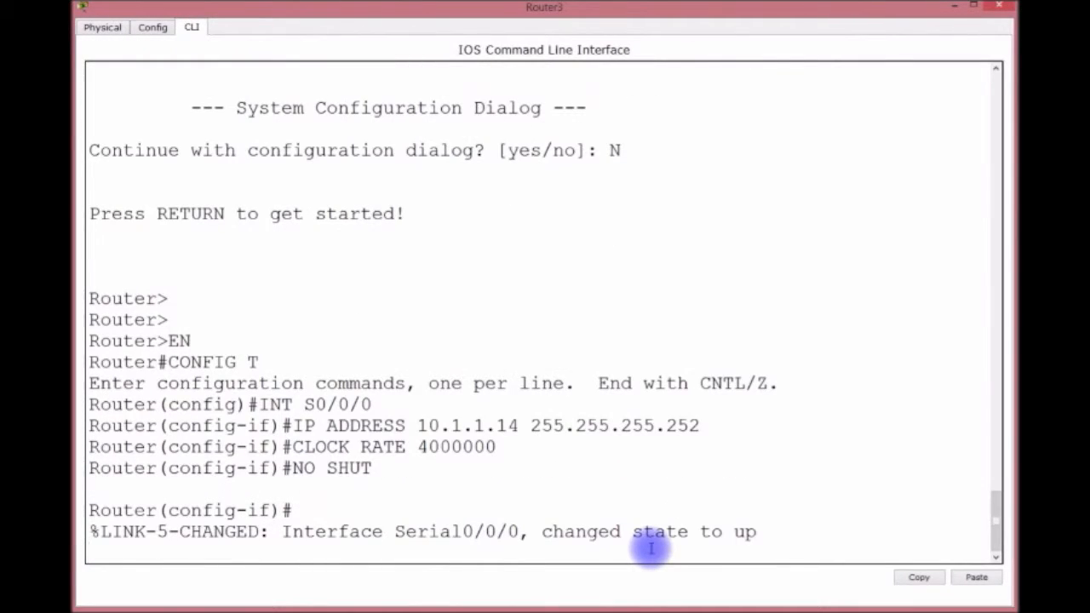
key(Return)
Assign 192.168.200.254 with mask 255.255.255.0 to Router3's FastEthernet interface F0/0 and enable the interface
text(IN)
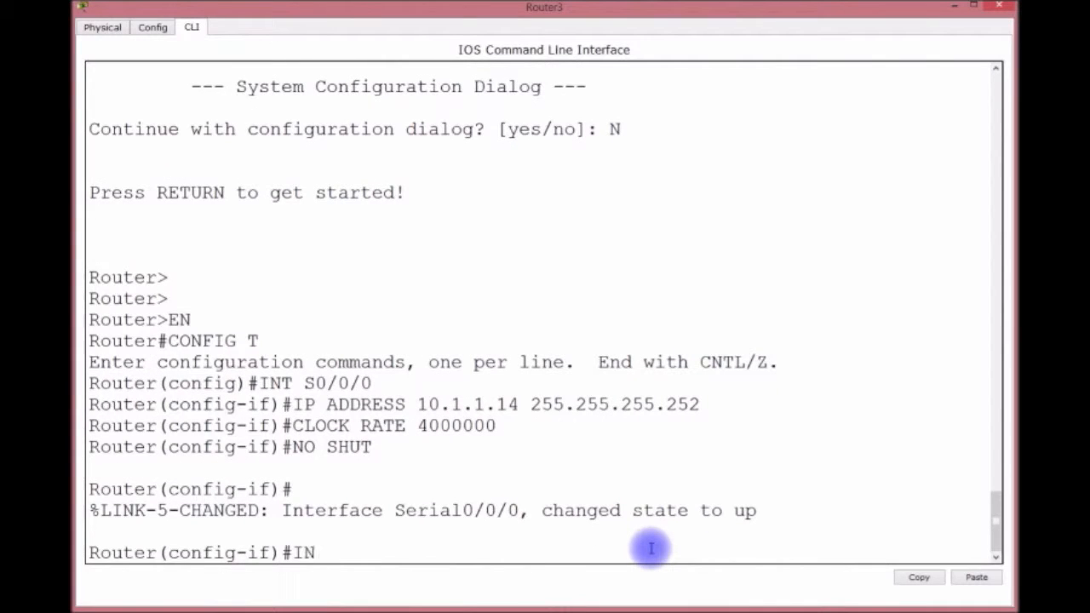
text(T F0/0)
key(Return)
text(IP A)
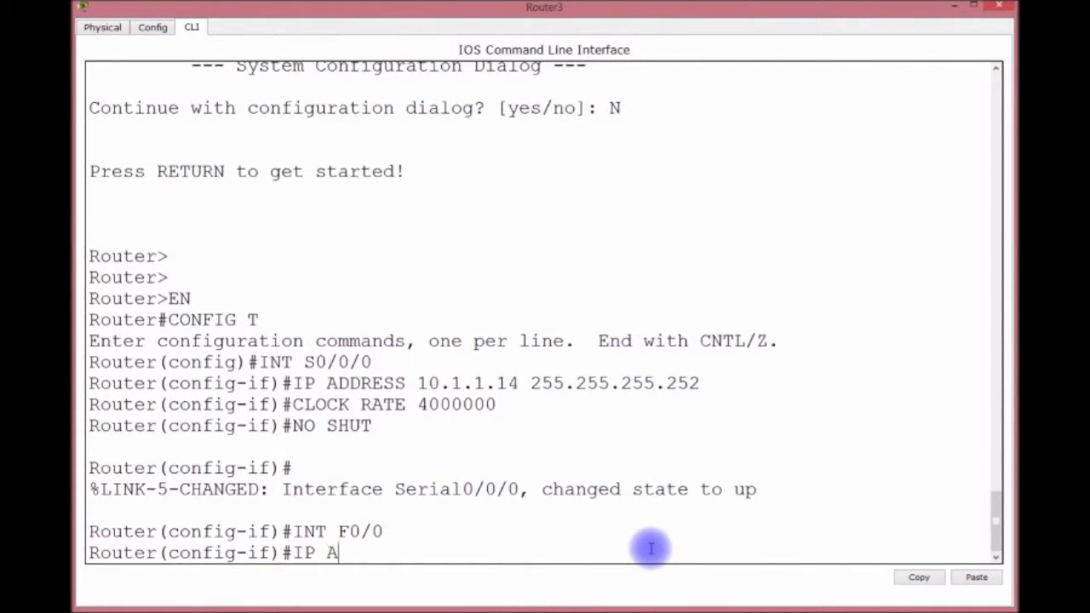
text(DDRESS 190)
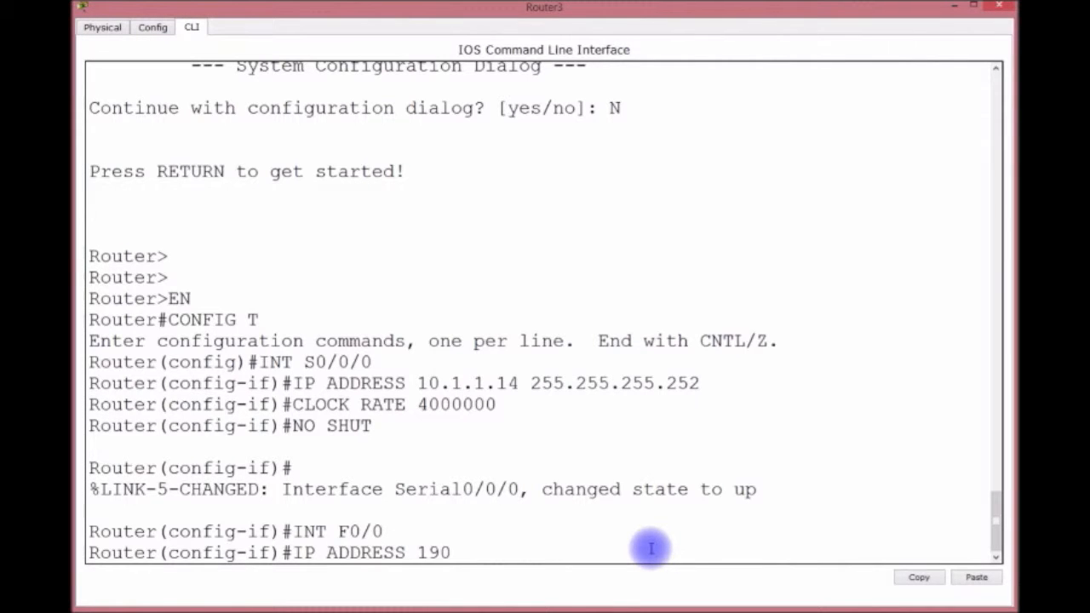
key(BackSpace)
key(Up)
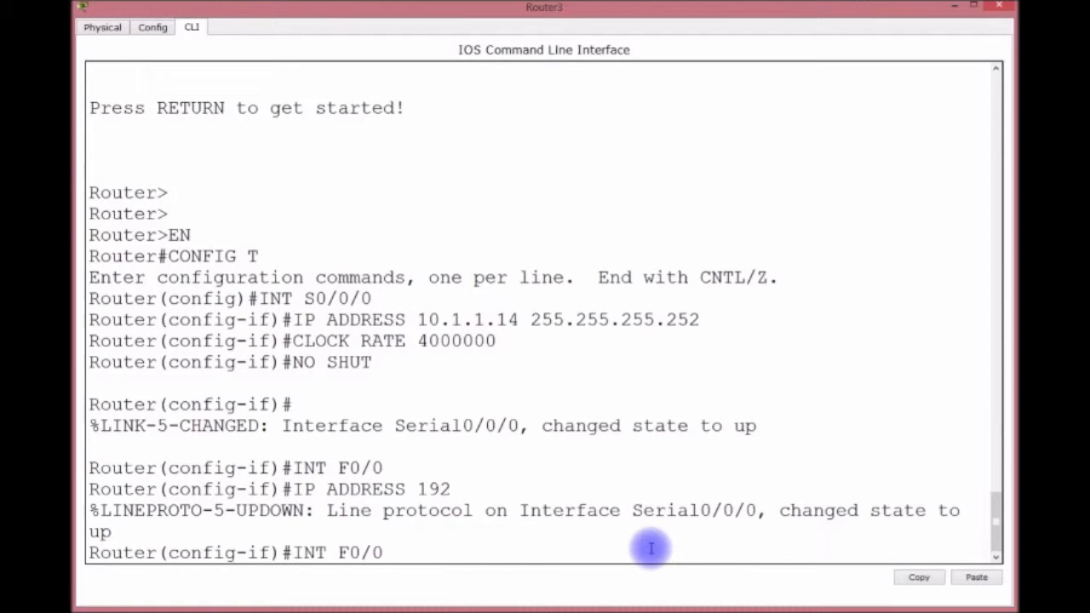
key(Return)
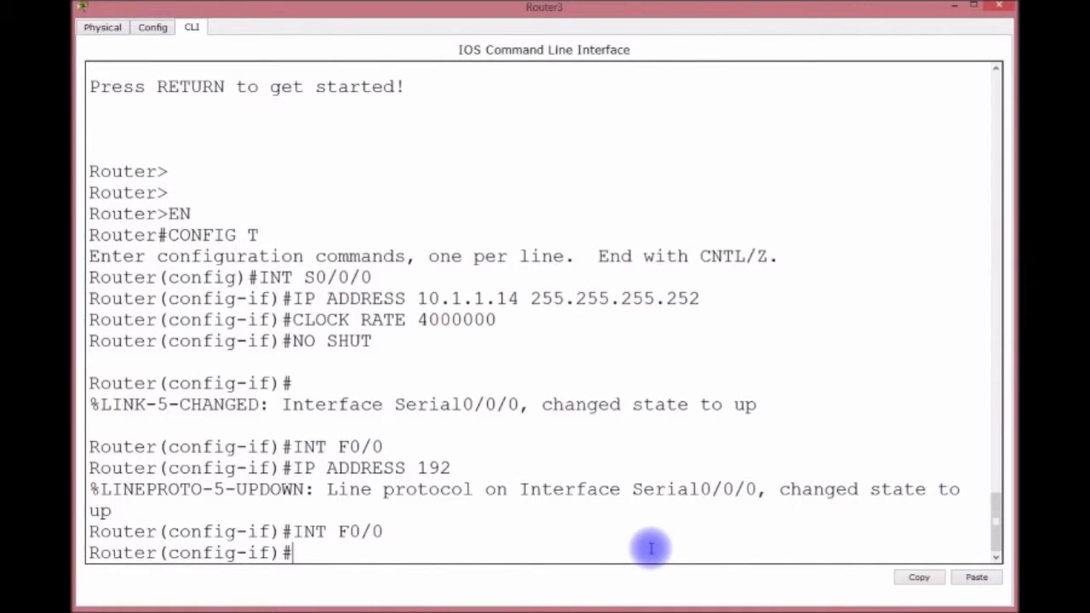
text(IP ADD)
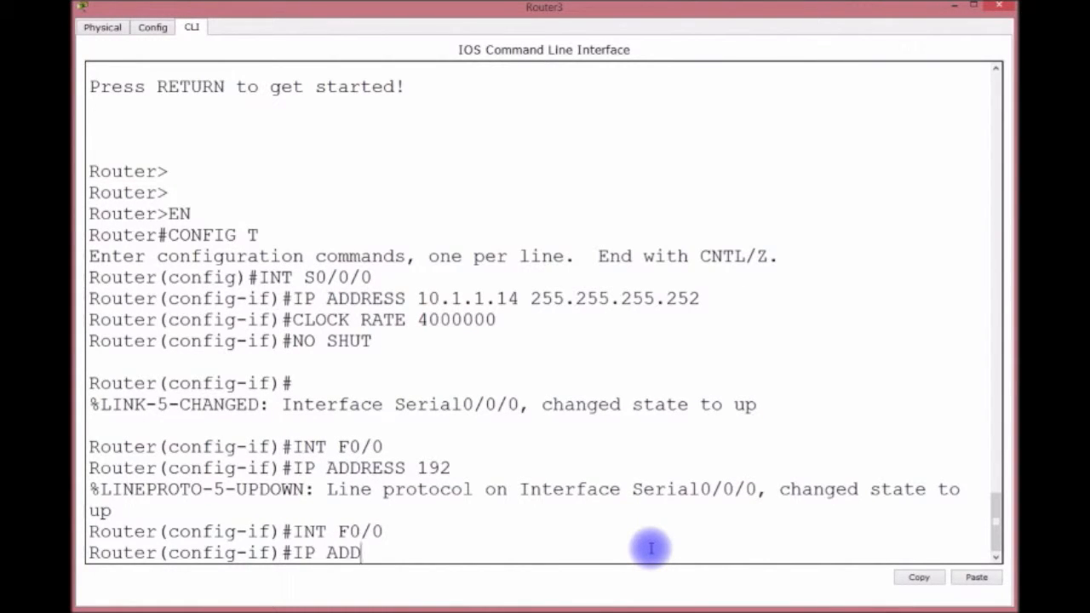
text(RESSS)
key(BackSpace)
text(192.168)
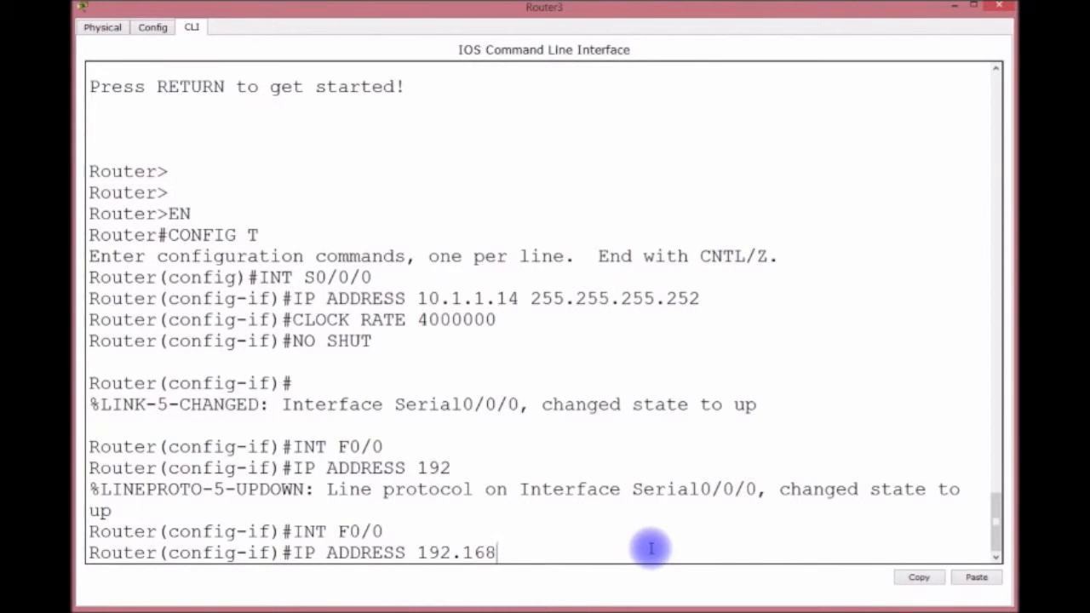
text(.200.254 255.)
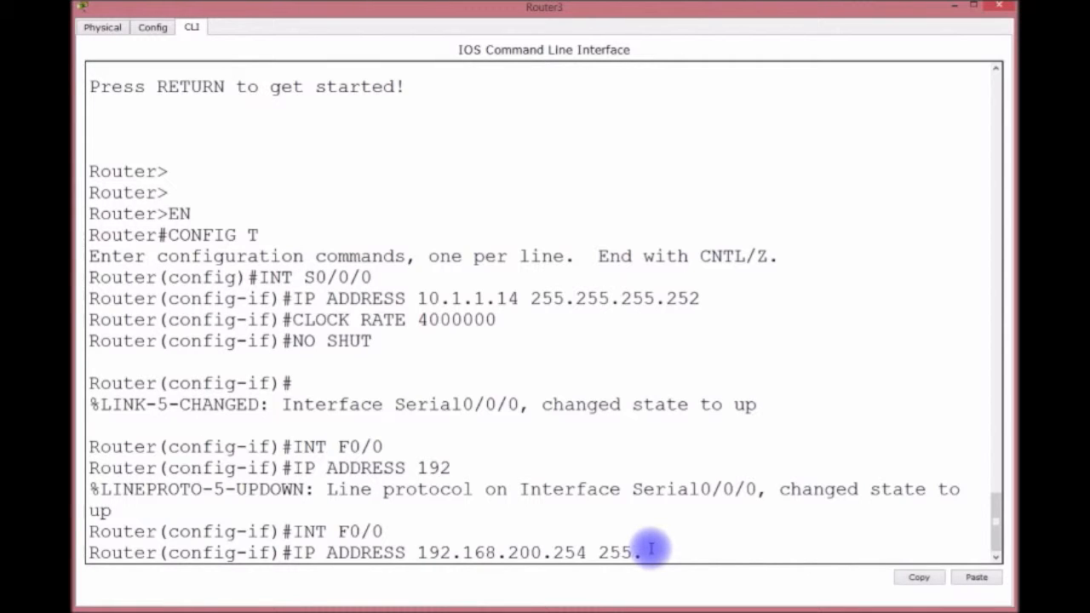
text(255.255.0)
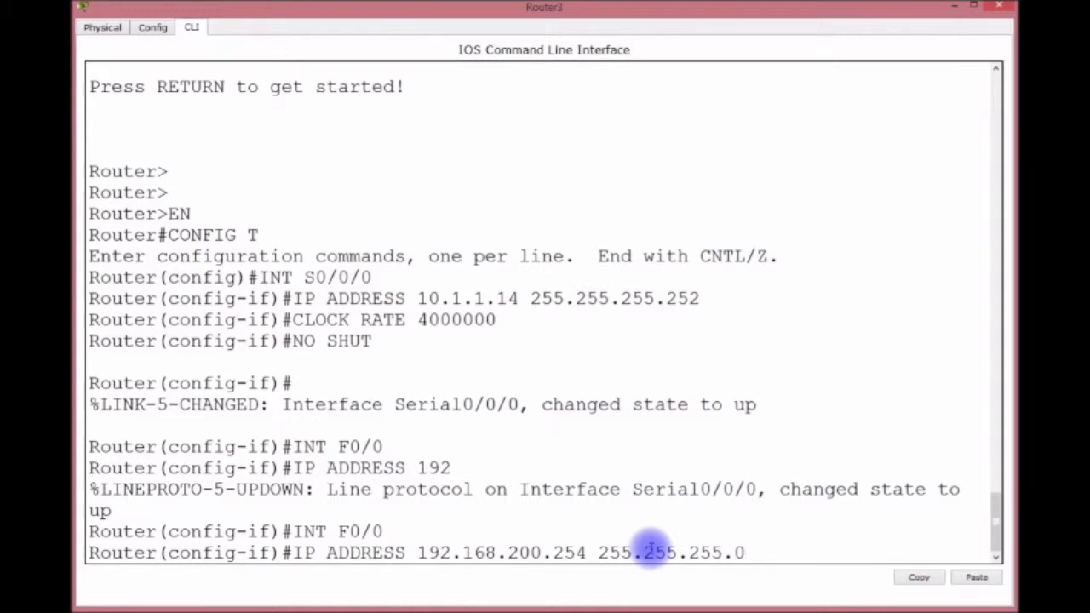
key(Return)
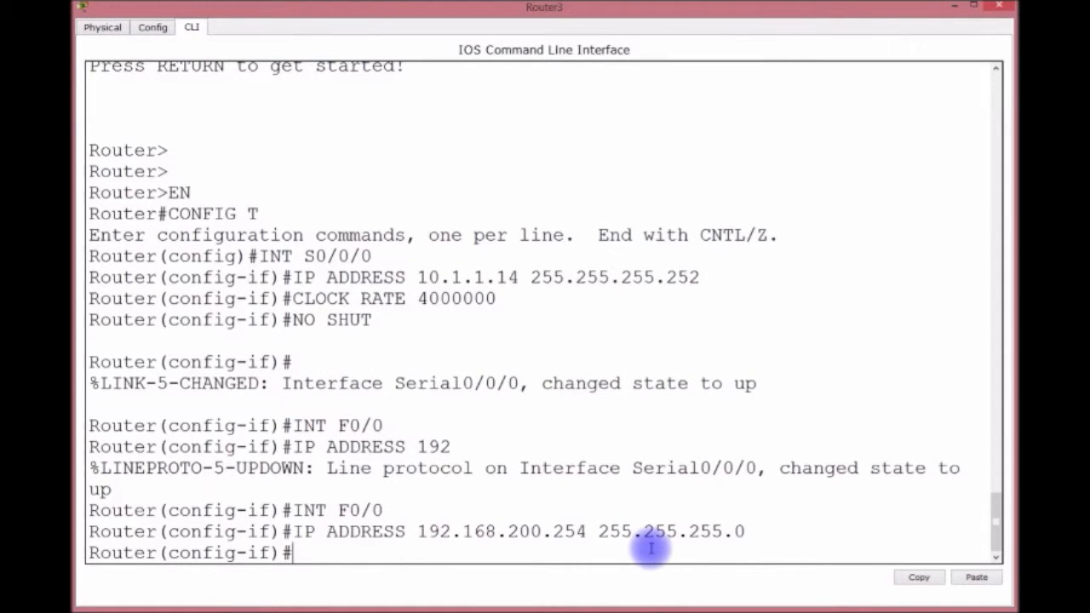
text(NO SHUT)
key(Return)
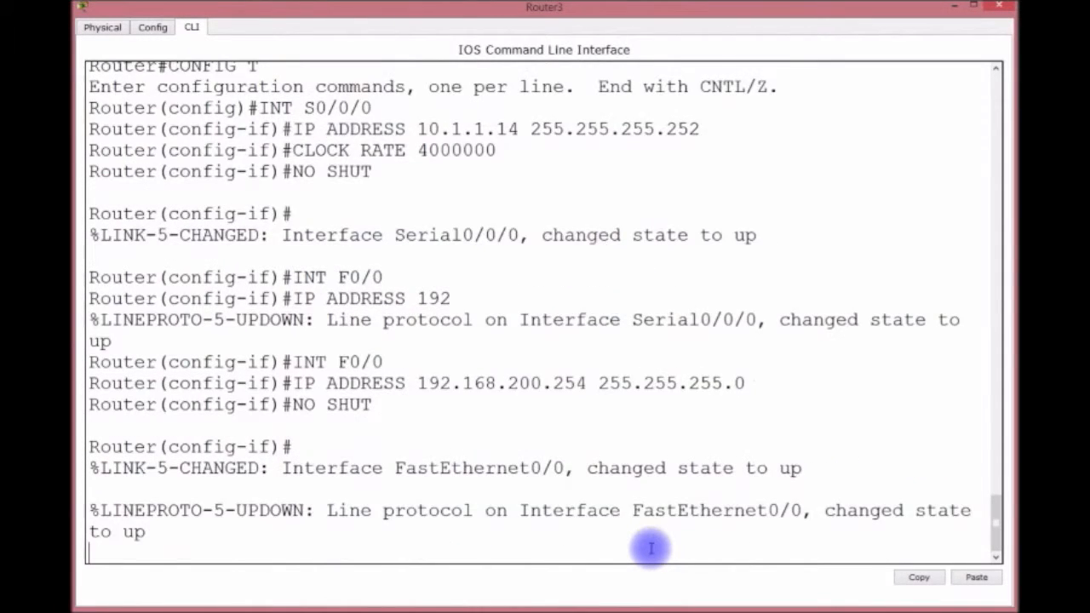
key(Return)
key(Return)
key(Return)
Assign 10.1.1.17 with mask 255.255.255.252 to Router3's serial interface S0/0/1, checking the link's subnet in the topology, and enable the interface
text(INT )
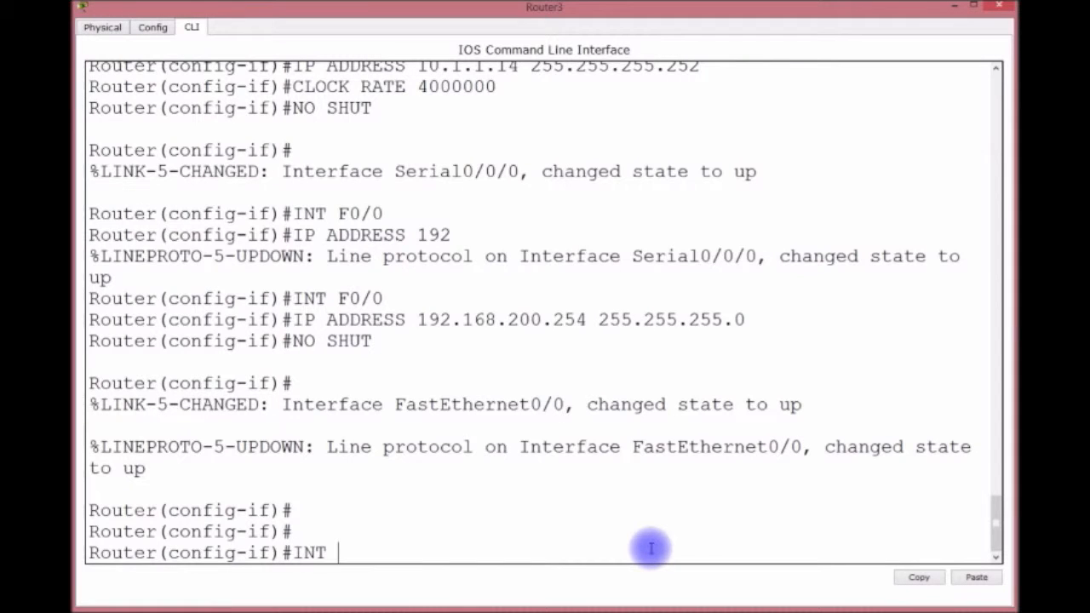
text(S0/0/1)
key(Return)
text(IP ADDRESS)
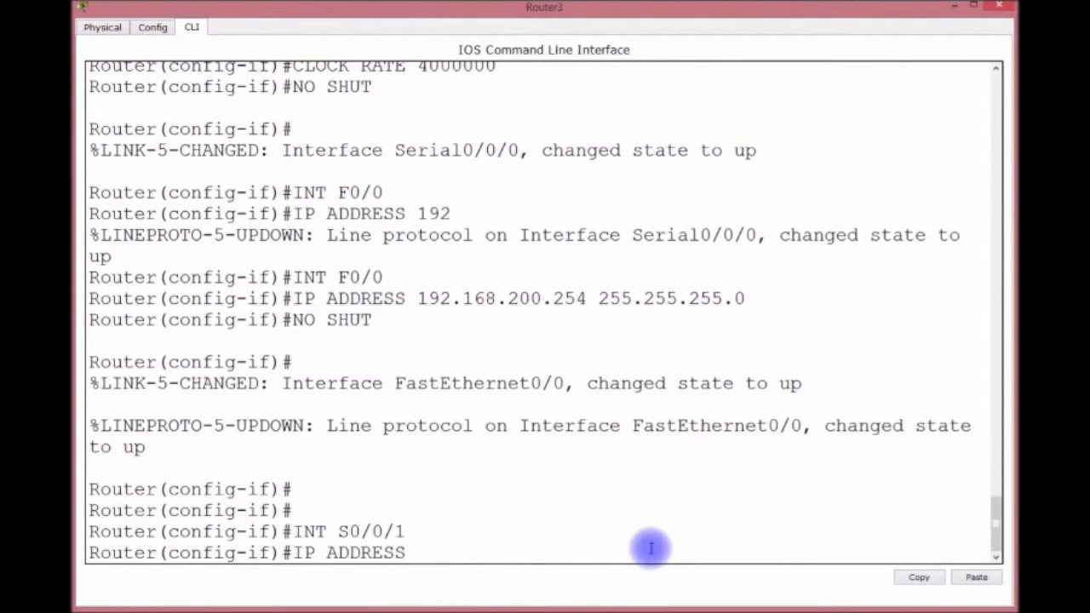
drag(647, 14, 649, 423)
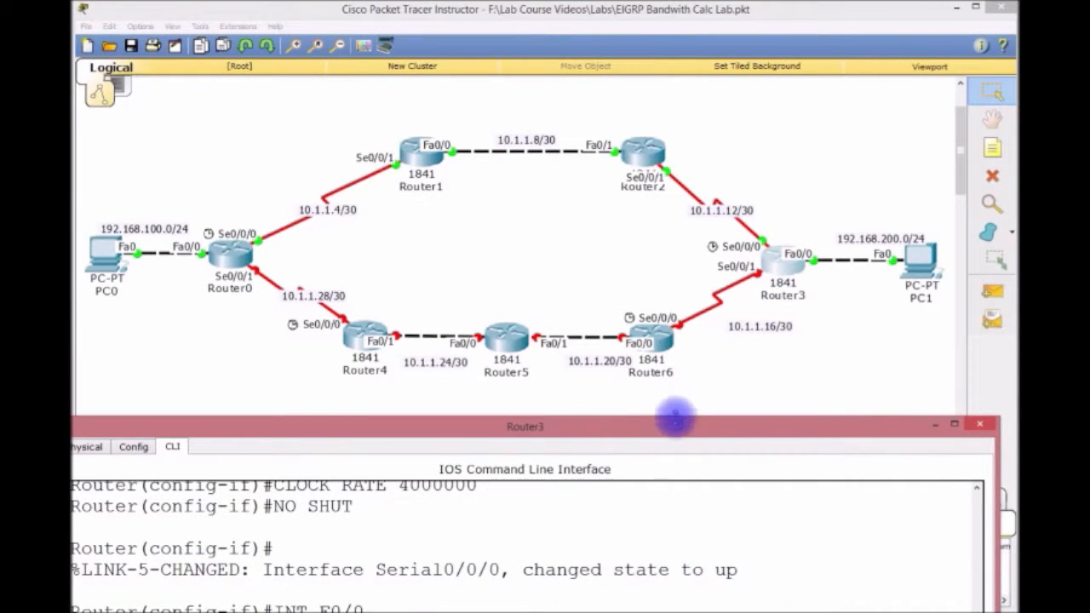
drag(679, 428, 701, 18)
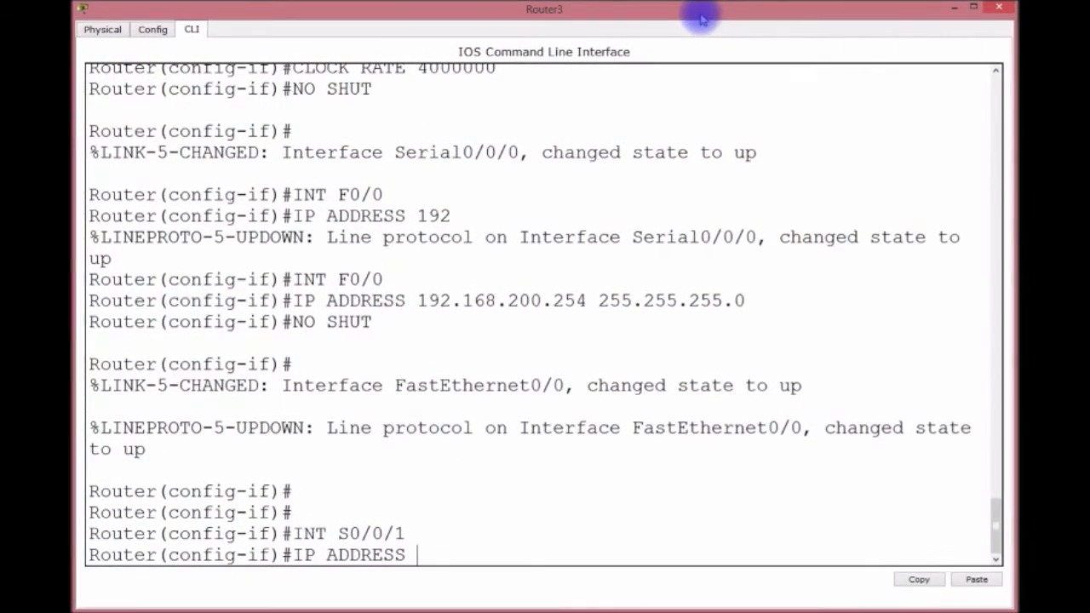
text(10.1.1.)
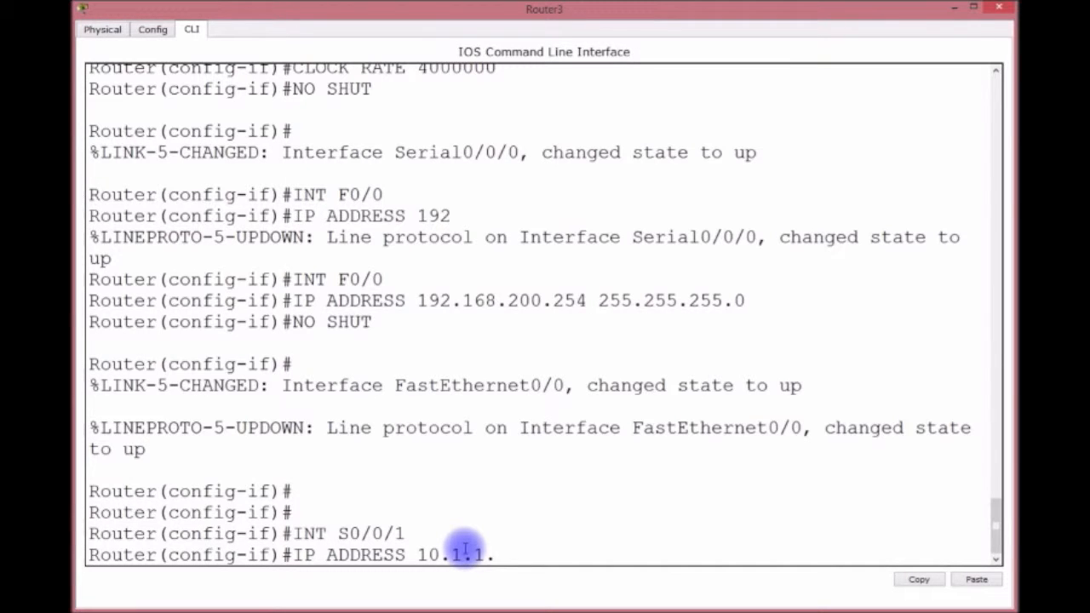
text(17 255.255.255.252)
key(Return)
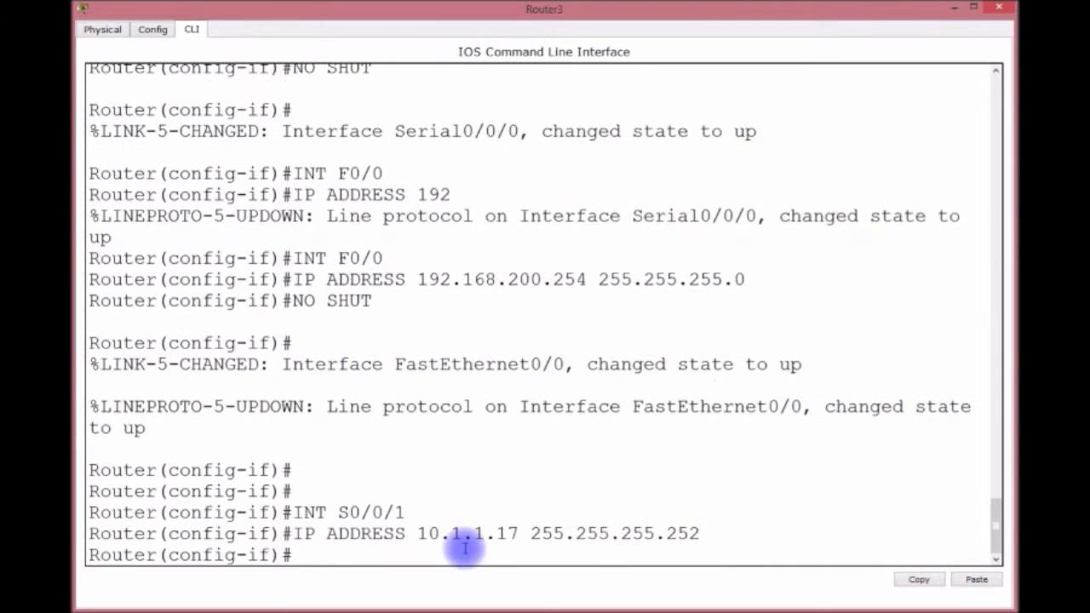
text(NO SHUT)
key(Return)
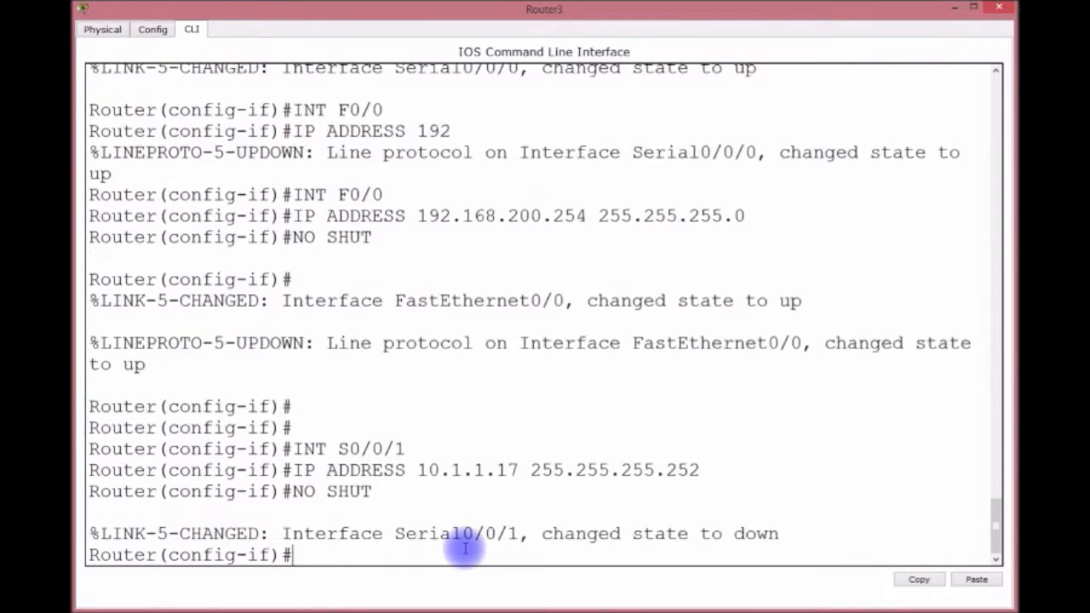
Save Router3's running configuration and display its IP routing table
text(DO WR)
key(Return)
text(DO SH IP ROUTE)
key(Return)
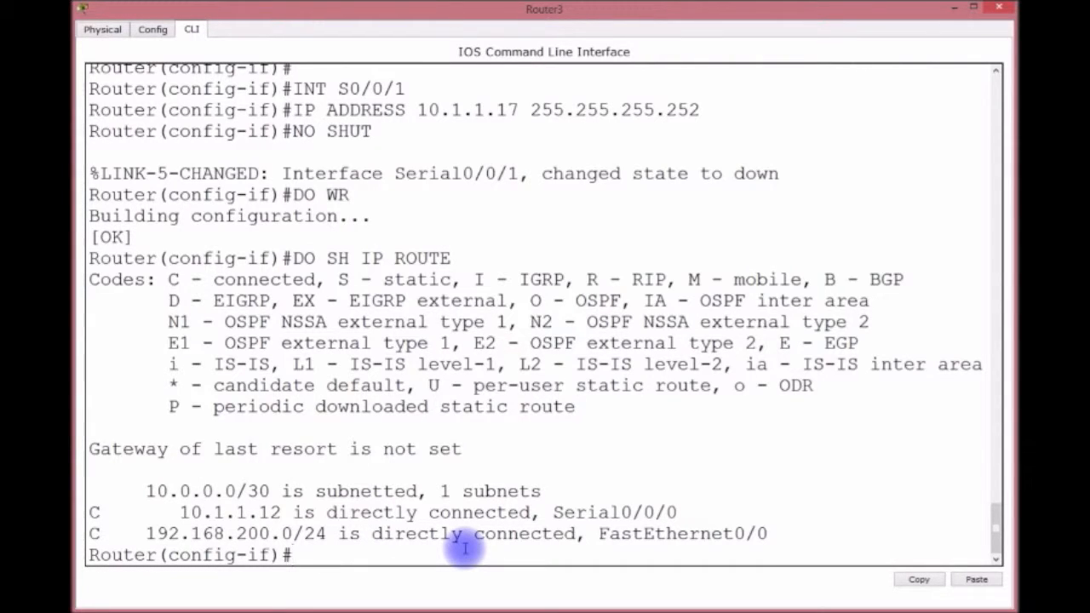
Display Router3's brief IP interface summary and examine the status of Serial0/0/1
text(DO SH IP )
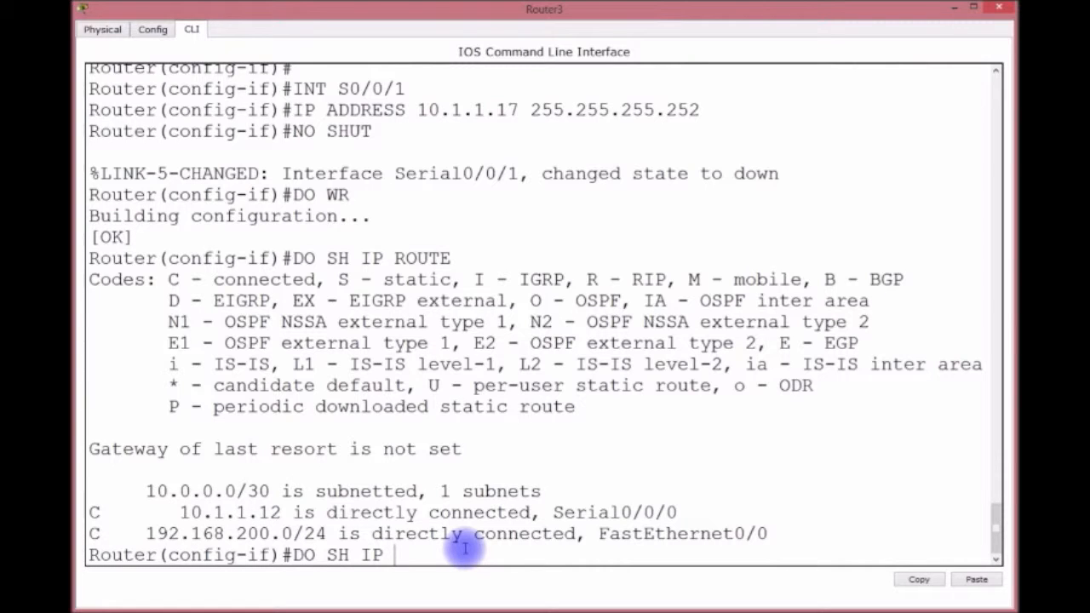
text(INT BRIEF)
key(Return)
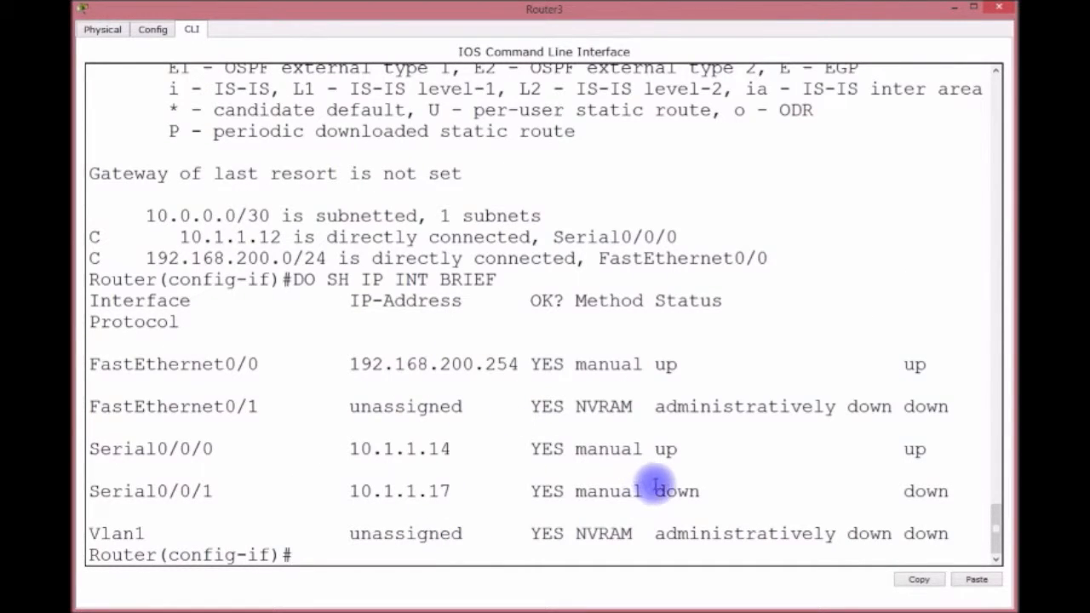
drag(654, 492, 723, 494)
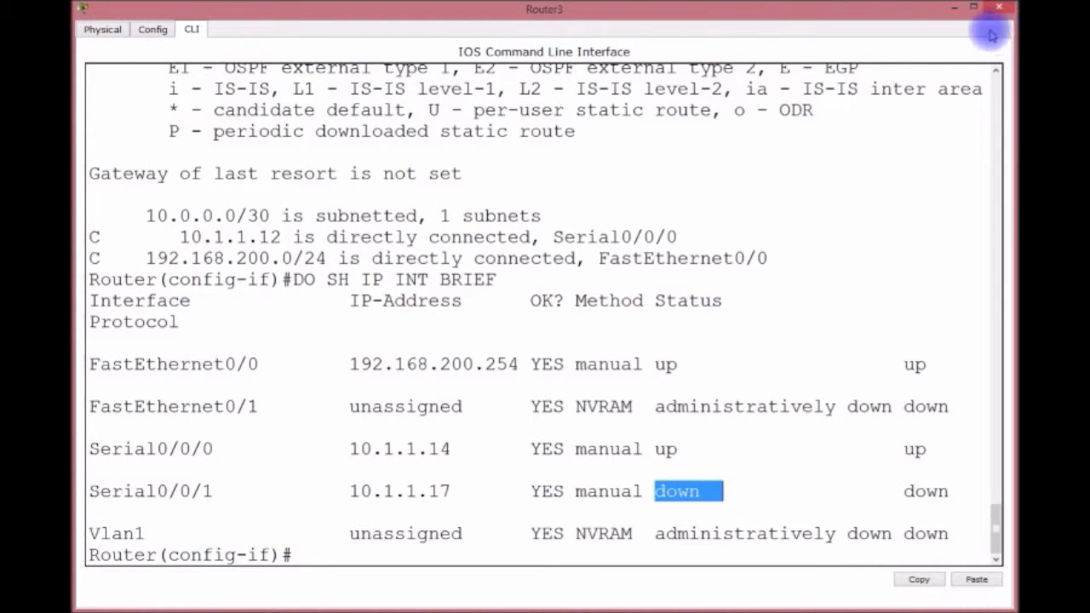
Open Router6's command line, decline the initial configuration dialog, and enter global configuration mode
click(954, 10)
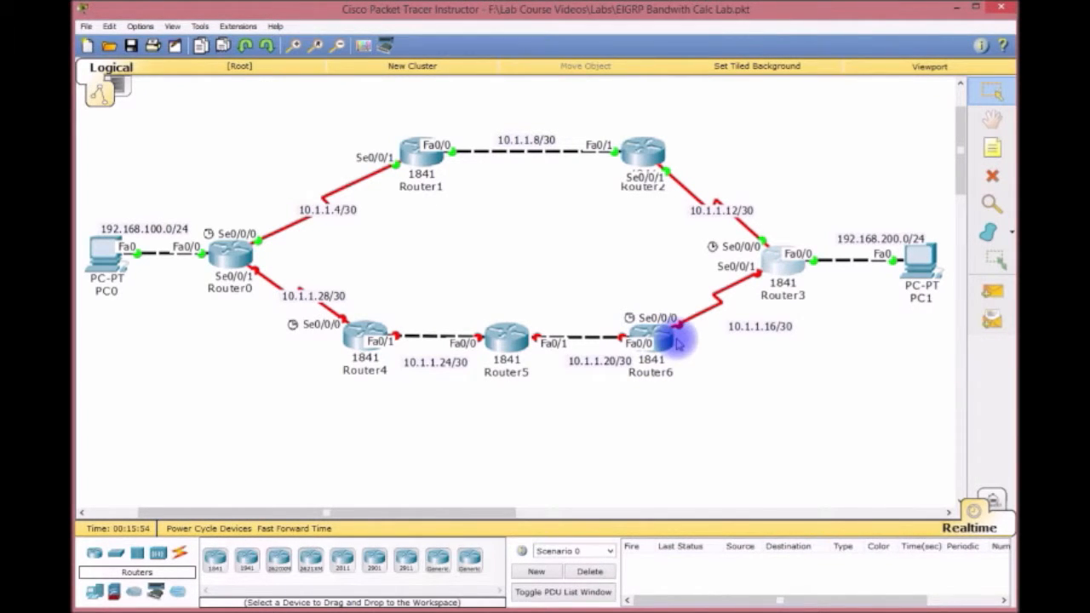
click(665, 341)
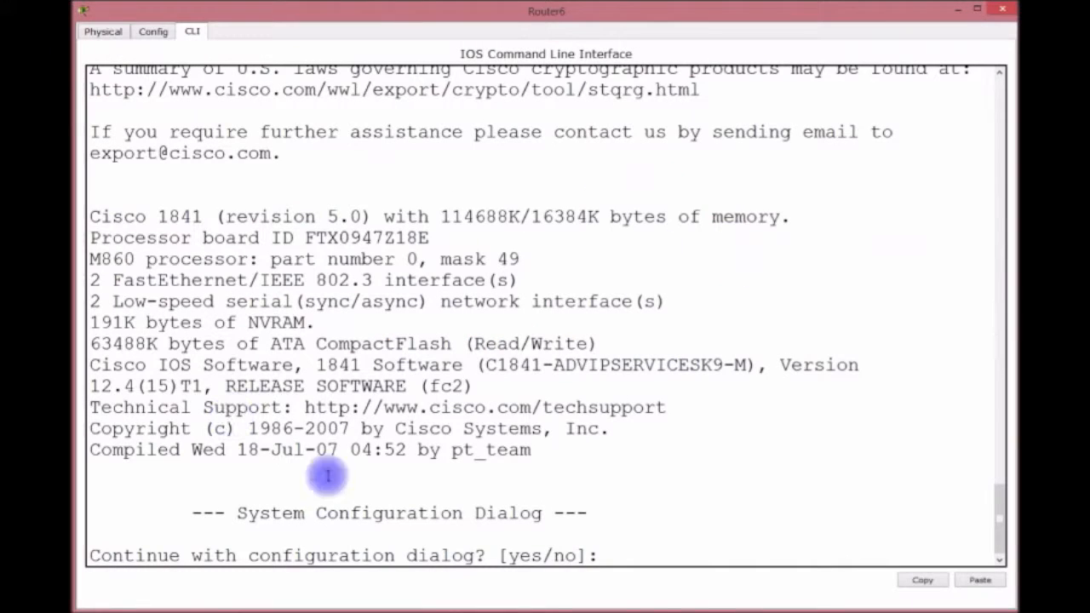
text(N)
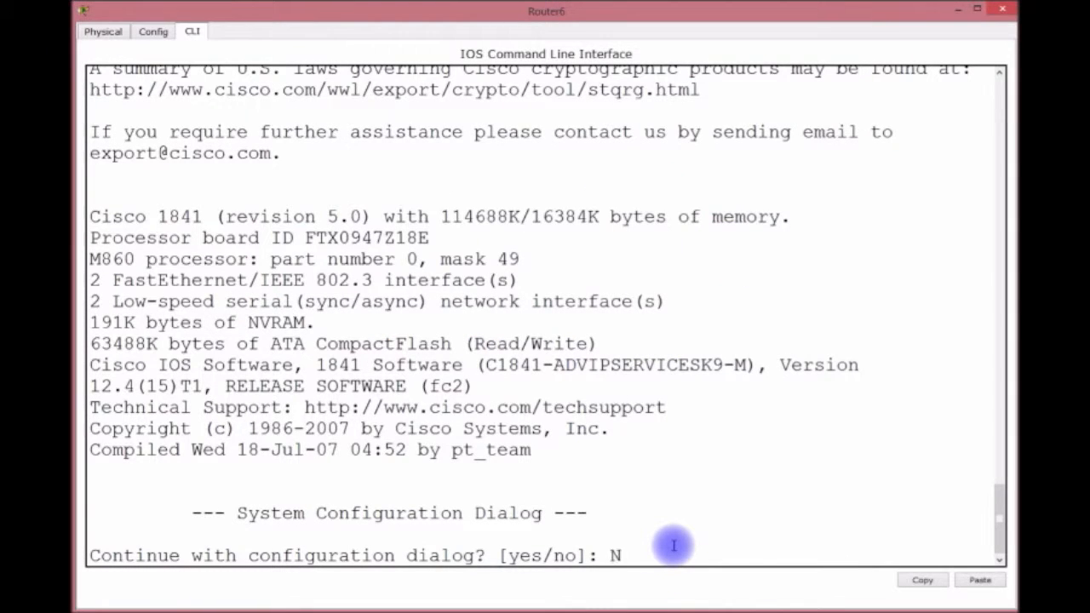
key(Return)
key(Return)
key(Return)
text(EN)
key(Return)
text(CONFIG T)
key(Return)
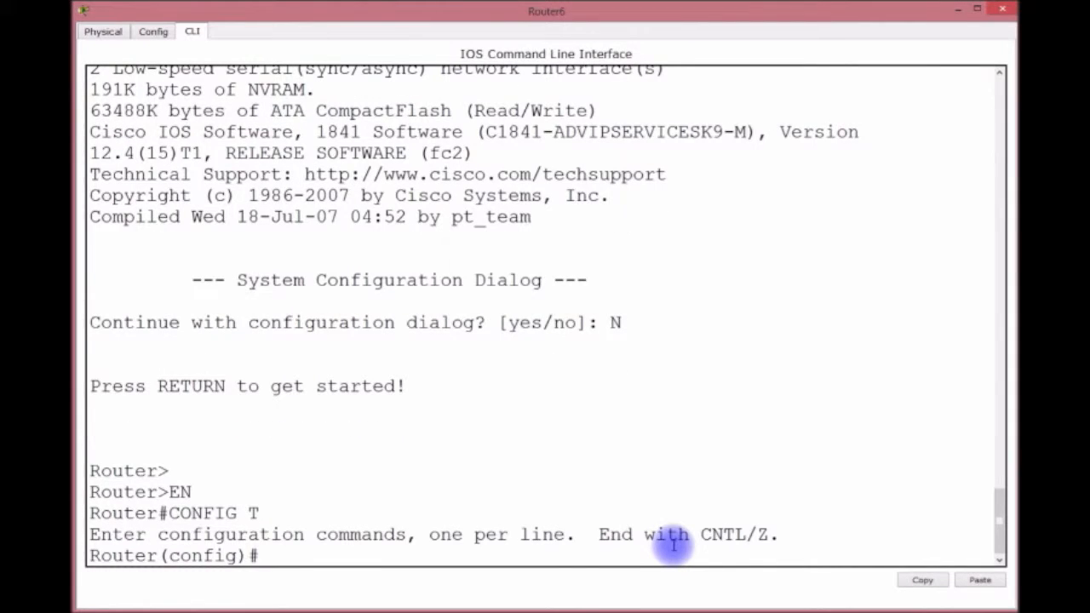
Set Router6's hostname to R6
text(HOSTNAME)
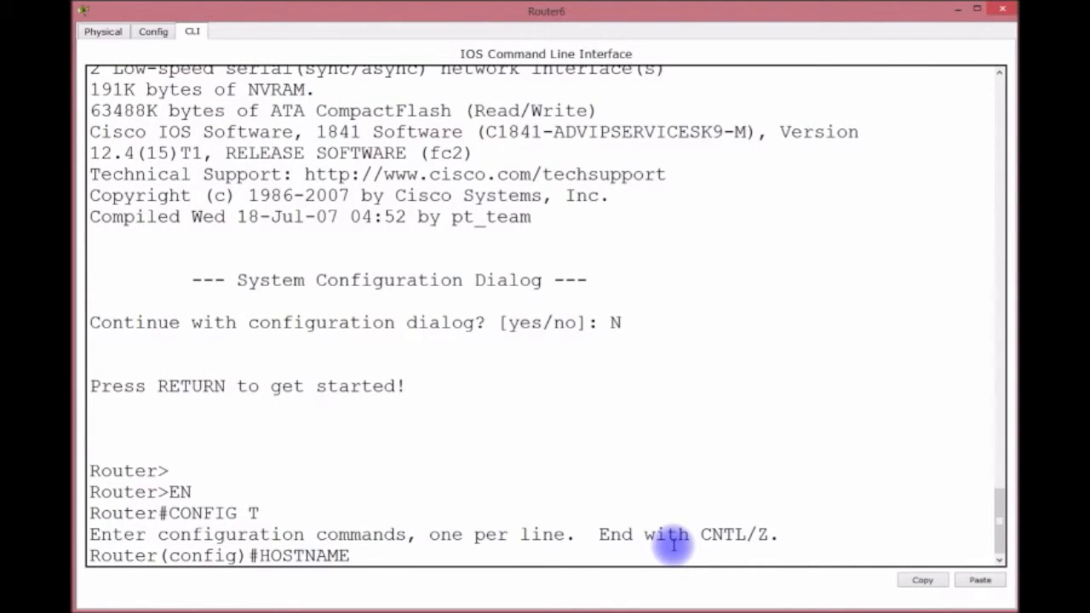
text( R6)
key(Return)
key(Return)
Assign 10.1.1.18 with mask 255.255.255.252 to Router6's serial interface S0/0/0
text(INT )
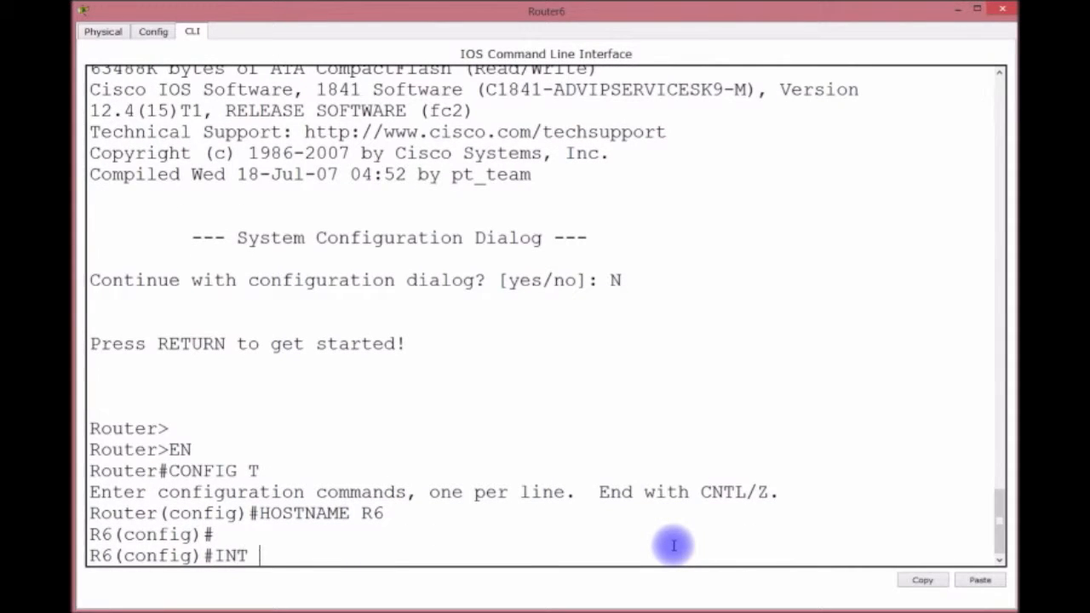
text(S0/0/0)
key(Return)
text(IP A)
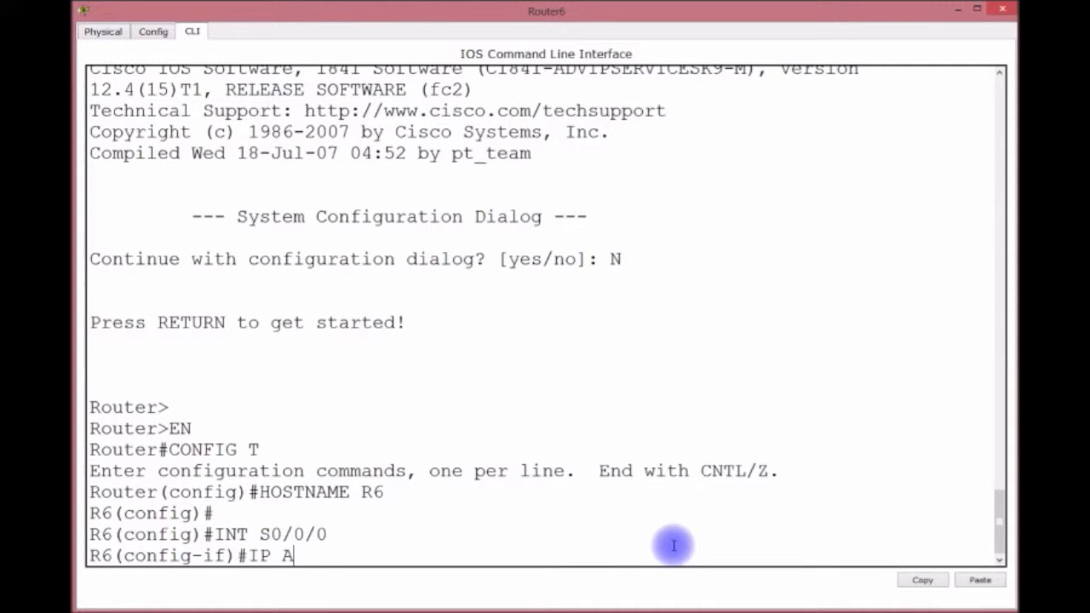
text(DDRESS 10)
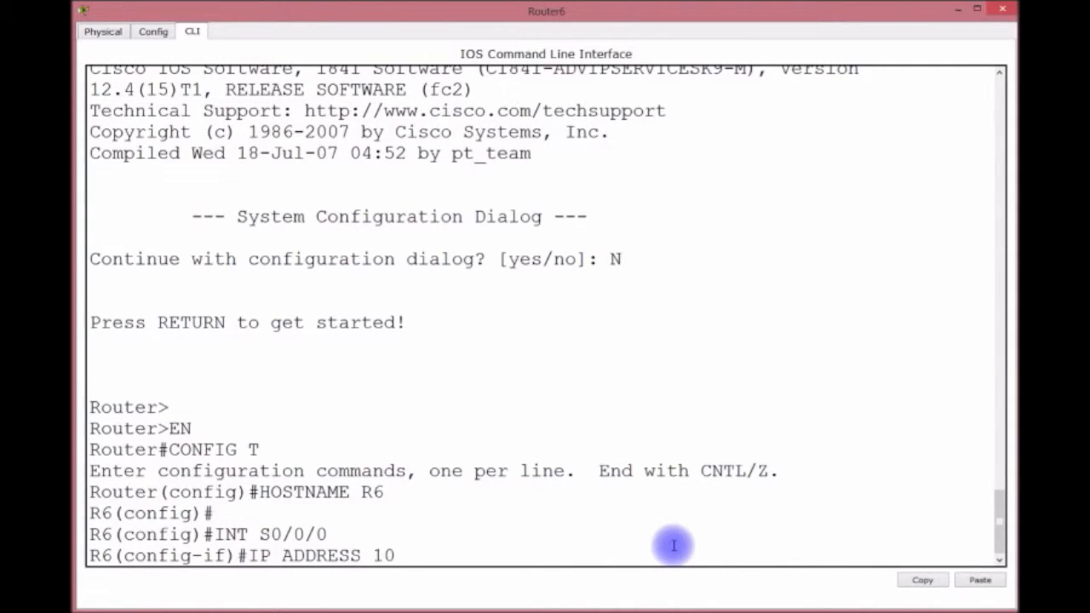
text(.1.1.18 255.25)
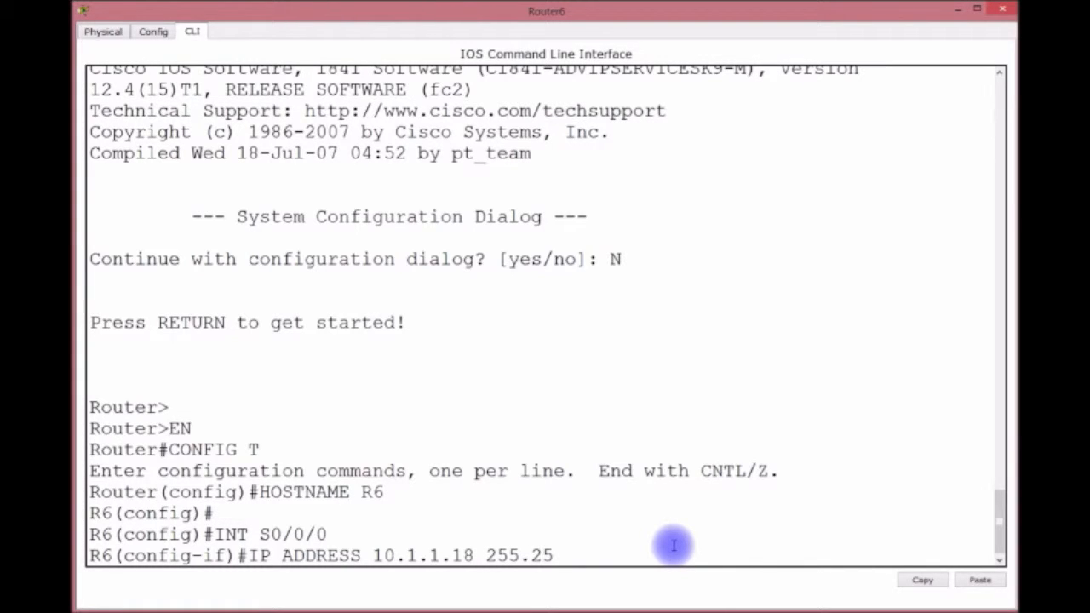
text(5.255.252)
key(Return)
Set the clock rate of Router6's S0/0/0 to 4000000 and enable the interface
text(CL)
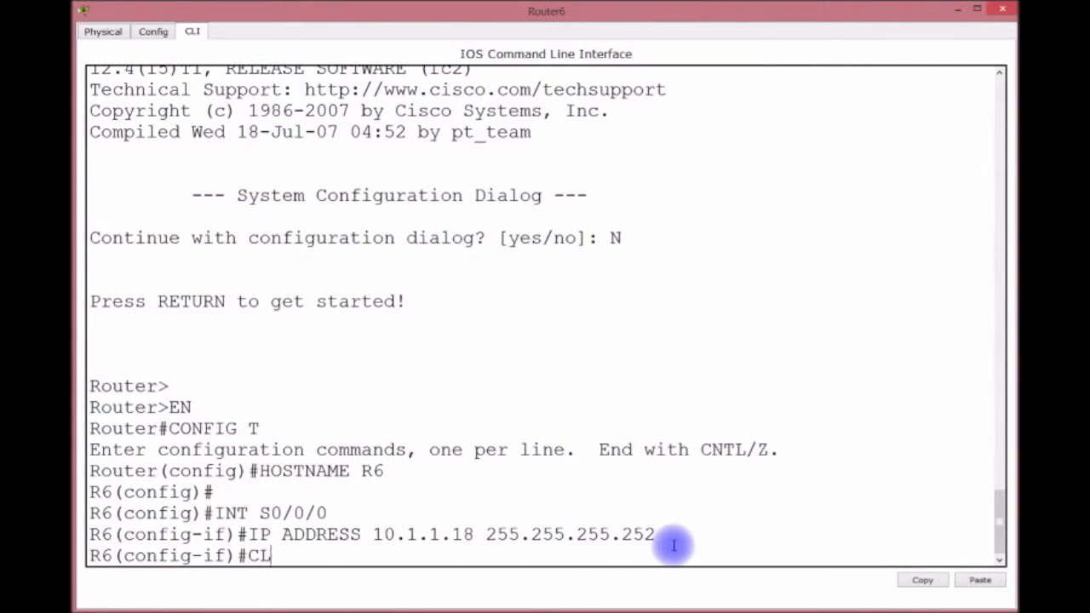
text(OCK RATE )
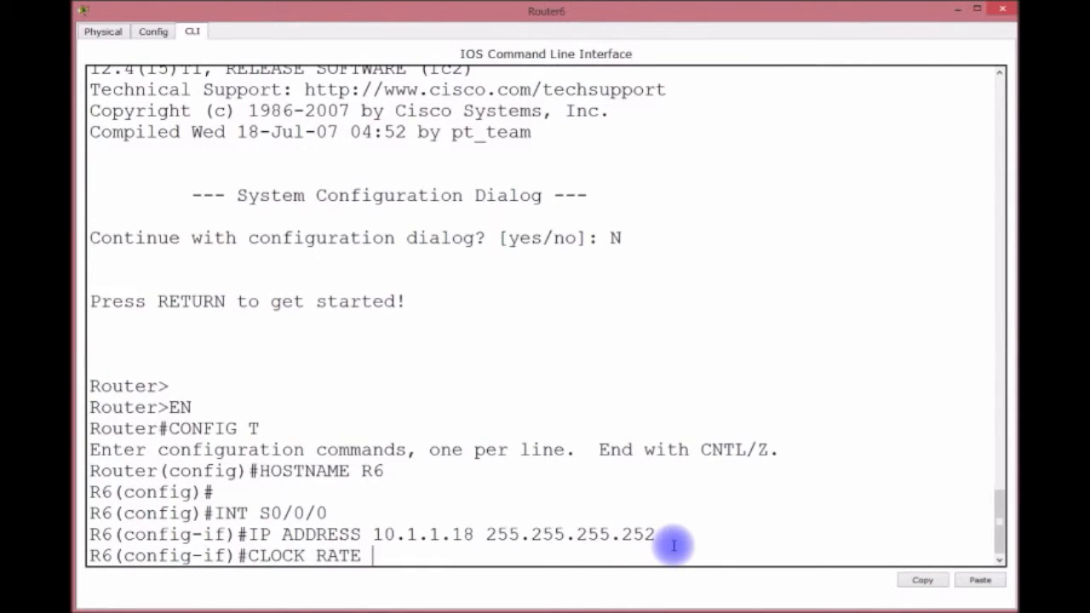
text(4000000)
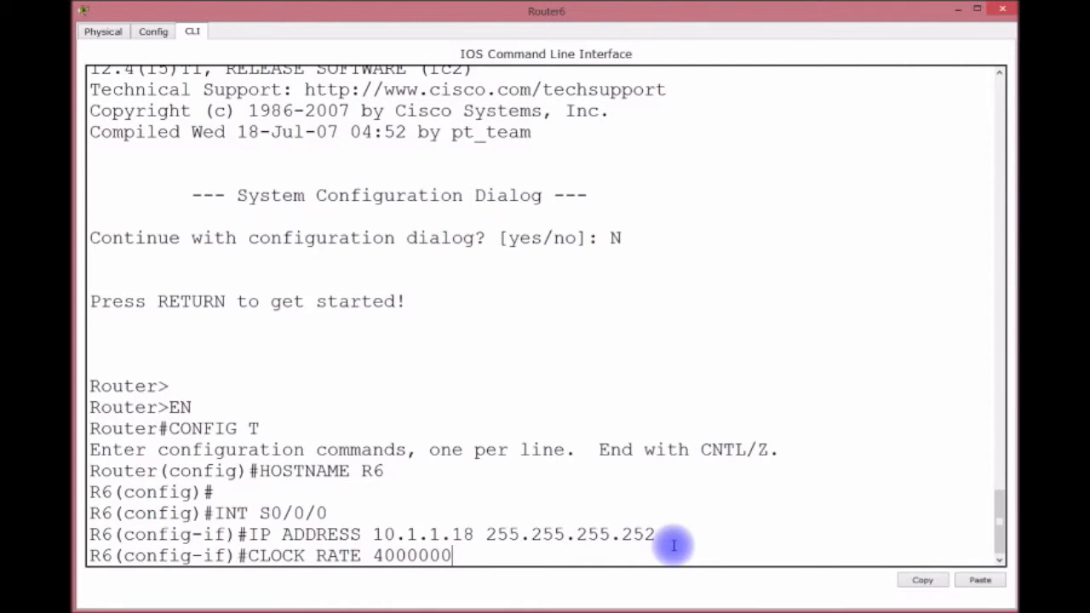
key(Return)
text(NO SHUT)
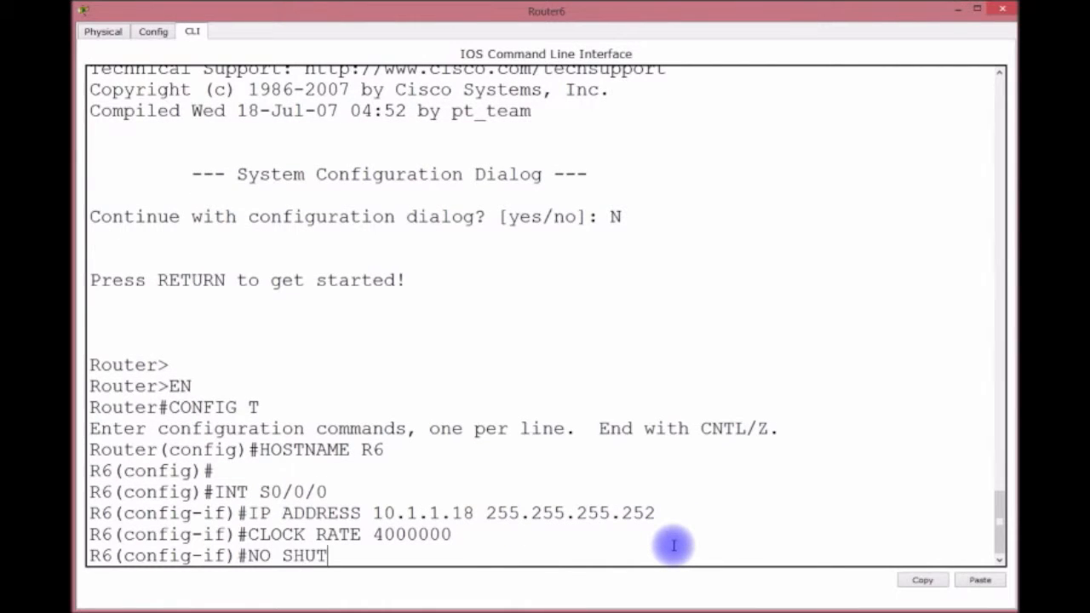
key(Return)
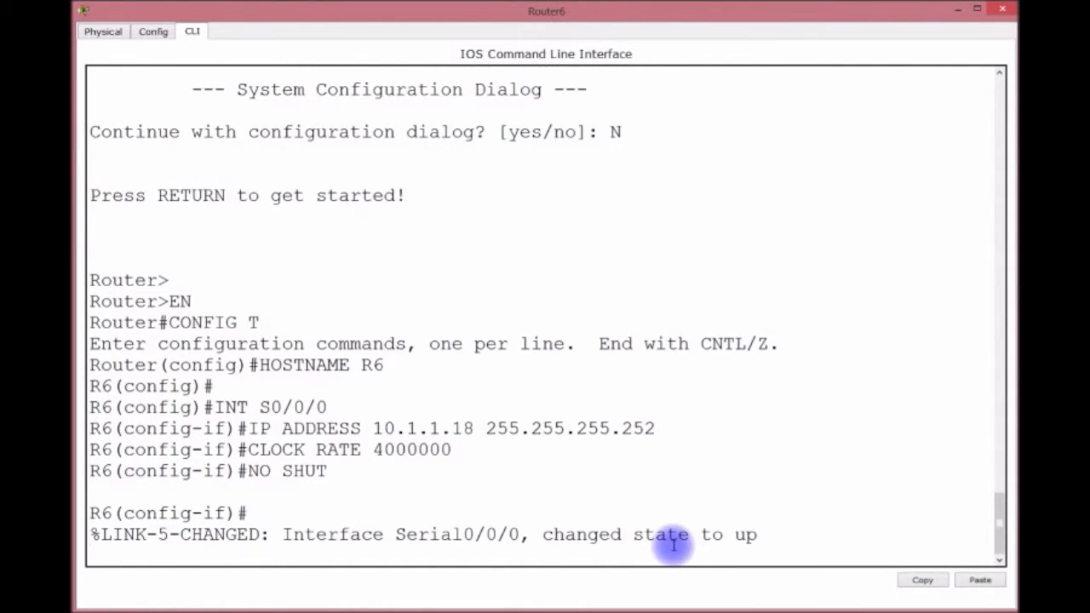
key(Return)
Assign 10.1.1.21 with mask 255.255.255.252 to Router6's F0/0, checking the link's subnet in the topology, and enable the interface
text(INT F0/0)
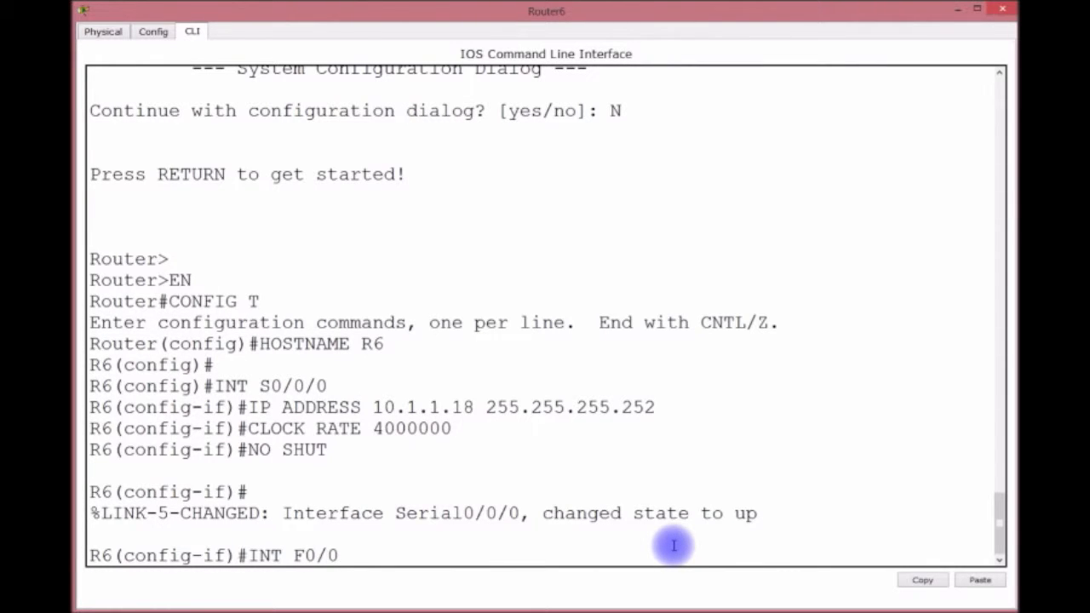
key(Return)
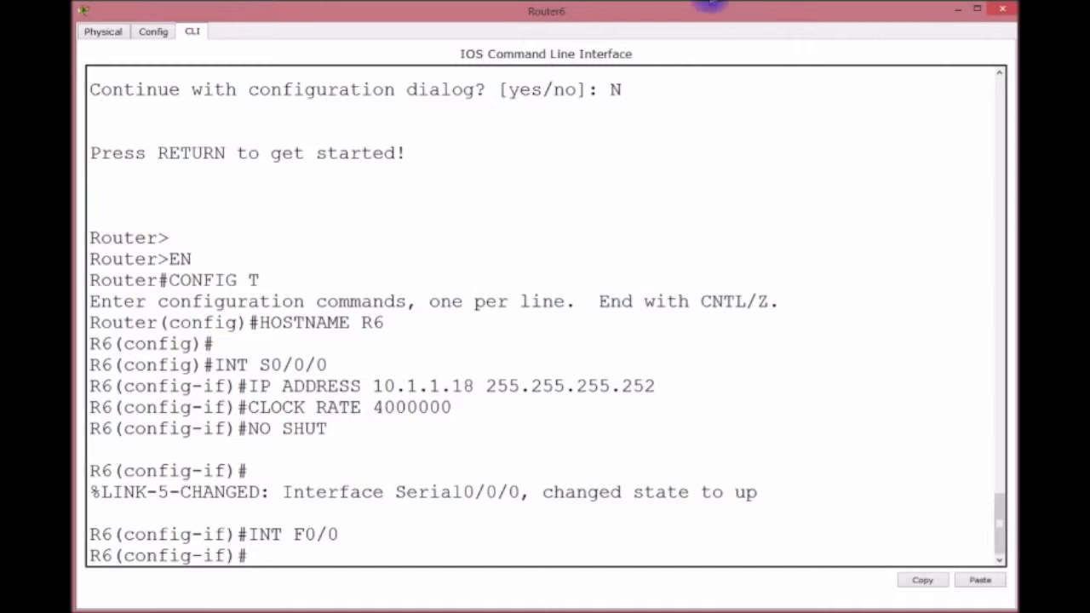
drag(713, 11, 694, 443)
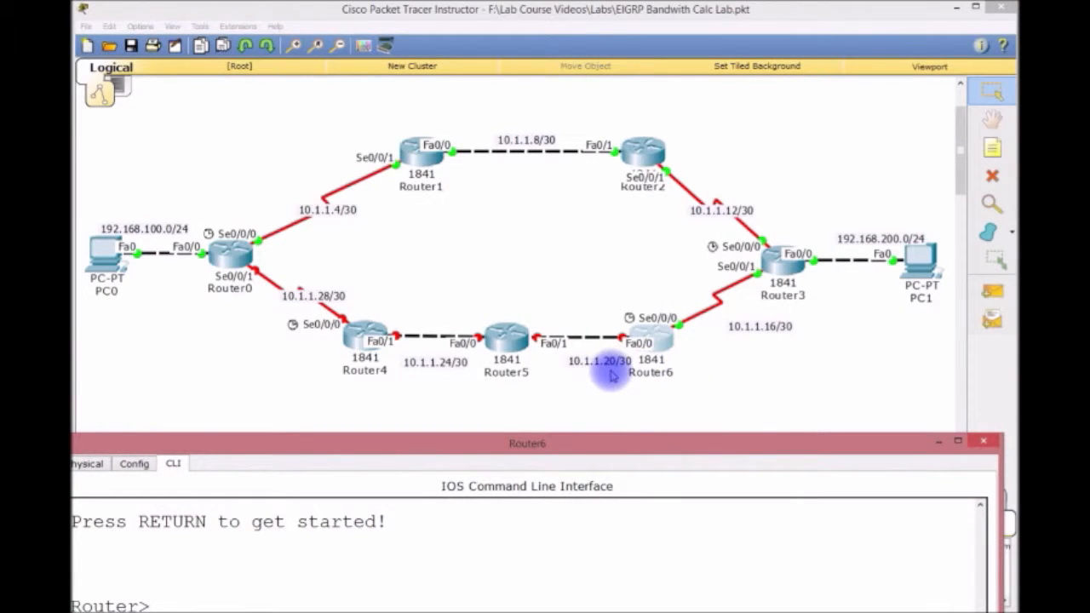
drag(654, 438, 673, 12)
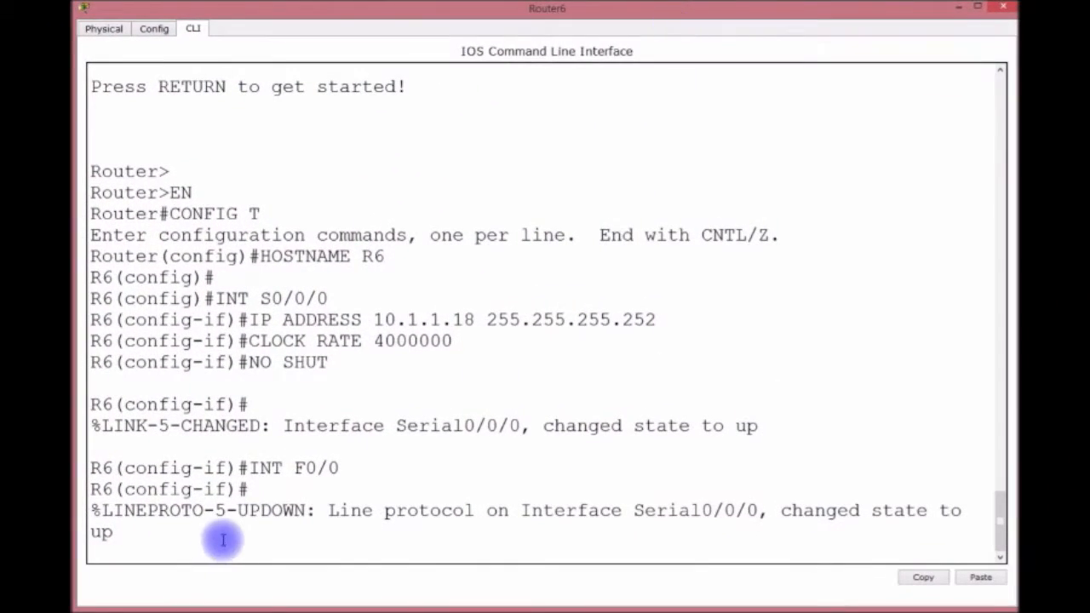
key(Return)
key(Return)
key(Return)
key(Up)
key(Return)
text(IP ADDRESS 10.1.1.)
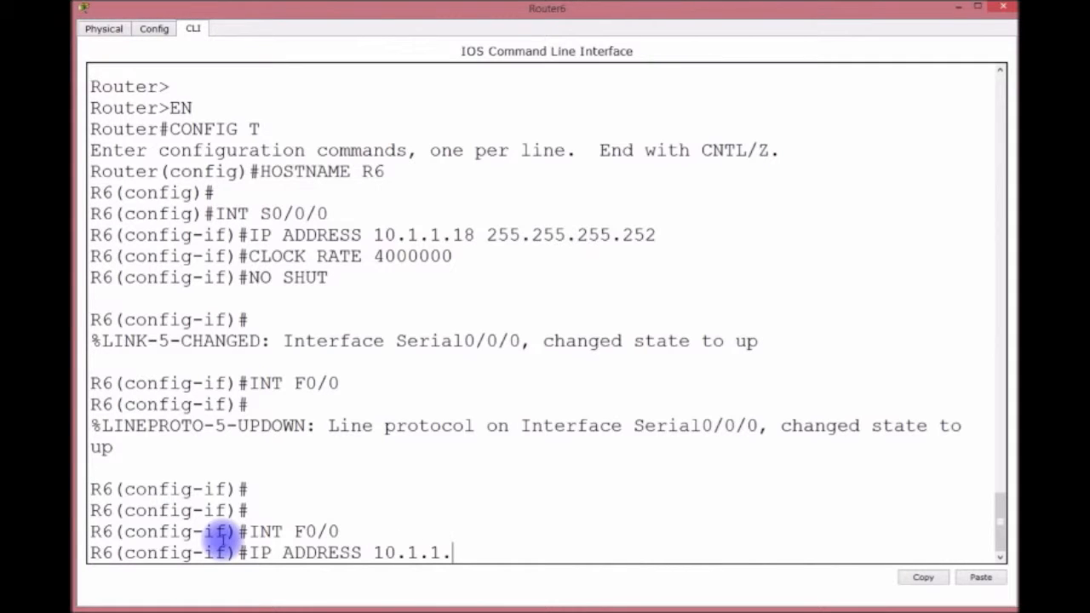
text(21 255.255.255.25)
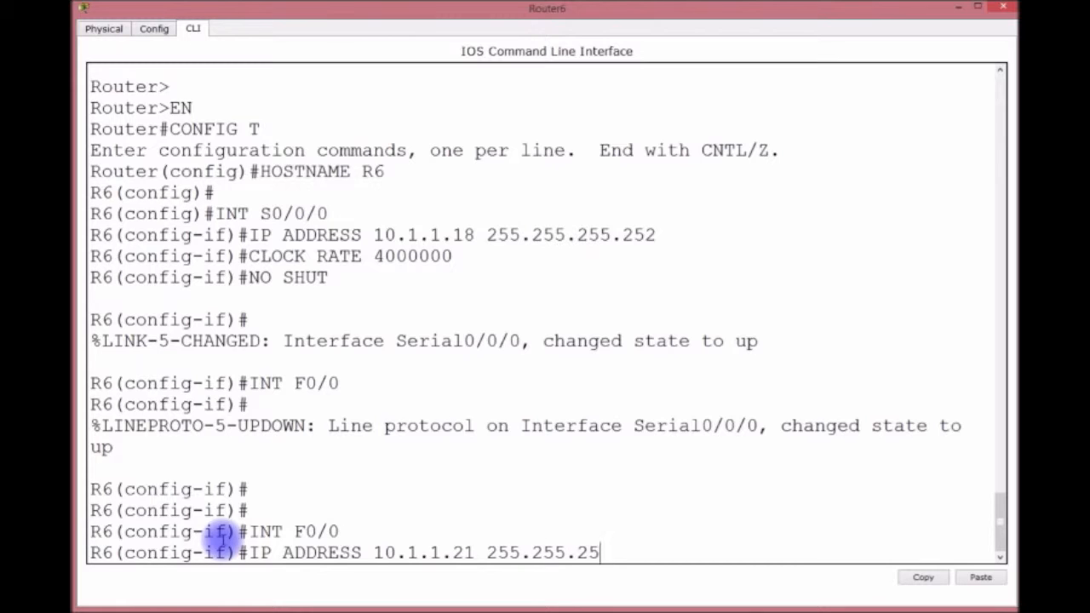
text(2)
key(Return)
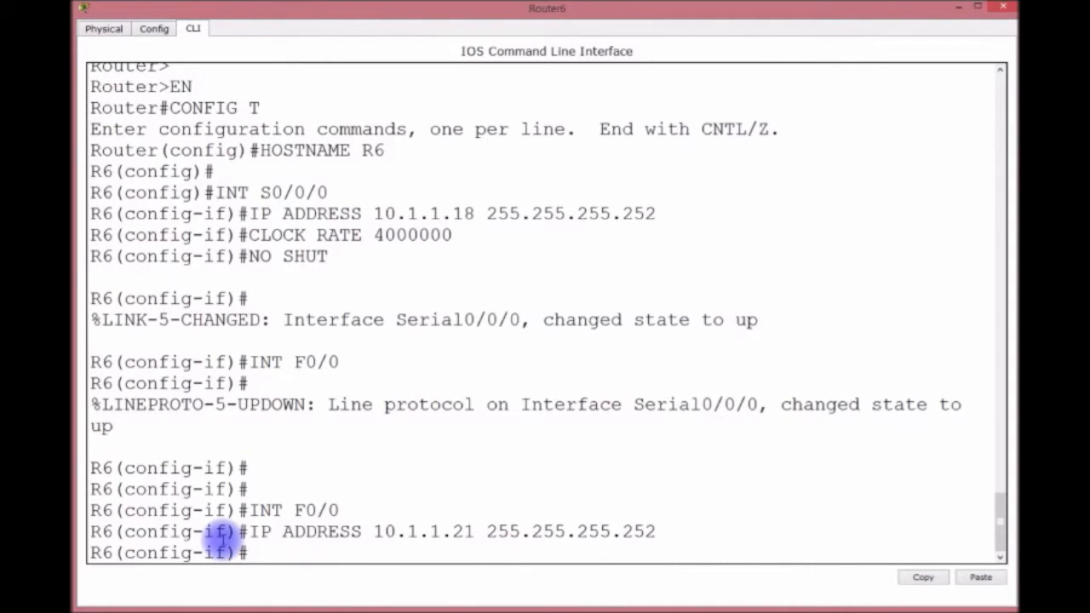
text(NO SHUT)
key(Return)
Save Router6's running configuration and display its IP routing table
key(Return)
text(DO WR)
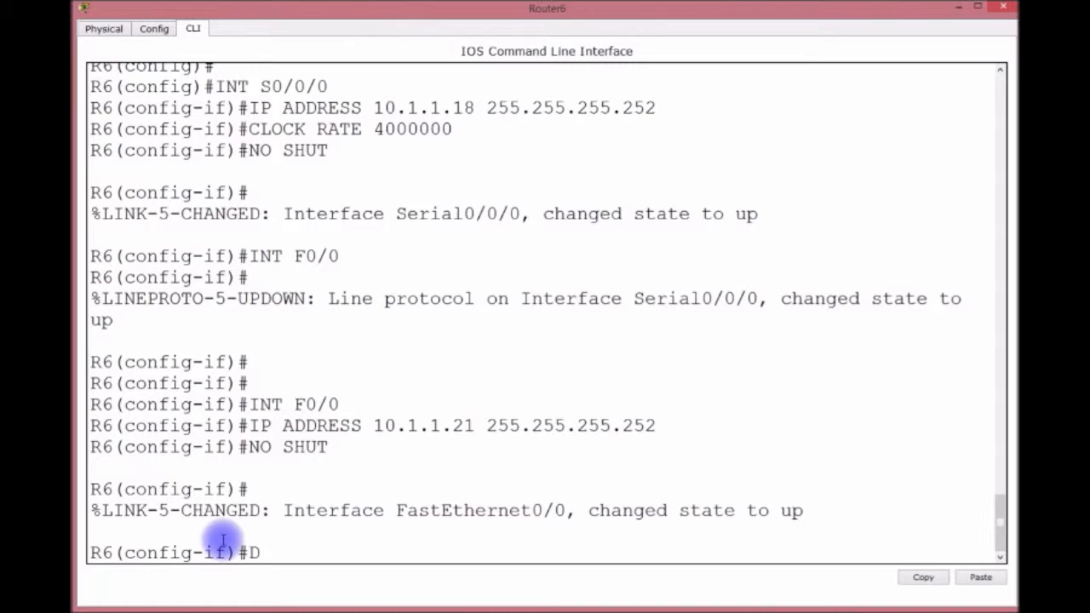
key(Return)
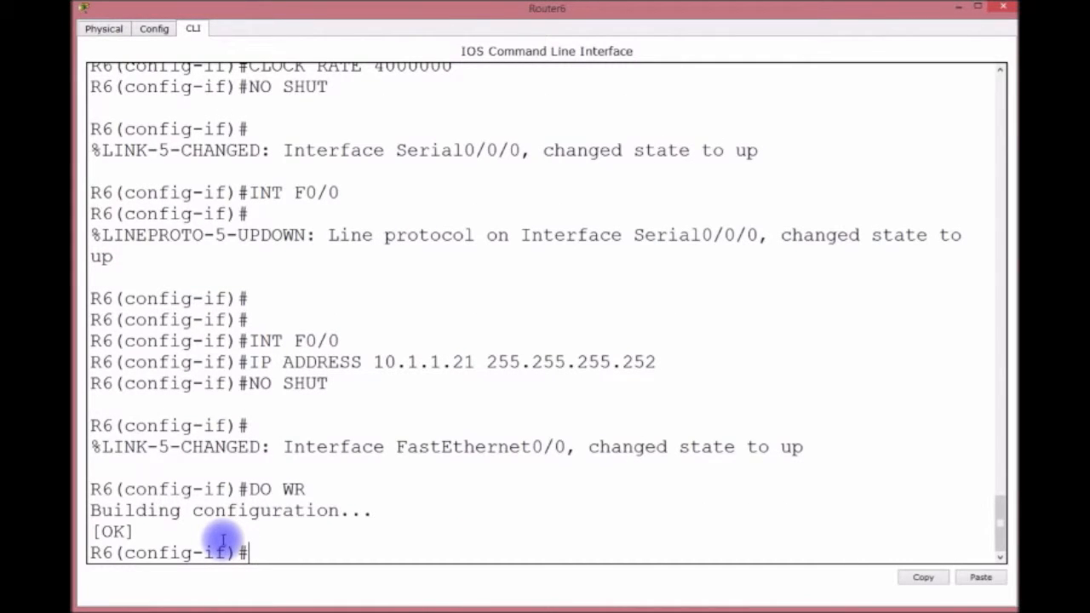
text(DO SH IP ROUTE)
key(Return)
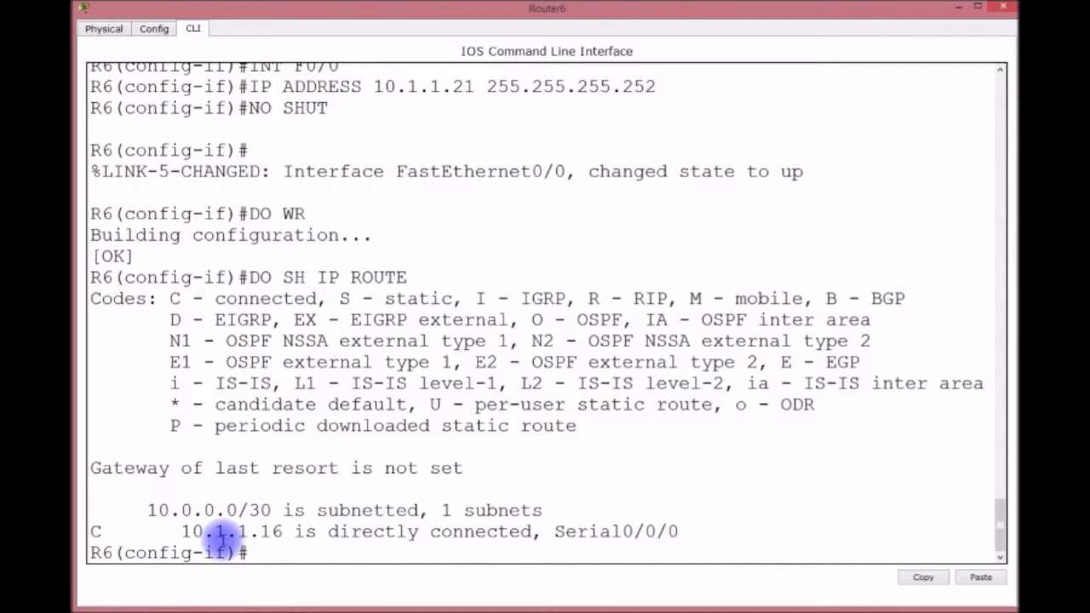
Open Router5's command line from the topology, decline the initial configuration dialog, and enter global configuration mode
click(957, 9)
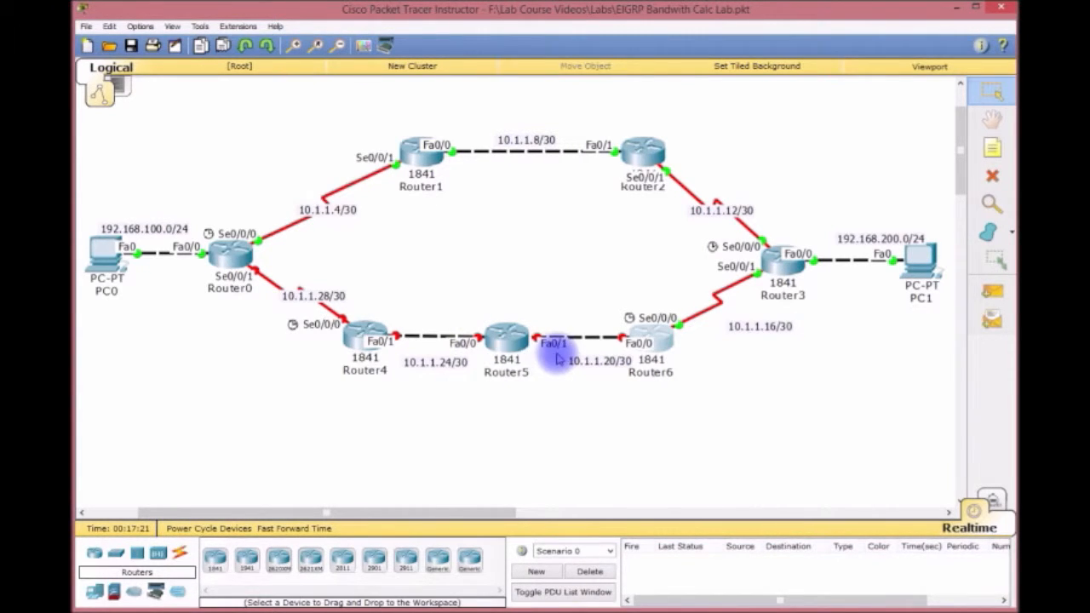
click(507, 337)
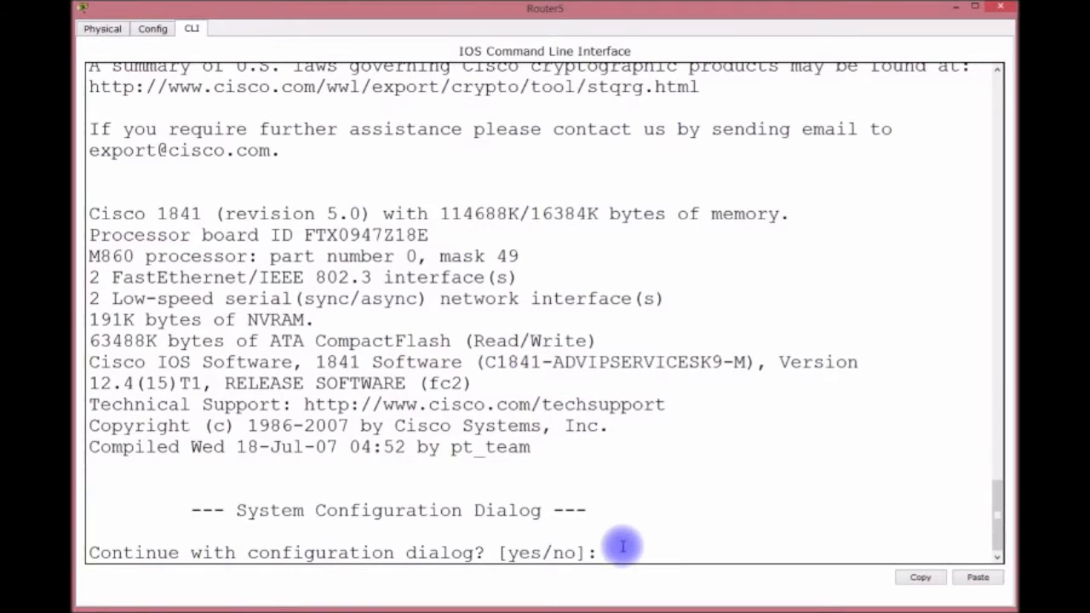
text(N)
key(Return)
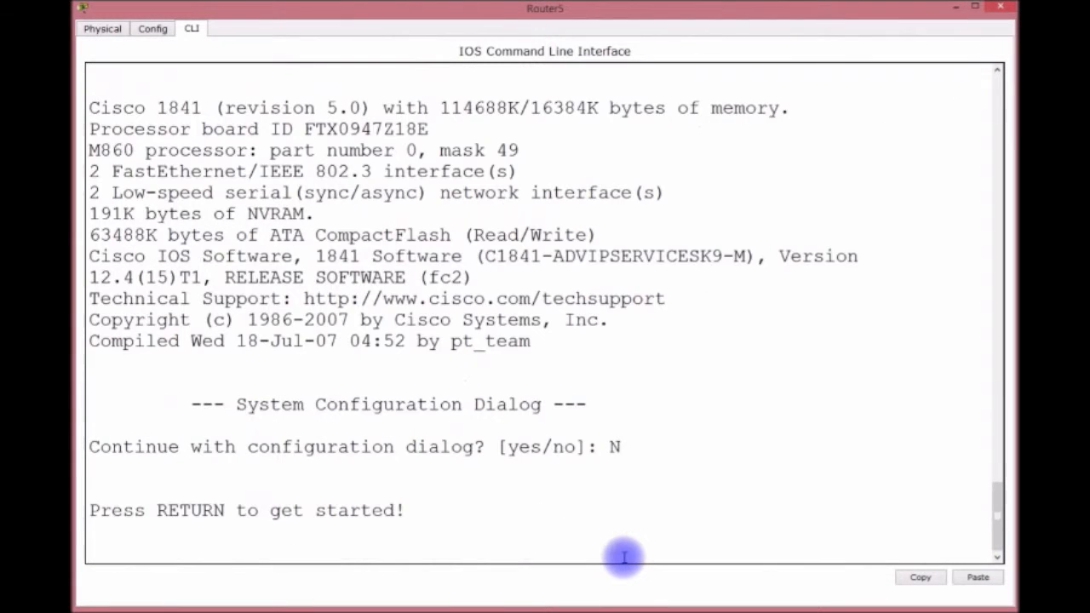
key(Return)
key(Return)
text(EN)
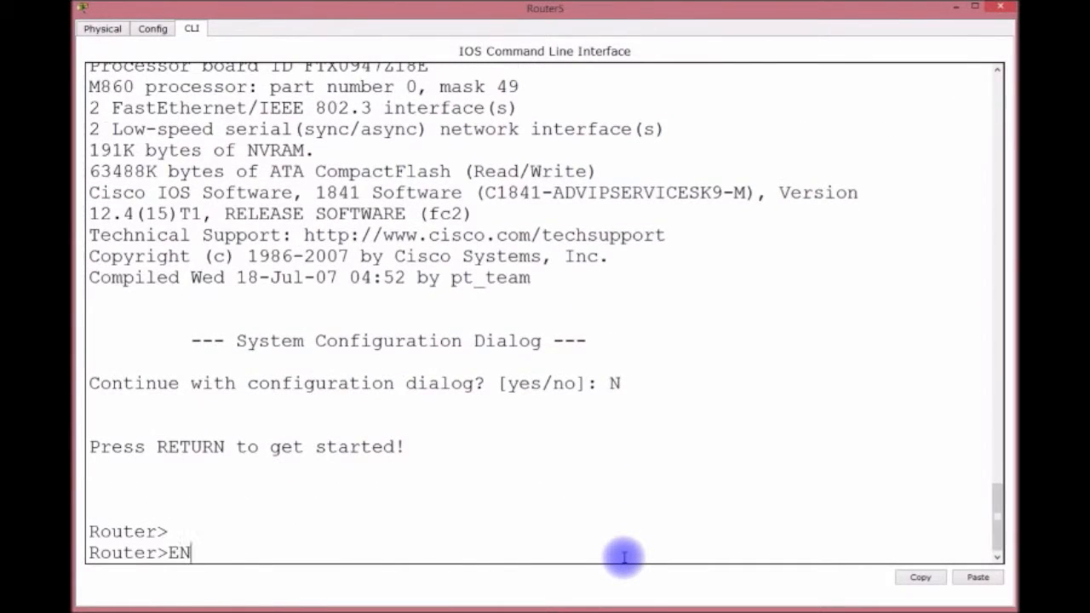
key(Return)
text(CONFIG T)
key(Return)
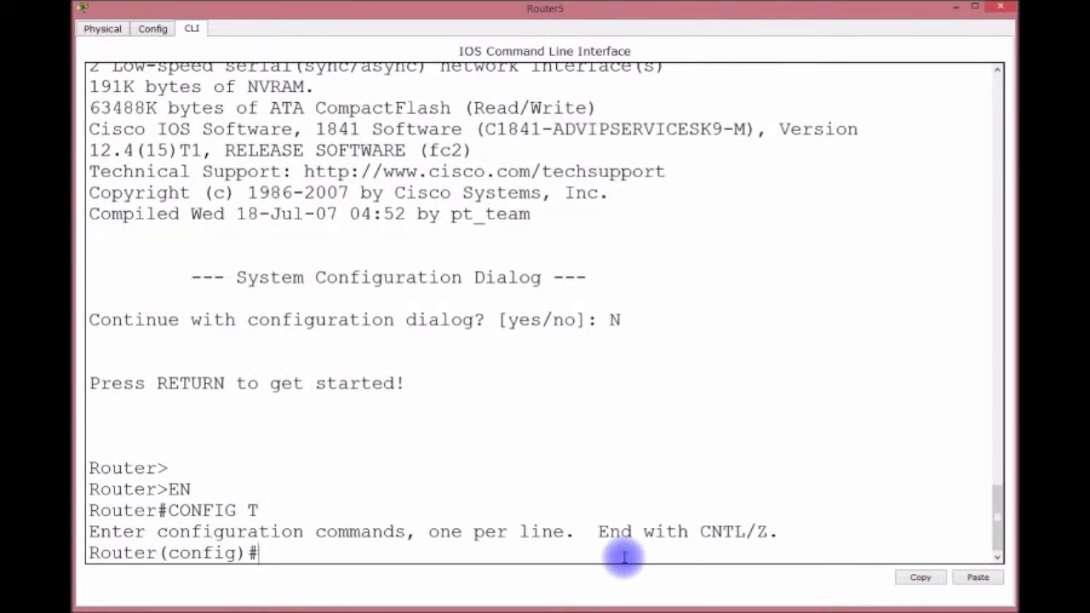
Set Router5's hostname to R5
text(HOSTNAME )
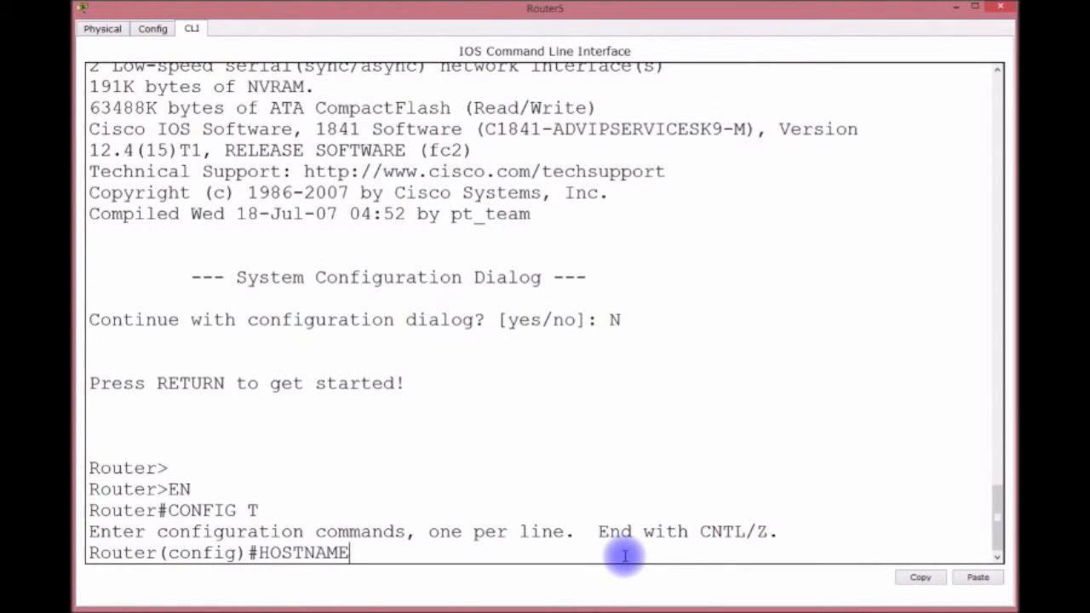
text(R5)
key(Return)
Assign 10.1.1.22 with mask 255.255.255.252 to Router5's FastEthernet interface F0/1 and enable the interface
text(INT F0/1)
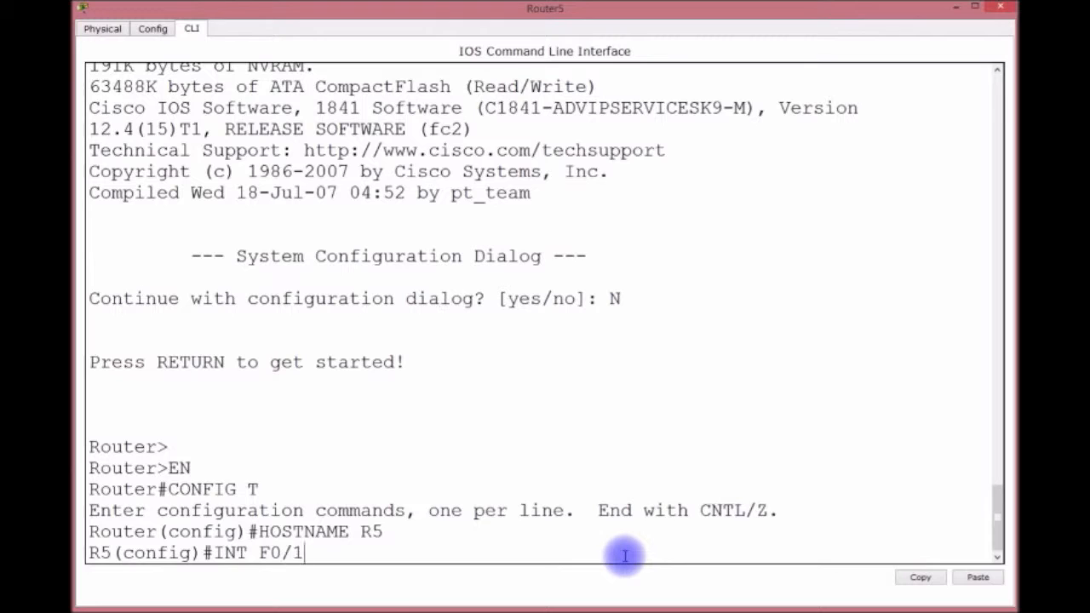
key(Return)
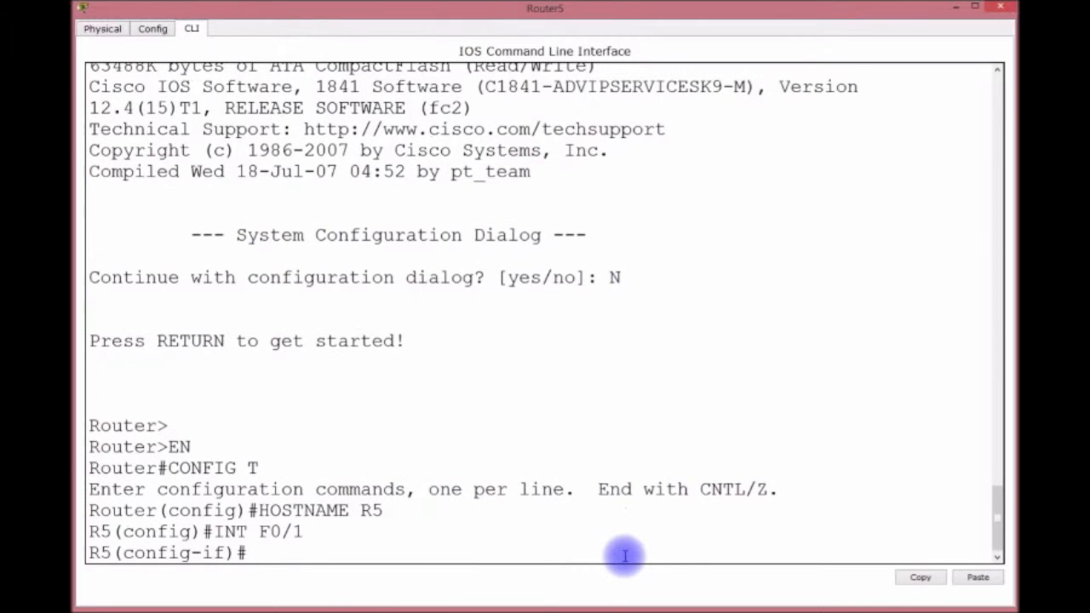
text(IP ADDRESS 10.1.1.)
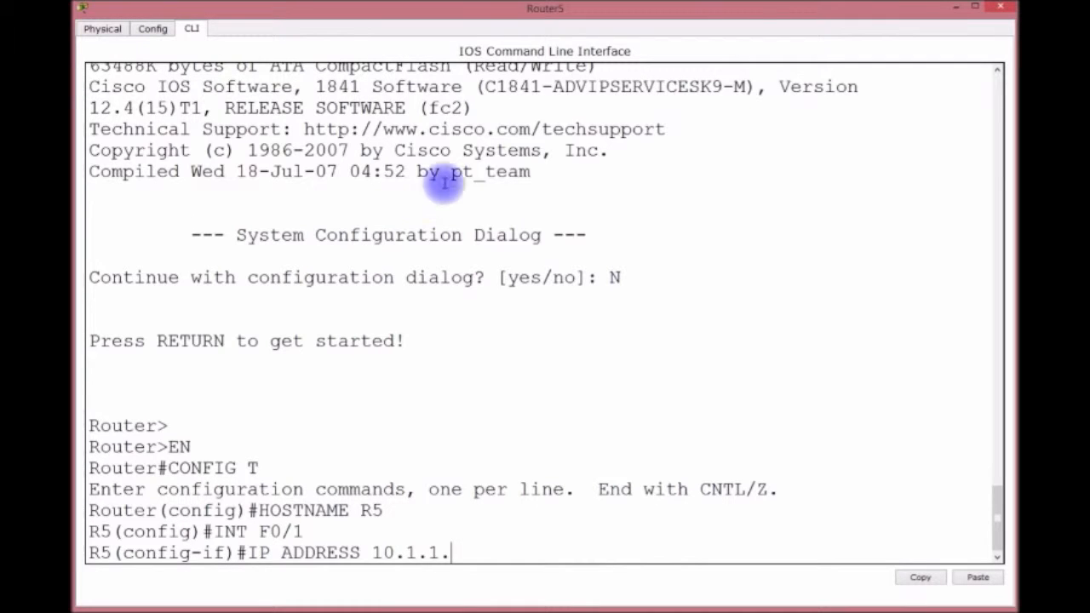
mouse_move(749, 24)
mouse_down()
mouse_move(735, 587)
mouse_move(725, 470)
mouse_move(752, 406)
mouse_move(755, 14)
mouse_up()
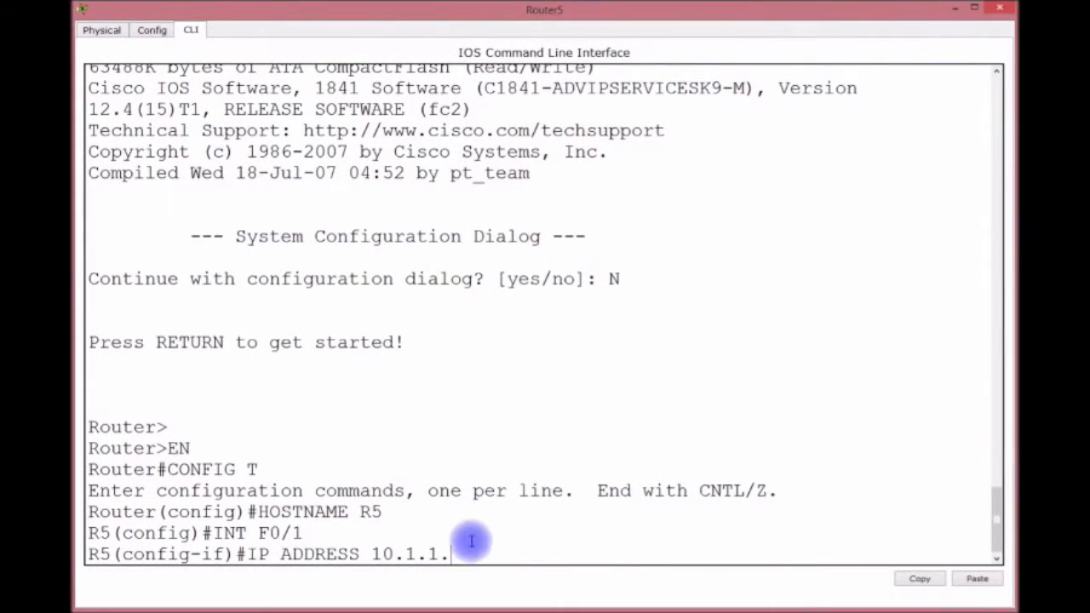
text(22 255.255.255.255.252)
key(Return)
text(NO SHUT)
key(Return)
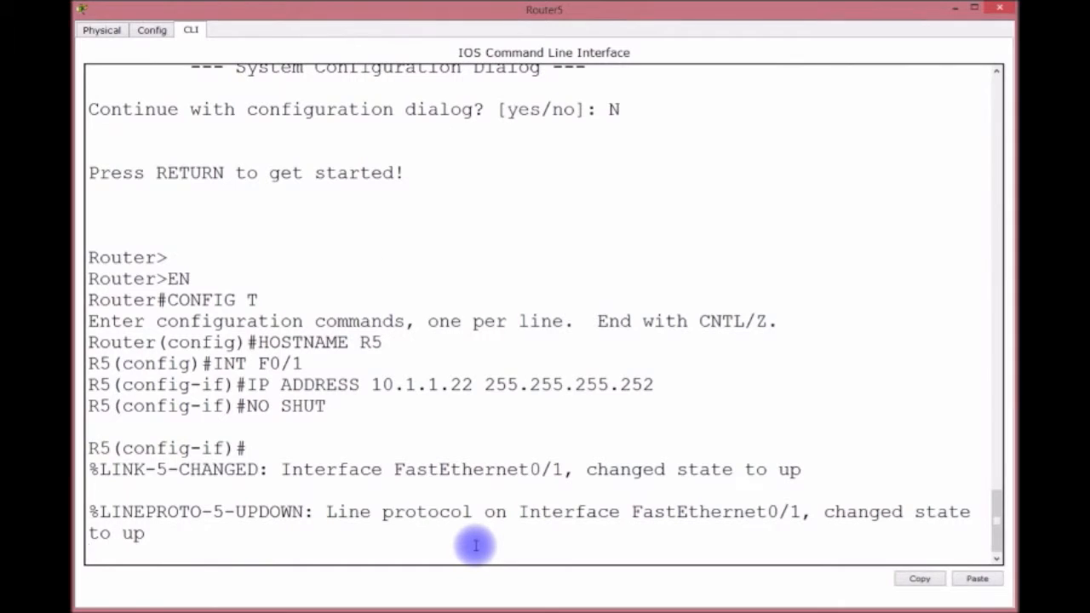
Assign 10.1.1.25 with mask 255.255.255.252 to Router5's FastEthernet interface F0/0 and enable the interface
key(Return)
key(Return)
key(Up)
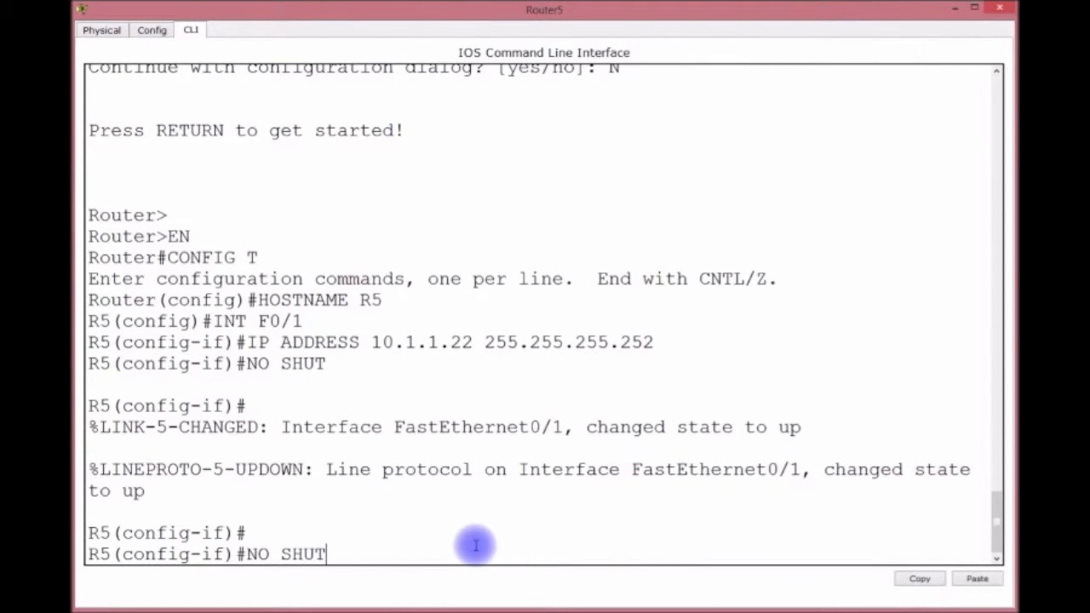
key(Up)
key(Up)
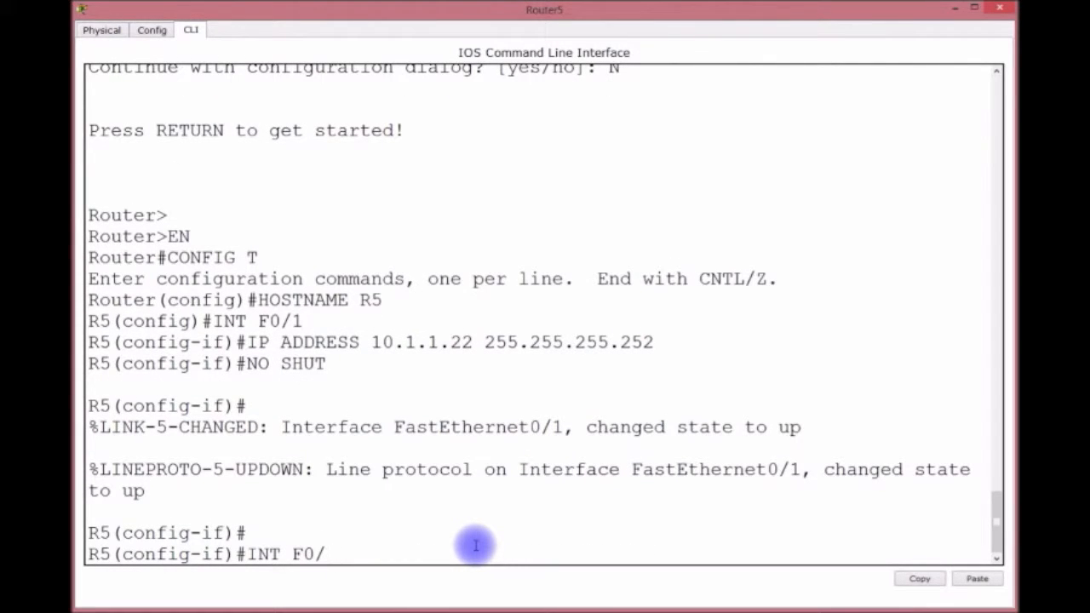
text(0)
key(Return)
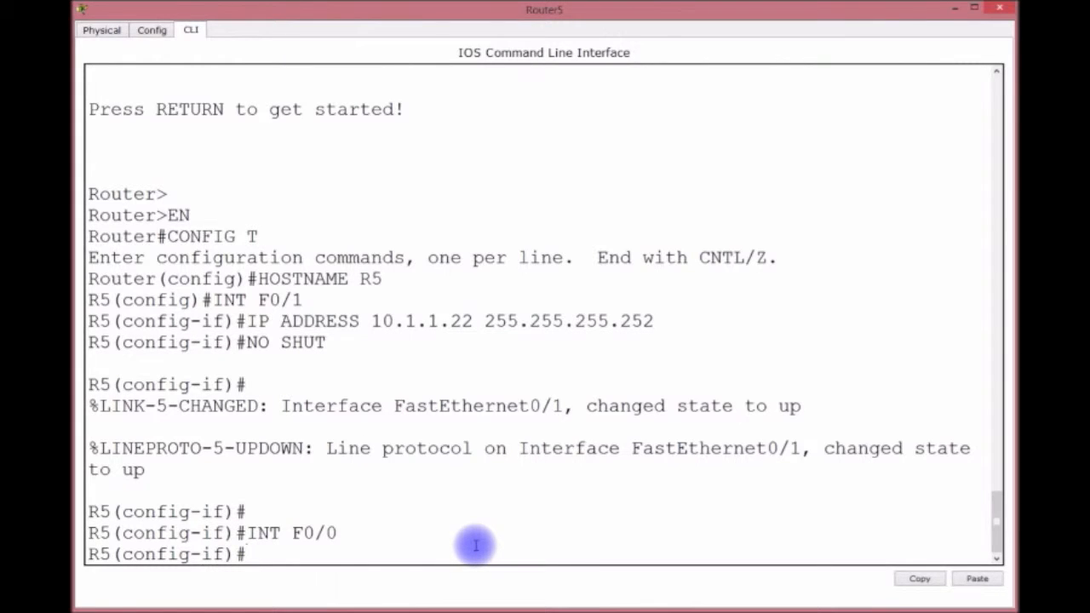
text(IP ADDRESSS)
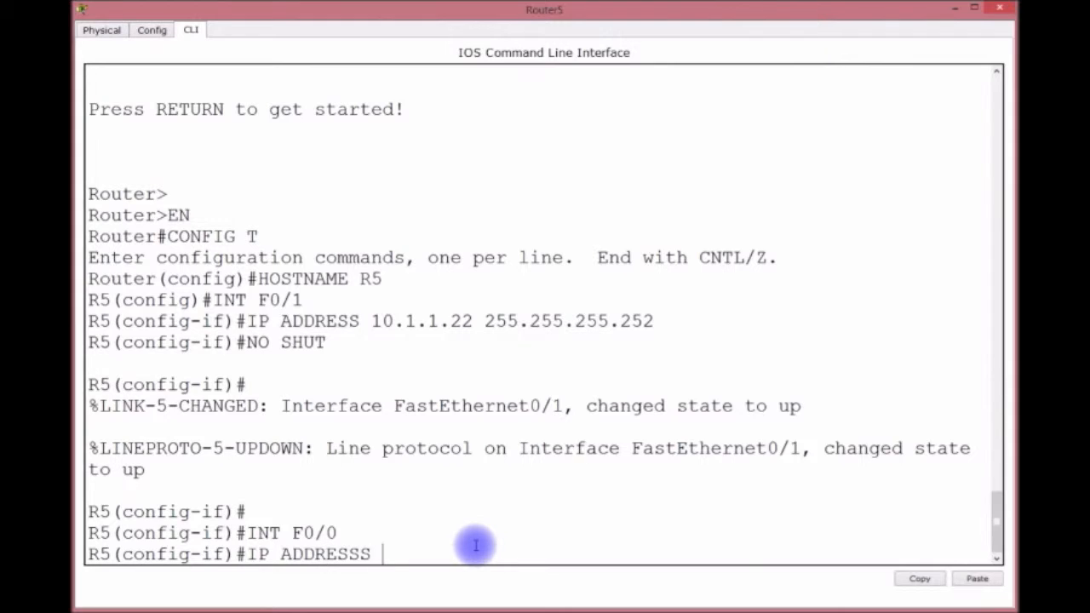
key(BackSpace)
text(10.1.1.25)
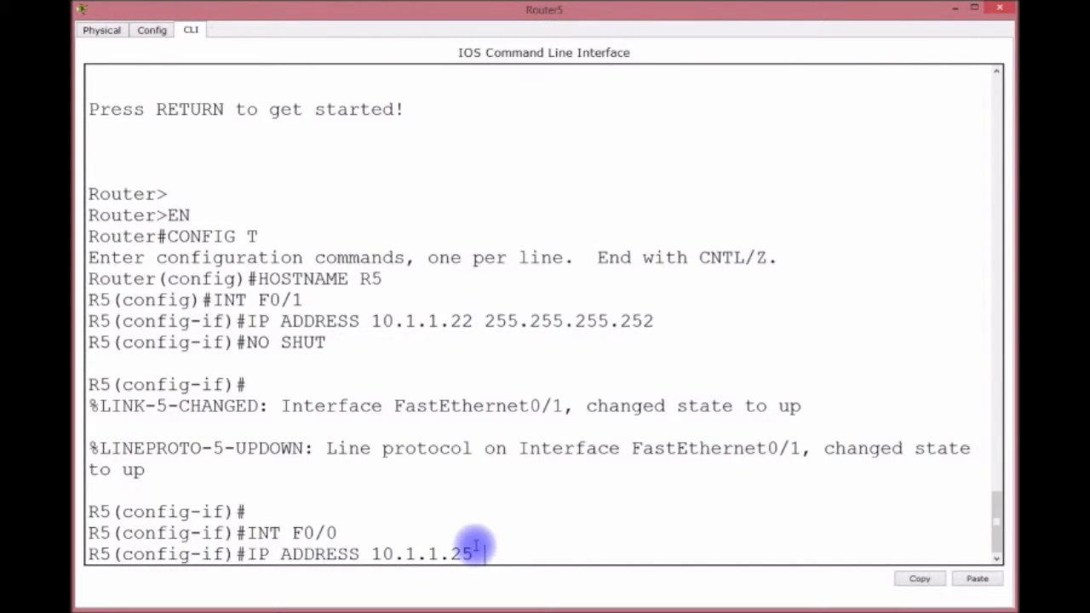
text( 255.255.255.252)
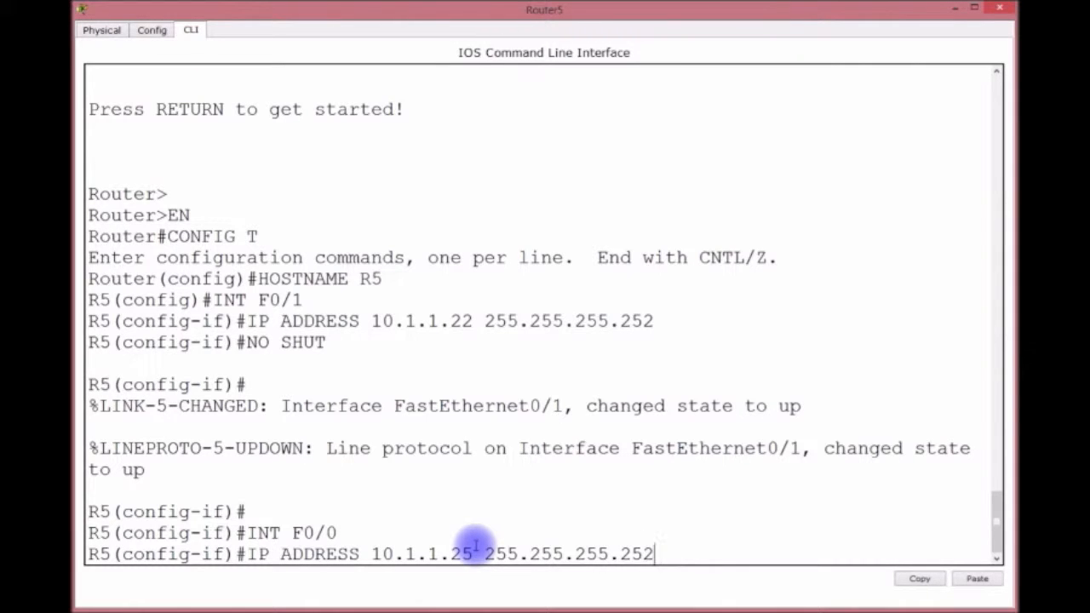
key(Return)
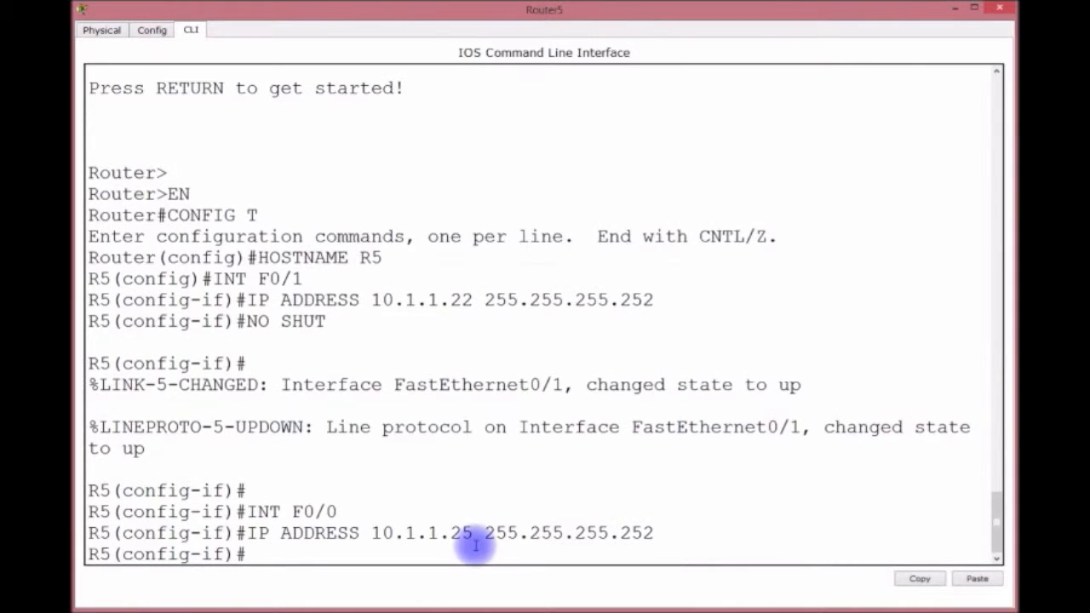
text(NO SHUT)
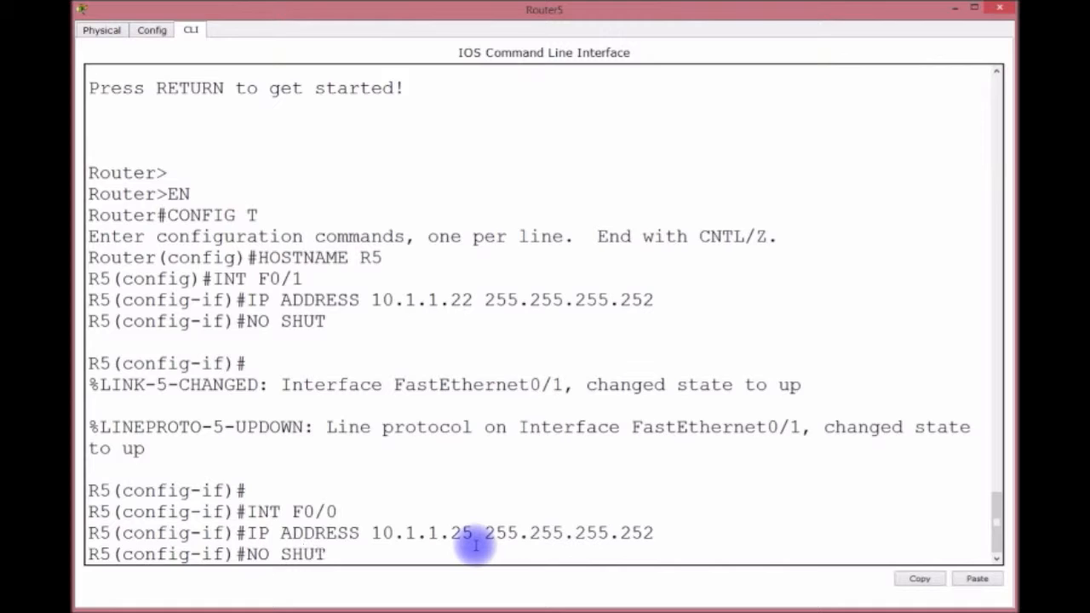
key(Return)
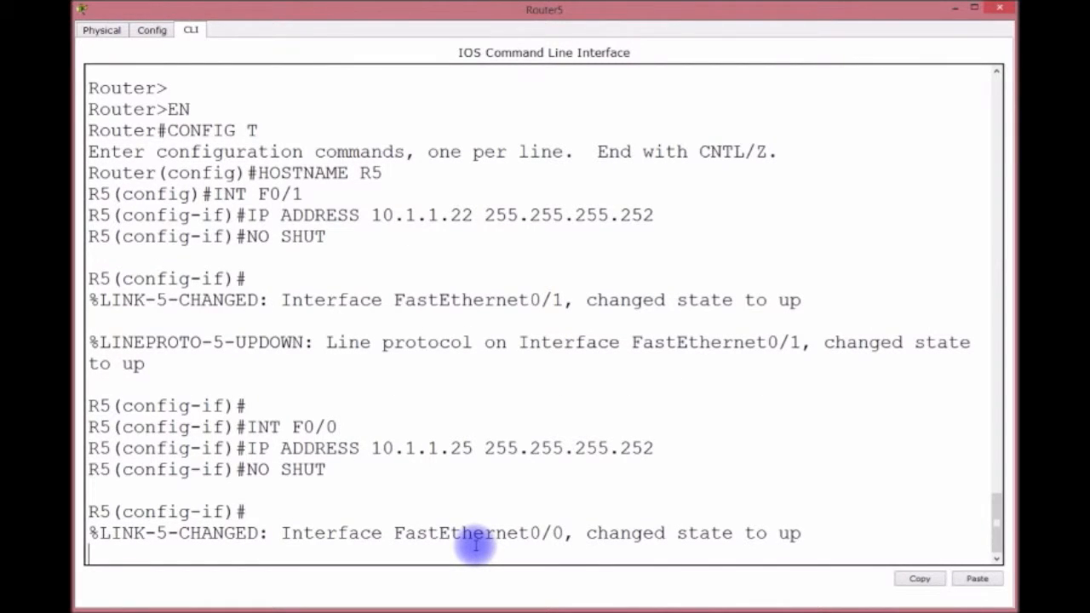
Save Router5's running configuration and display its IP routing table
key(Return)
key(Return)
text(DO WR)
key(Return)
text(DO SH IP BR)
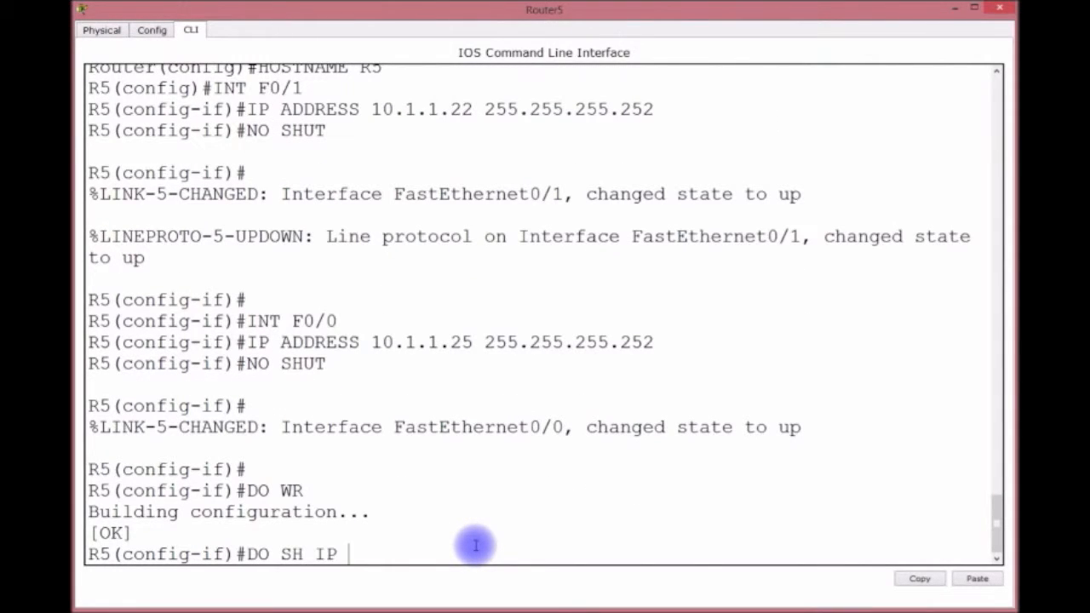
key(BackSpace)
key(BackSpace)
text(ROUTE)
key(Return)
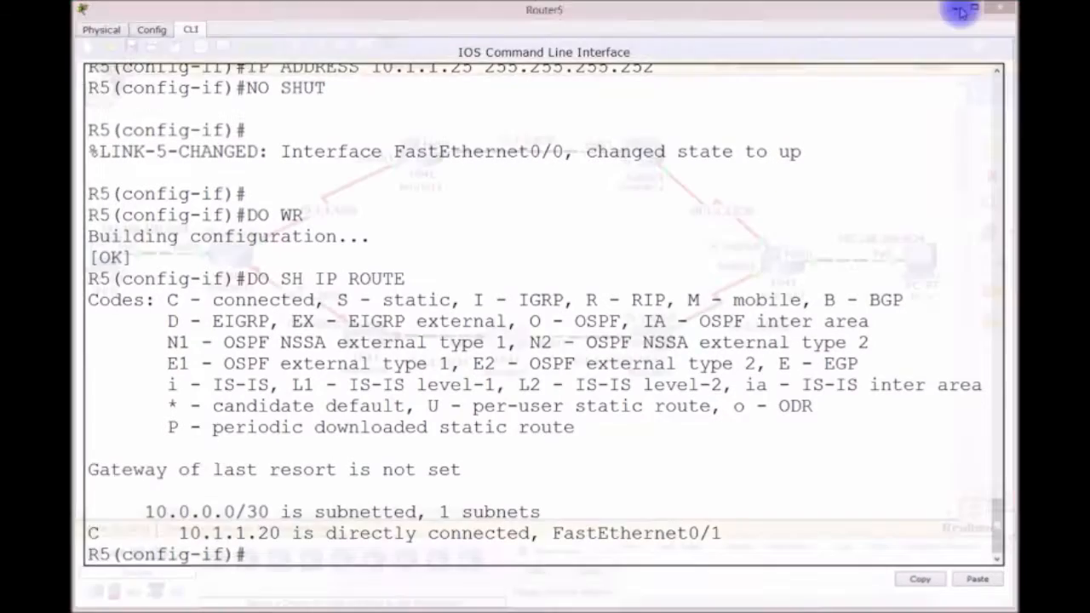
click(959, 10)
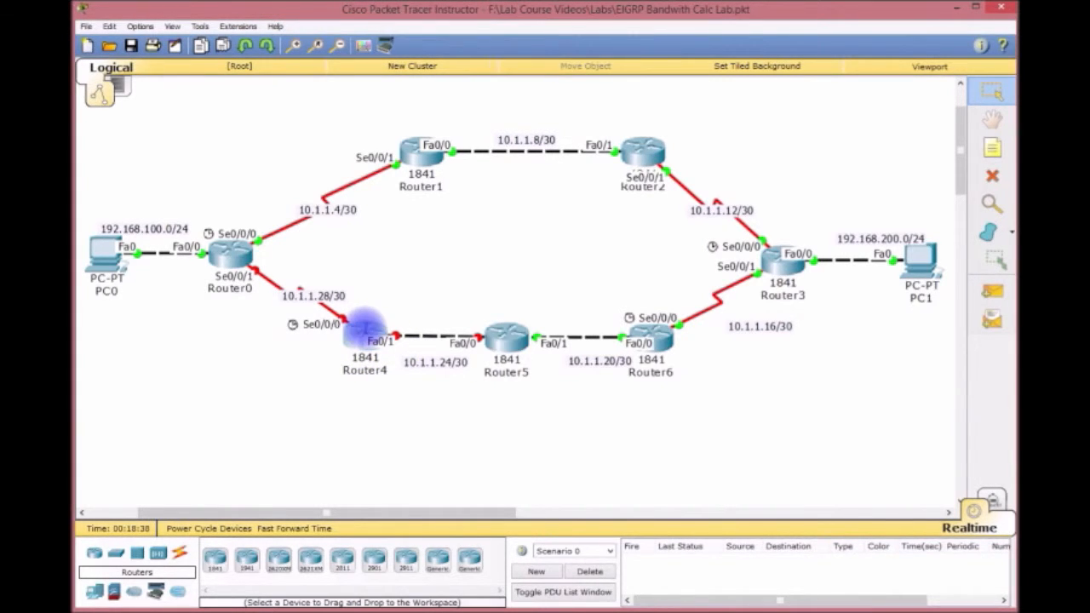
Open Router4's command line from the topology, decline the initial configuration dialog, and enter global configuration mode
click(365, 332)
text(N)
key(Return)
key(Return)
key(Return)
key(Return)
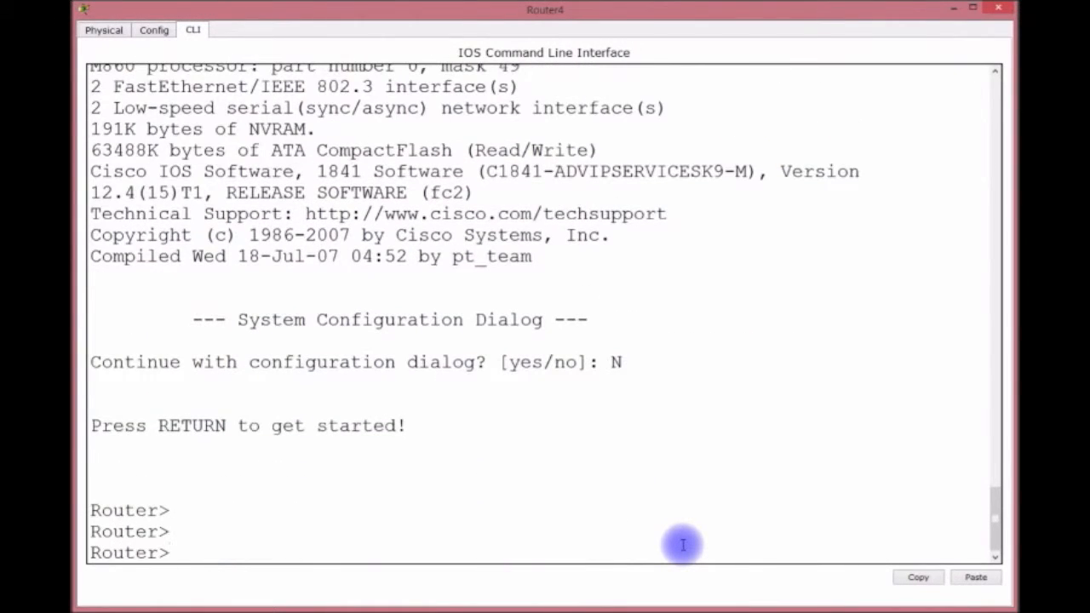
text(EN)
key(Return)
text(CONFIG T)
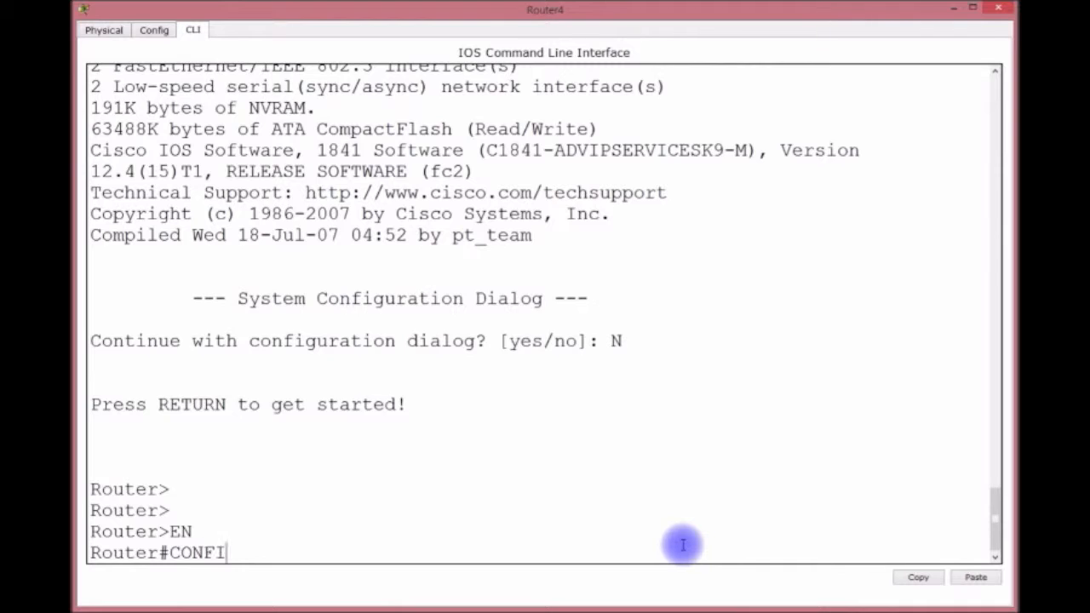
key(Return)
Set Router4's hostname to R4
text(HOSTNAME)
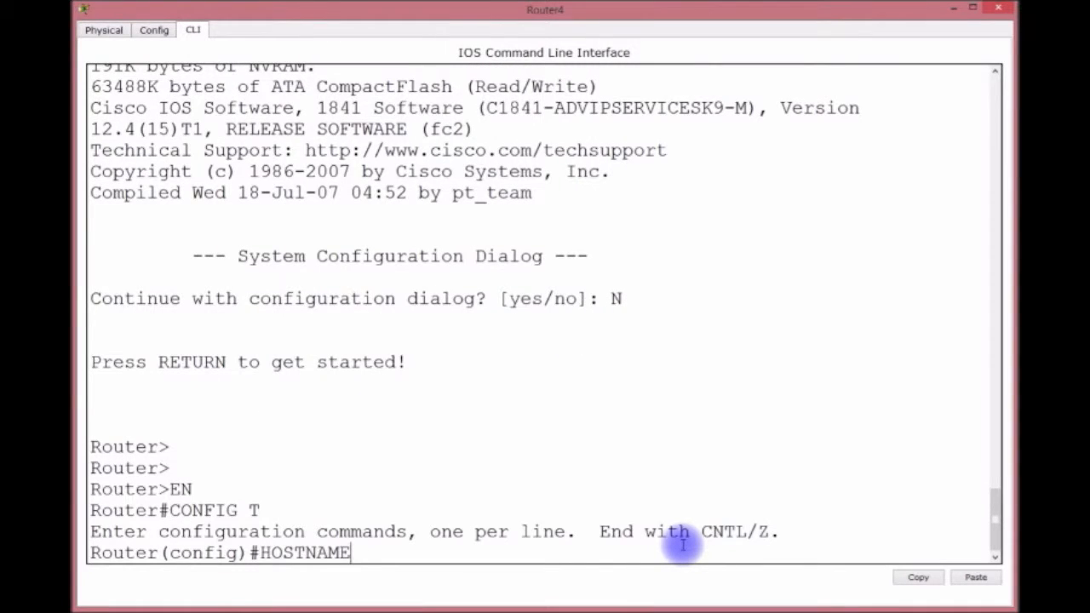
text( R4)
key(Return)
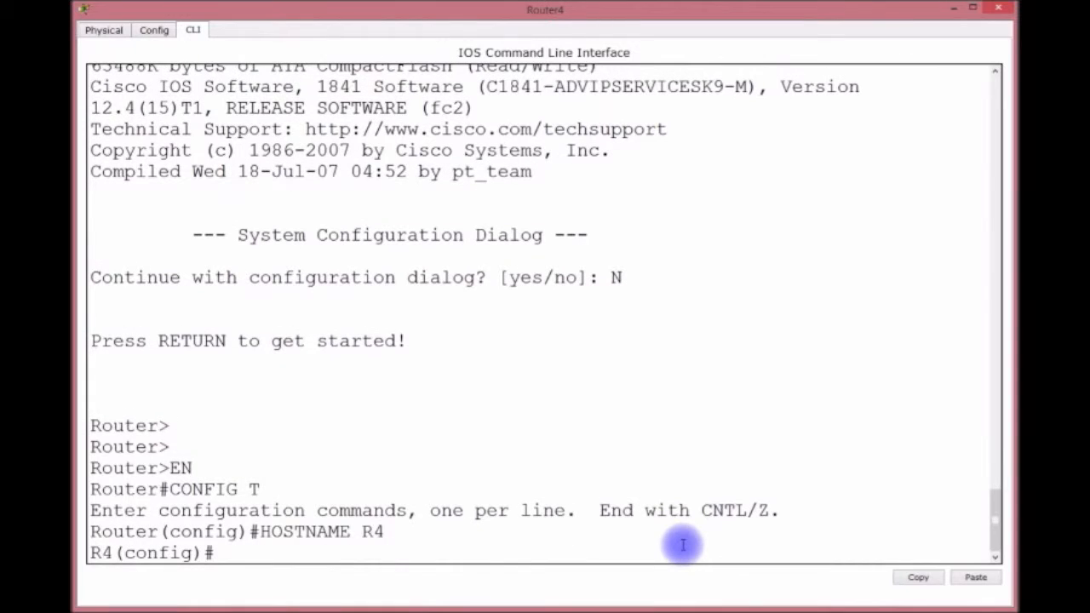
Assign 10.1.1.26 with mask 255.255.255.252 to Router4's FastEthernet interface F0/1 and enable the interface
text(INT)
mouse_move(778, 9)
mouse_down()
mouse_move(714, 381)
mouse_move(737, 477)
mouse_move(783, 9)
mouse_up()
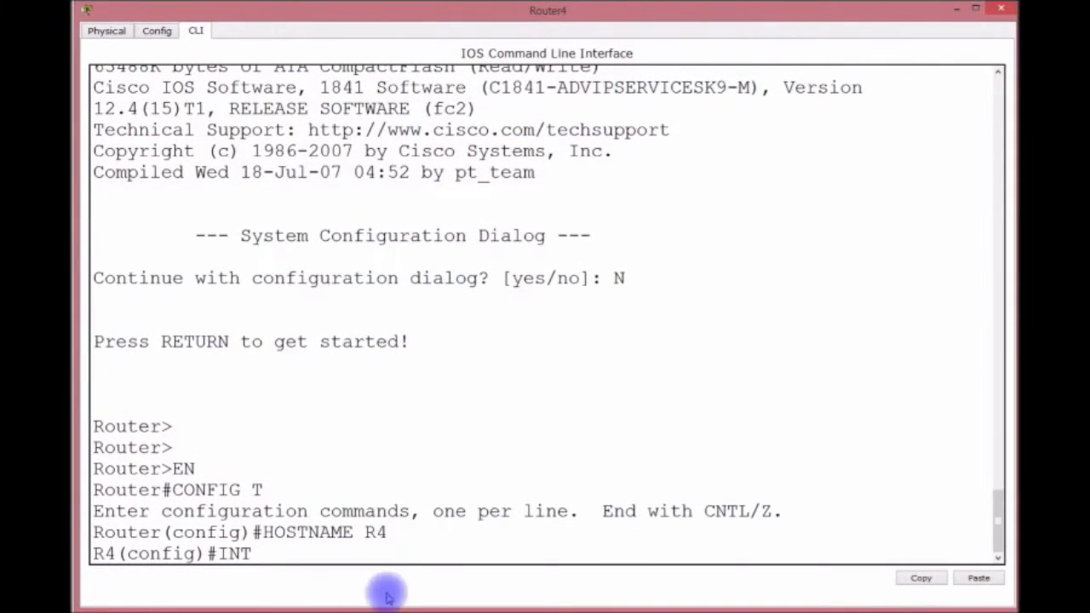
text(F0/1)
key(Return)
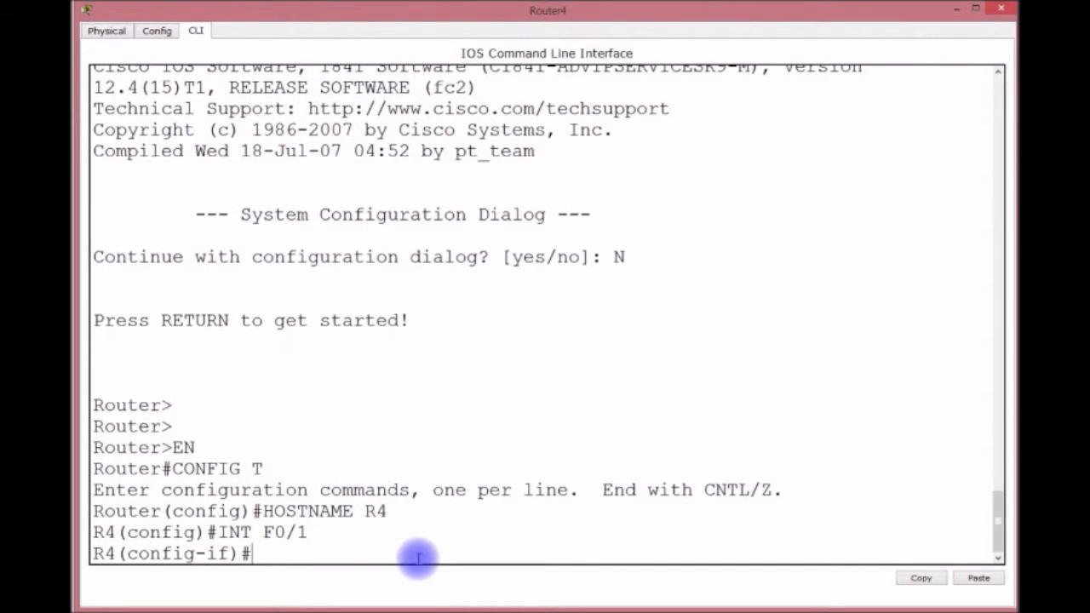
text(IP ADDRE)
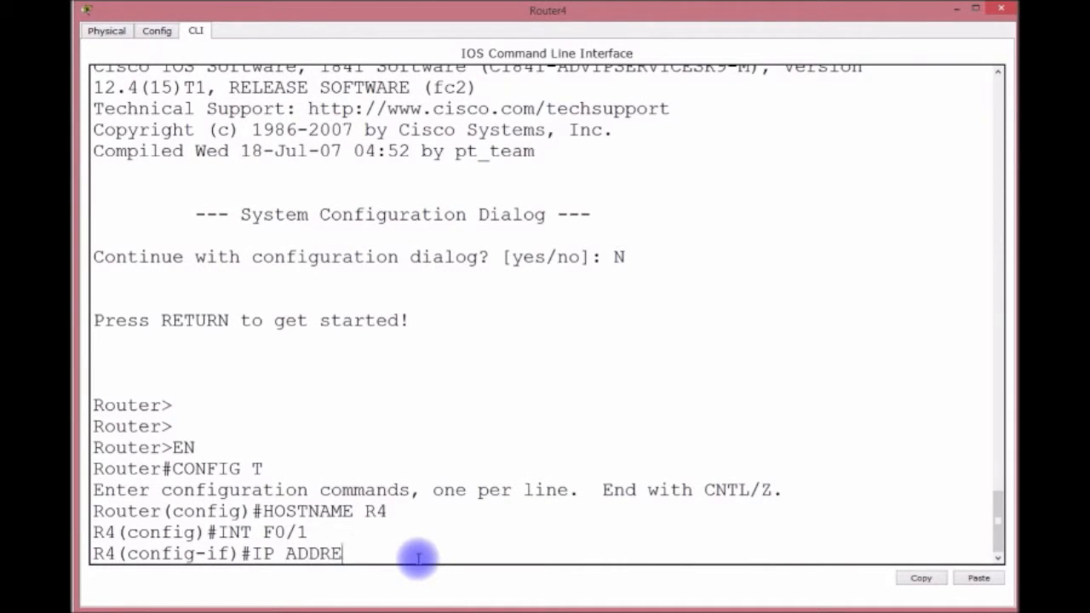
text(SS 10.1.1.)
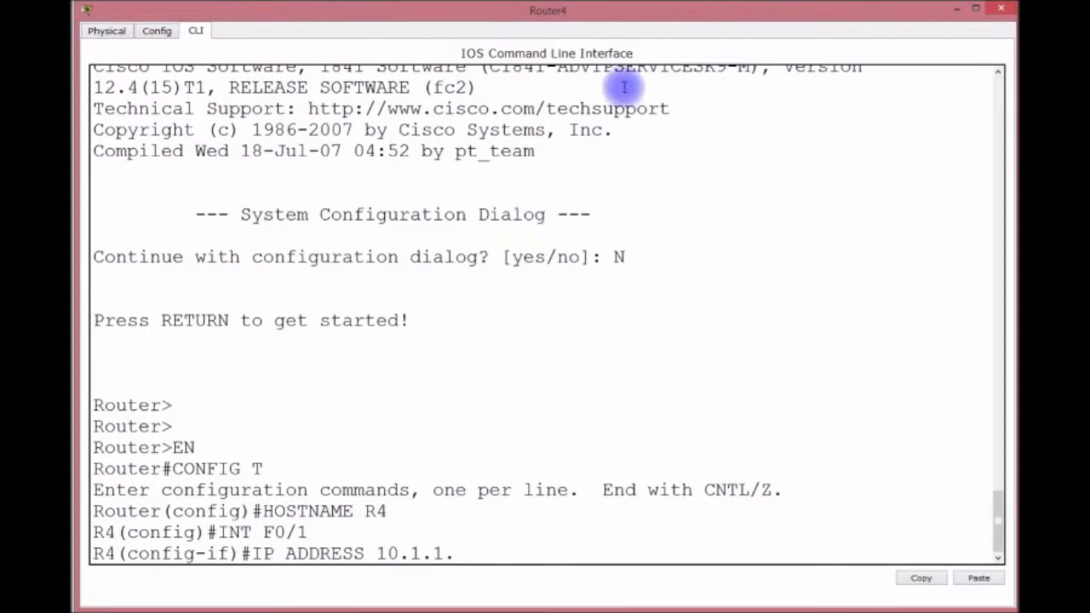
drag(652, 12, 654, 501)
drag(654, 451, 681, 12)
text(26 255.)
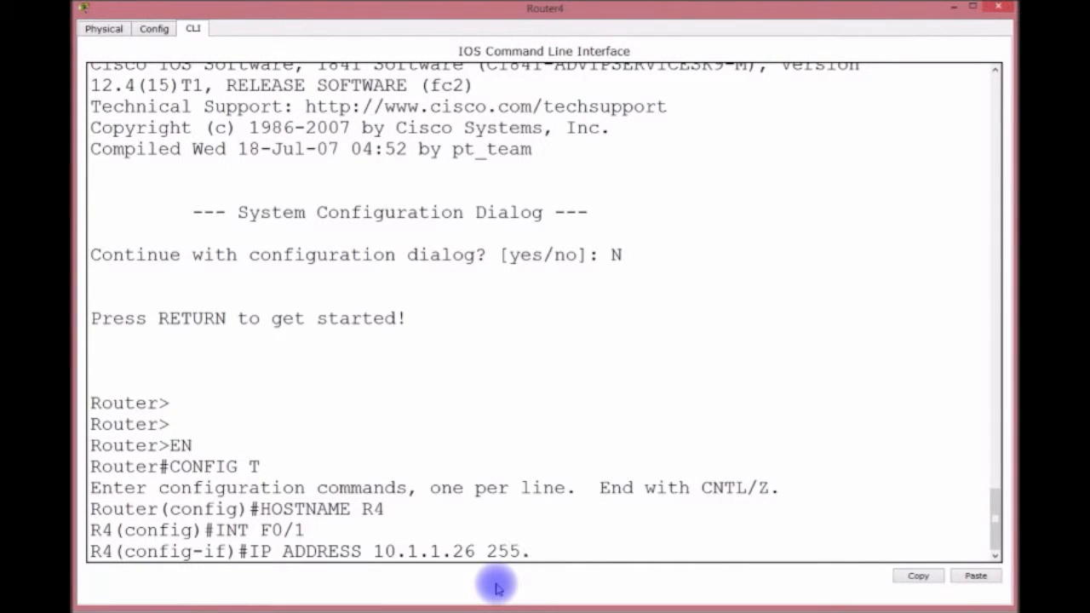
text(255.255.252)
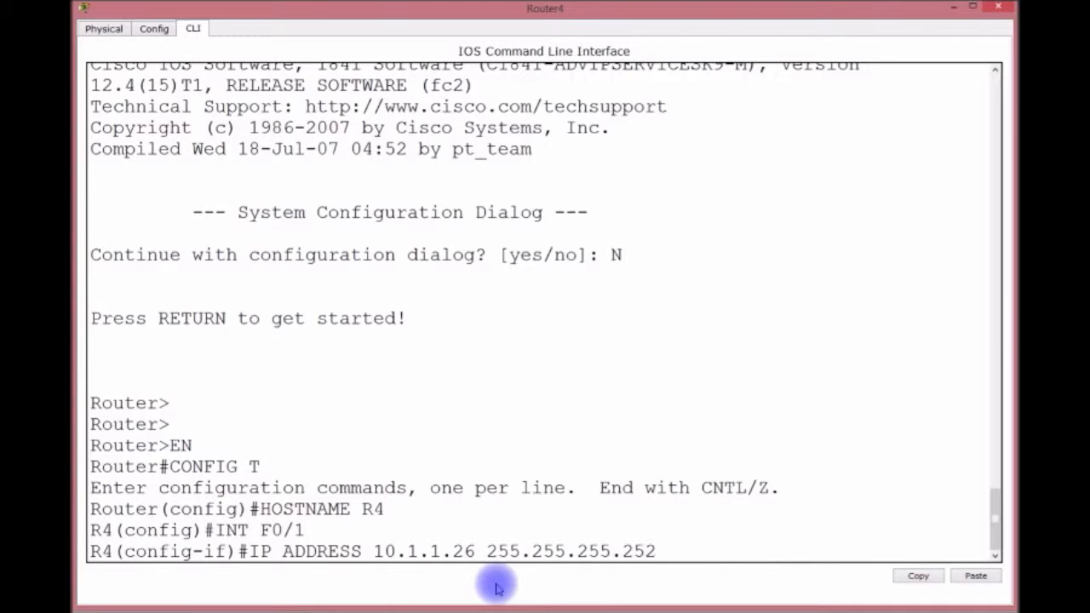
key(Return)
text(NO SHUT)
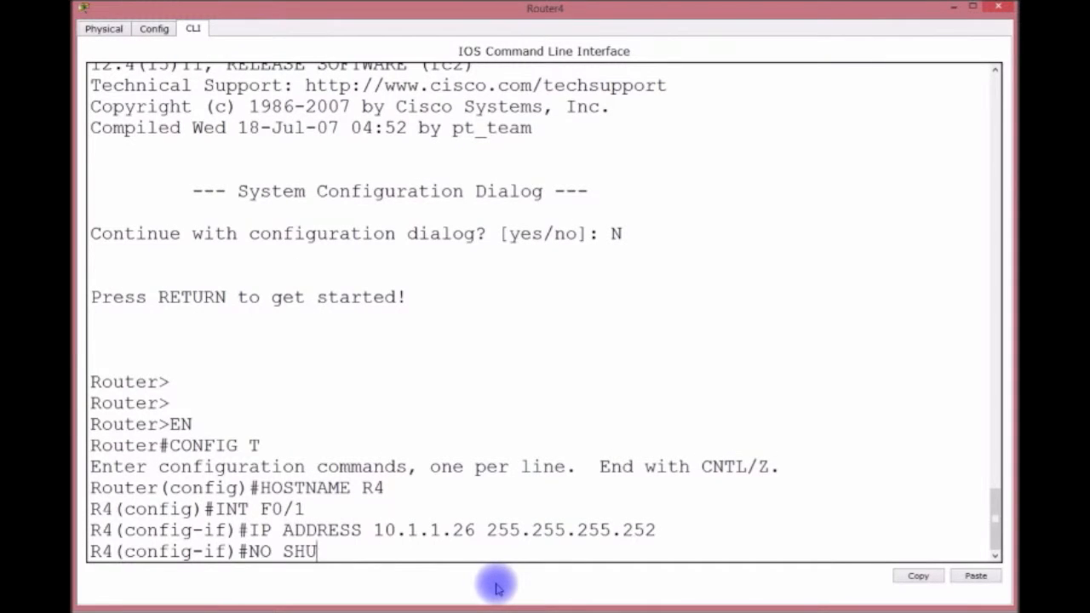
key(Return)
key(Return)
key(Return)
key(Return)
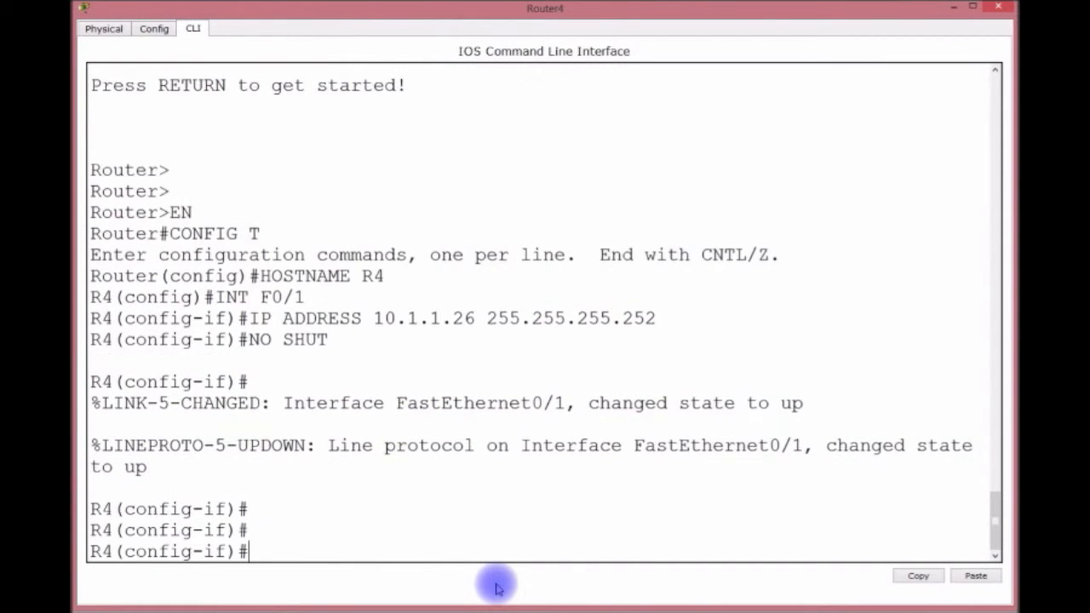
Assign 10.1.1.29 with mask 255.255.255.252 to Router4's serial interface S0/0/0
key(Up)
key(Up)
key(BackSpace)
key(BackSpace)
key(BackSpace)
key(BackSpace)
key(BackSpace)
key(BackSpace)
key(BackSpace)
key(BackSpace)
key(BackSpace)
key(BackSpace)
key(BackSpace)
key(BackSpace)
key(BackSpace)
key(BackSpace)
key(BackSpace)
key(BackSpace)
key(BackSpace)
key(BackSpace)
key(BackSpace)
key(BackSpace)
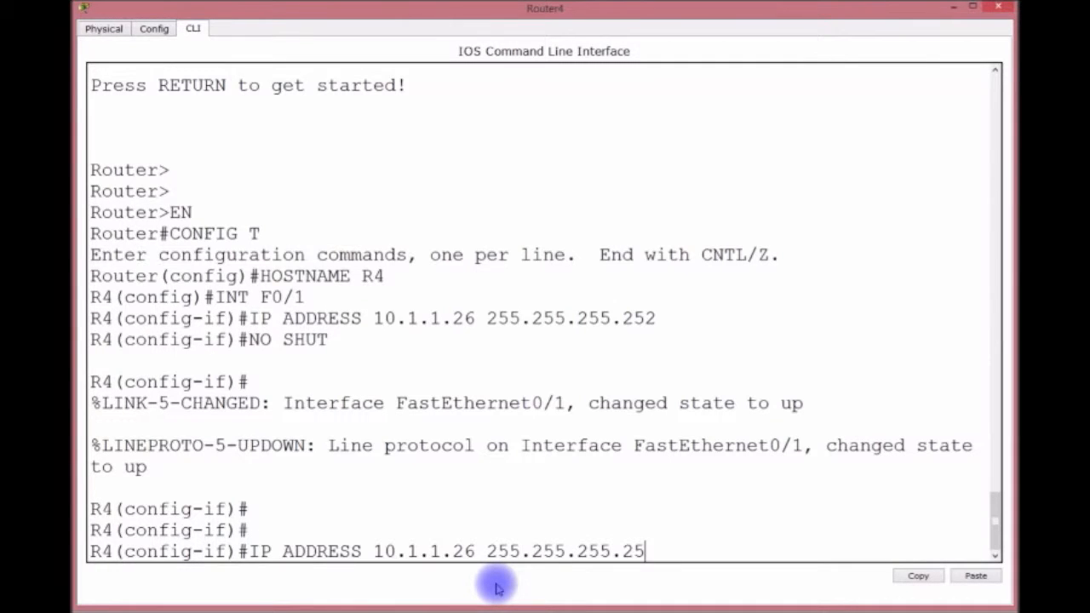
text(INT S0/0/0)
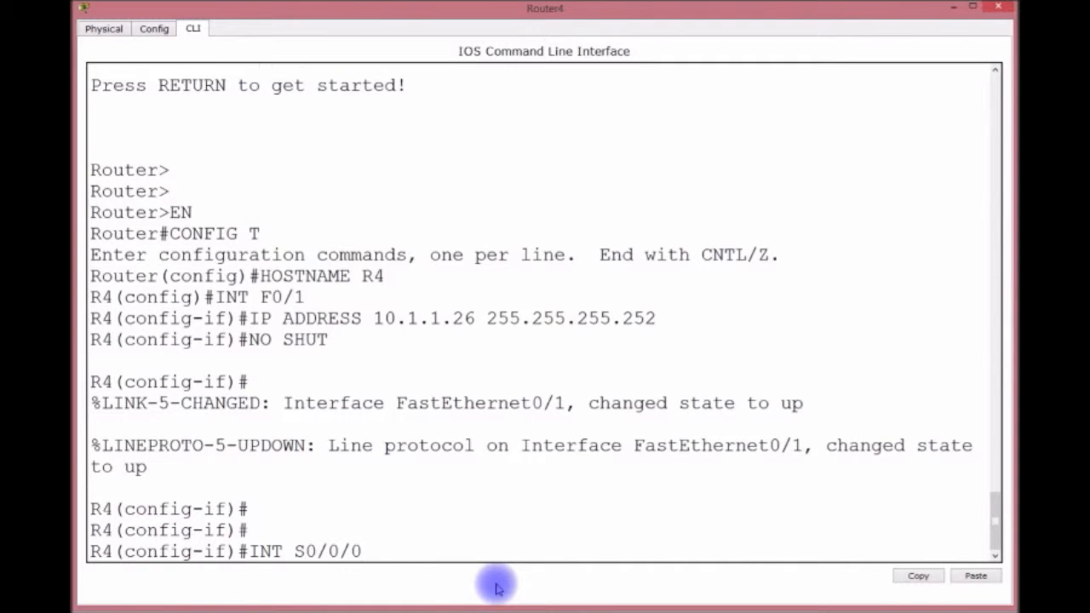
key(Return)
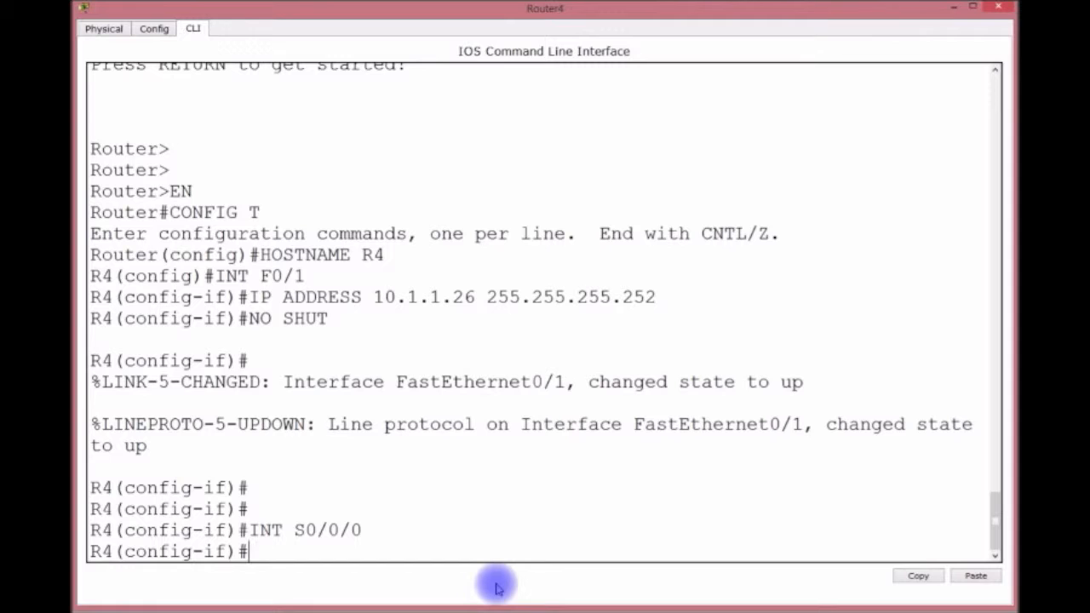
text(IP ADDRESS)
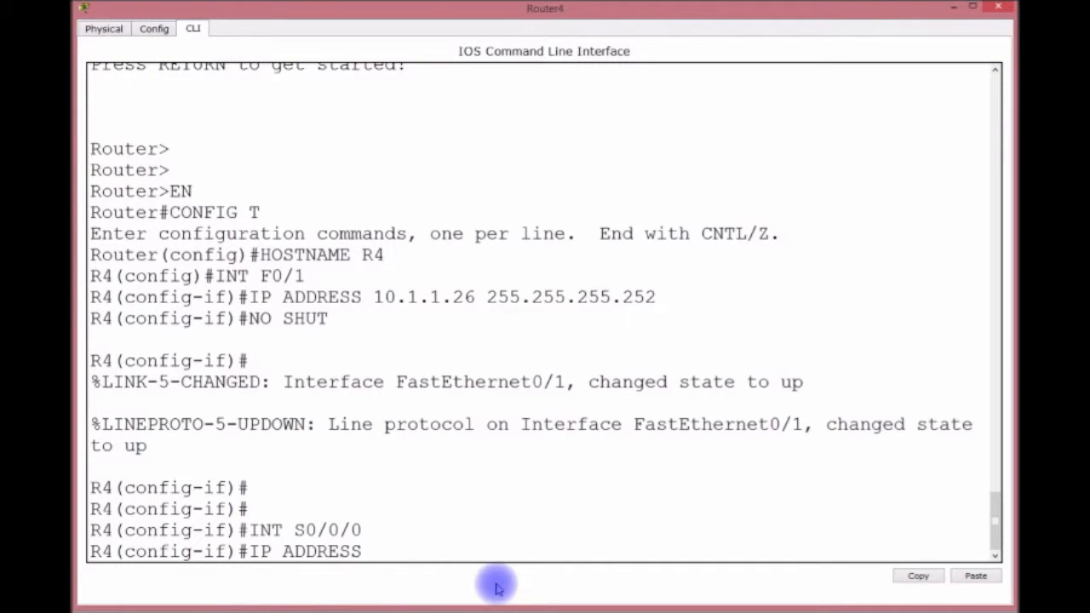
text( 10.1.1.29 255.255.255.252)
key(Return)
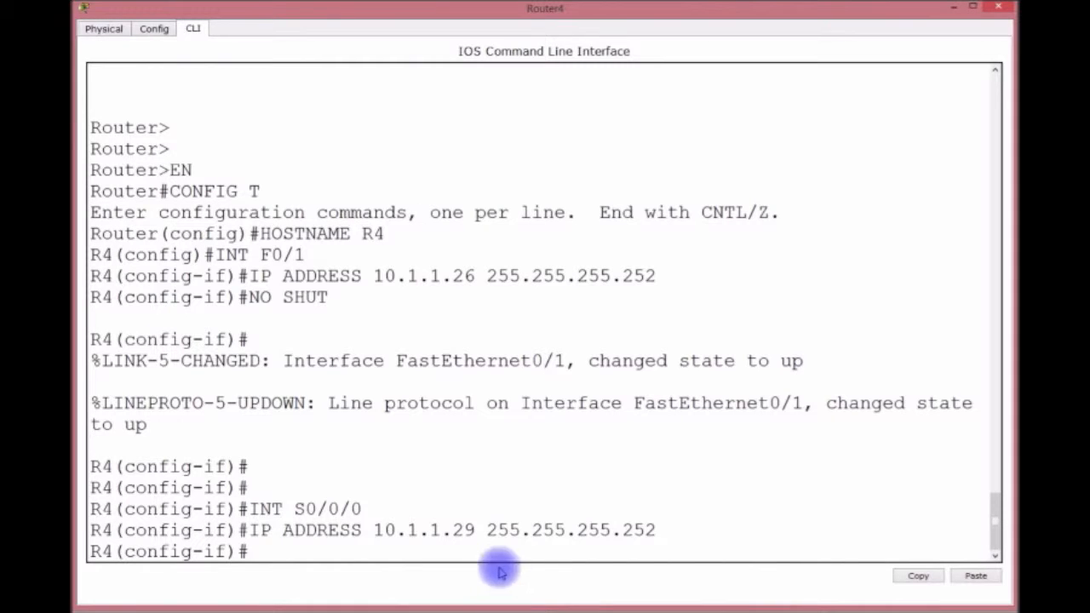
Set the clock rate of Router4's serial interface S0/0/0 to 4000000 and enable the interface
click(538, 516)
text(CLOR)
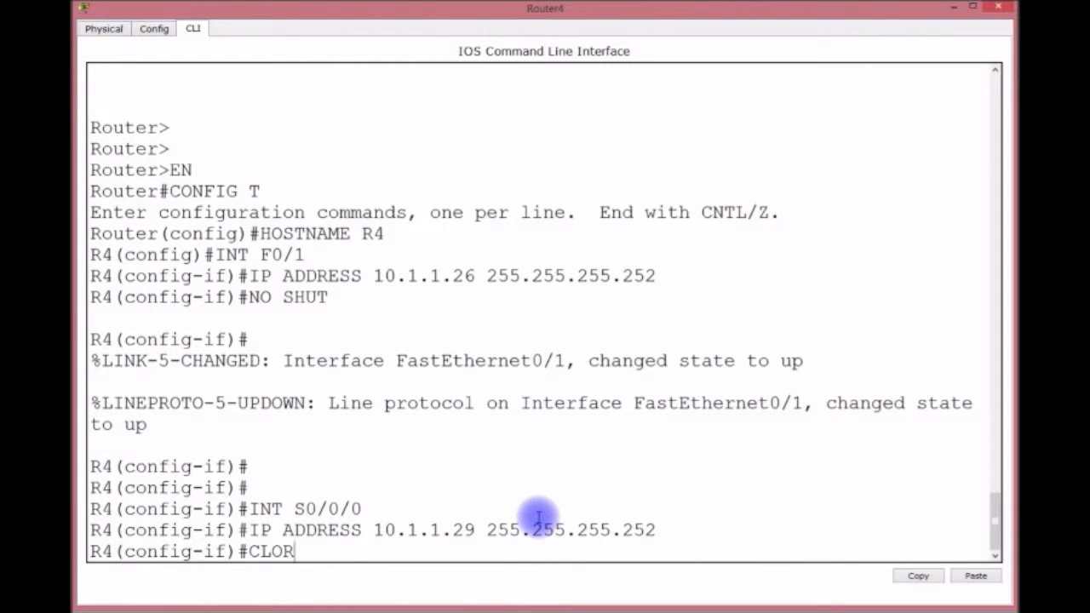
key(BackSpace)
text(CK RATE)
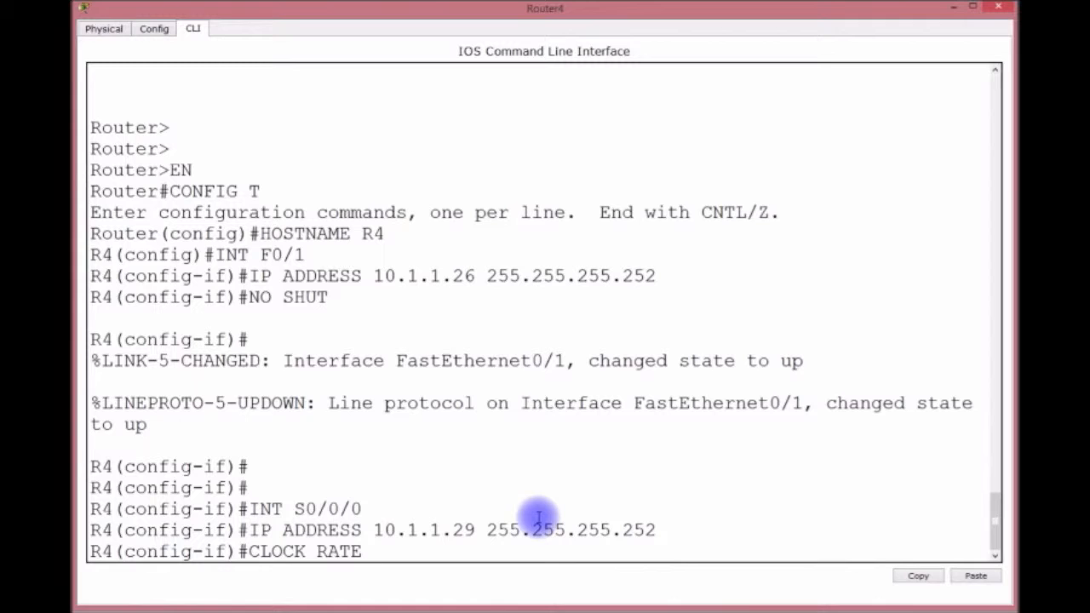
text( 4000000)
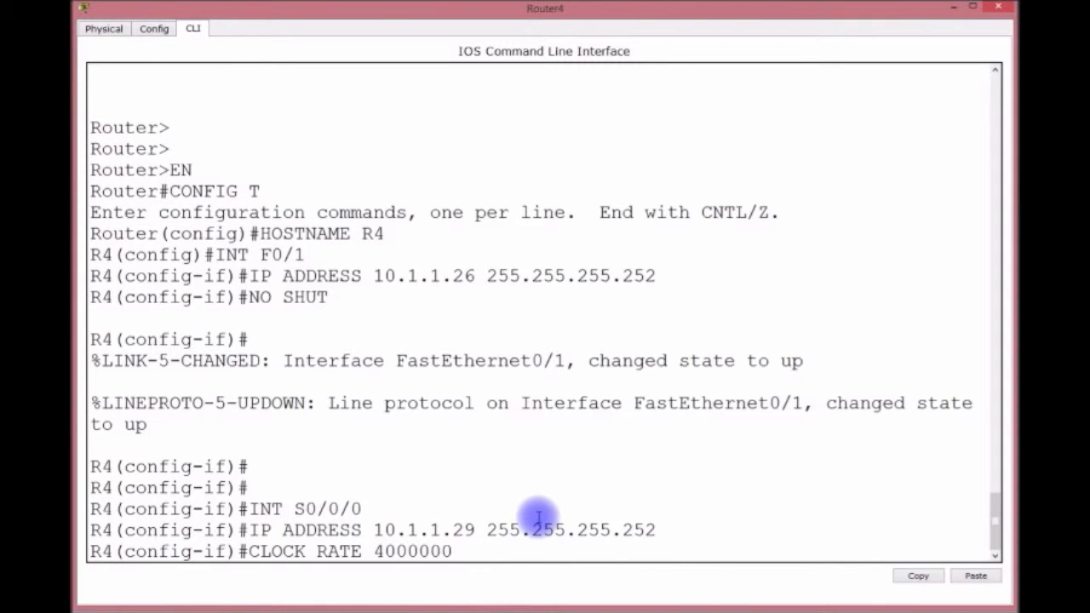
key(BackSpace)
text(0)
key(Return)
text(NO SHUT)
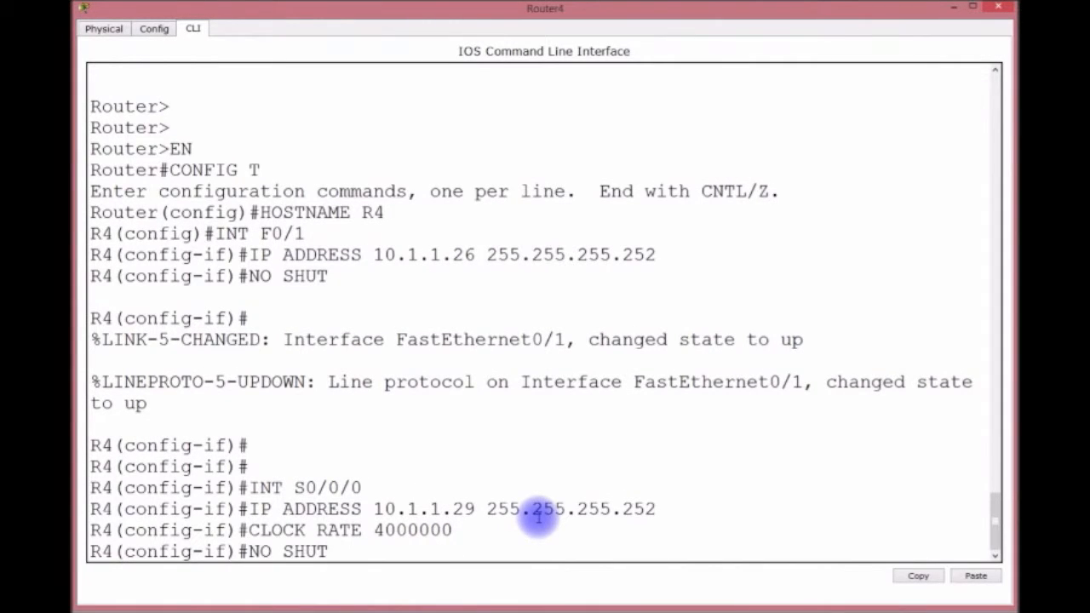
key(Return)
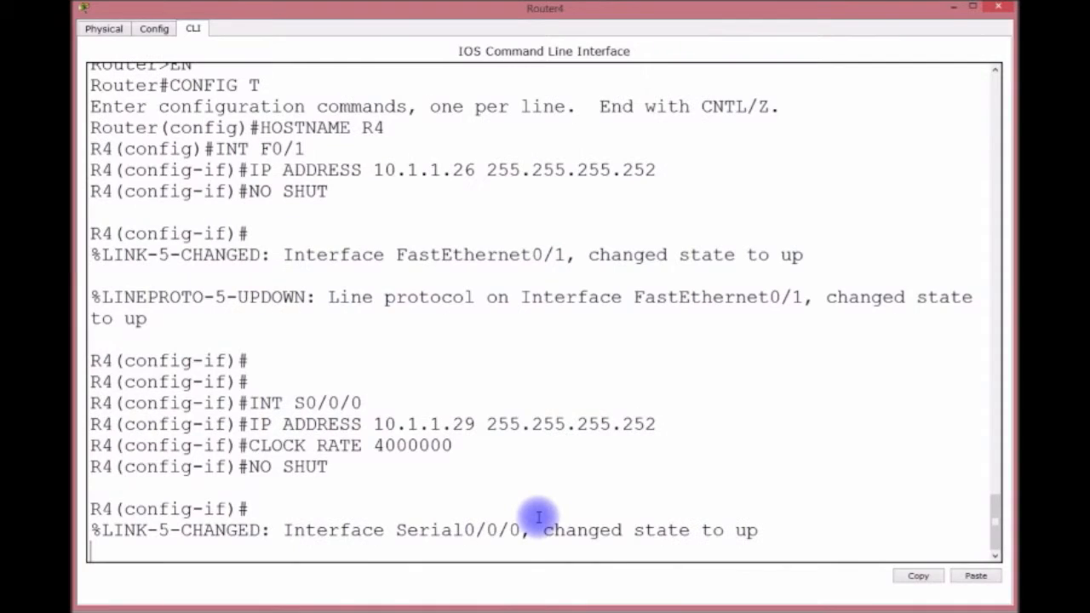
Save Router4's running configuration and display its IP routing table
text(DO WR)
key(Return)
text(DO SH IP ORUT)
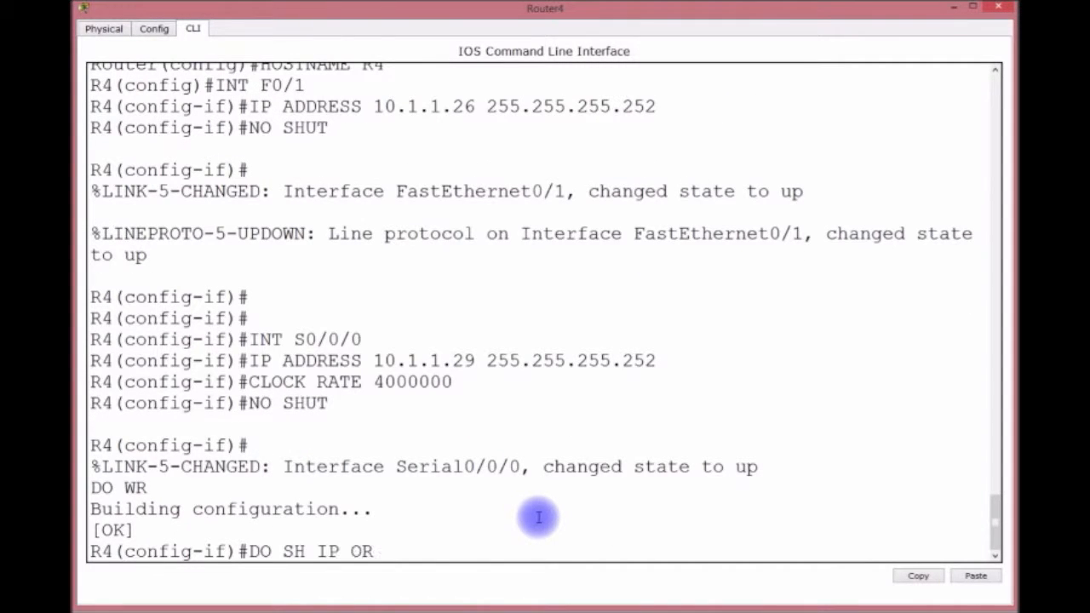
key(BackSpace)
key(BackSpace)
key(BackSpace)
key(BackSpace)
text(ROUTE)
key(Return)
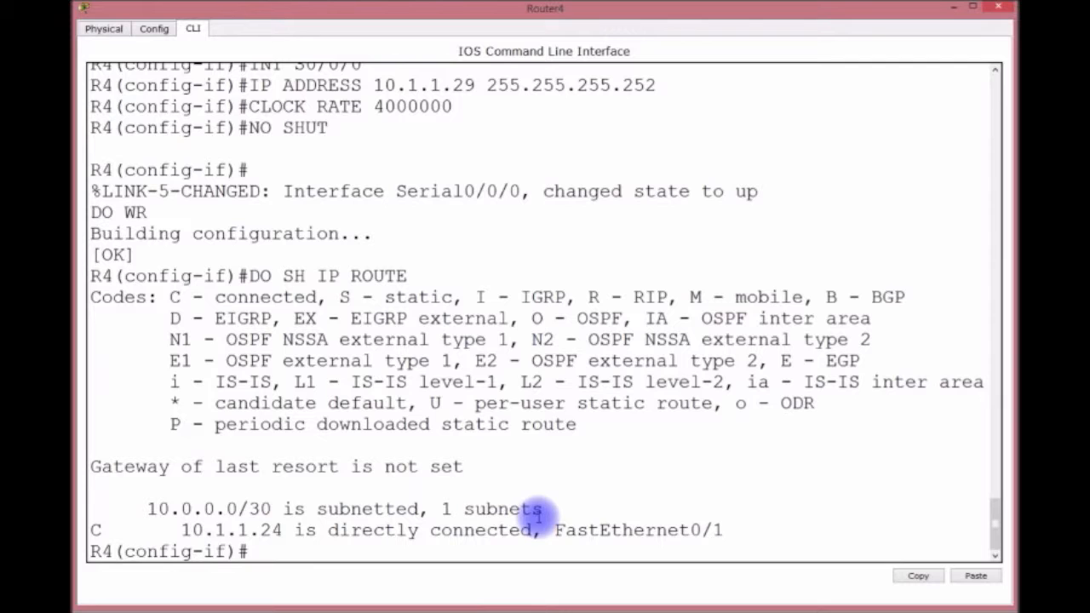
Display Router4's IP routing table again to check its connected networks, and return to the topology
text(DO SH)
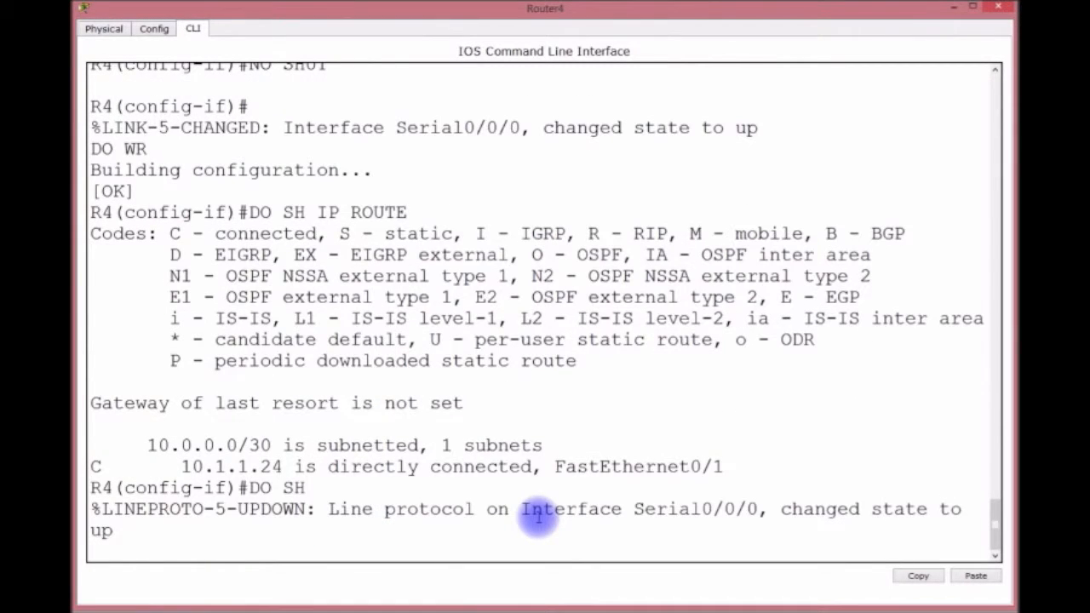
key(Return)
key(Up)
text(IP ROUTE)
key(Return)
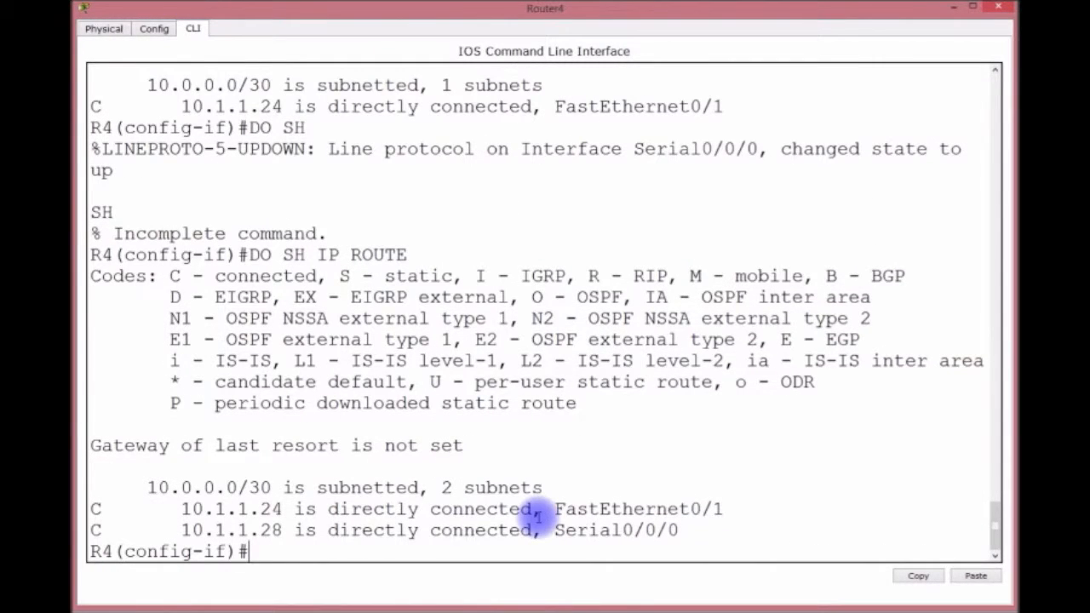
click(955, 8)
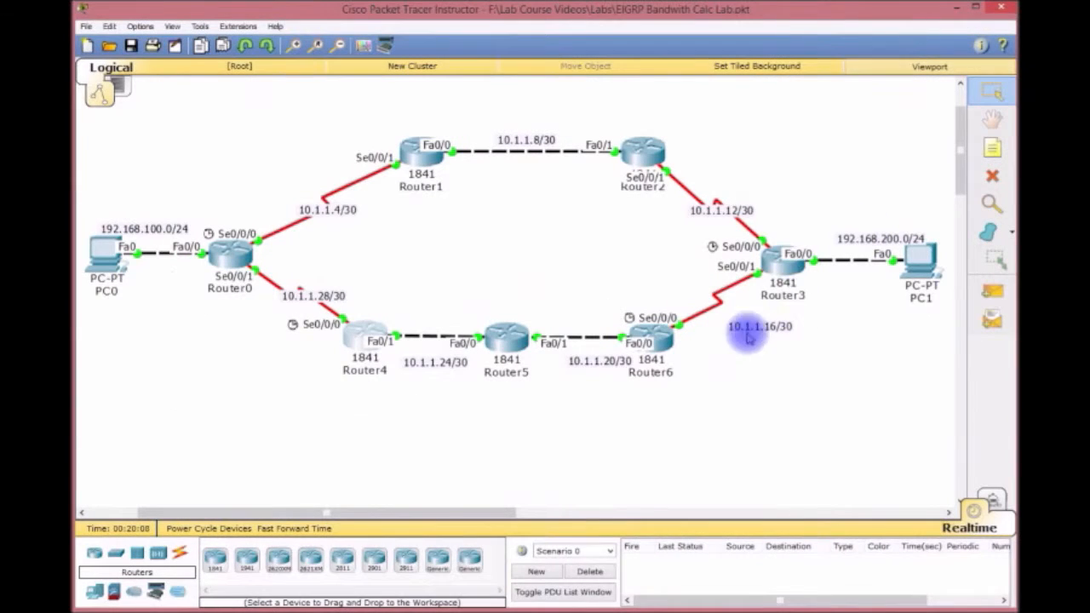
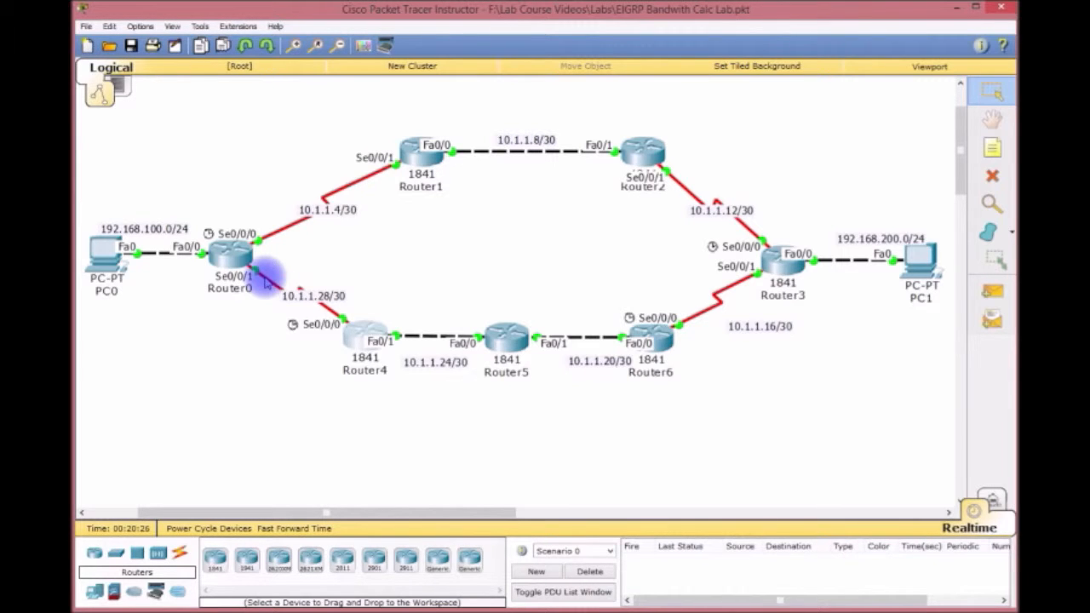
Open Router0's command line and enter global configuration mode through privileged EXEC mode
click(230, 252)
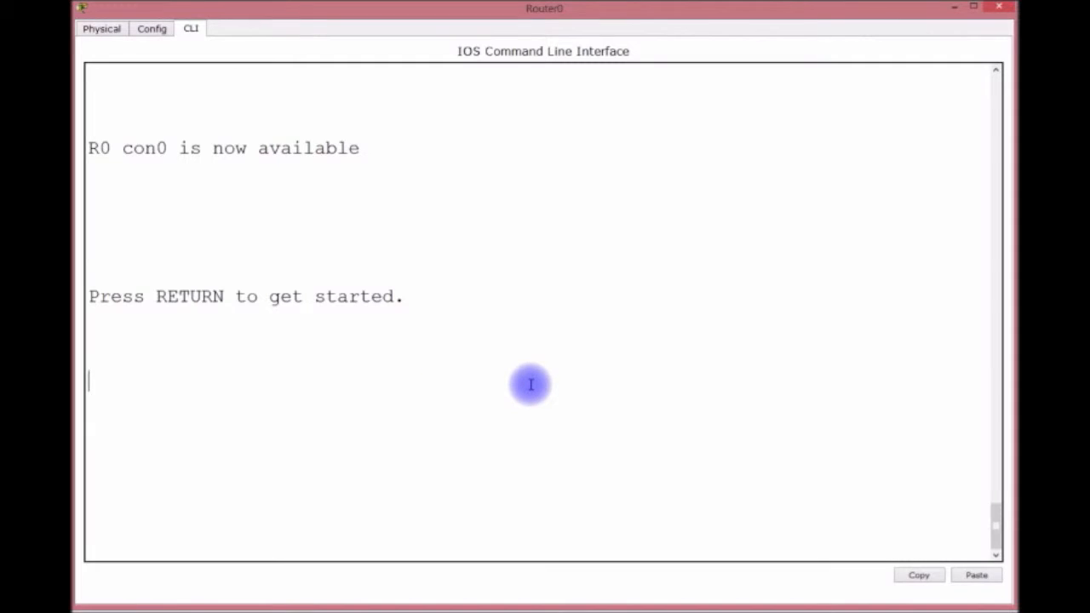
key(Return)
key(Return)
key(Return)
key(Return)
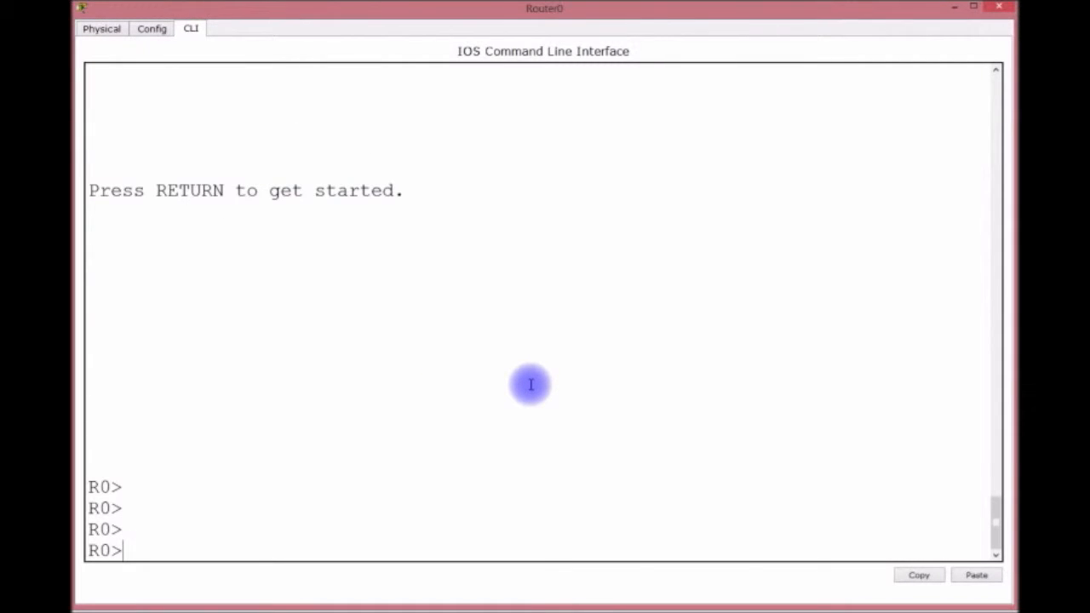
text(EN)
key(Return)
text(CONFIG T)
key(Return)
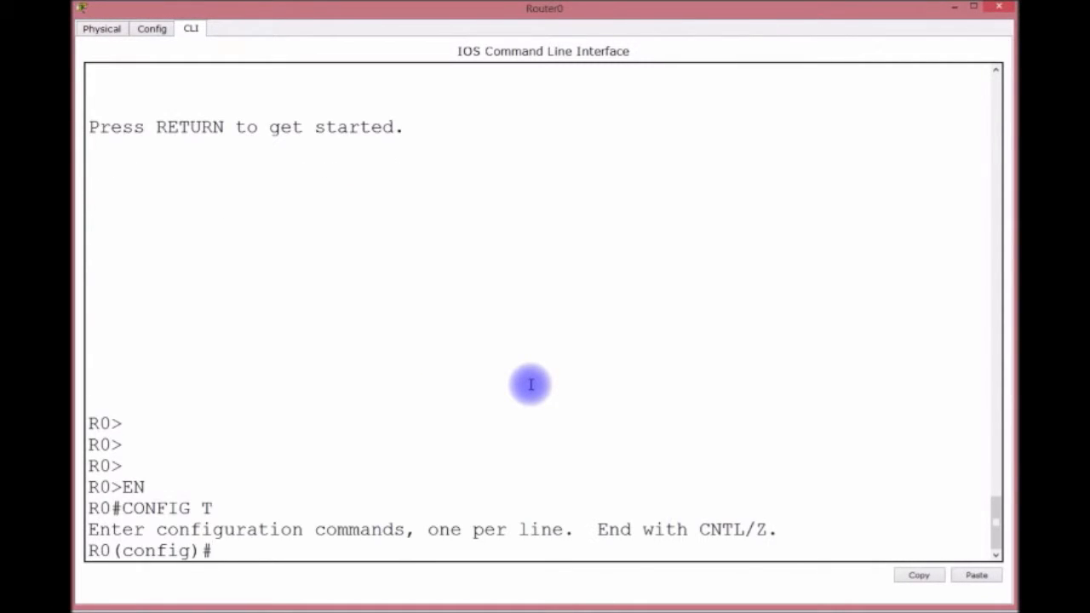
Start EIGRP routing on Router0 with autonomous system number 200
text(DROUTER)
key(BackSpace)
key(BackSpace)
key(BackSpace)
key(BackSpace)
key(BackSpace)
key(BackSpace)
key(BackSpace)
text(REOUT)
key(BackSpace)
key(BackSpace)
key(BackSpace)
key(BackSpace)
text(OUTER)
key(BackSpace)
text(TER EIGRP 200)
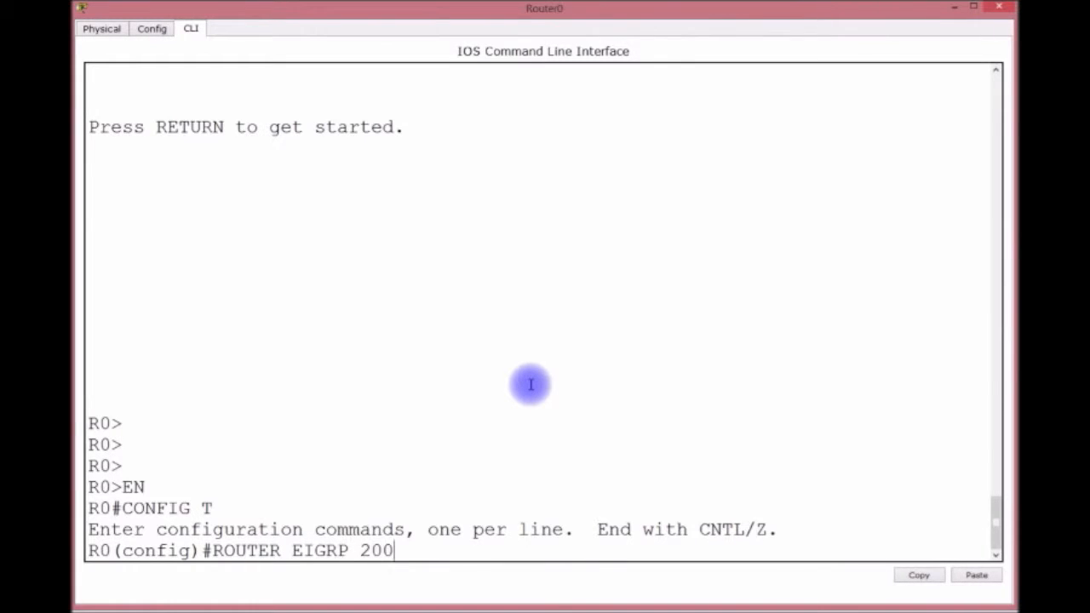
key(Return)
Advertise networks 192.168.100.0 and 10.0.0.0 in Router0's EIGRP process
text(NETW)
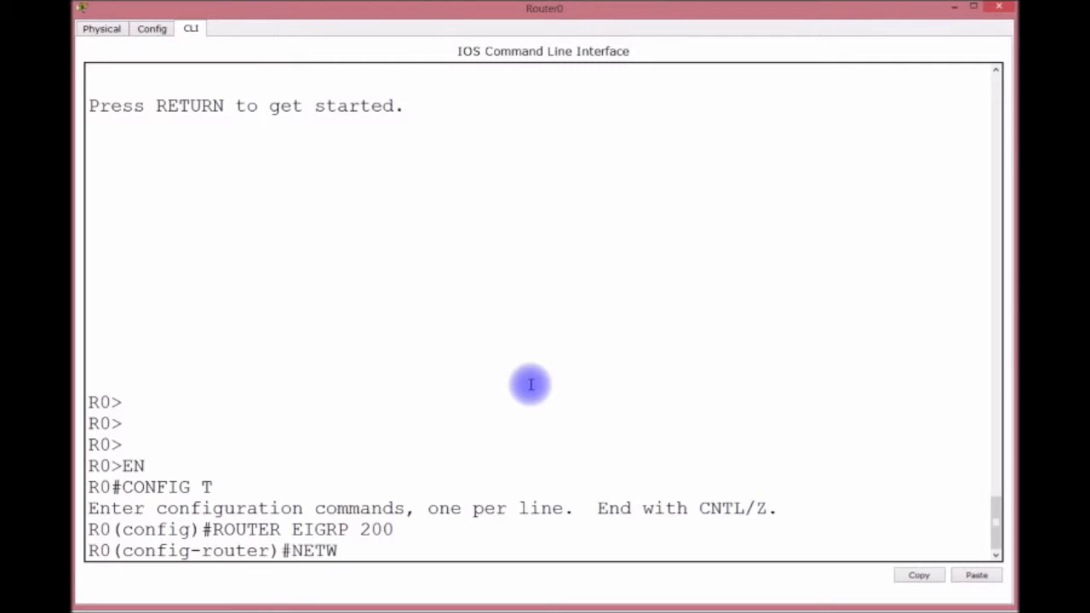
text(ORK 192.168)
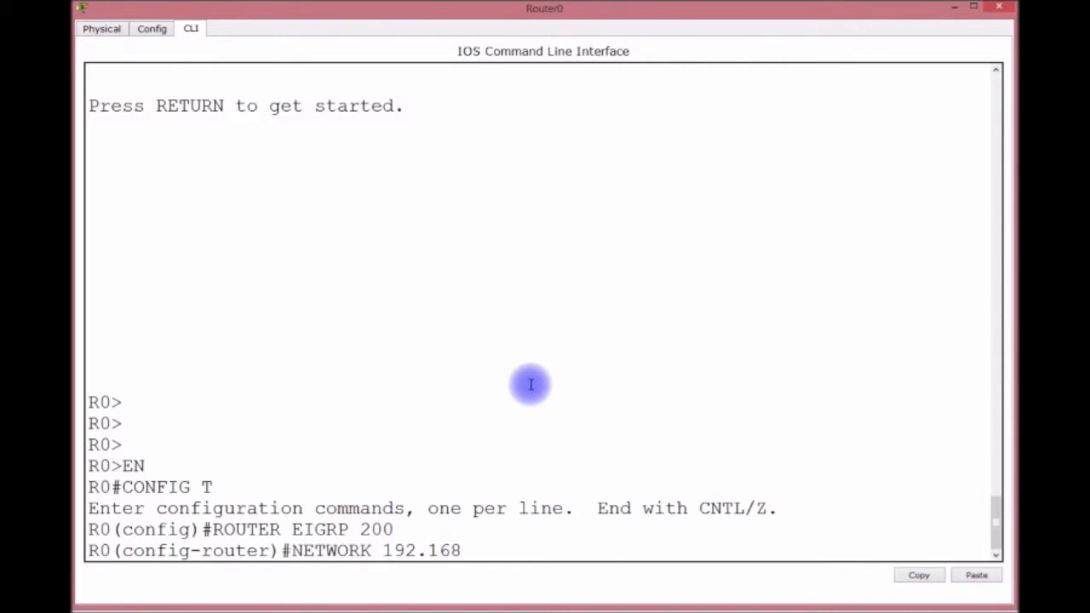
text(.100.0)
key(Return)
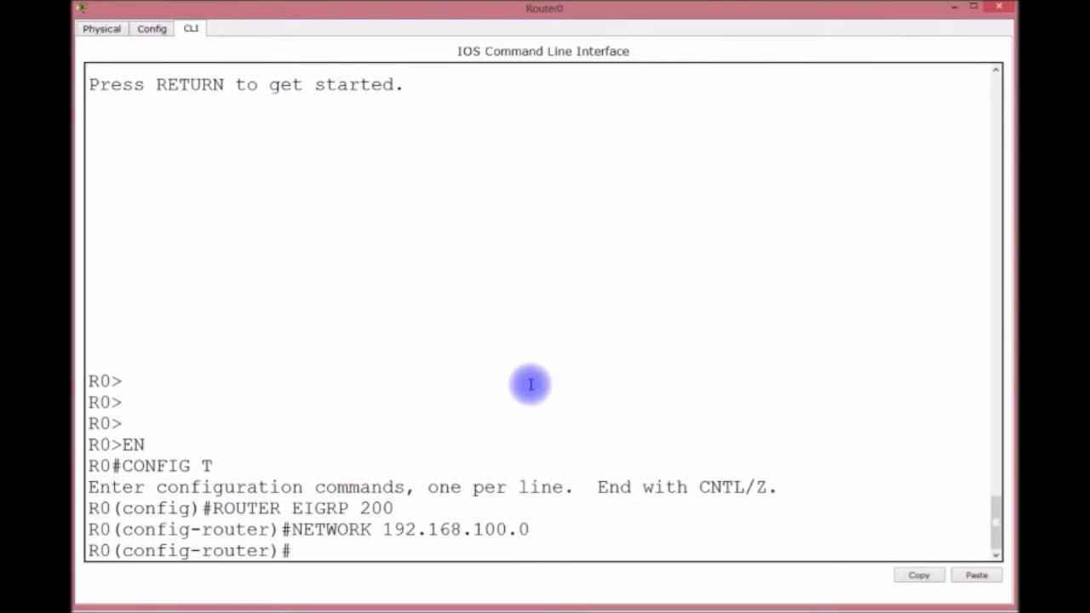
text(NETWORK)
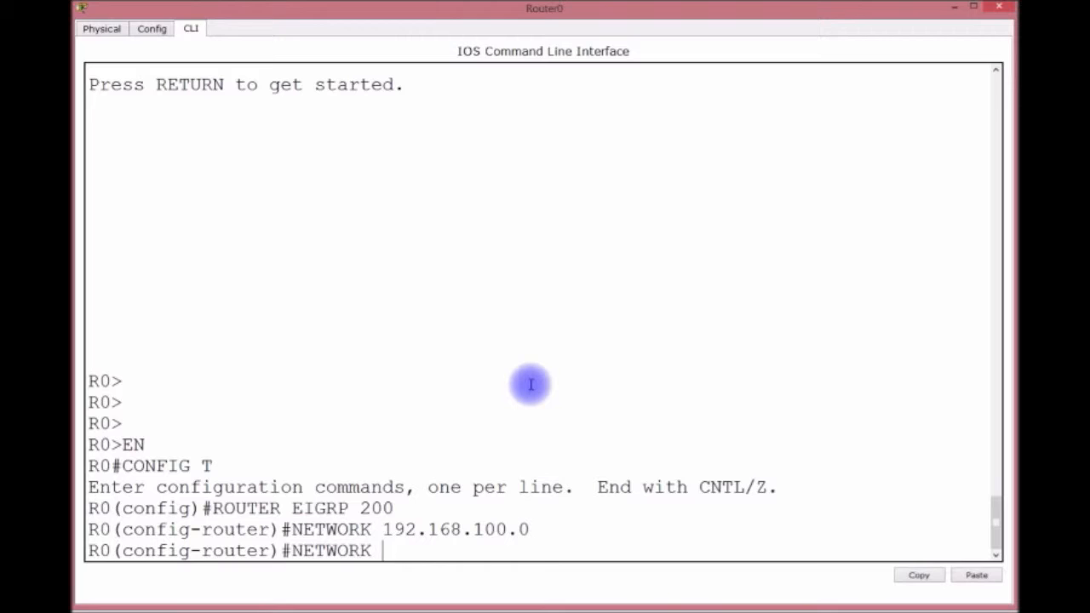
text( 10.0.0.0)
key(Return)
Disable EIGRP auto-summary on Router0, save its running configuration and return to the topology
text(NO AUTO)
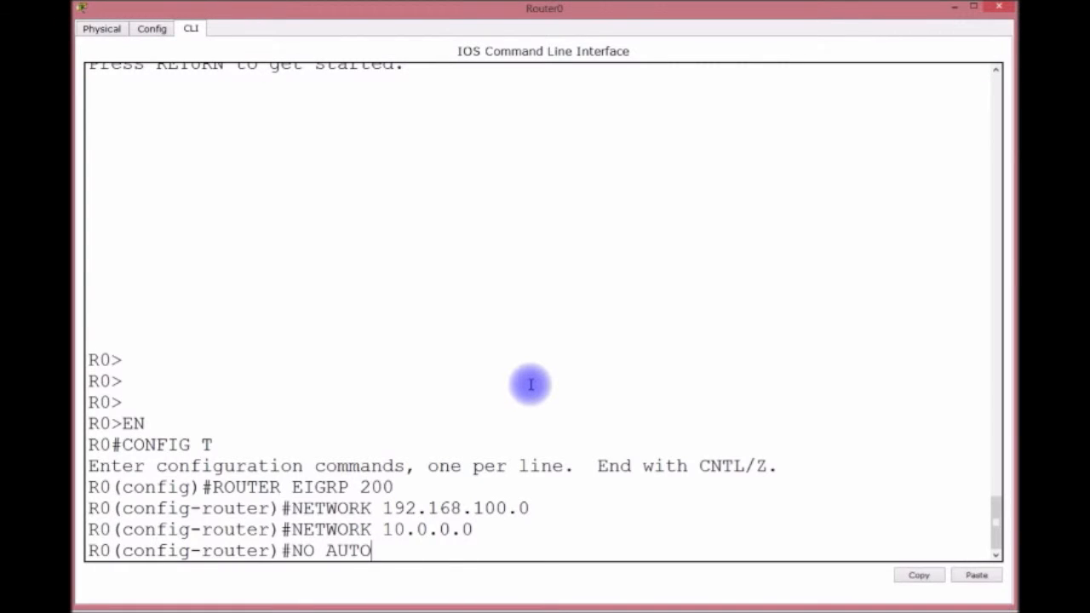
key(Tab)
key(Return)
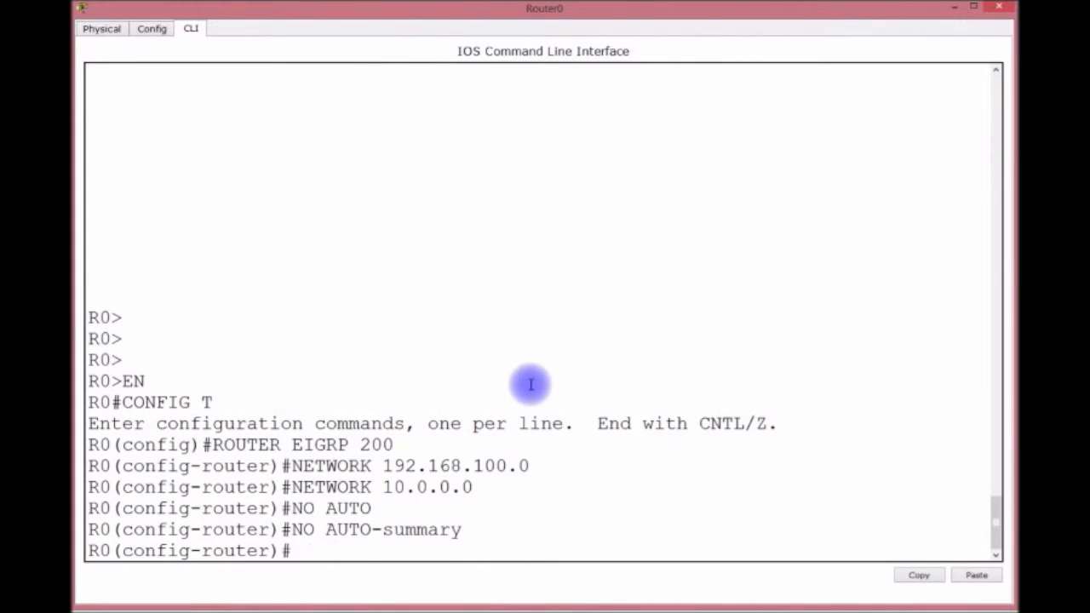
text(DO WR)
key(Return)
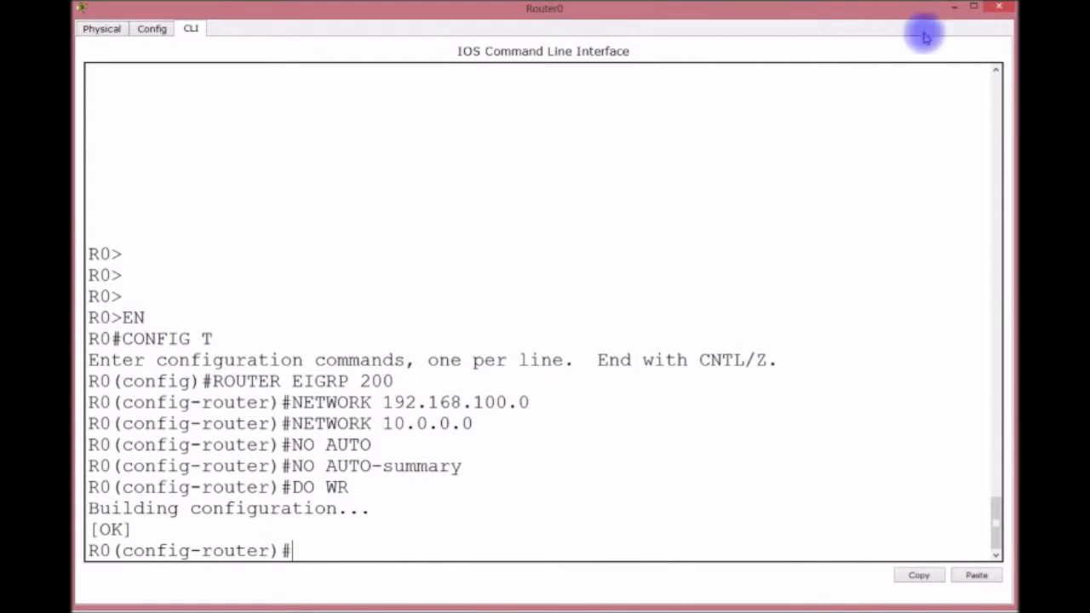
click(961, 8)
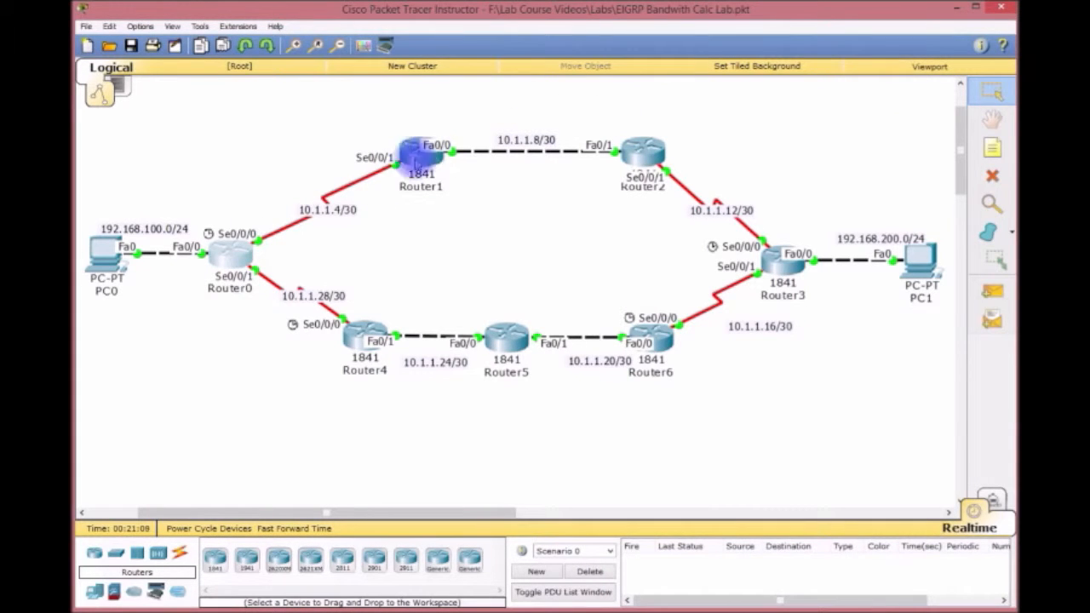
On Router1, leave interface configuration mode and start EIGRP with autonomous system number 200
click(423, 160)
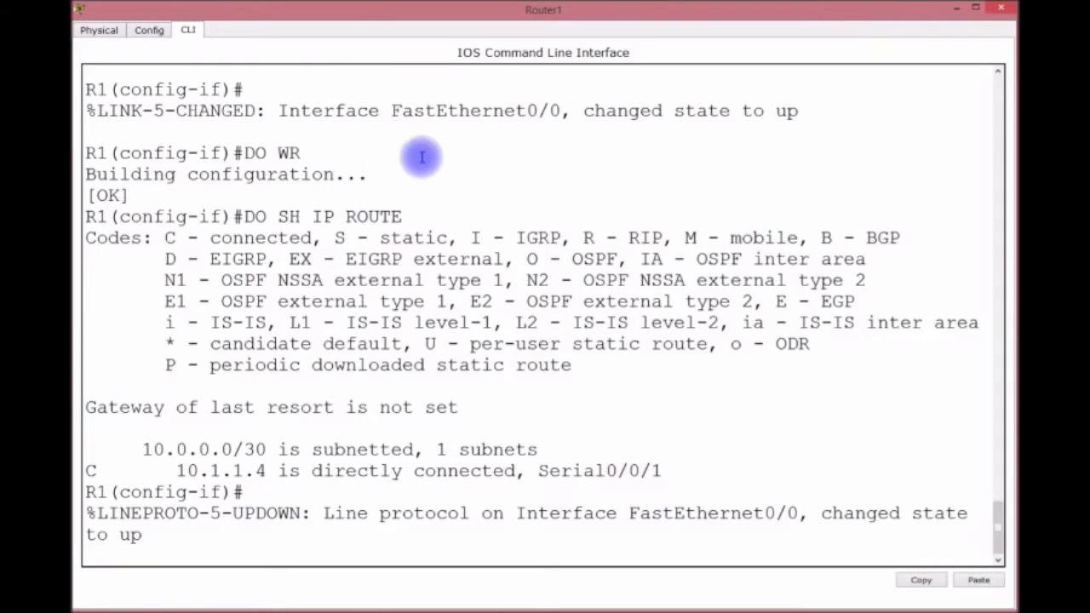
key(Return)
key(Return)
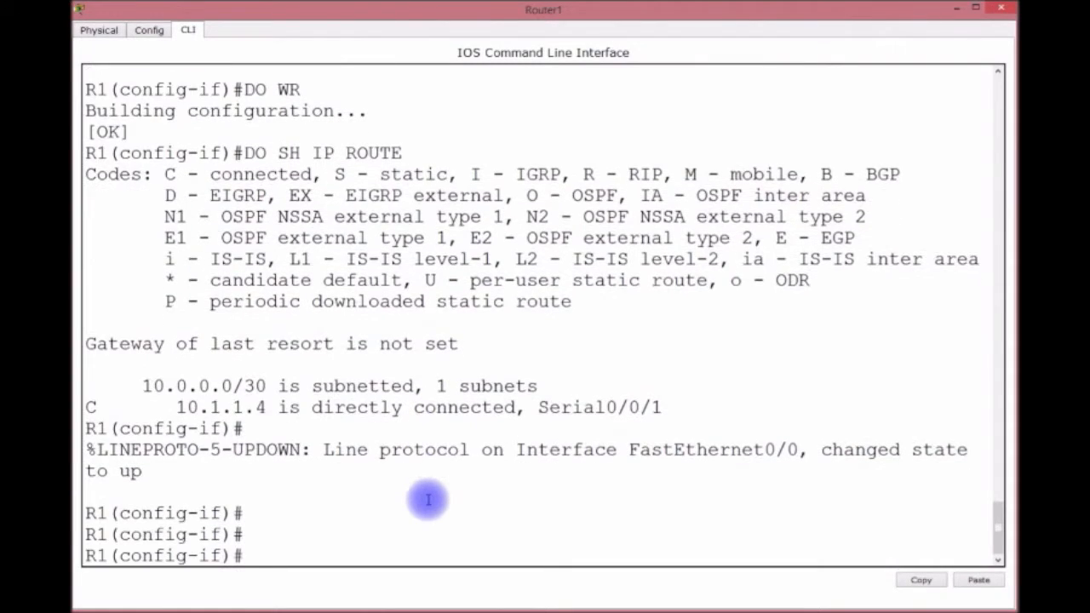
text(EXIT)
key(Return)
text(RO)
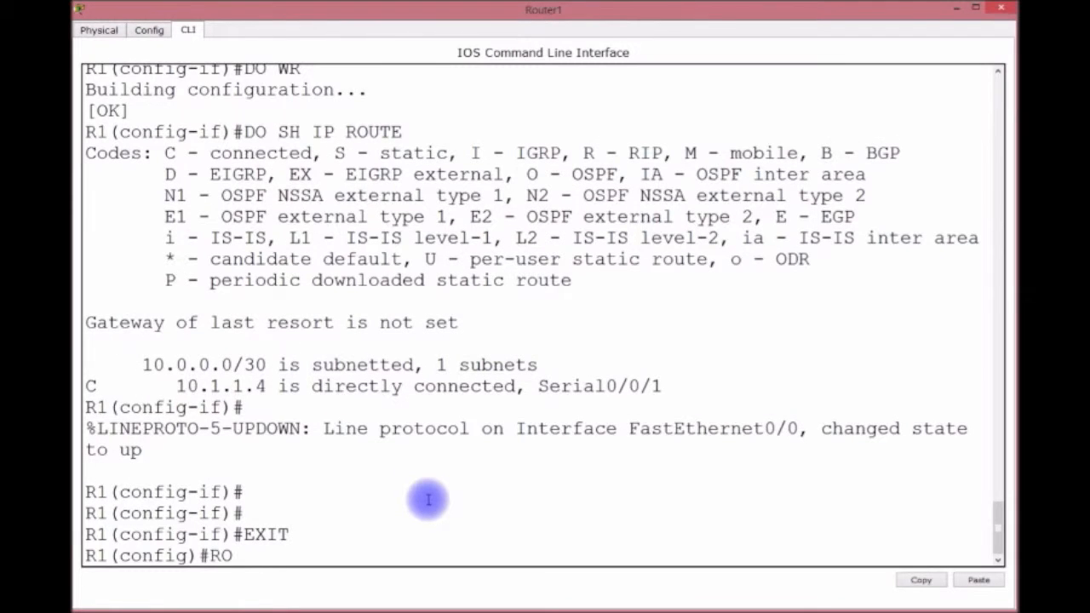
text(UTER EIGRP)
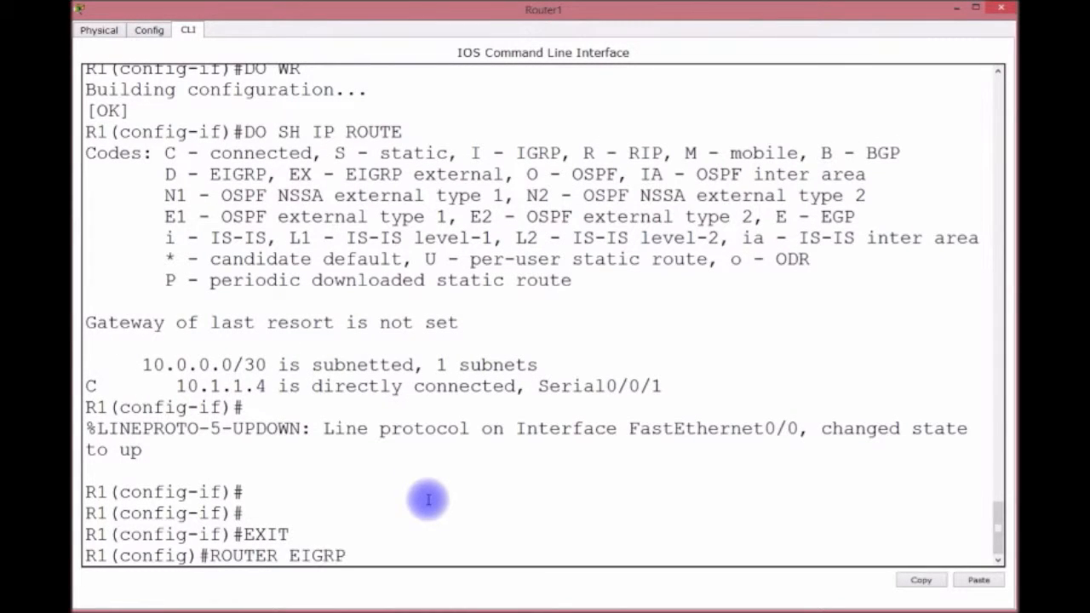
text( 200)
key(Return)
Advertise network 10.0.0.0 in Router1's EIGRP process
text(EN)
key(BackSpace)
key(BackSpace)
text(MNET)
key(BackSpace)
key(BackSpace)
key(BackSpace)
key(BackSpace)
text(NET)
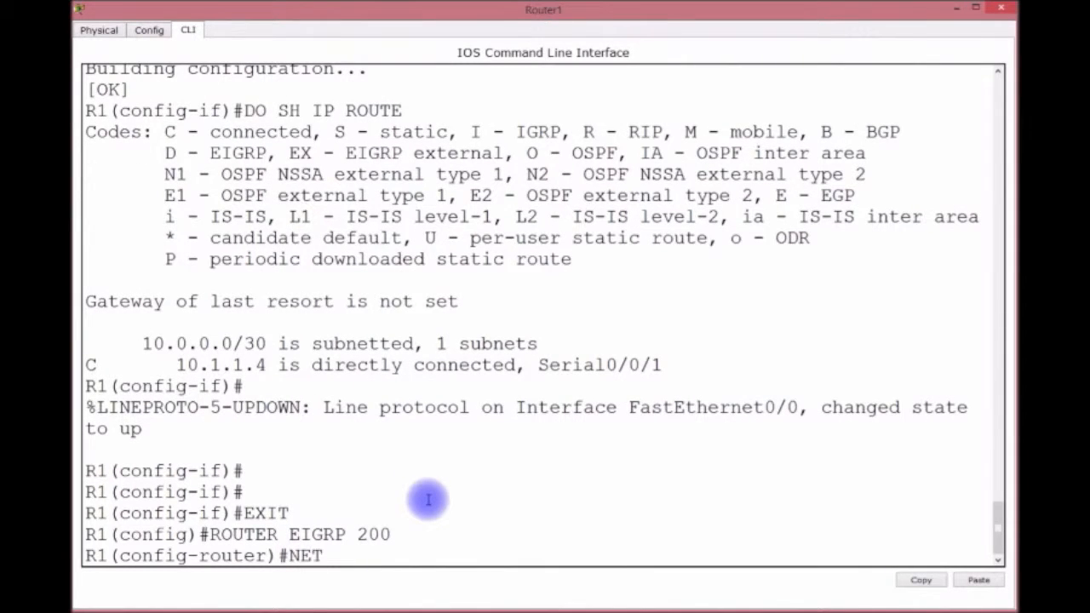
text(WORK 10.0.0.0)
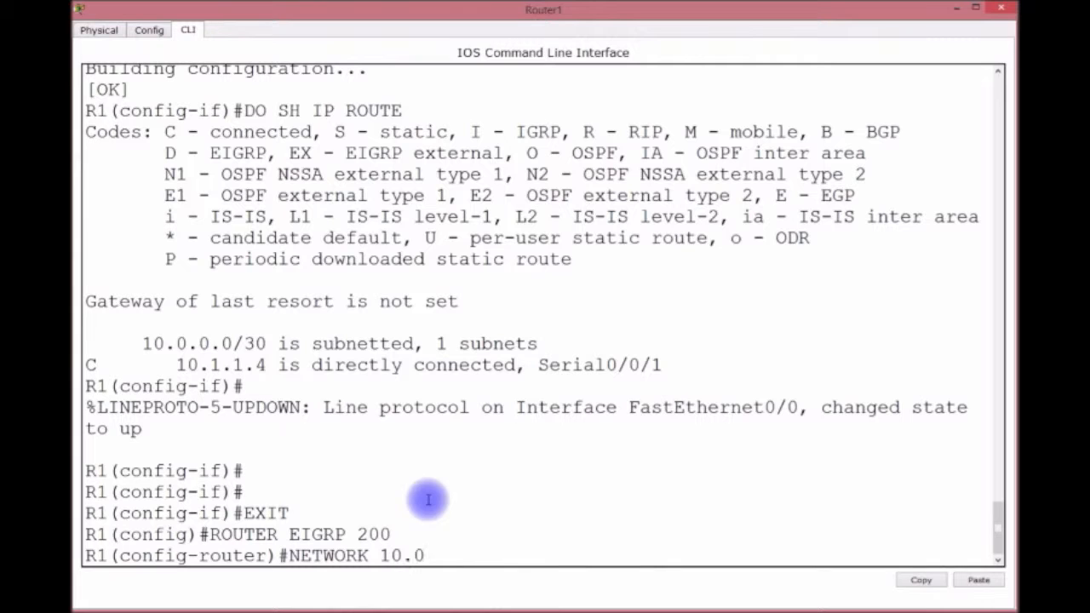
key(Return)
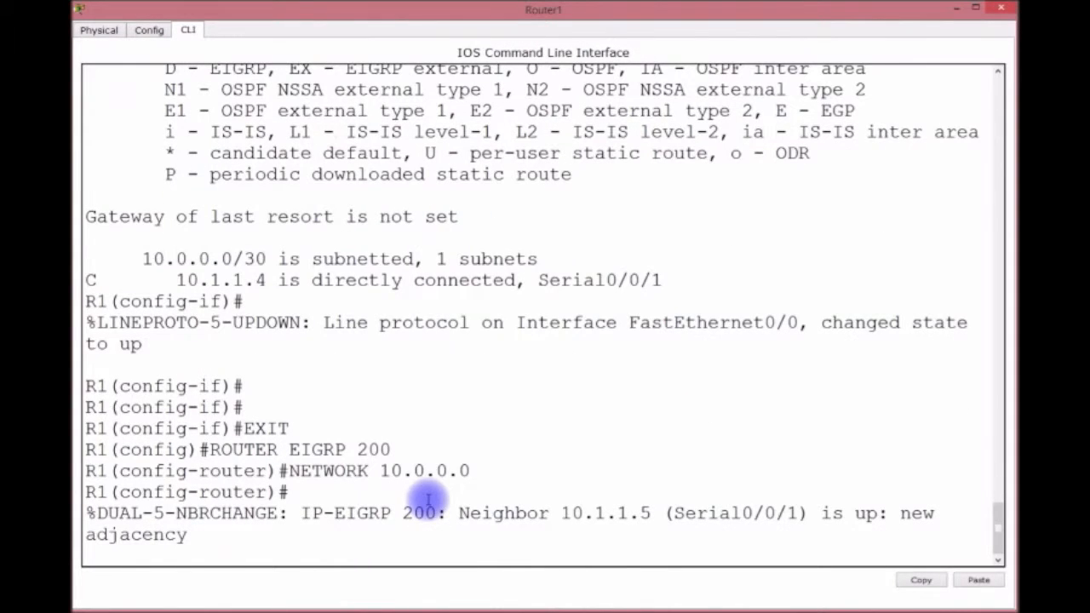
Disable EIGRP auto-summary on Router1 and save its running configuration
key(Return)
text(NO AUTo-summary)
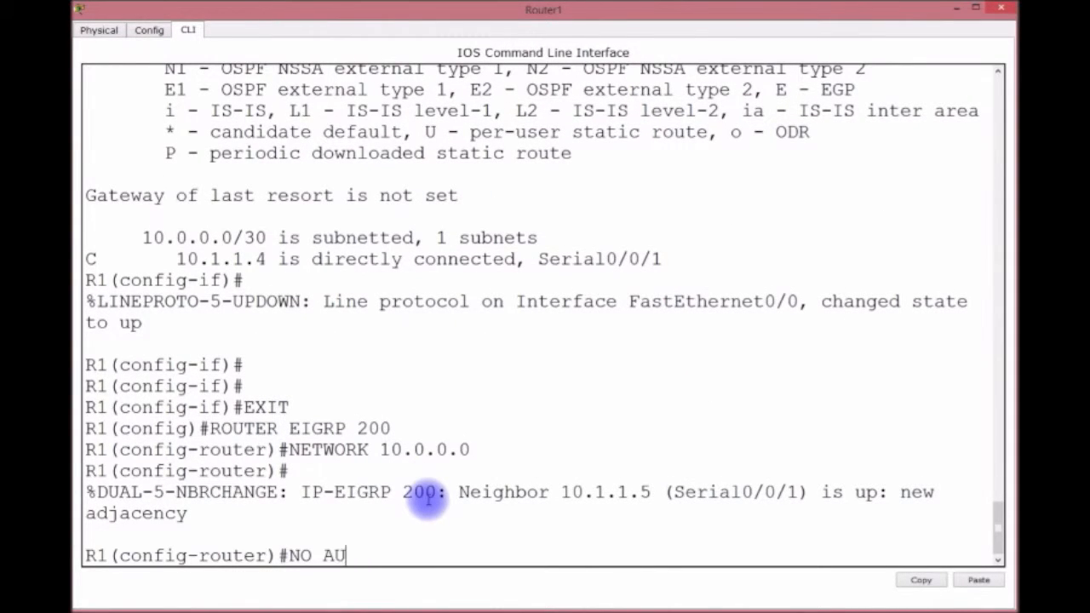
key(Tab)
key(Return)
text(DO WR)
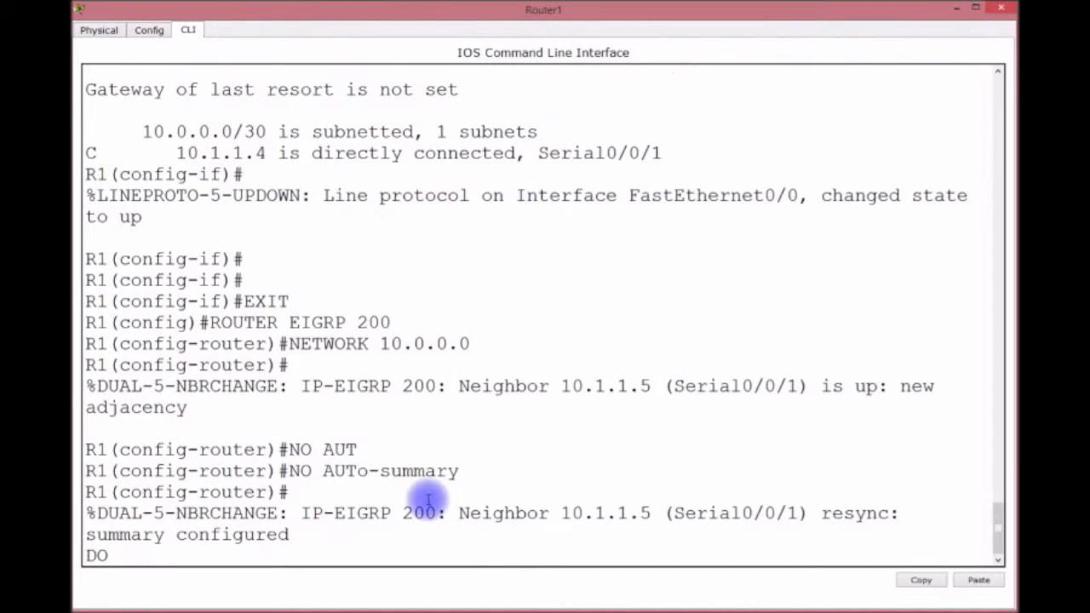
key(Return)
Display Router1's IP routing table, examine the EIGRP-learned routes and return to the topology
text(DO SH)
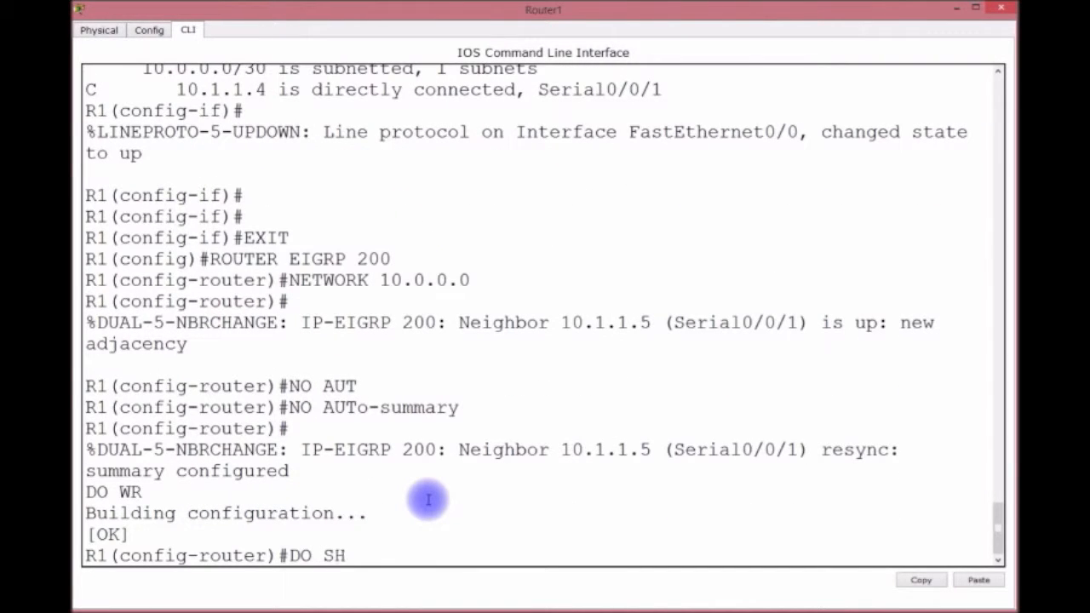
text( IP ROUTE)
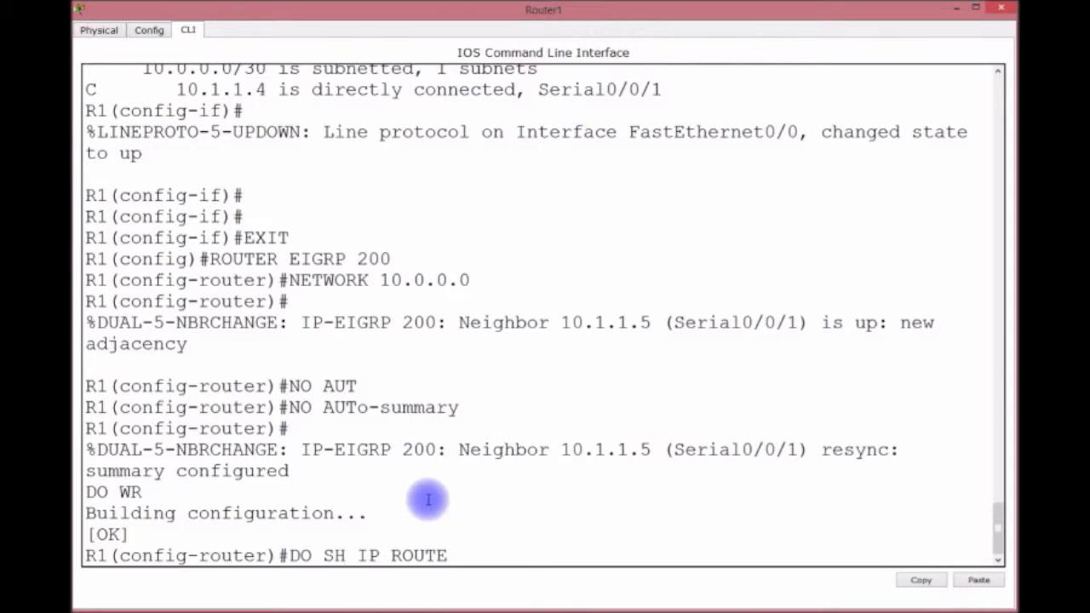
key(Return)
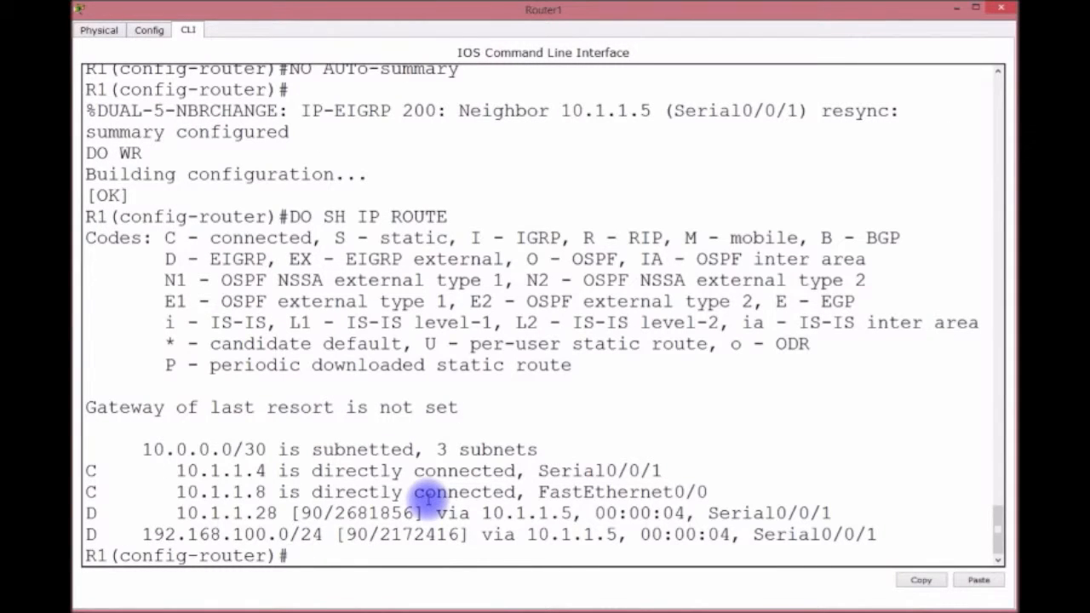
drag(155, 514, 271, 514)
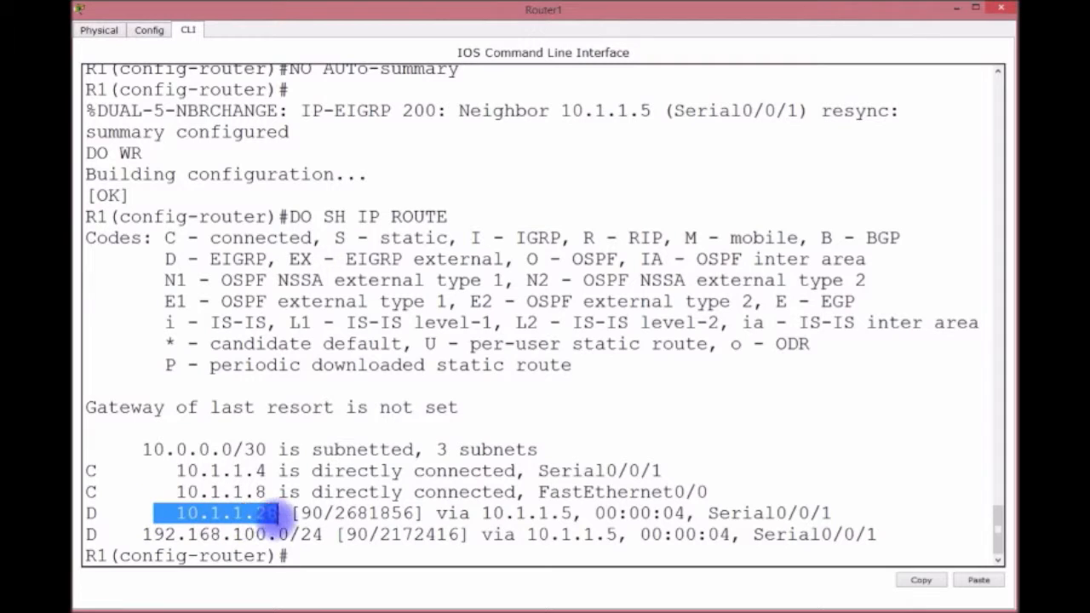
drag(133, 534, 286, 537)
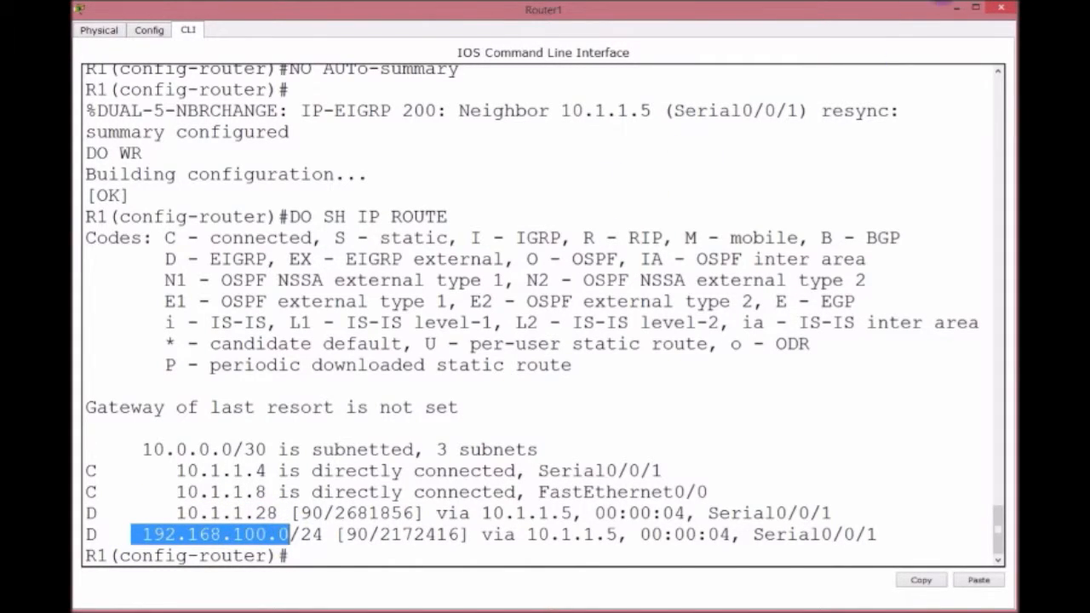
click(954, 9)
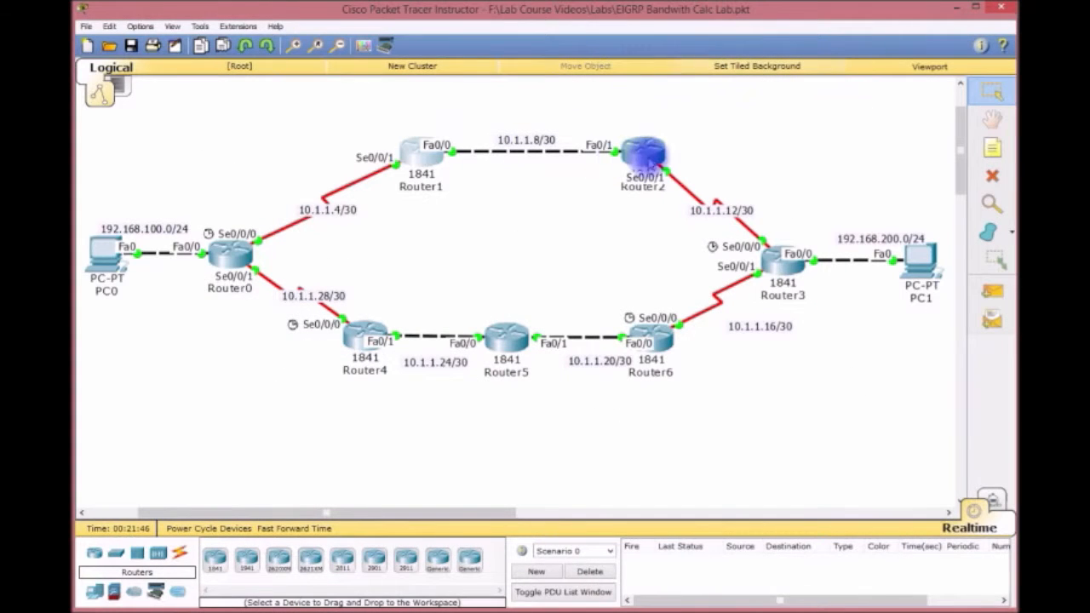
On Router2, leave interface configuration mode and start EIGRP with autonomous system number 200
click(648, 155)
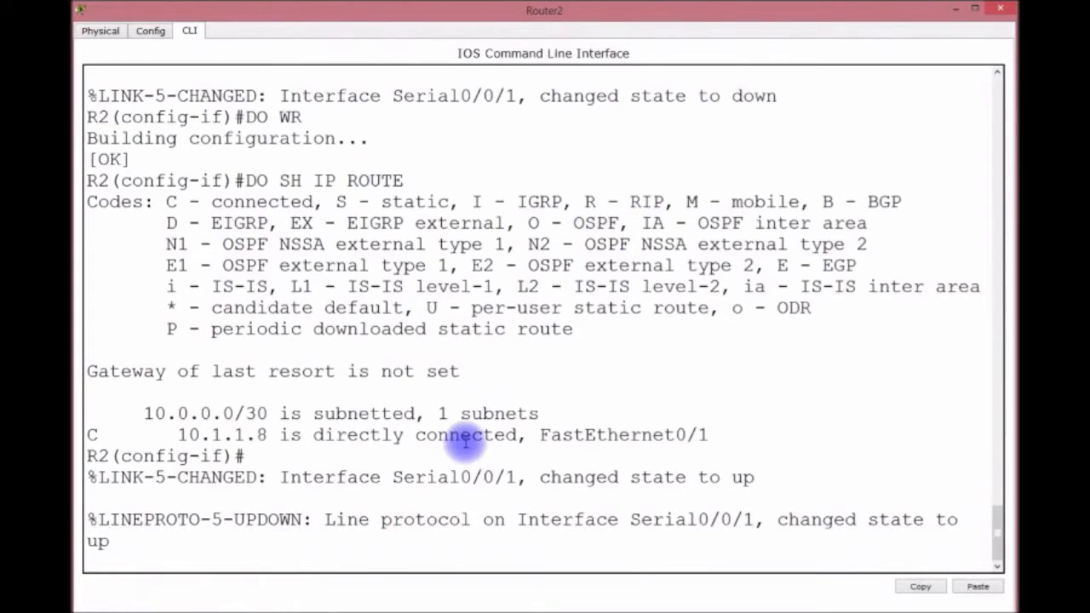
key(Return)
key(Return)
key(Return)
key(Return)
text(EXTI)
key(Return)
text(EXIT)
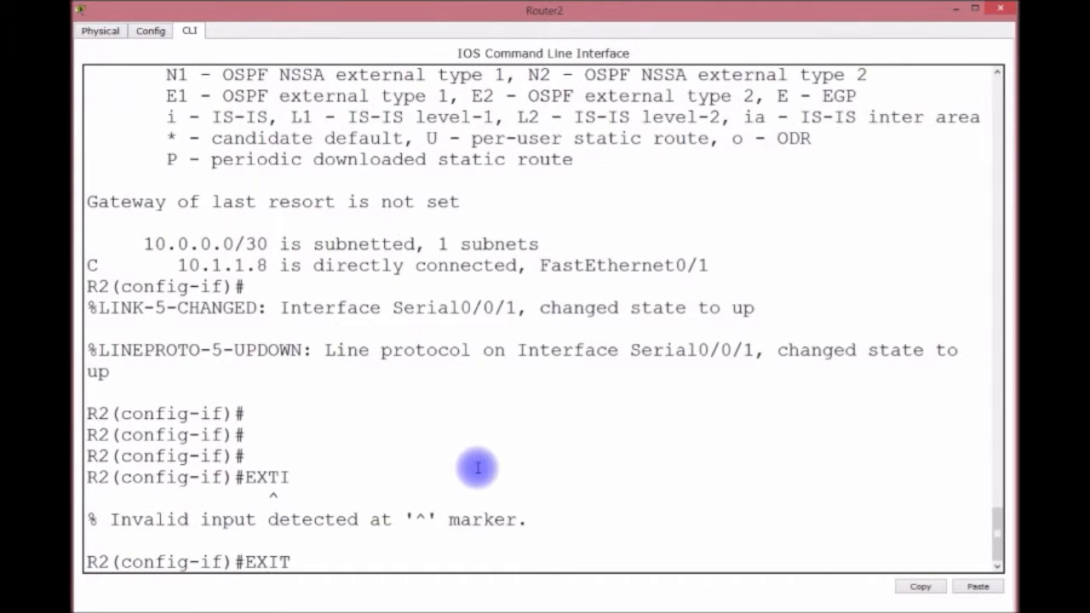
key(Return)
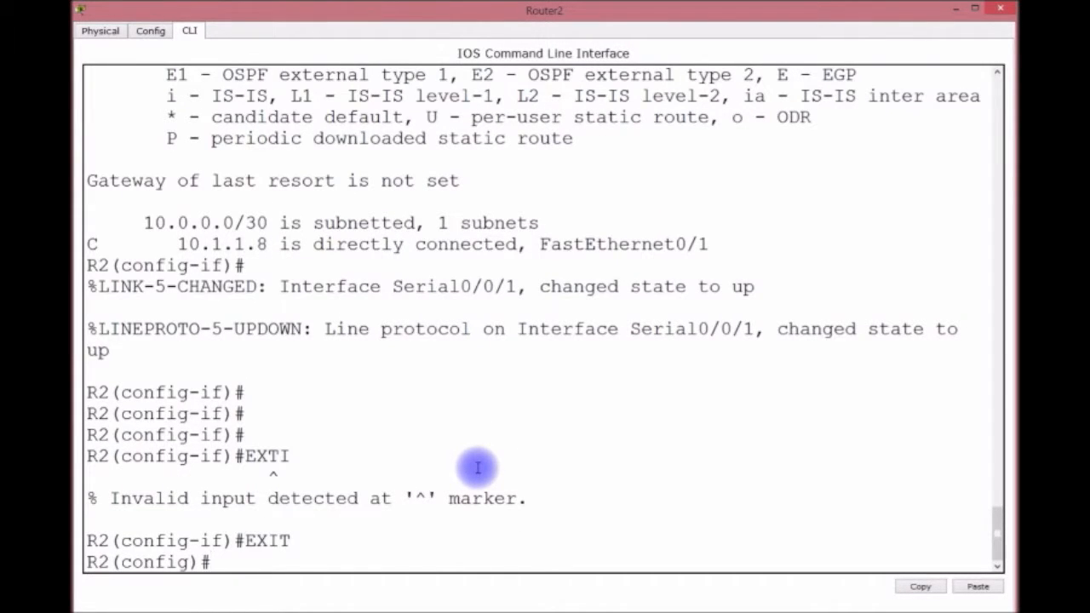
text(ROUTER E)
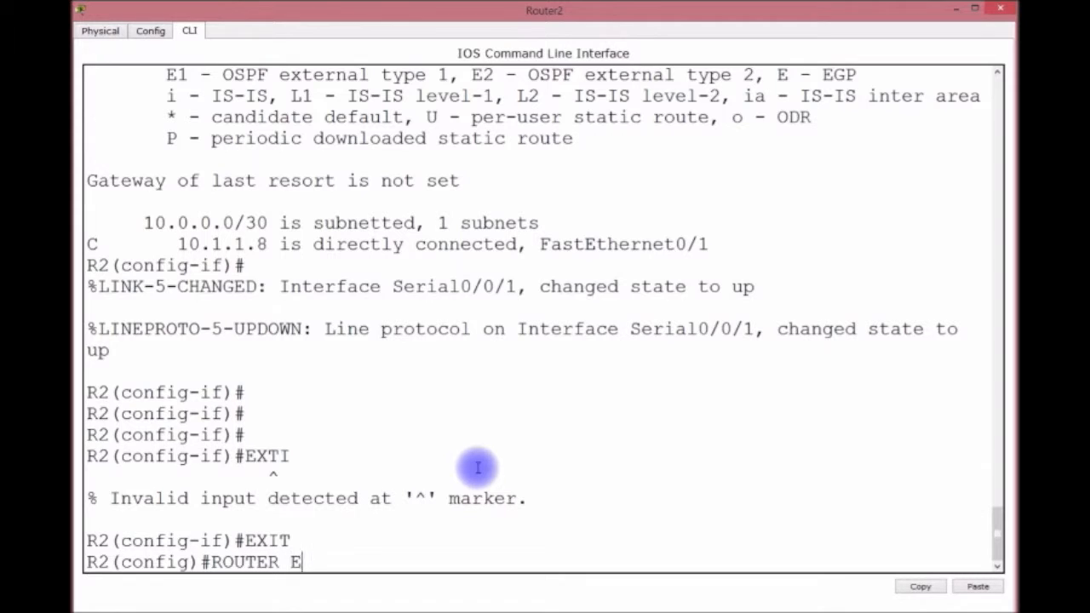
text(IGRP 200)
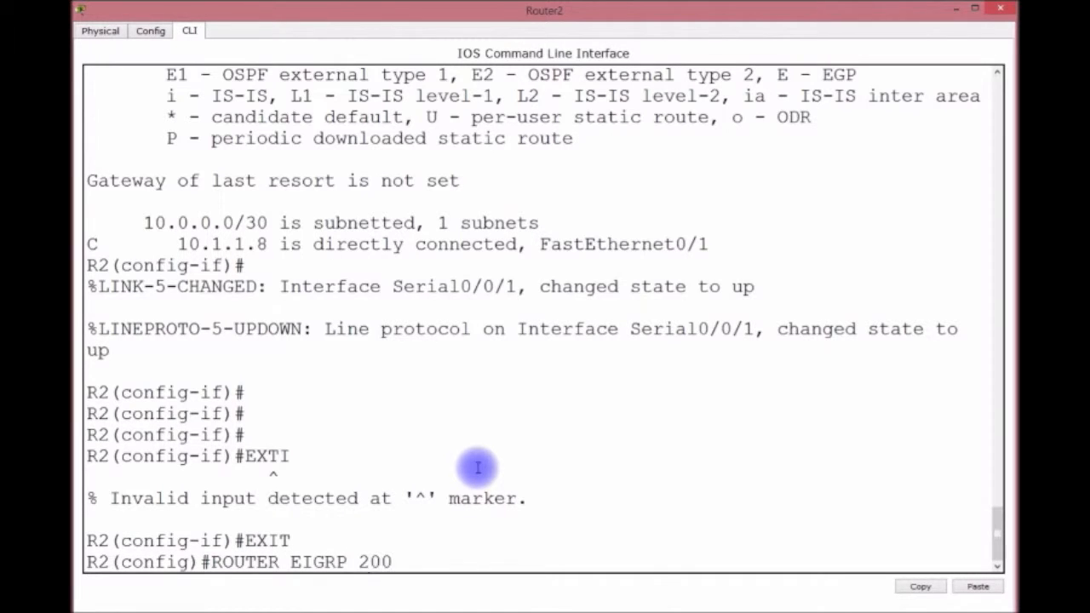
key(Return)
Advertise network 10.0.0.0 in Router2's EIGRP 200 process
text(NET)
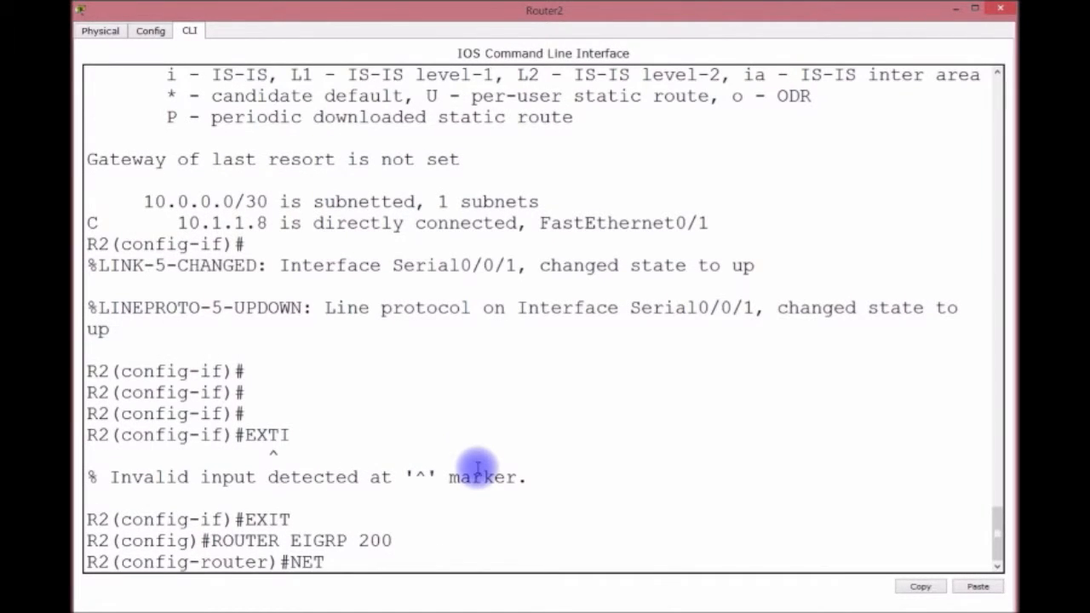
text(WORK 10.0.0.0)
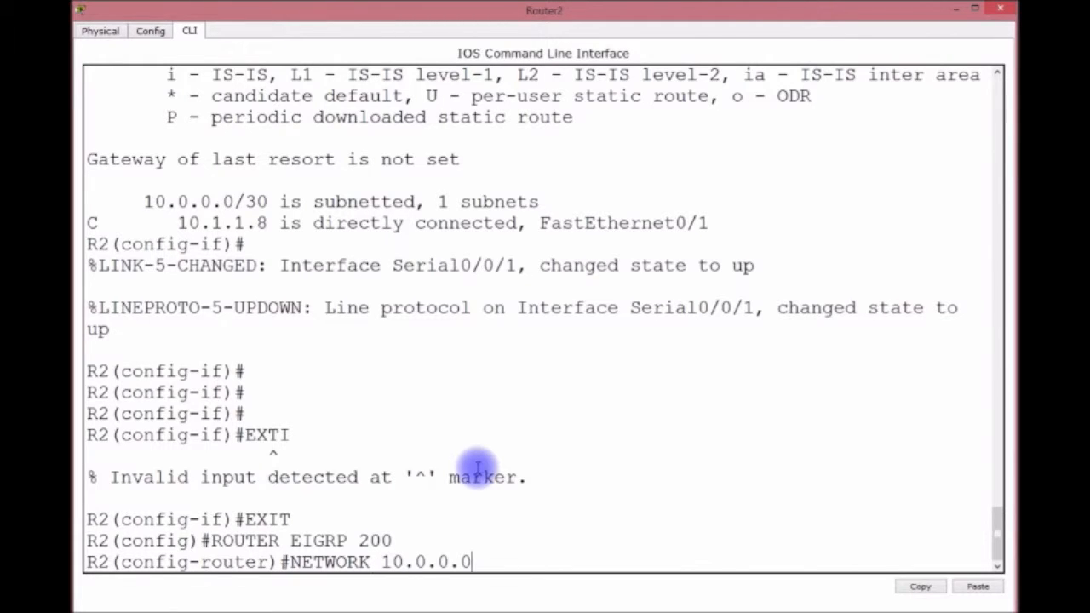
key(Return)
key(Return)
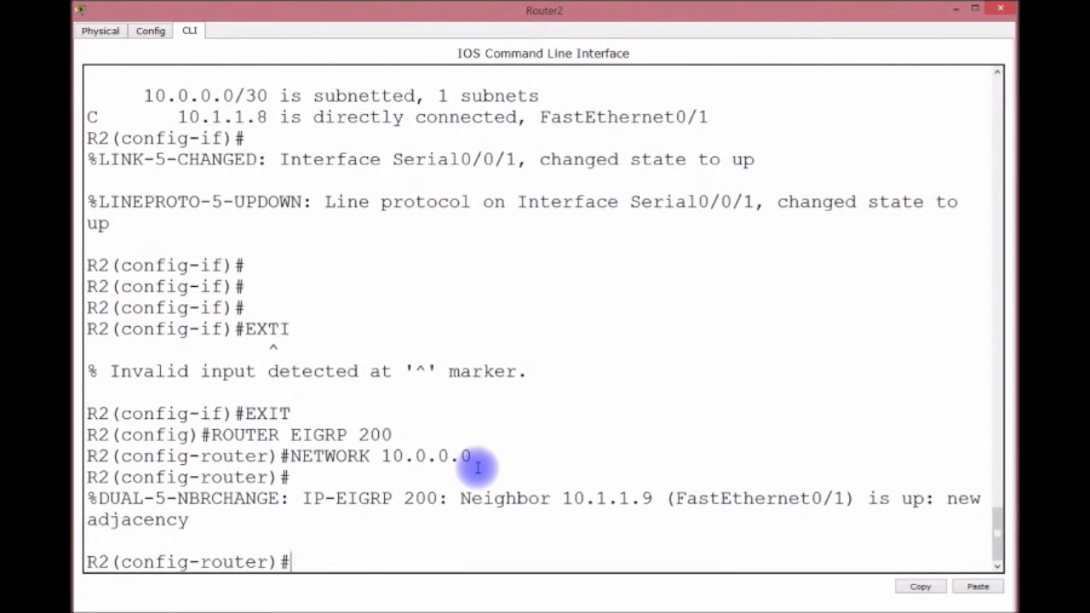
Disable EIGRP auto-summary on Router2, save its running configuration and return to the topology
text(NO AUT)
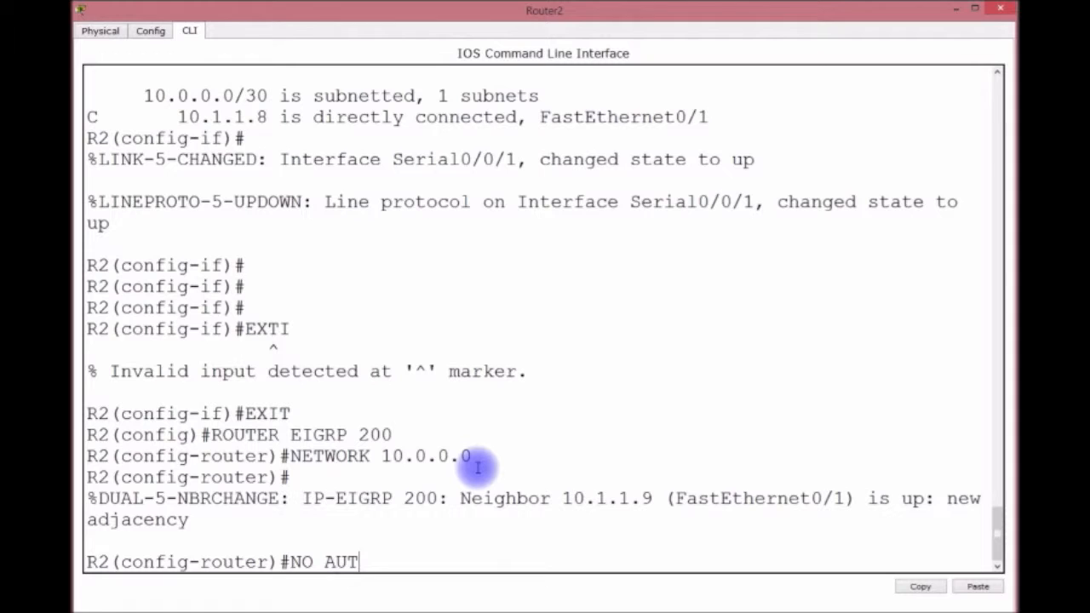
key(Tab)
key(Return)
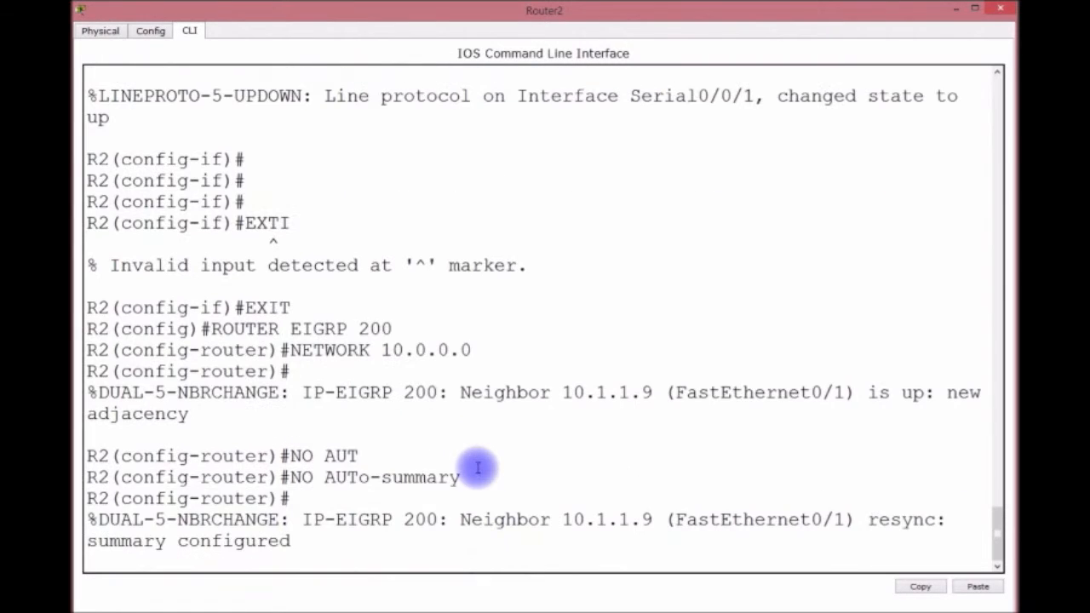
key(Return)
text(DO WR)
key(Return)
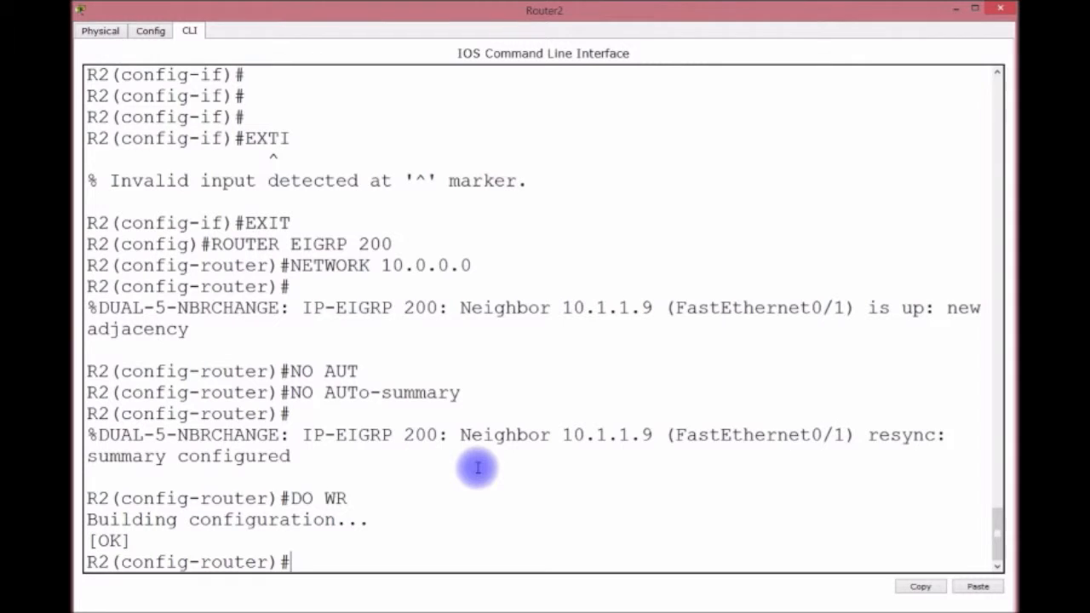
click(955, 10)
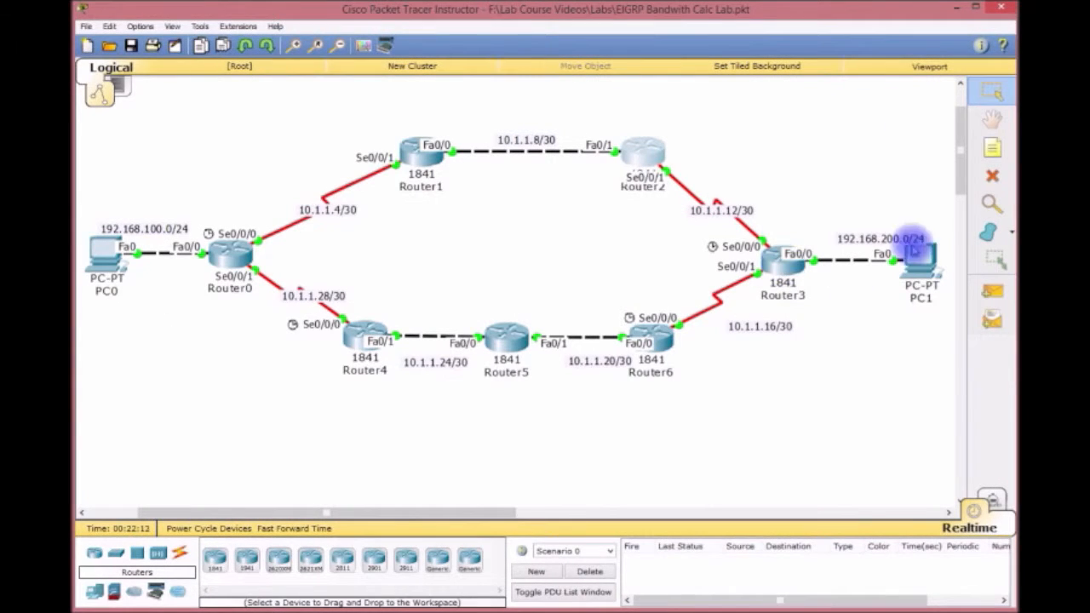
On Router3, leave interface configuration mode and start EIGRP with autonomous system number 200
click(764, 251)
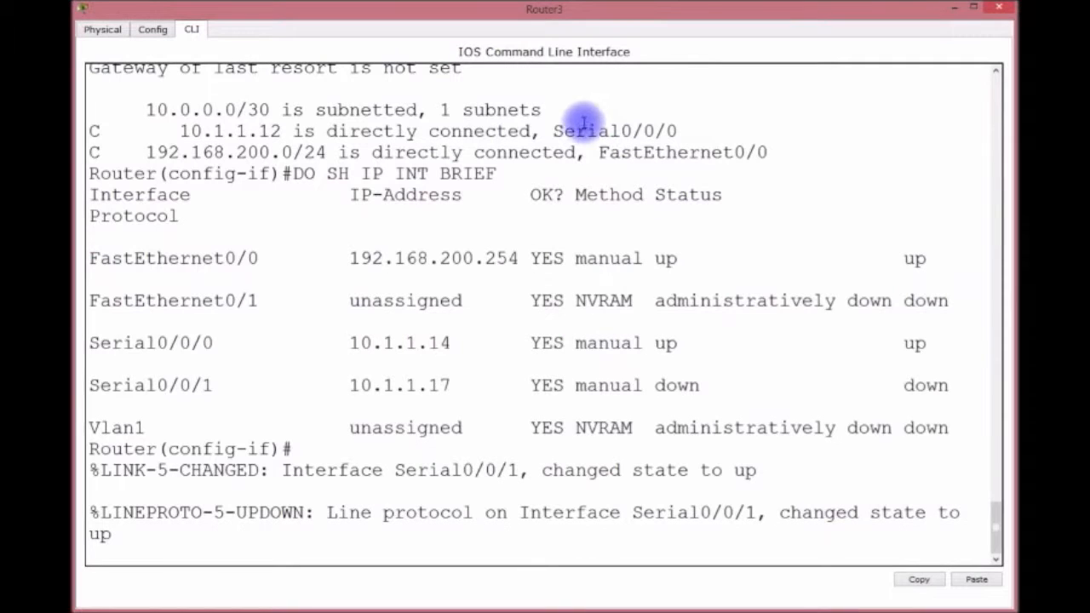
key(Return)
key(Return)
key(Return)
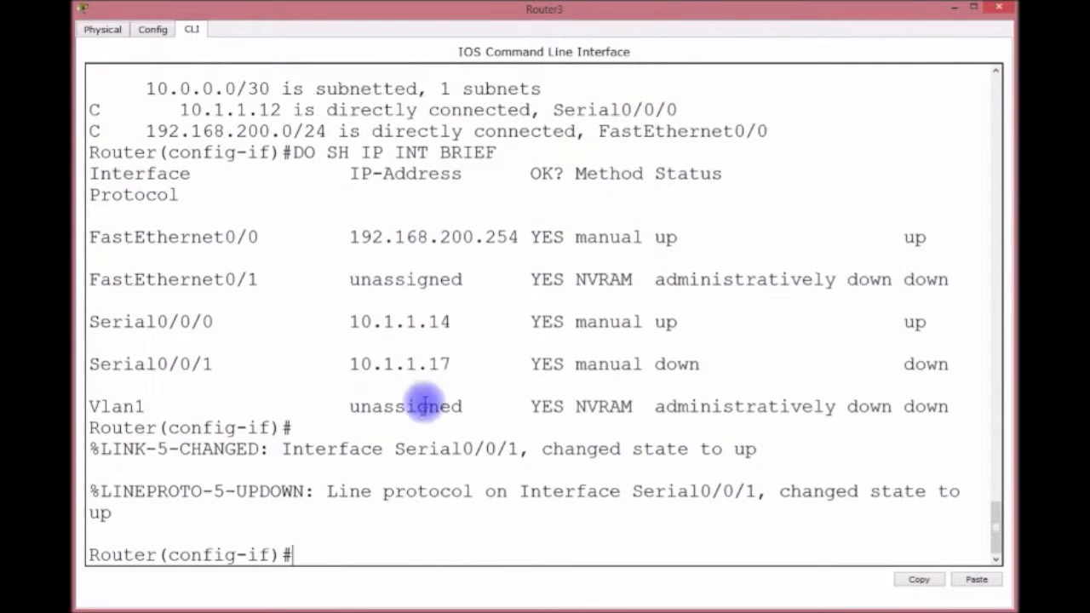
text(EXIT)
key(Return)
text(ROUER)
key(BackSpace)
key(BackSpace)
text(TE)
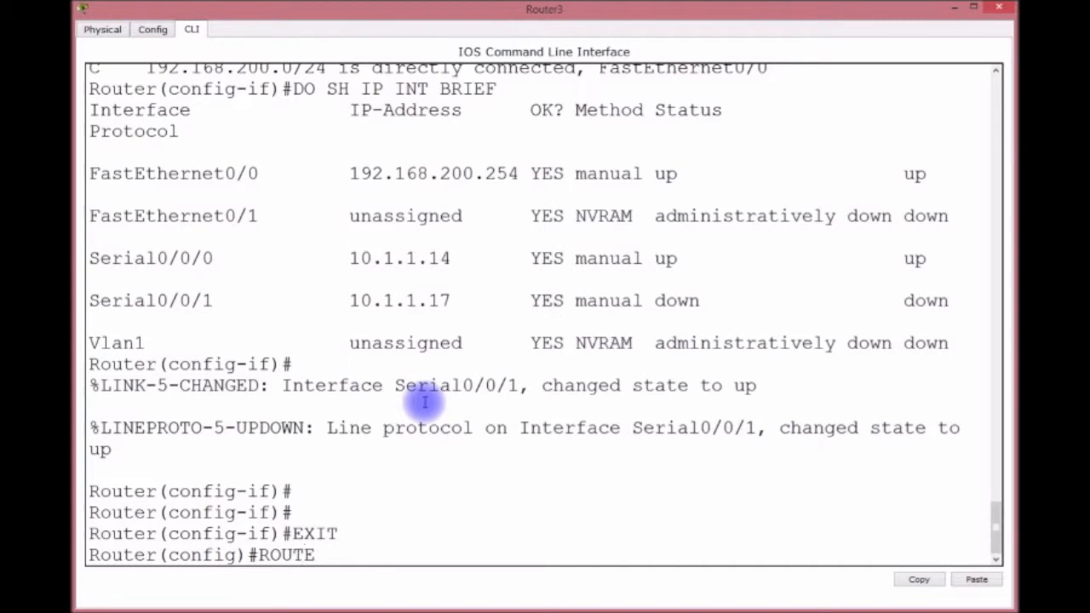
text(R EIGRP 200)
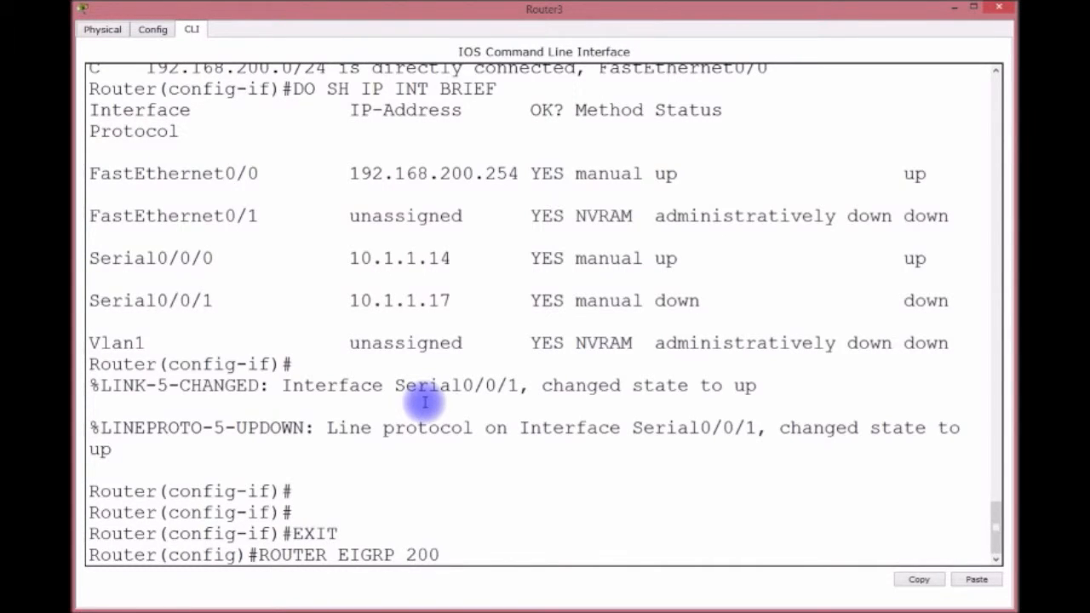
key(Return)
Advertise networks 192.168.200.0 and 10.0.0.0 in Router3's EIGRP process
text(NETWORK 1)
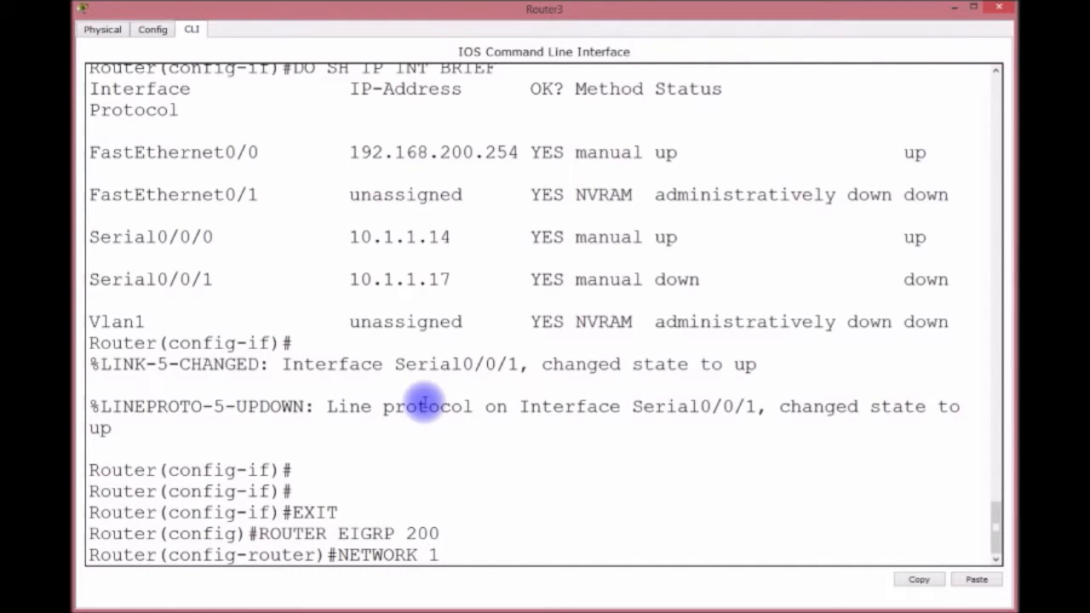
text(92.168.200.0)
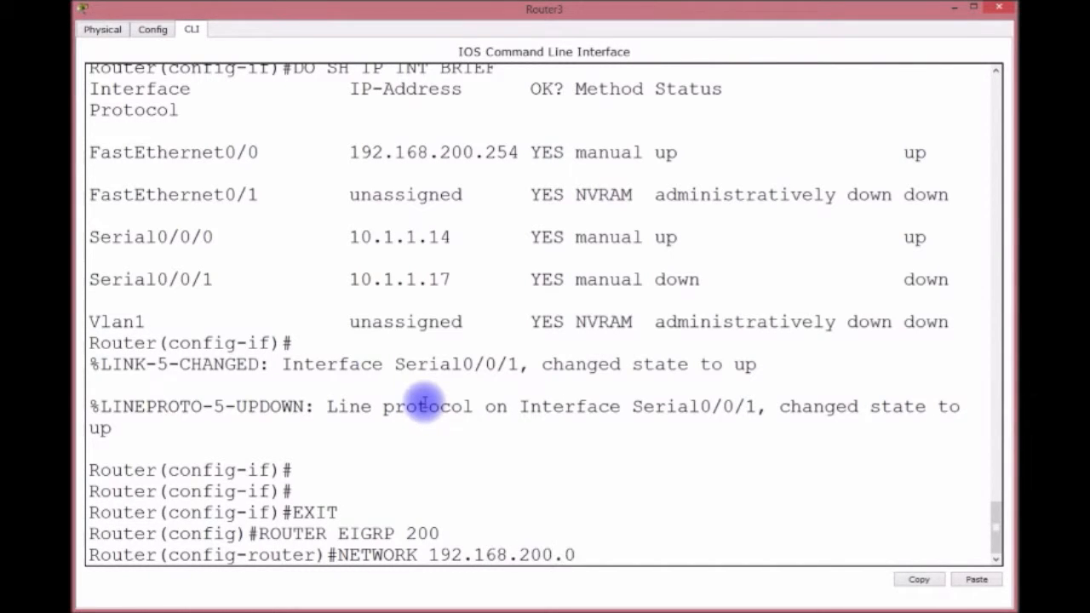
key(Return)
text(NETWORK)
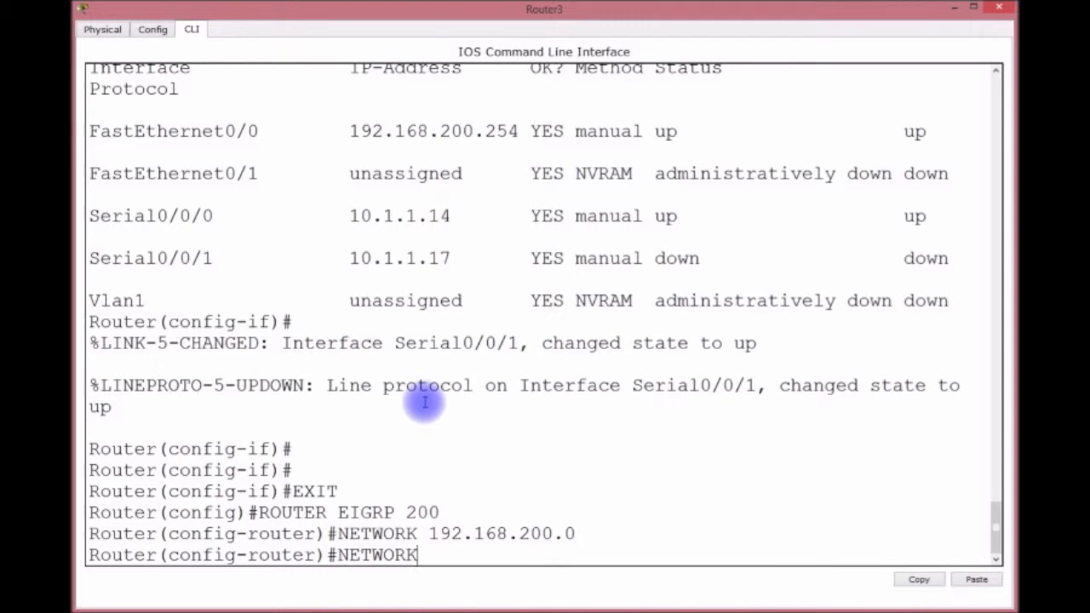
text( 10.0.0.0)
key(Return)
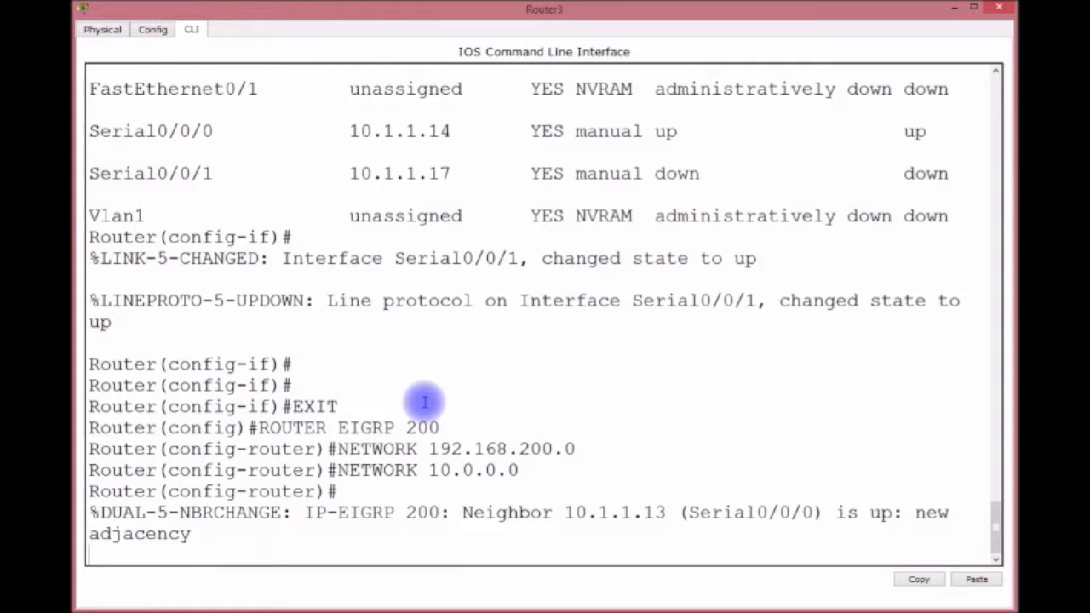
key(Return)
Disable EIGRP auto-summary on Router3, save its running configuration and return to the topology
text(NO AU)
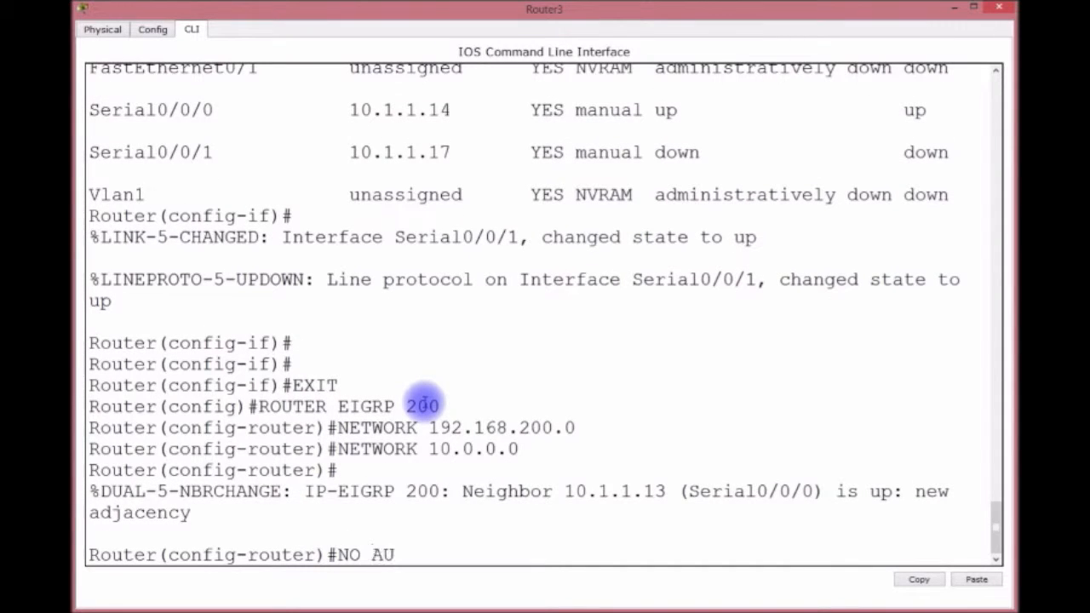
key(Tab)
key(Return)
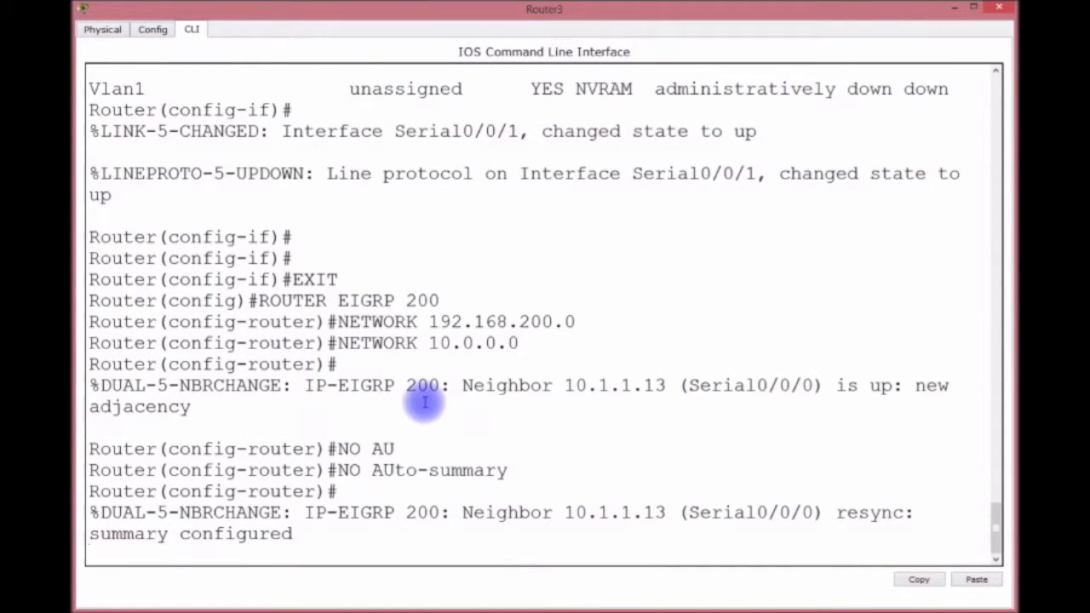
key(Return)
text(DO WR)
key(Return)
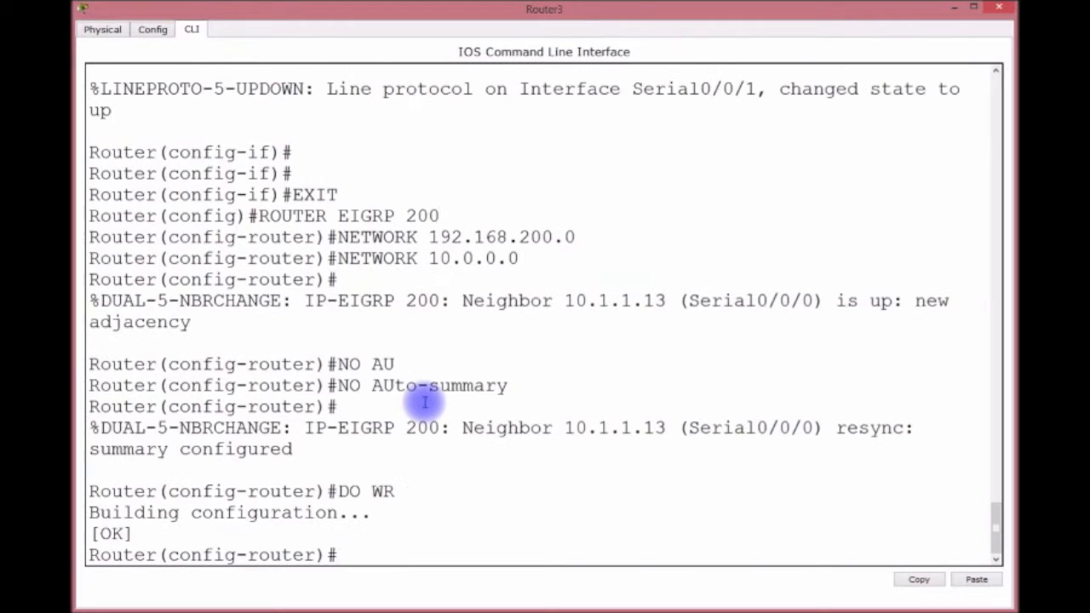
click(954, 10)
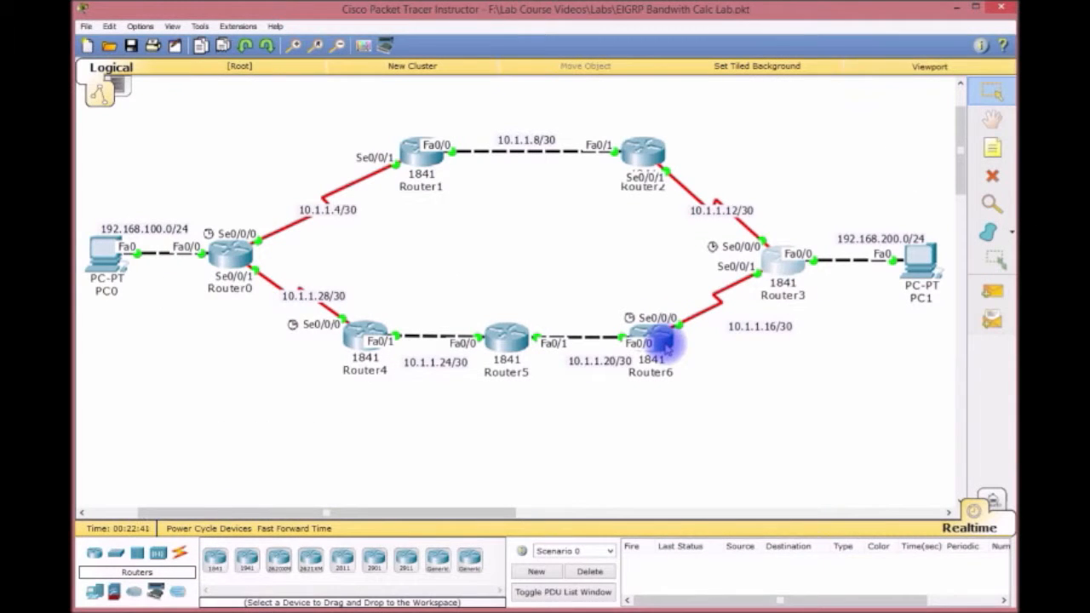
On Router6, leave interface configuration mode and start EIGRP with autonomous system number 200
click(665, 343)
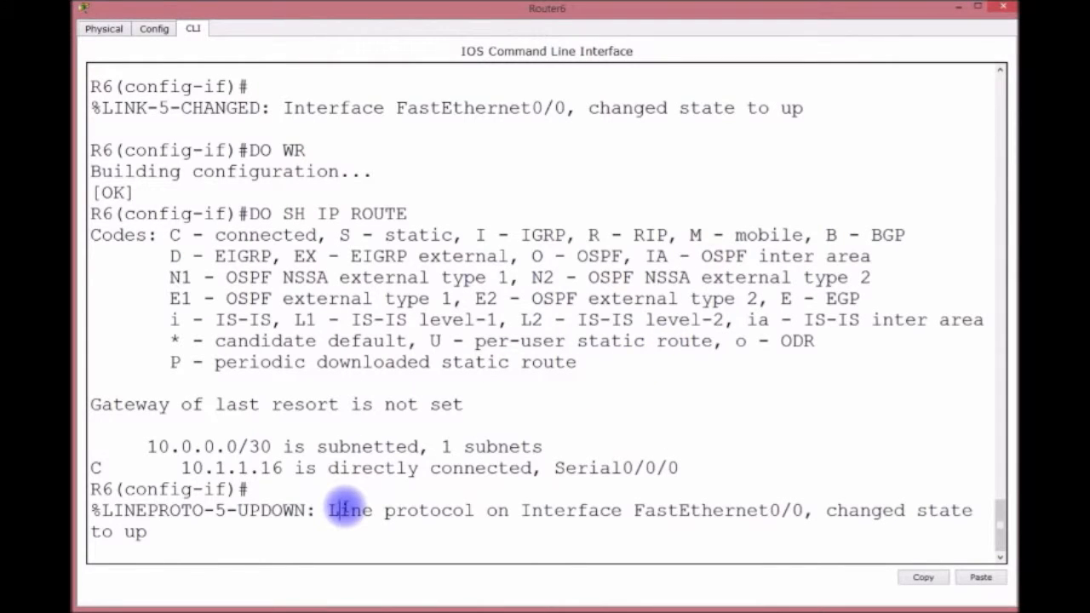
key(Return)
key(Return)
key(Return)
text(EXIT)
key(Return)
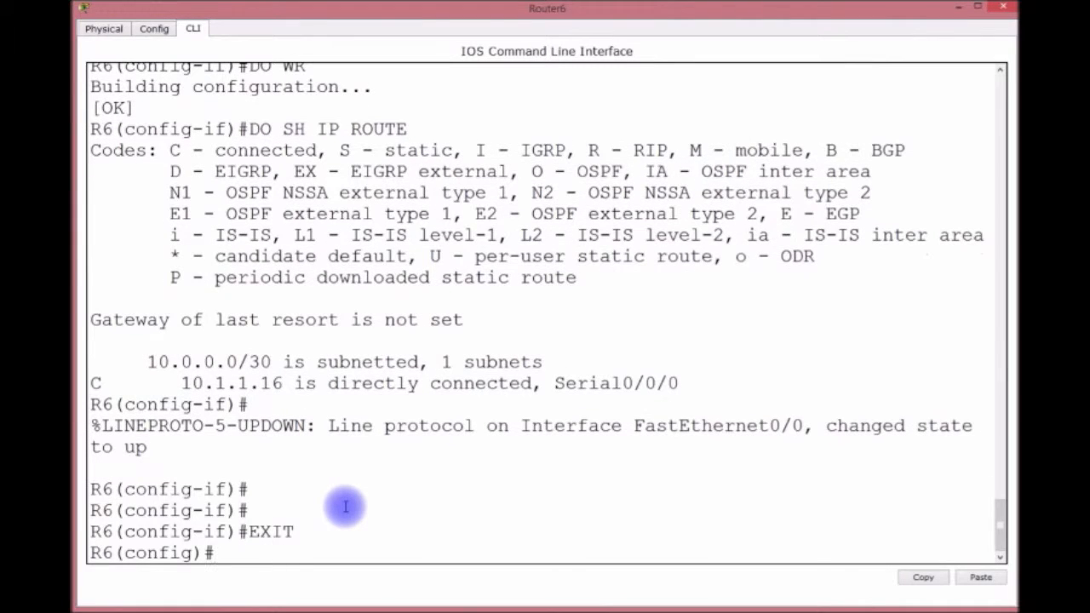
text(ROUER)
key(BackSpace)
key(BackSpace)
text(TER EIGRP)
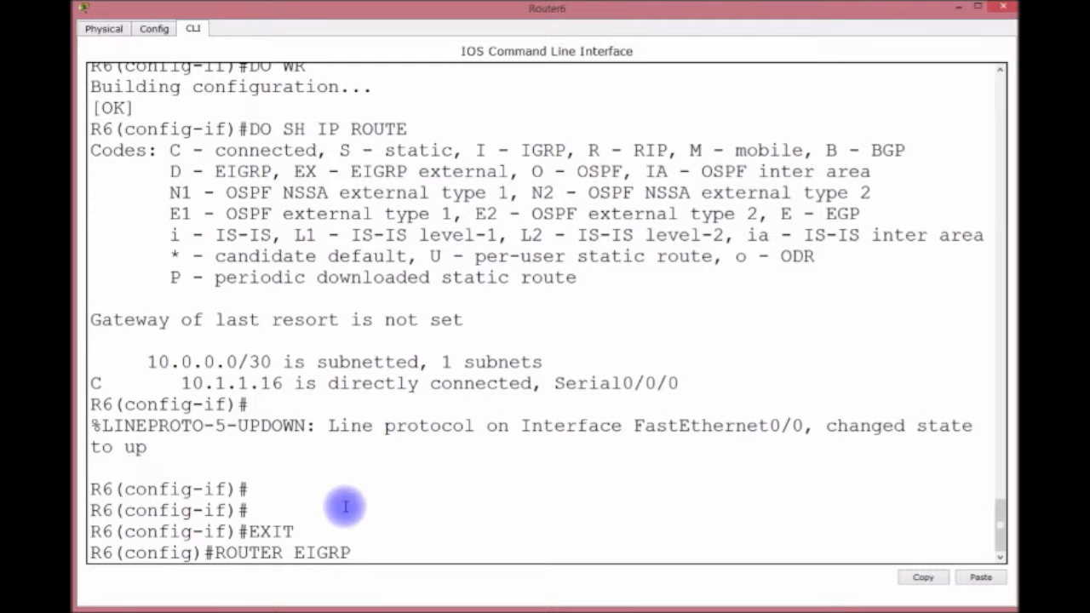
text( 200)
key(Return)
Advertise network 10.0.0.0 in Router6's EIGRP process
text(NET)
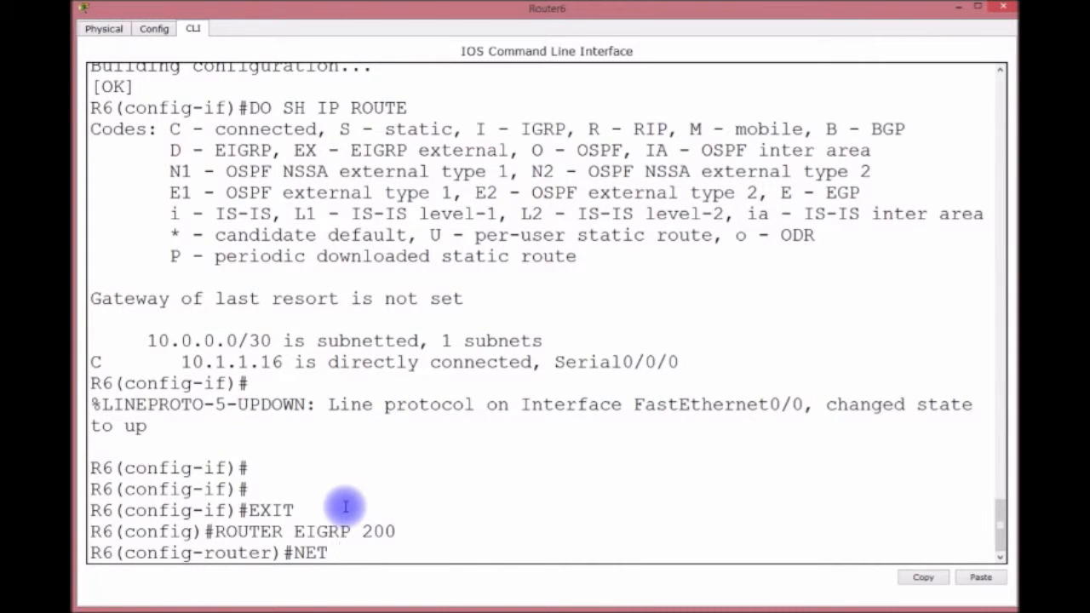
text(10.0.0.0)
key(Return)
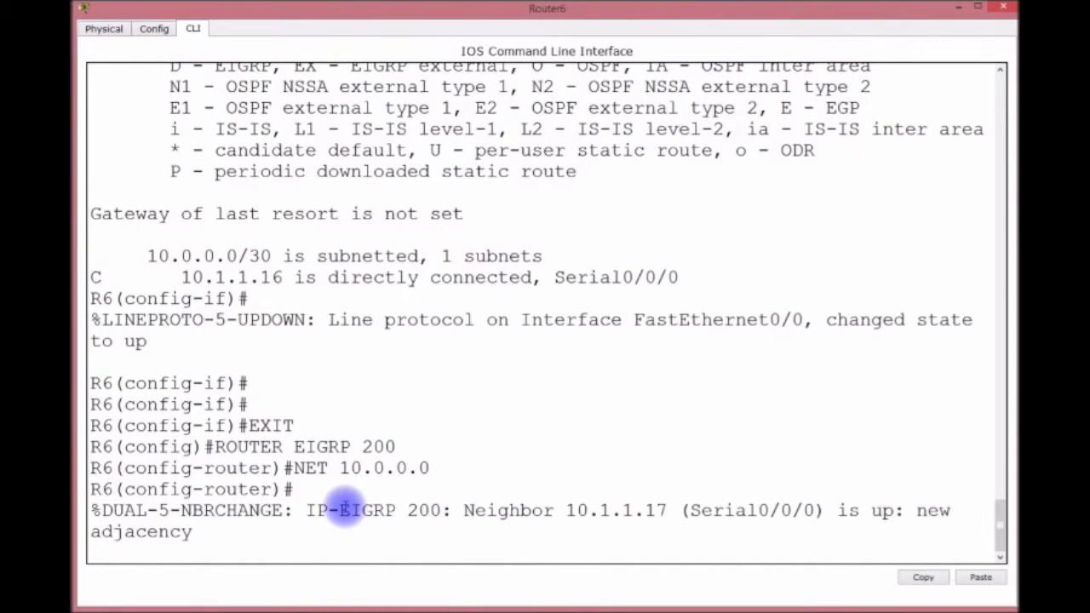
key(Return)
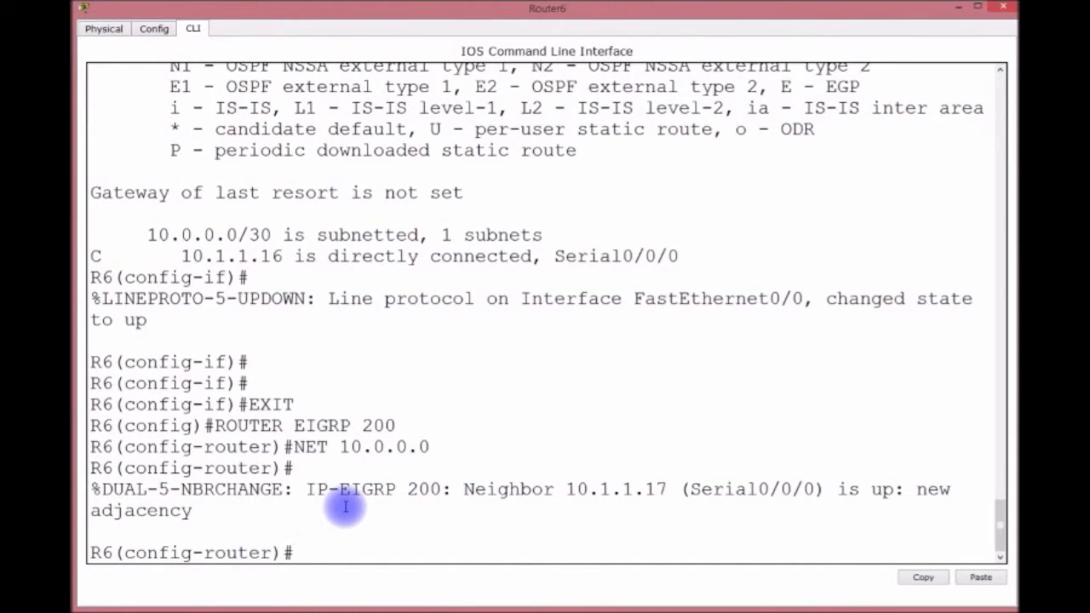
Disable EIGRP auto-summary on Router6, save its running configuration and return to the topology
text(NO A)
text(U)
key(Tab)
key(Return)
text(K)
text(OI WR)
key(BackSpace)
key(BackSpace)
text(WR)
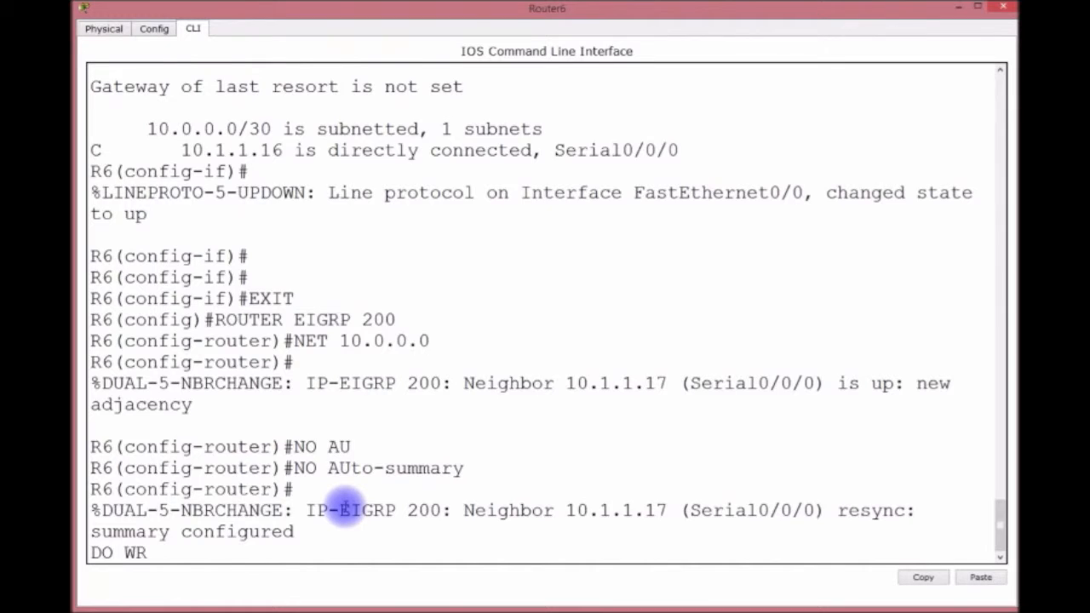
key(Return)
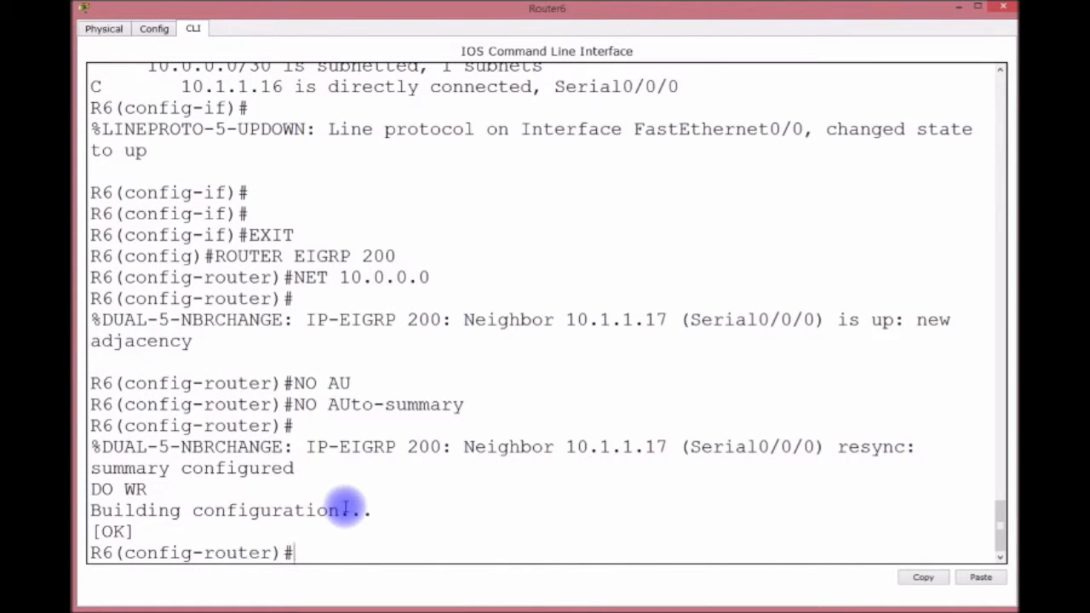
click(962, 7)
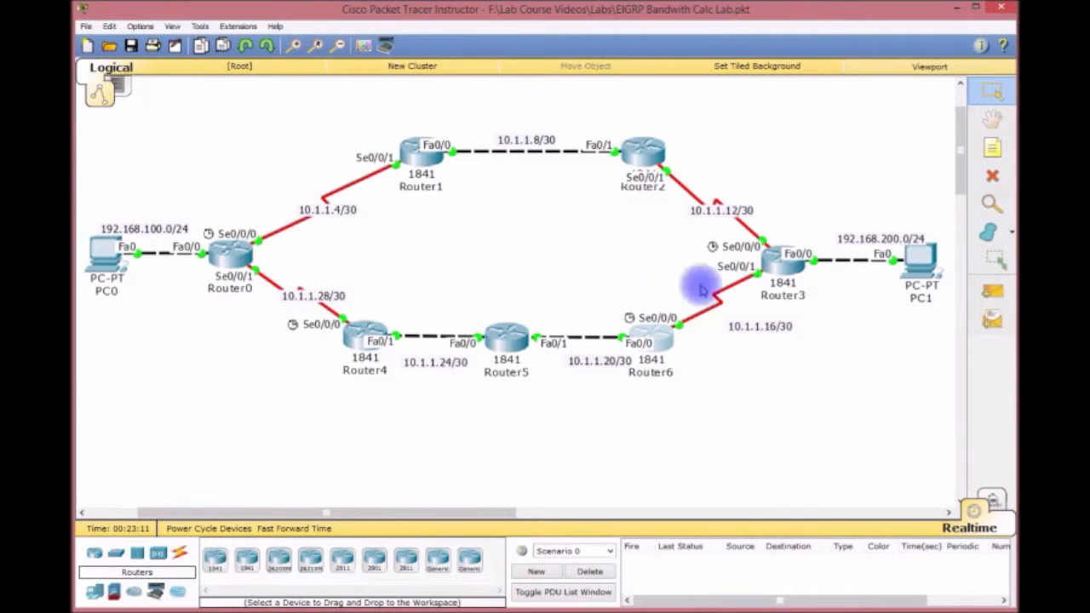
On Router5, leave interface configuration mode and start EIGRP with autonomous system number 200
click(507, 336)
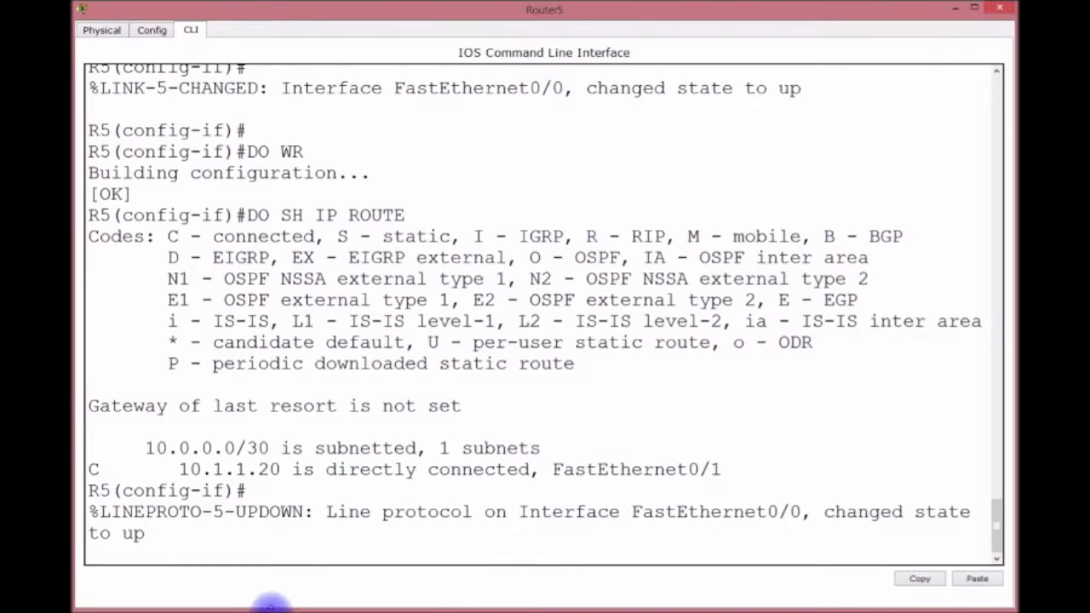
click(299, 538)
key(Return)
key(Return)
key(Return)
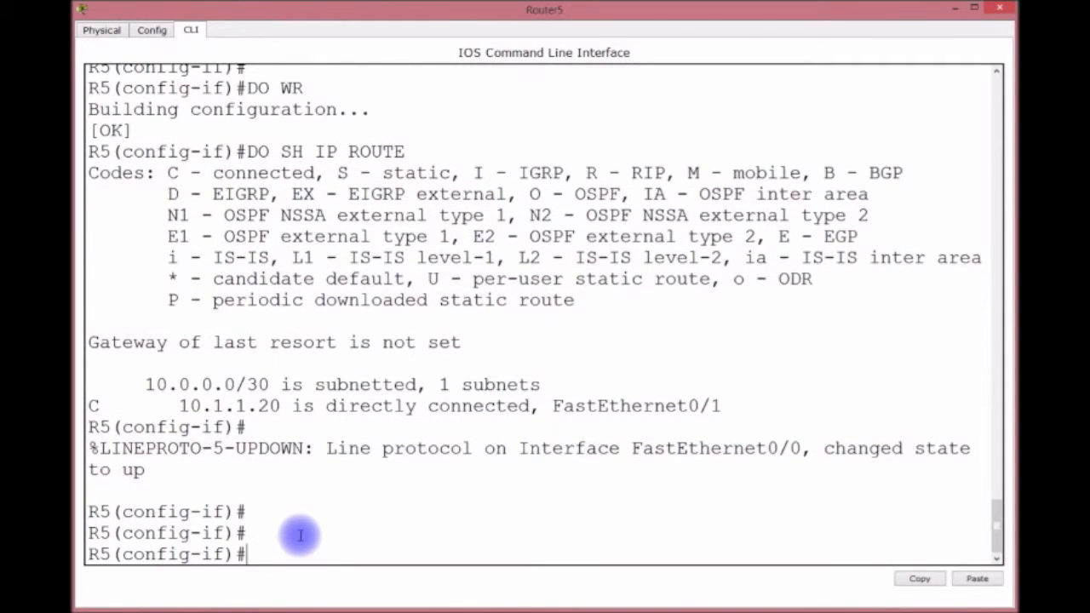
text(EXIT)
key(Return)
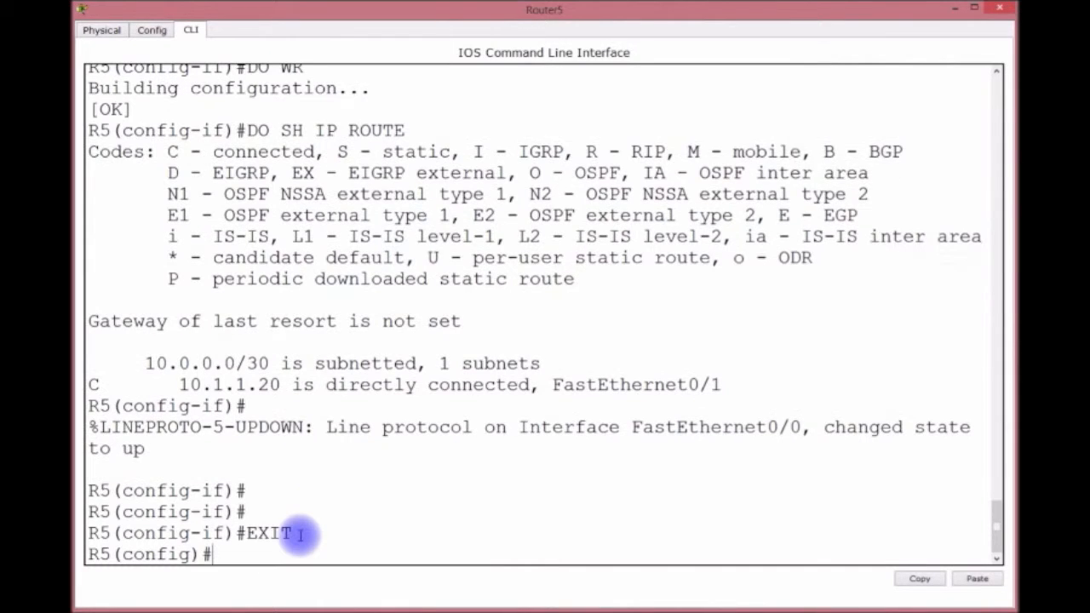
text(ROTER)
key(BackSpace)
key(BackSpace)
key(BackSpace)
text(UTER EIGRP 200)
key(Return)
Advertise network 10.0.0.0 in Router5's EIGRP process
text(NETW)
key(BackSpace)
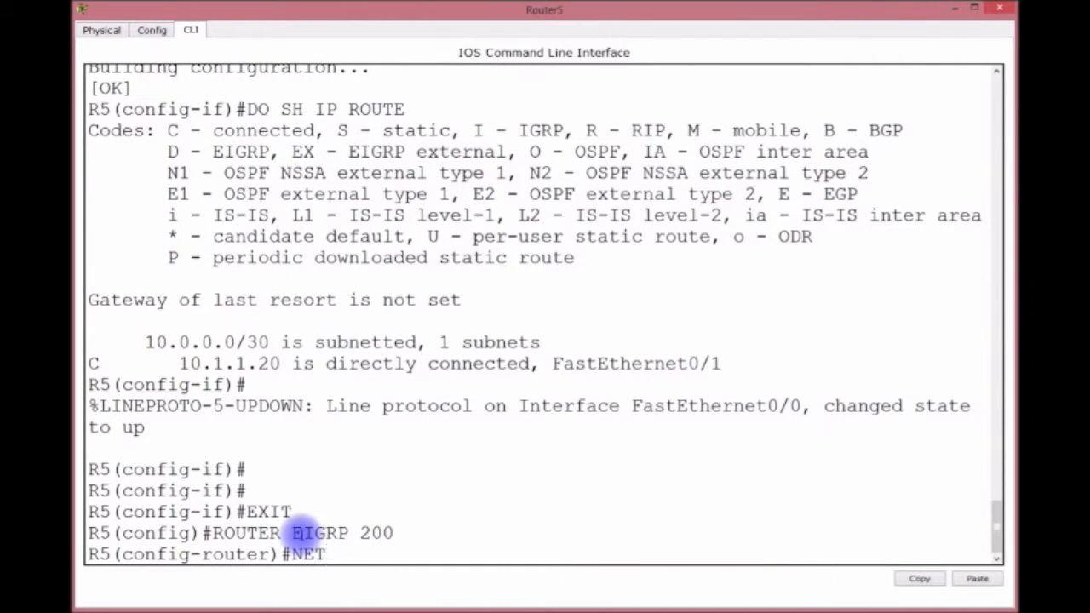
text(10.00.)
key(BackSpace)
text(.0.0)
key(Return)
key(Return)
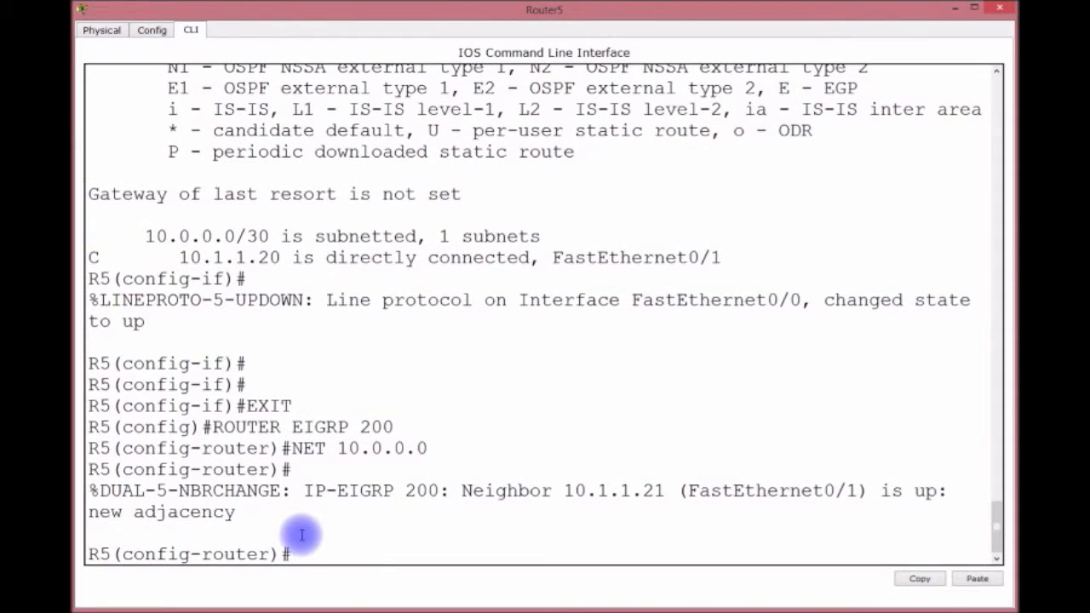
Disable EIGRP auto-summary on Router5 and save its running configuration
text(N OAU)
key(BackSpace)
key(BackSpace)
key(BackSpace)
key(BackSpace)
text(O AUO)
key(Tab)
key(Tab)
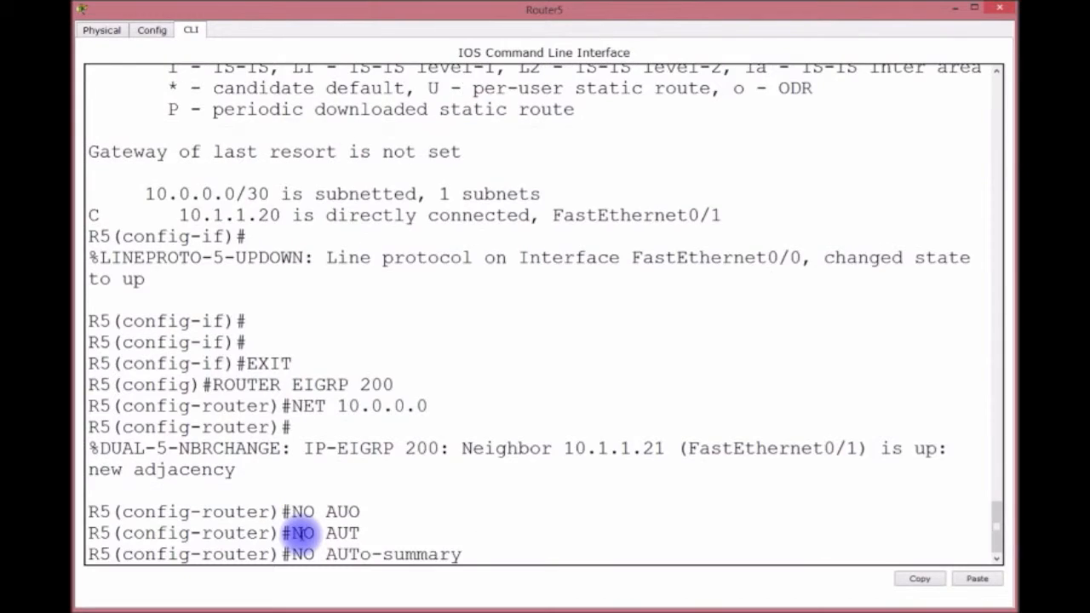
key(Return)
text(DO WR)
key(Return)
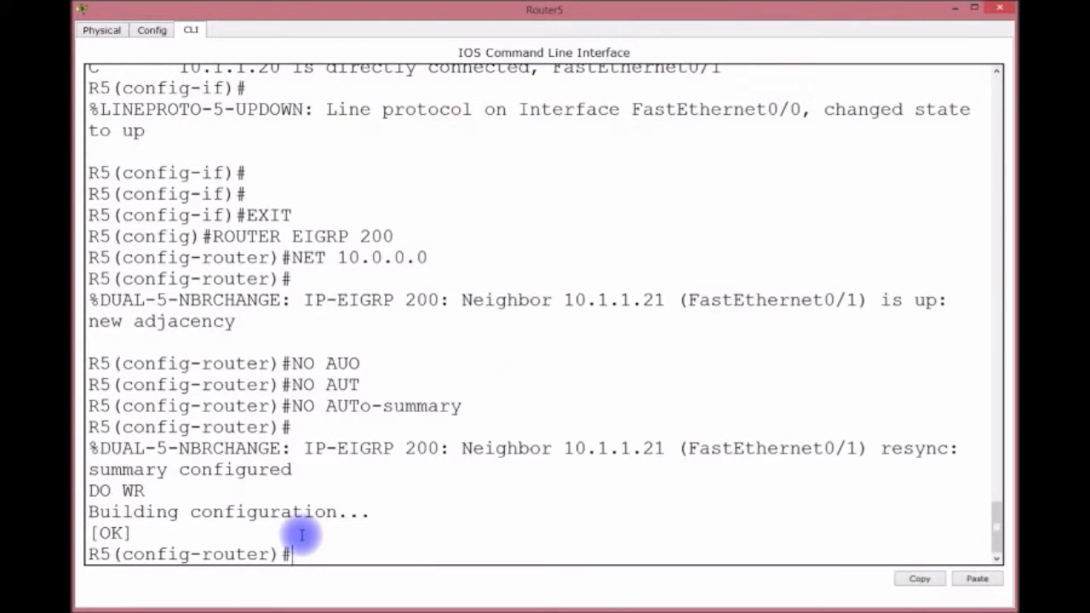
Switch from Router5 to Router4, leave interface configuration mode and start EIGRP with autonomous system number 200
scroll(426, 524, up, 1)
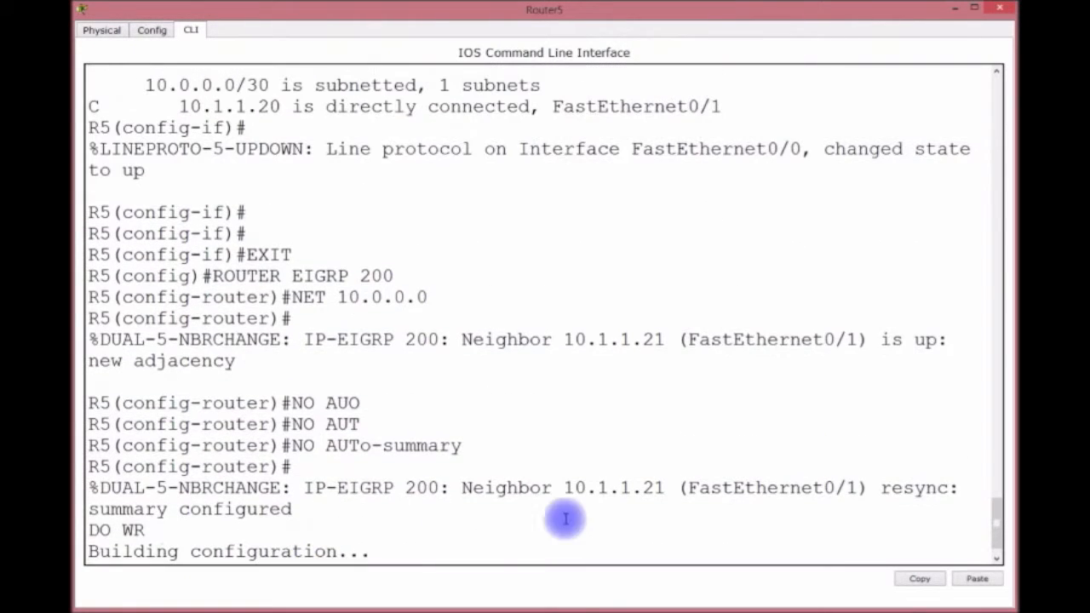
click(951, 9)
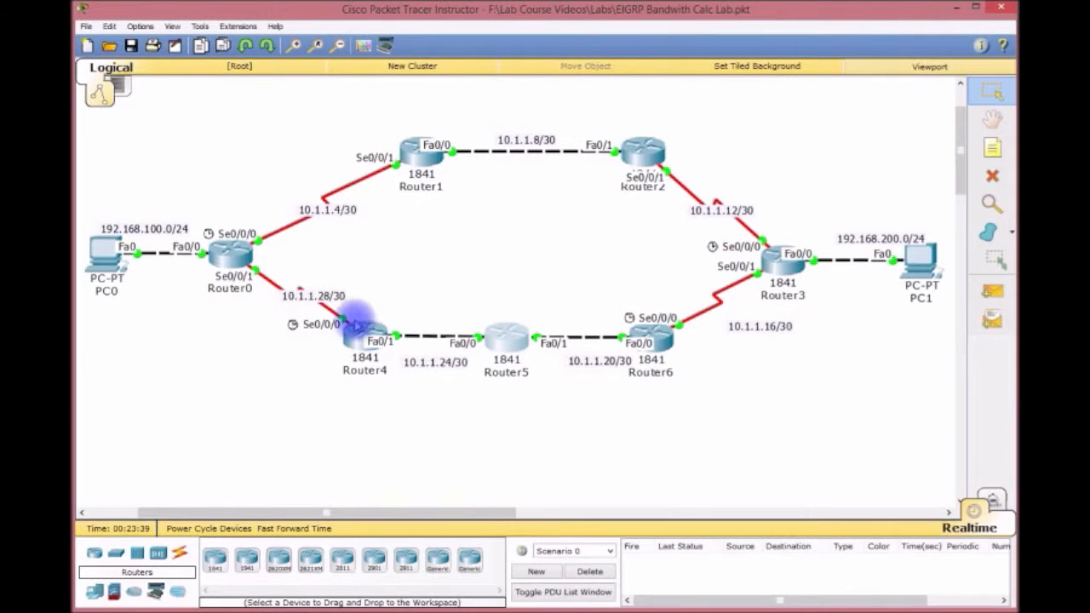
click(356, 332)
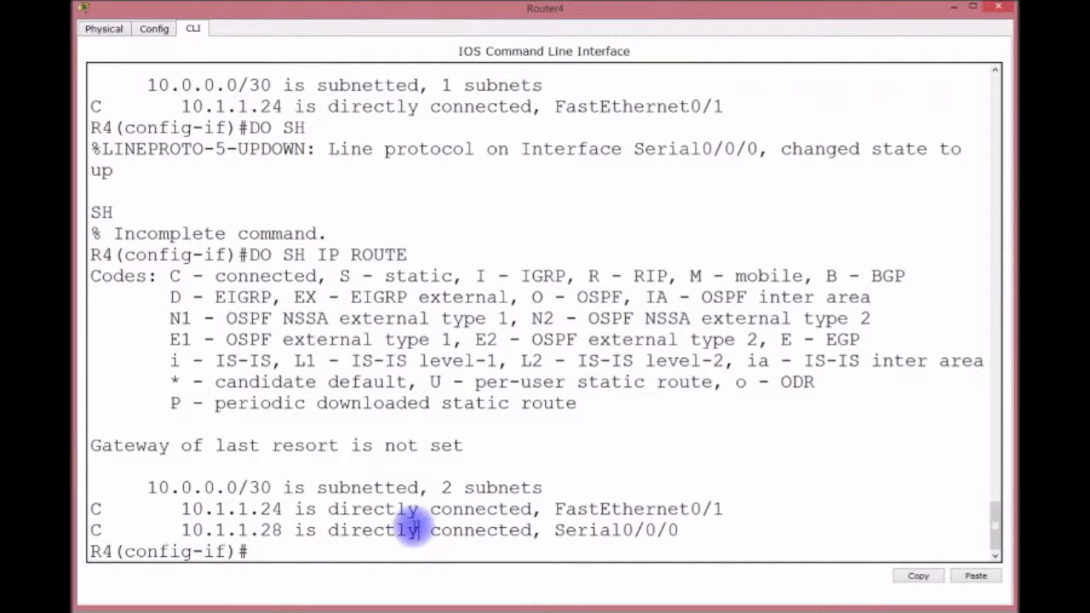
text(EXIT)
key(Return)
text(ROUTER EIGRP)
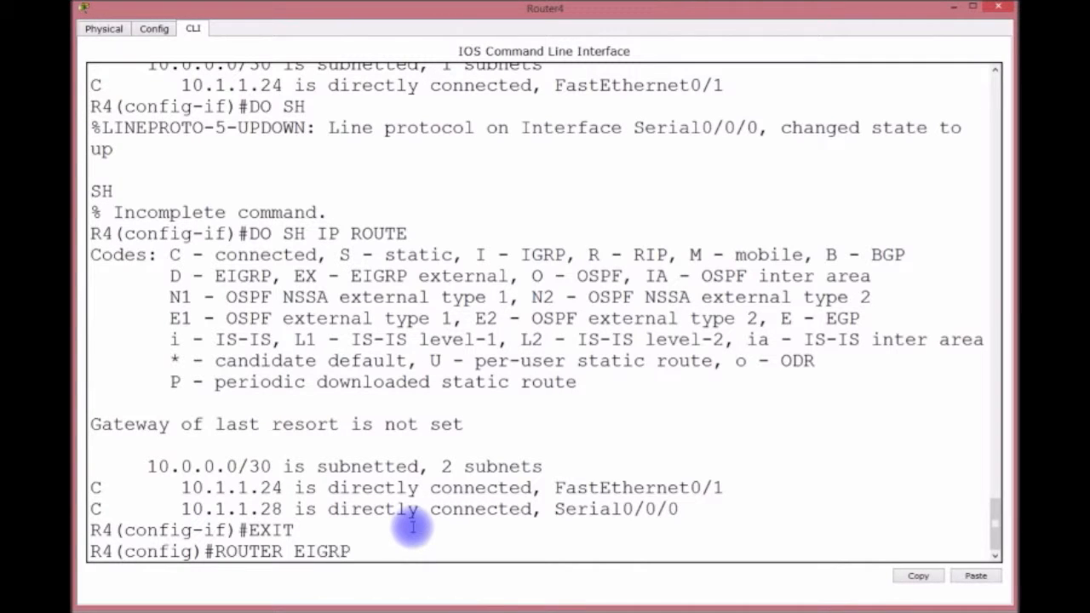
text( 200)
key(Return)
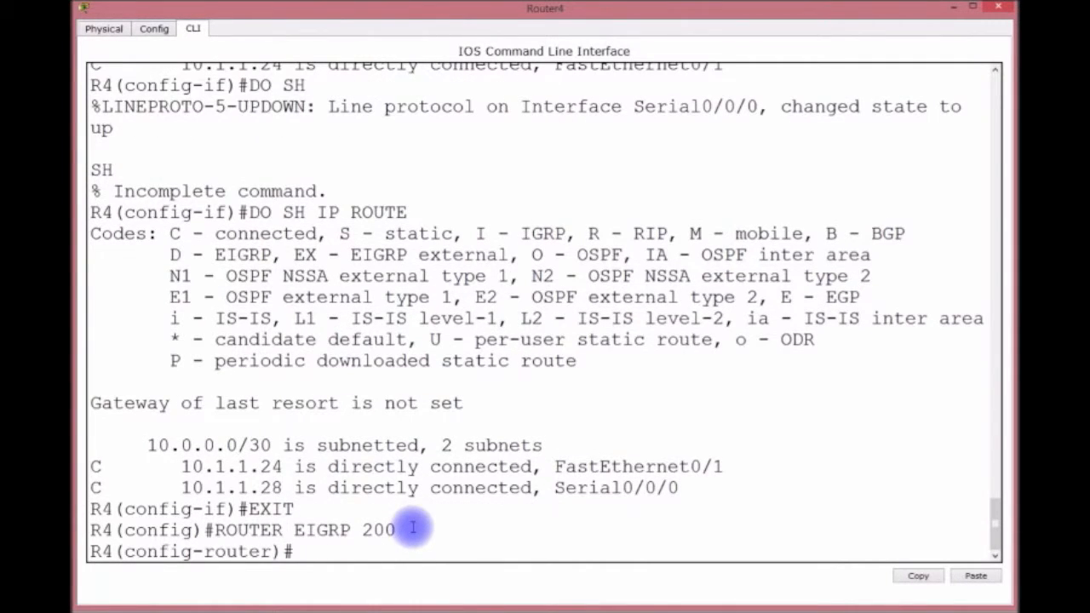
Advertise network 10.0.0.0 in Router4's EIGRP process
text(NET 10.0.0)
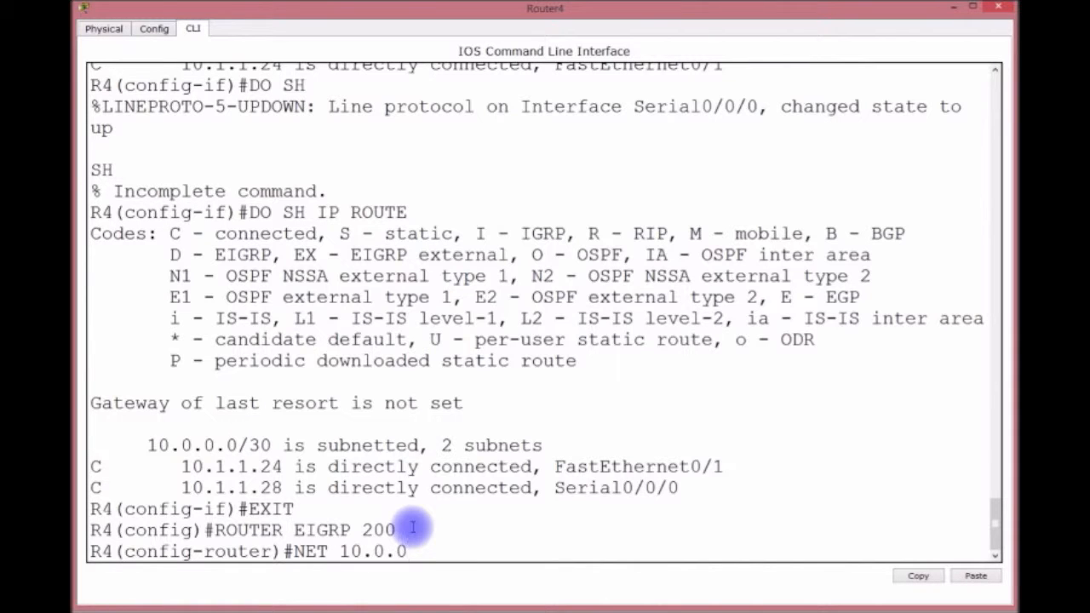
text(.0)
key(Return)
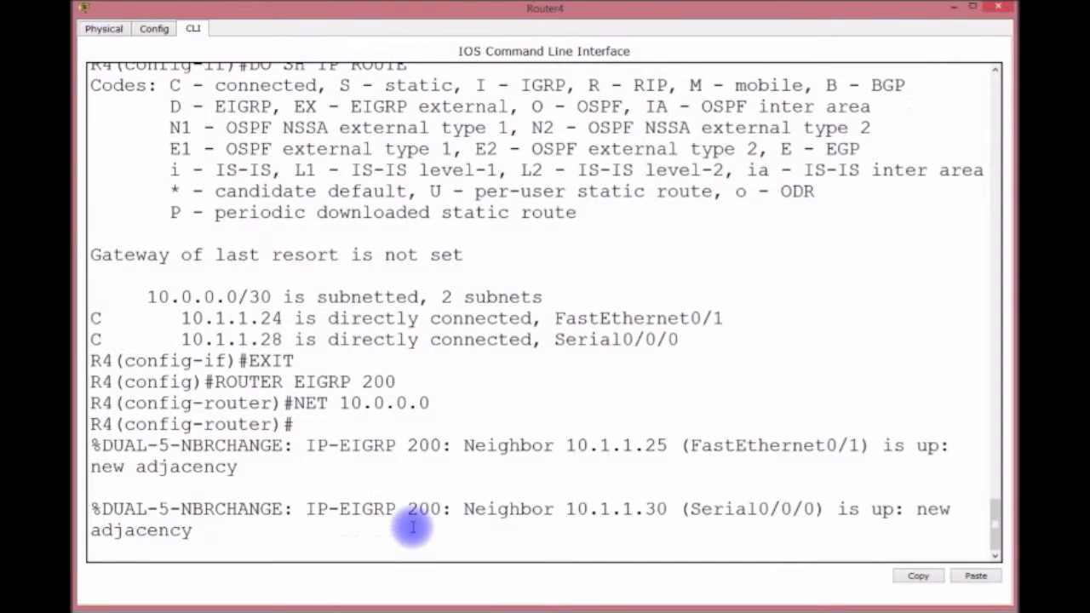
key(Return)
Disable auto-summary for EIGRP 200 on Router4
text(NO )
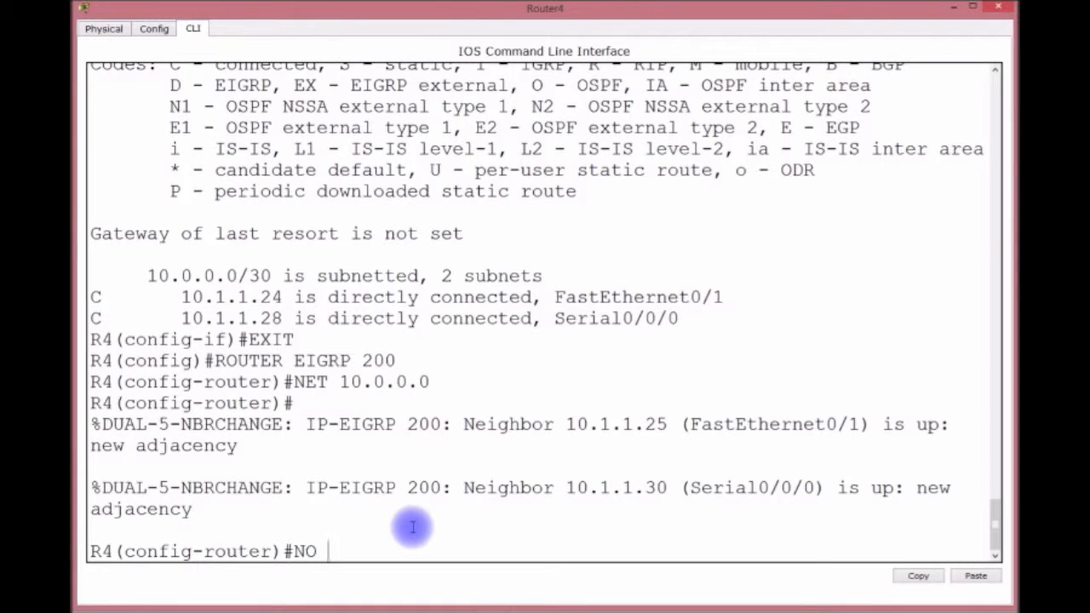
text(AU)
key(Tab)
key(Return)
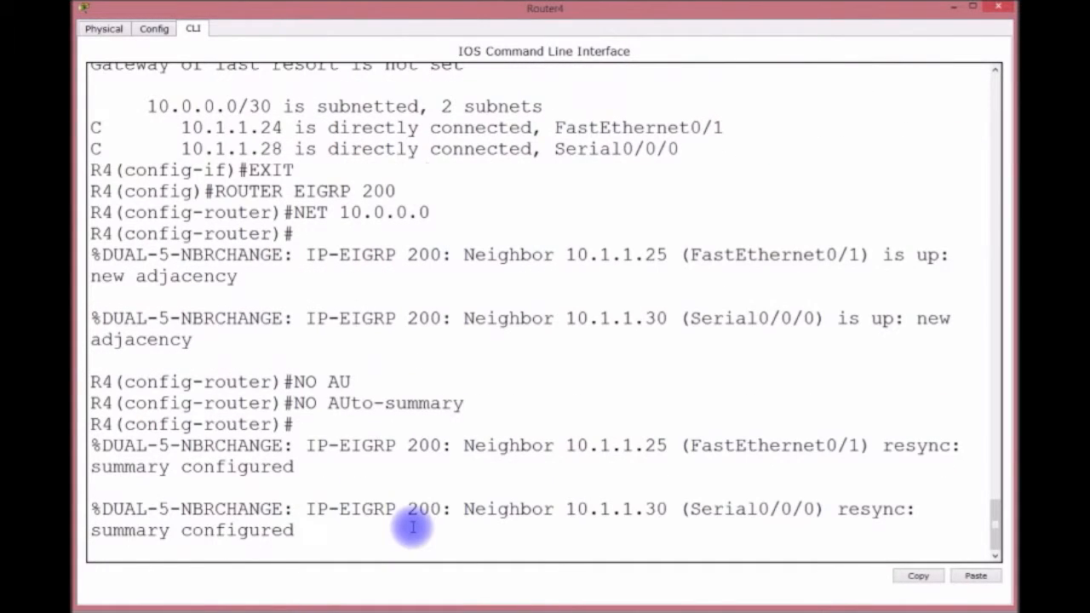
Save Router4's running configuration, then leave configuration mode and return to the topology
key(Return)
text(DO WR)
key(Return)
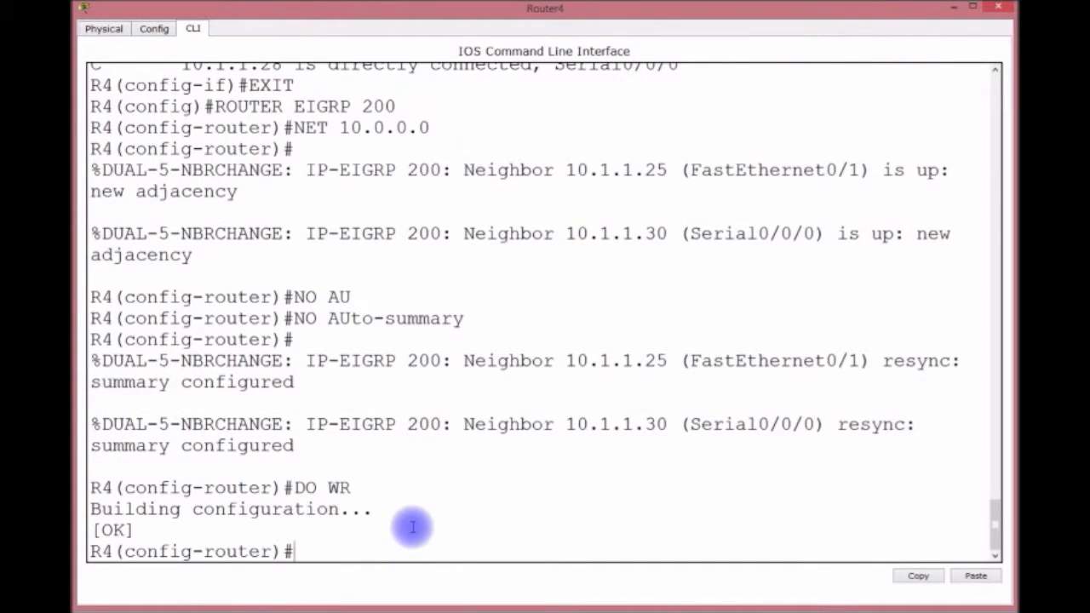
key(ctrl+z)
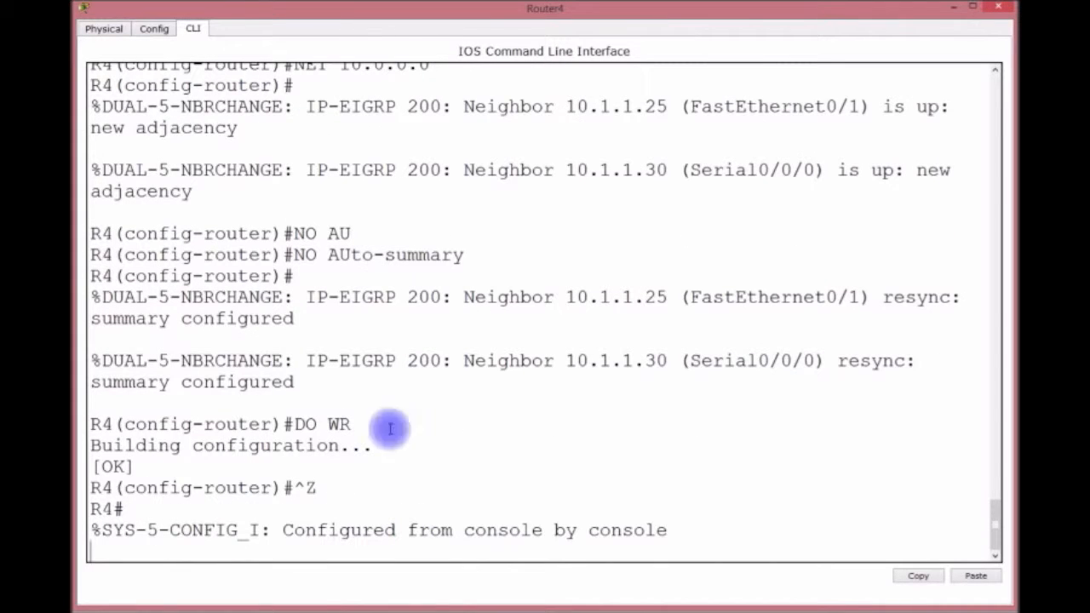
click(951, 6)
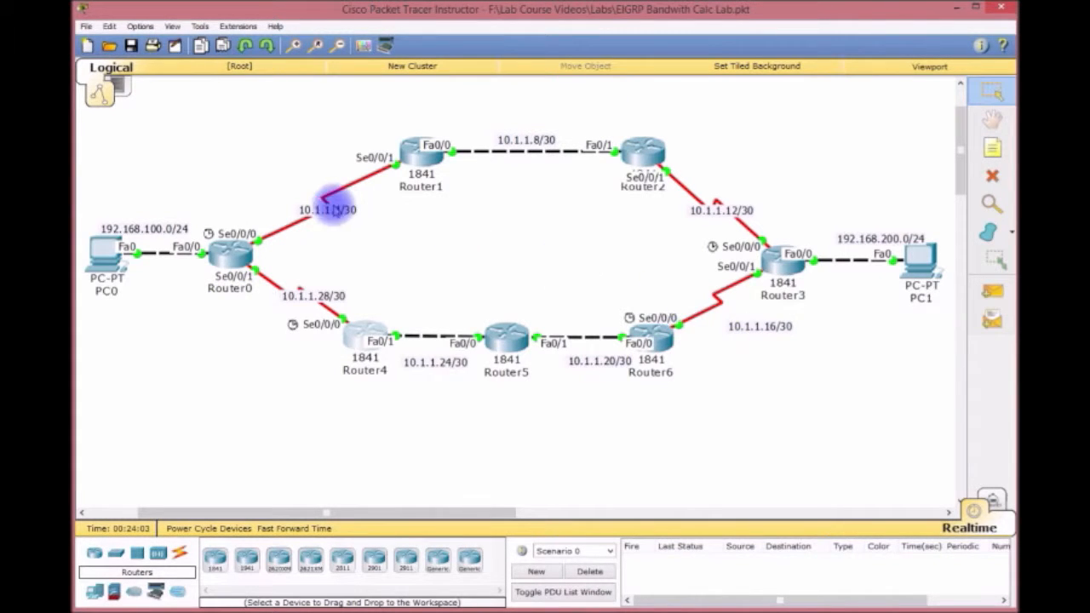
Open Router0's command line and leave EIGRP configuration mode for privileged EXEC mode
drag(210, 175, 306, 301)
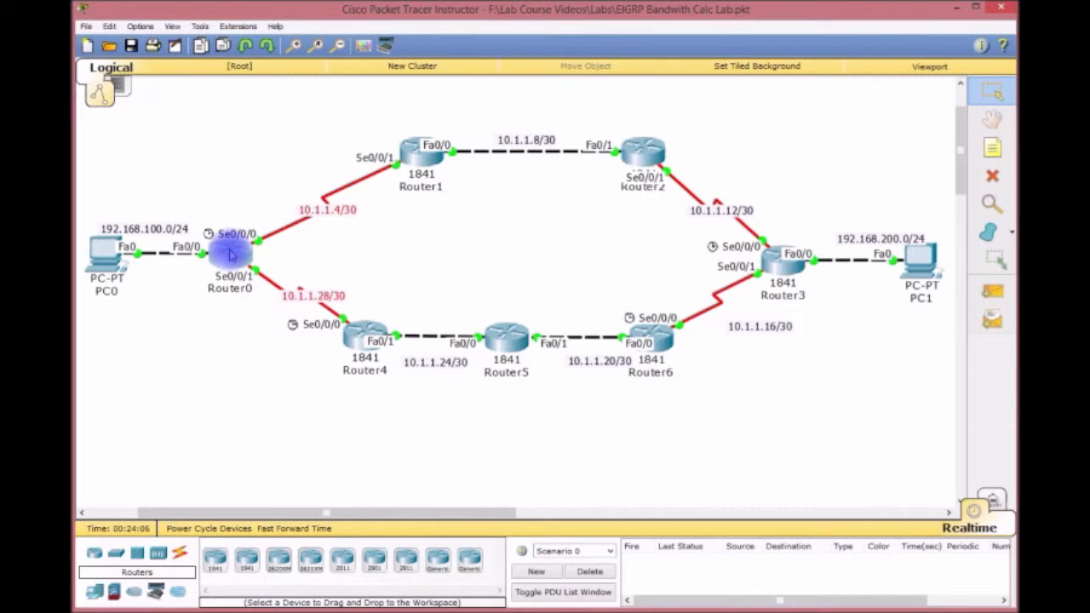
click(228, 252)
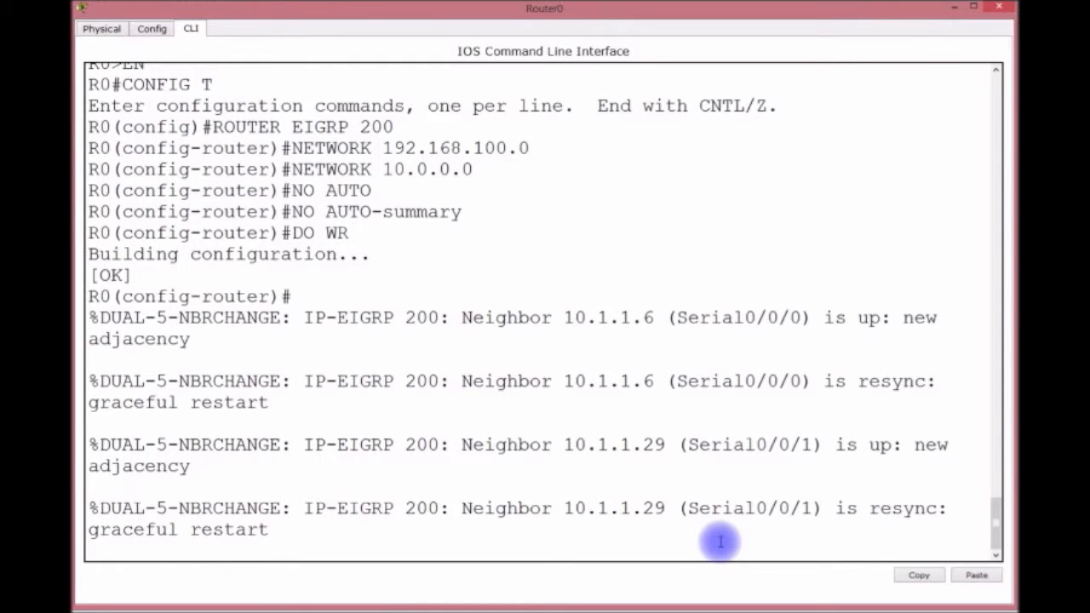
key(Return)
key(Return)
key(Return)
key(Return)
key(Return)
key(ctrl+z)
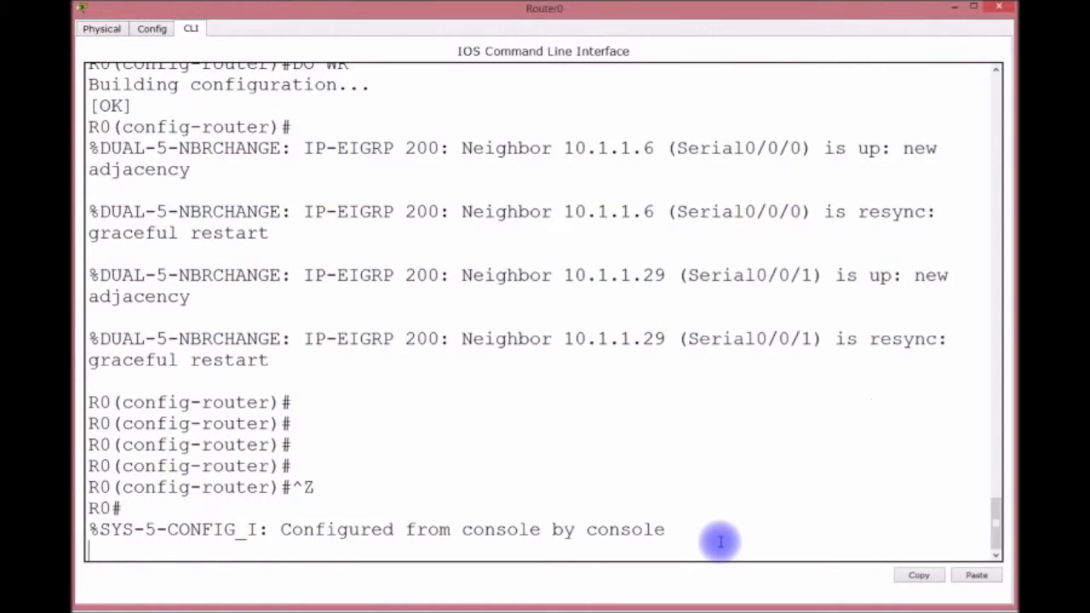
Display the IP routing table on Router0
key(Return)
key(Return)
key(Return)
key(Return)
key(Return)
key(Return)
key(Return)
key(Return)
key(Return)
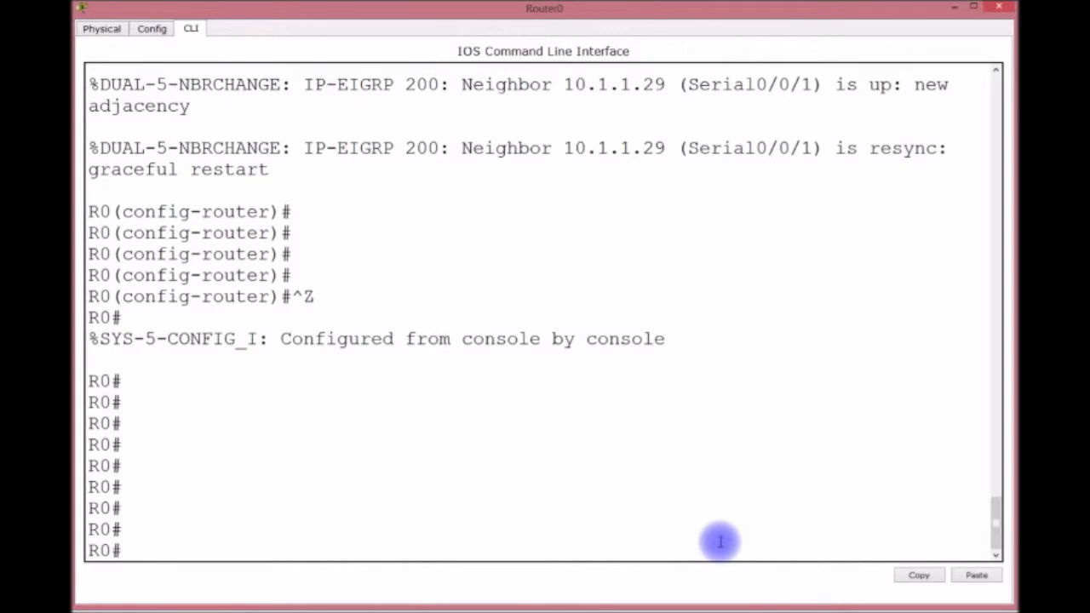
text(SH IP ROUTE)
key(Return)
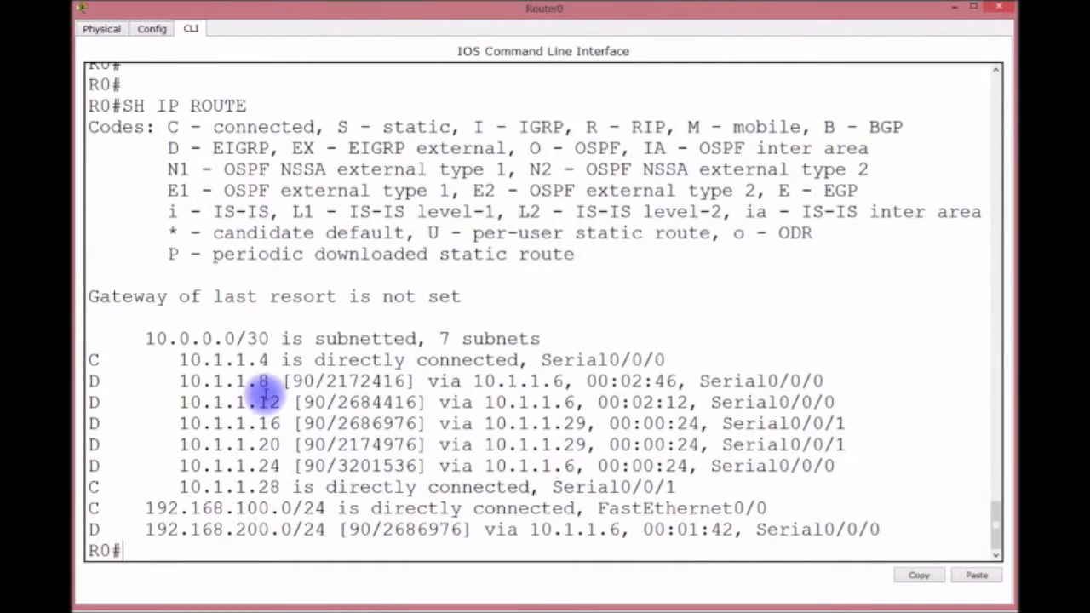
Examine the EIGRP-learned subnets in Router0's routing table, plus the next hop and metric of the route to 192.168.200.0/24
drag(179, 380, 270, 467)
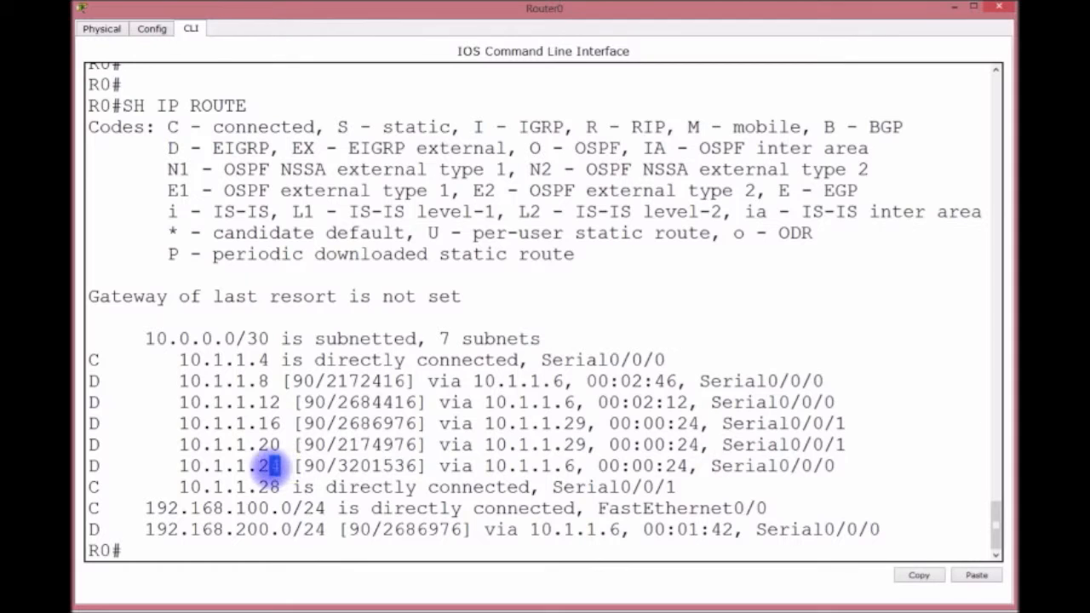
drag(238, 530, 289, 533)
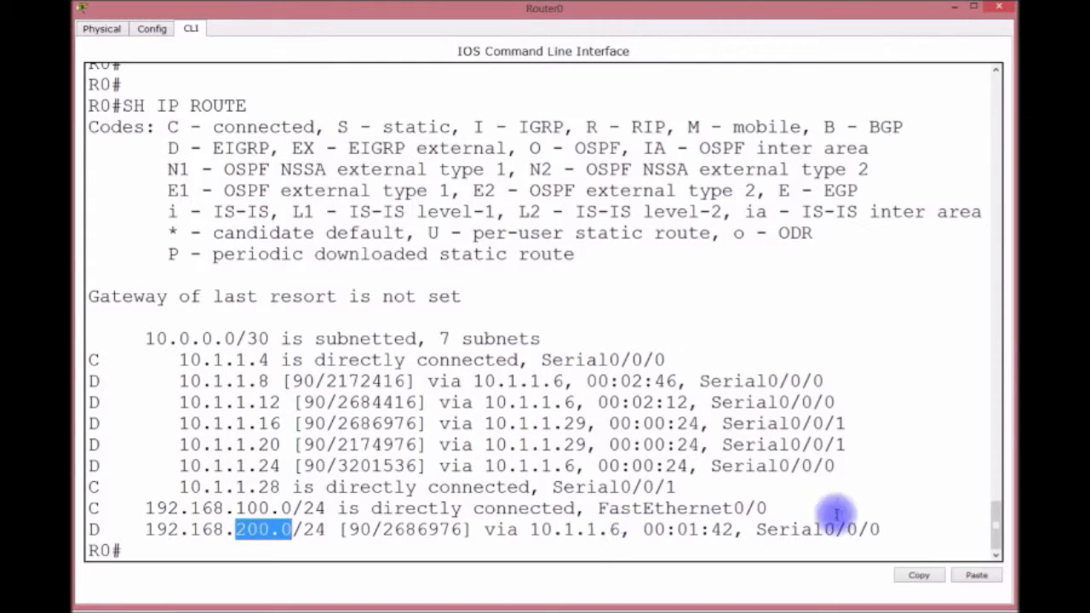
drag(484, 531, 617, 535)
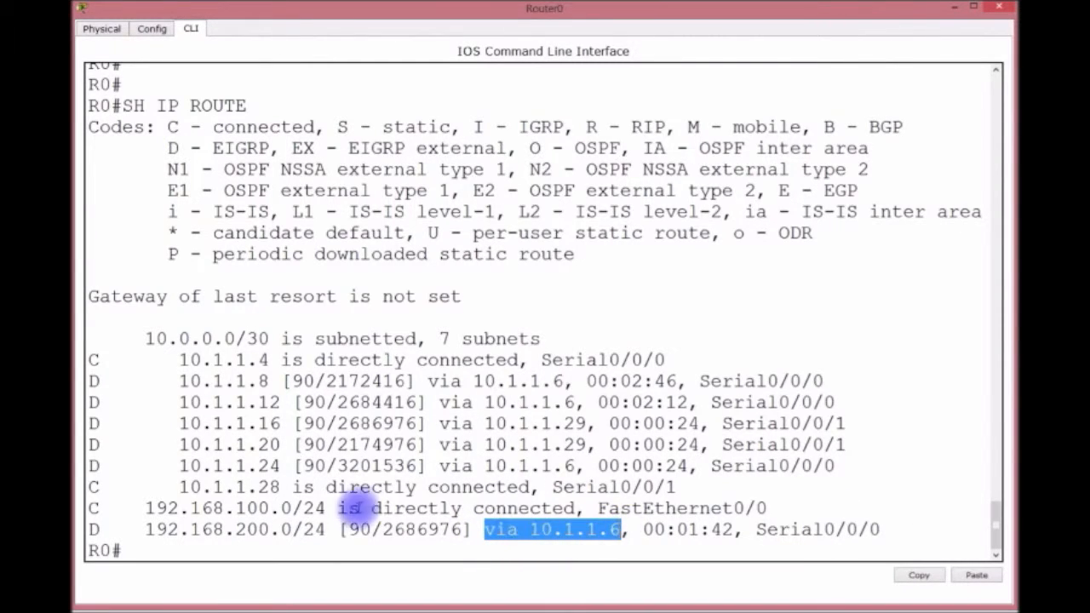
scroll(151, 406, up, 1)
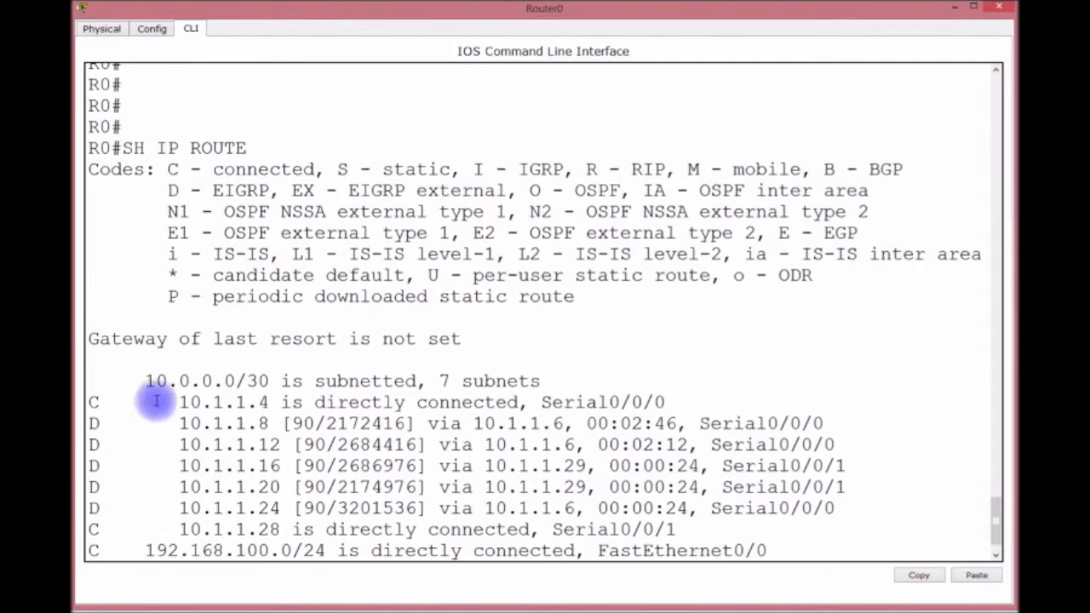
scroll(380, 555, down, 1)
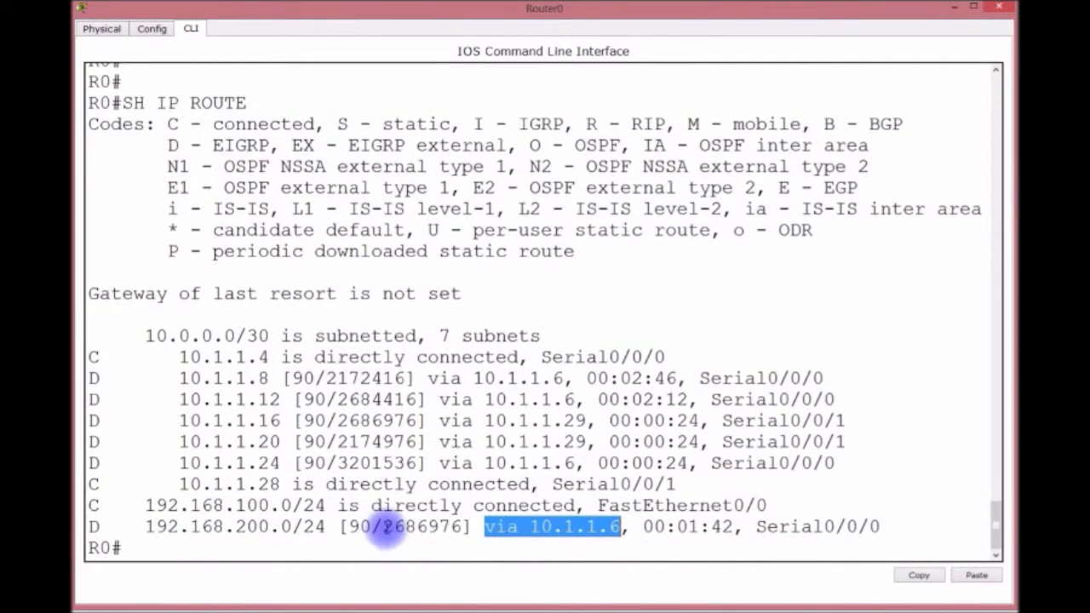
drag(462, 526, 388, 533)
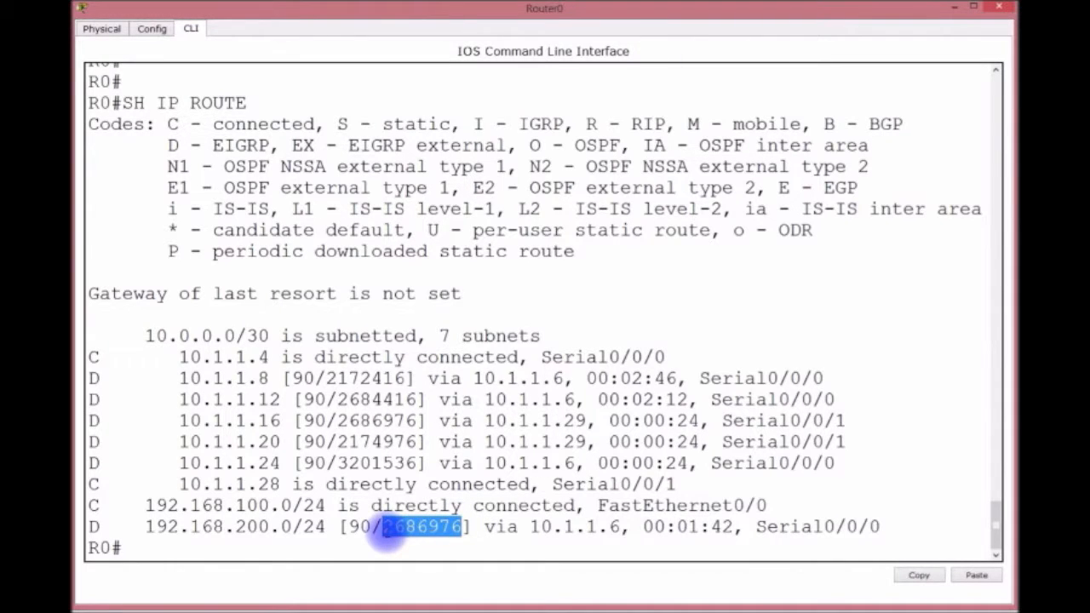
Display the complete EIGRP topology table on Router0
click(162, 550)
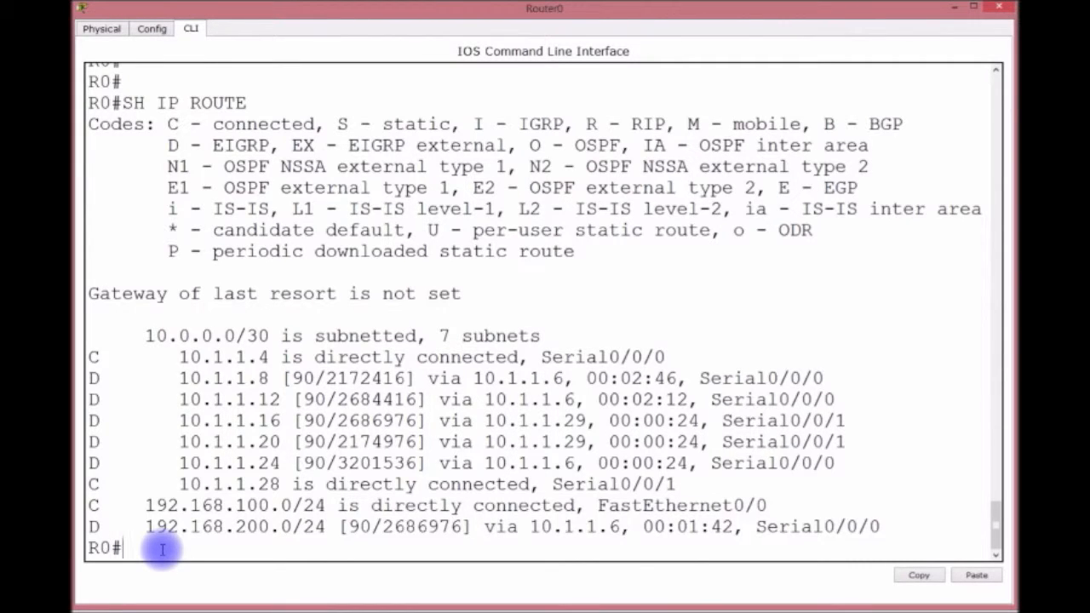
text(SH IP EIGRP TOPOLOGY)
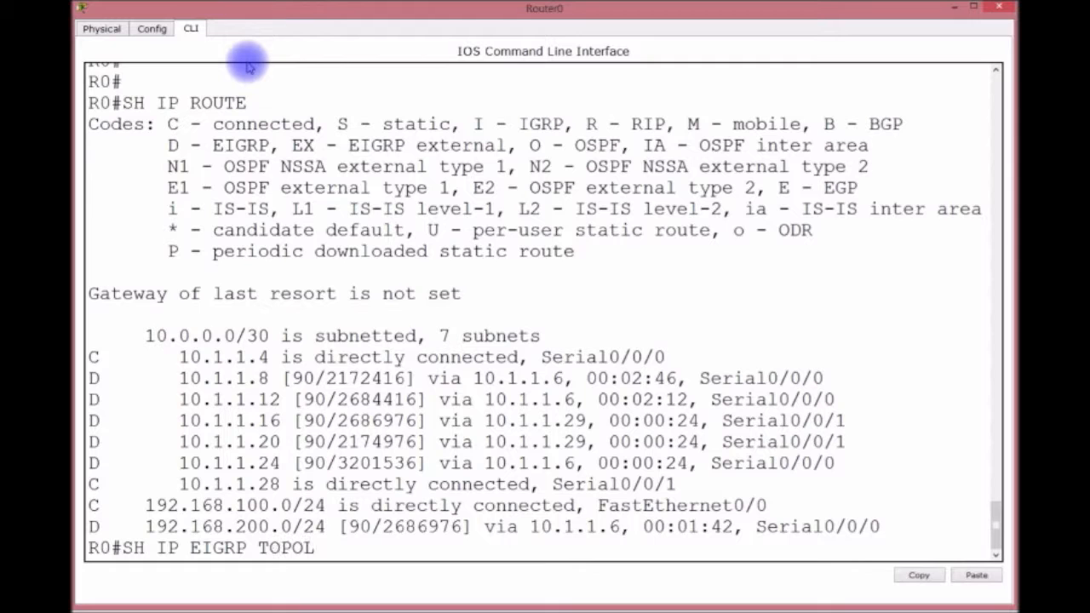
key(Return)
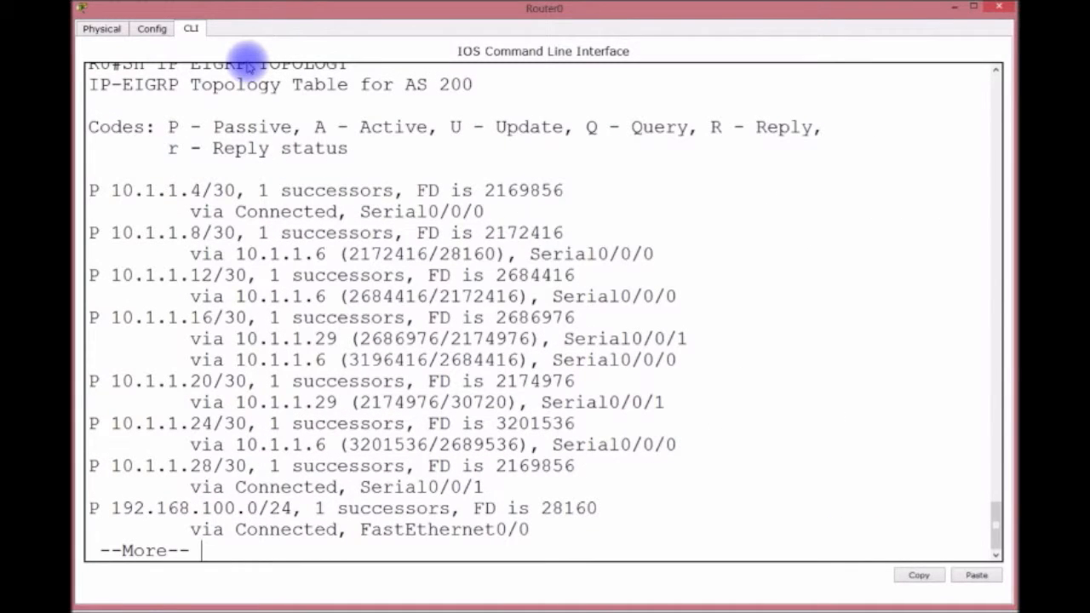
key(Return)
key(Return)
key(Return)
key(Return)
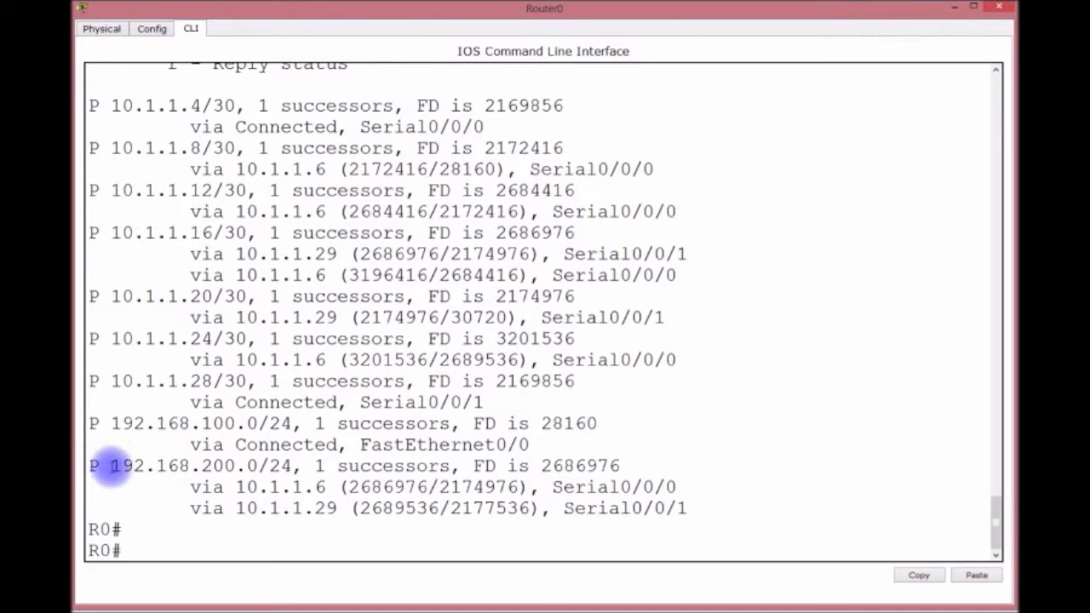
Compare the metrics of the 192.168.200.0/24 paths via 10.1.1.6 and 10.1.1.29 in the topology table with the routing table's metric
drag(110, 467, 295, 465)
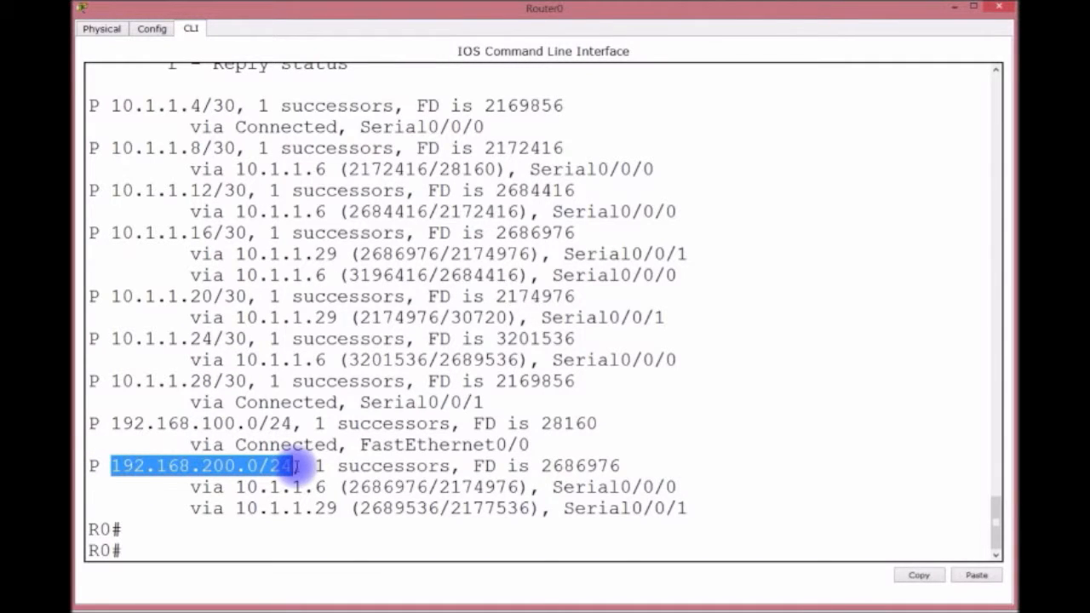
click(326, 487)
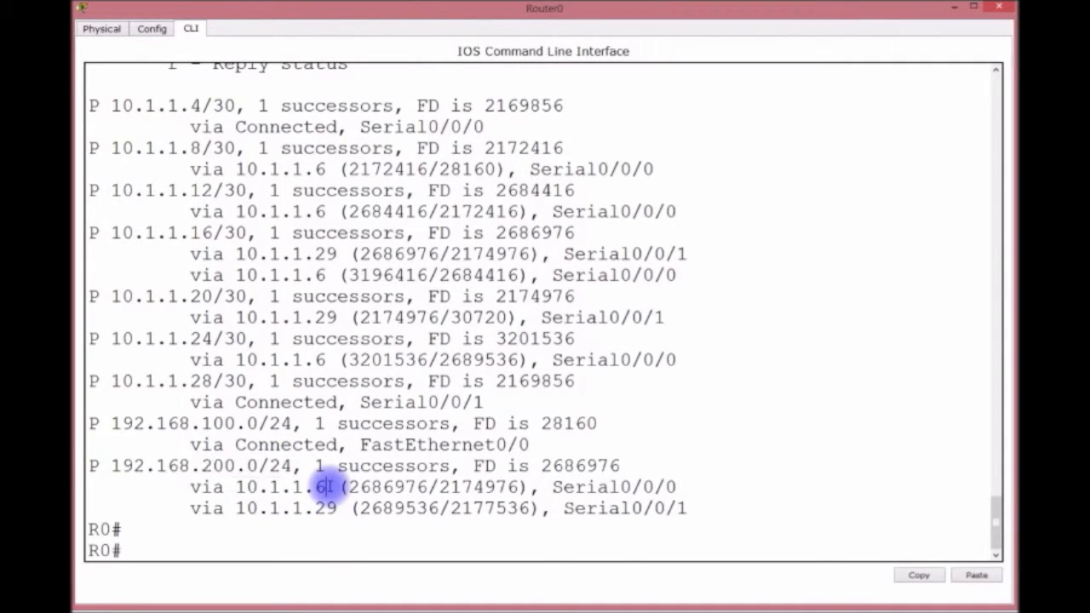
mouse_move(315, 489)
mouse_down()
mouse_move(328, 497)
mouse_move(314, 508)
mouse_up()
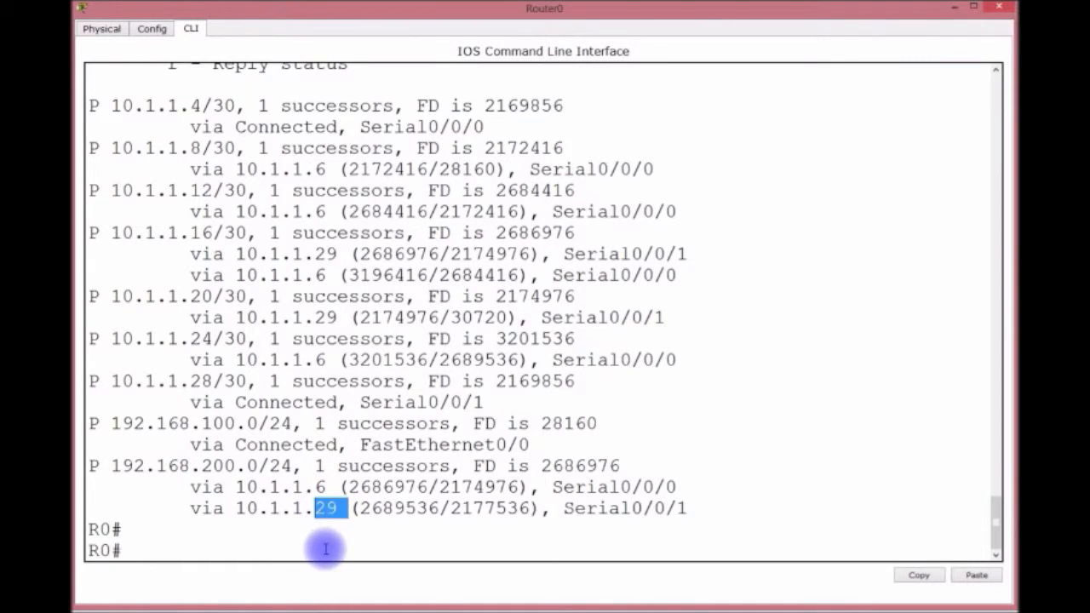
scroll(857, 224, up, 2)
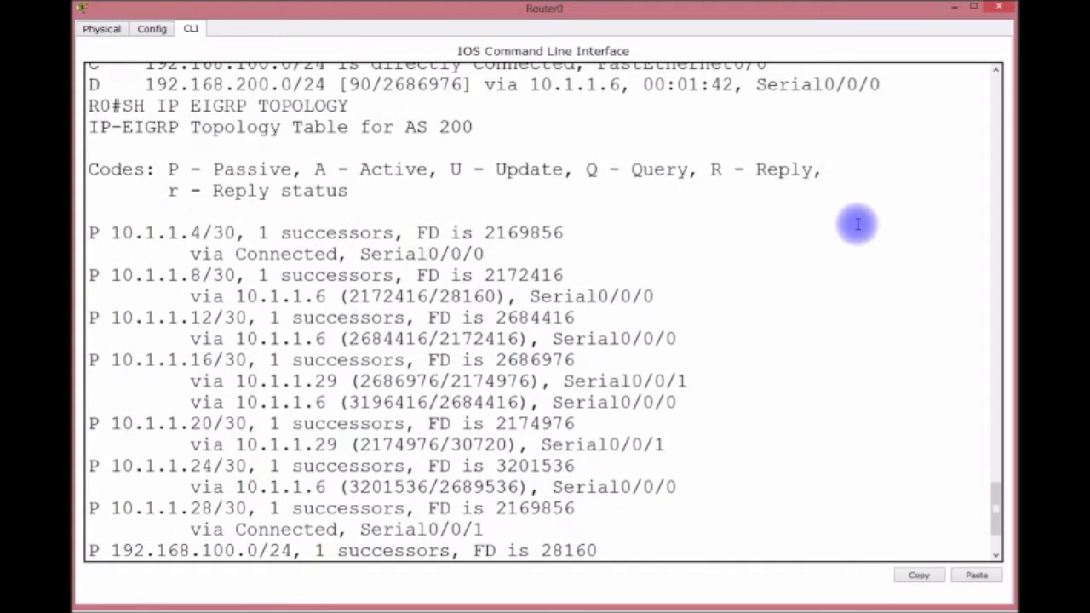
scroll(857, 224, up, 1)
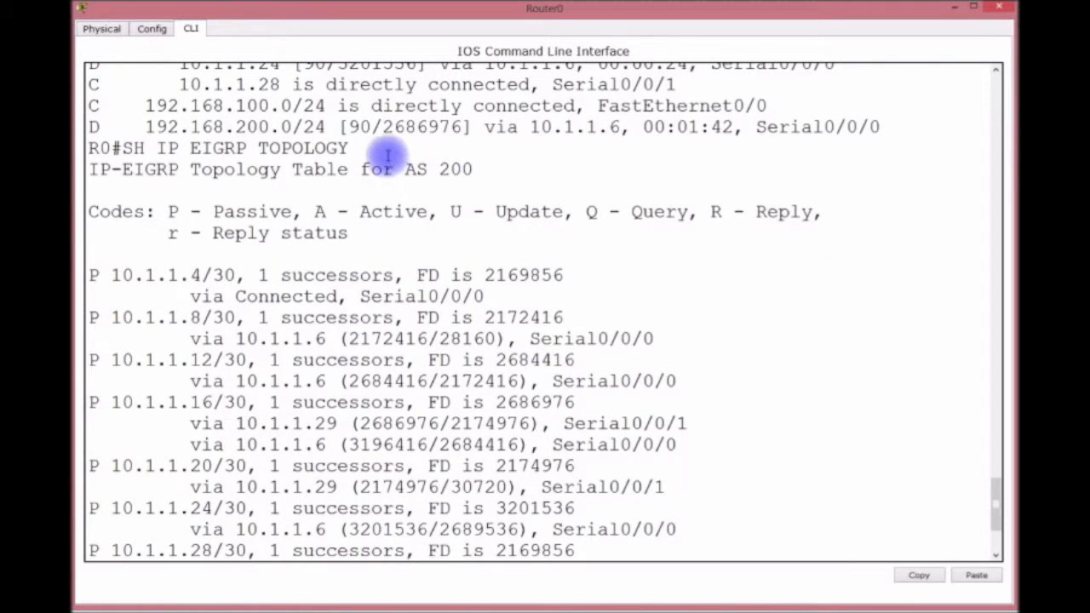
drag(465, 127, 383, 128)
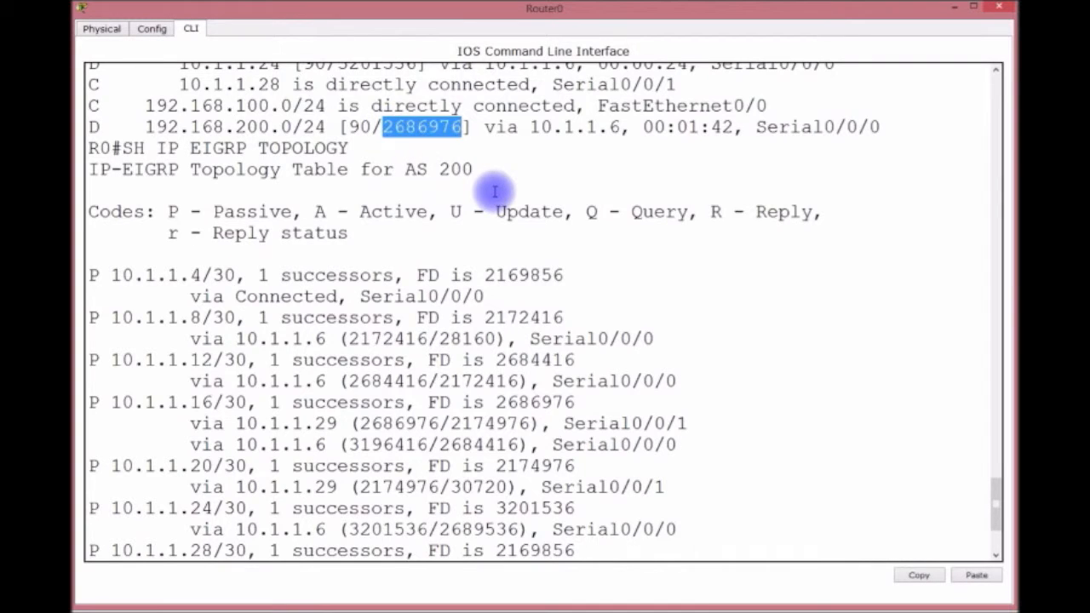
scroll(495, 192, down, 3)
scroll(528, 341, down, 2)
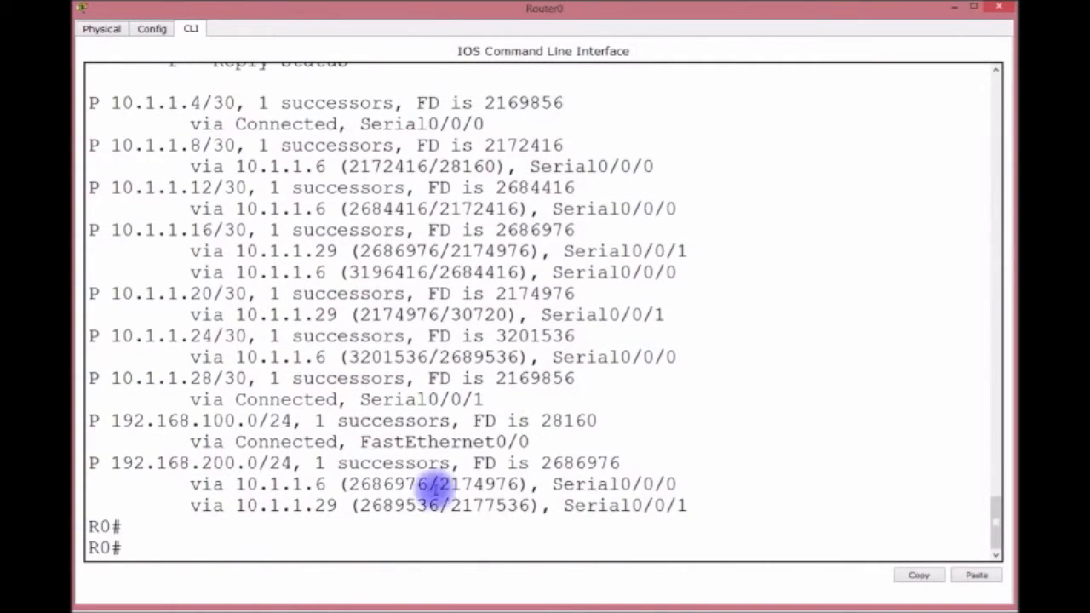
drag(429, 484, 384, 482)
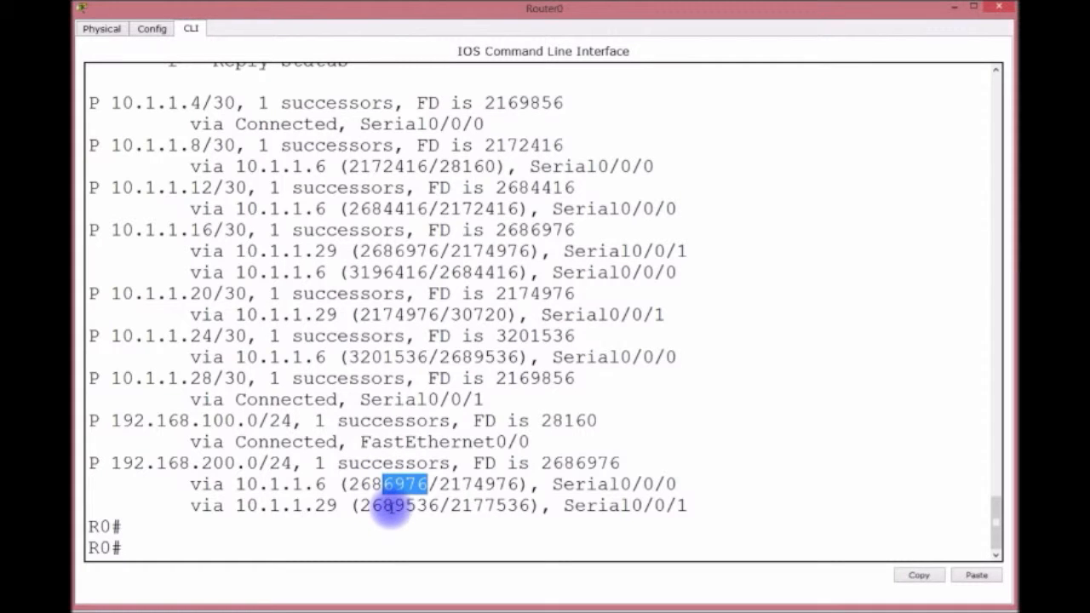
Examine the metric of the 192.168.200.0/24 path via 10.1.1.29 against the path via 10.1.1.6 in Router0's topology table
drag(395, 506, 425, 507)
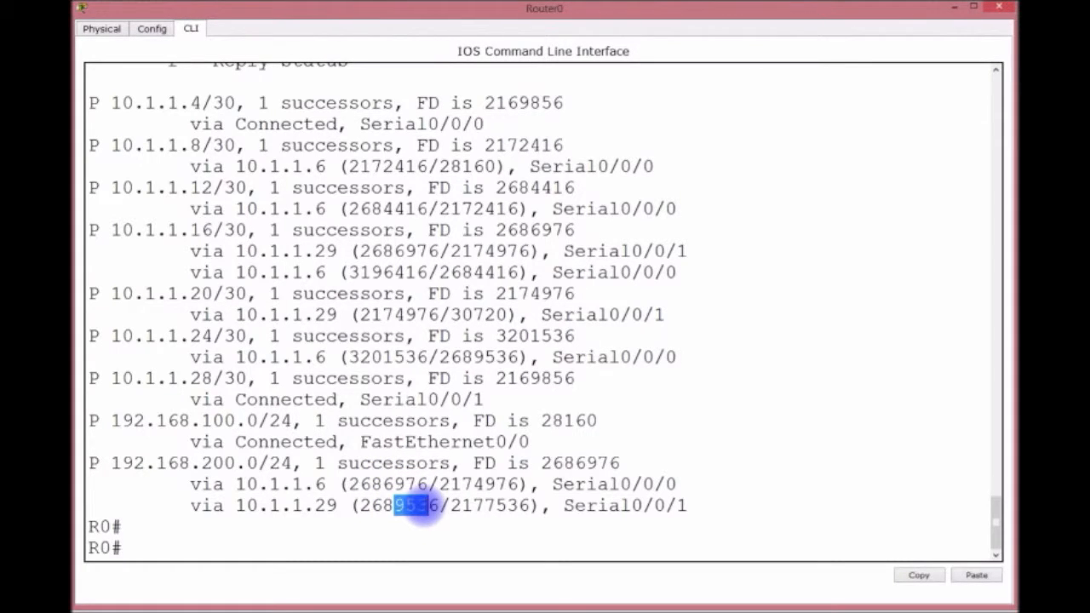
drag(360, 506, 438, 507)
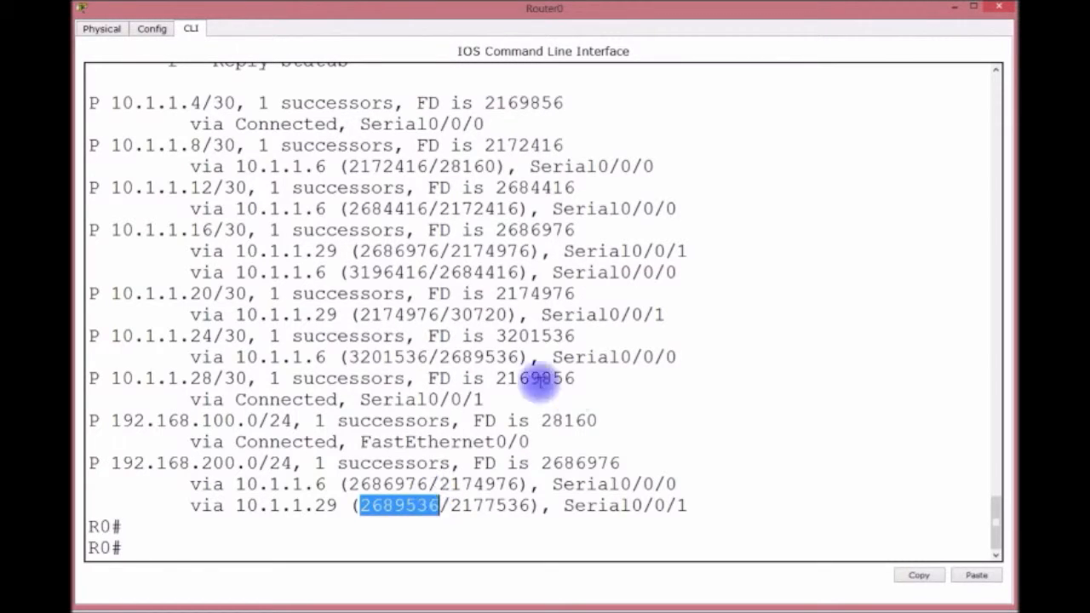
drag(324, 484, 189, 484)
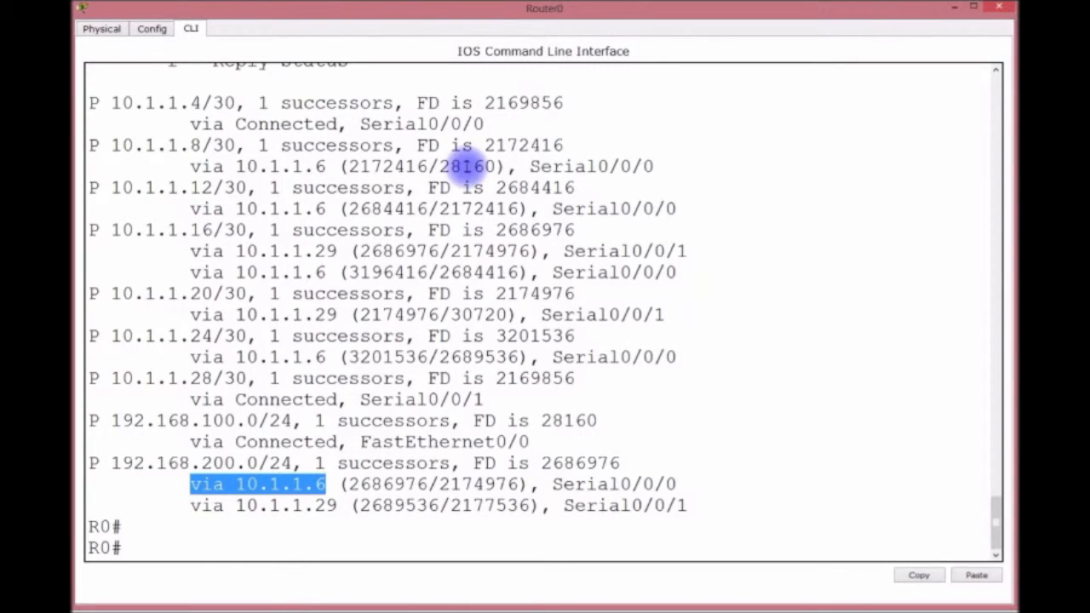
scroll(466, 166, up, 2)
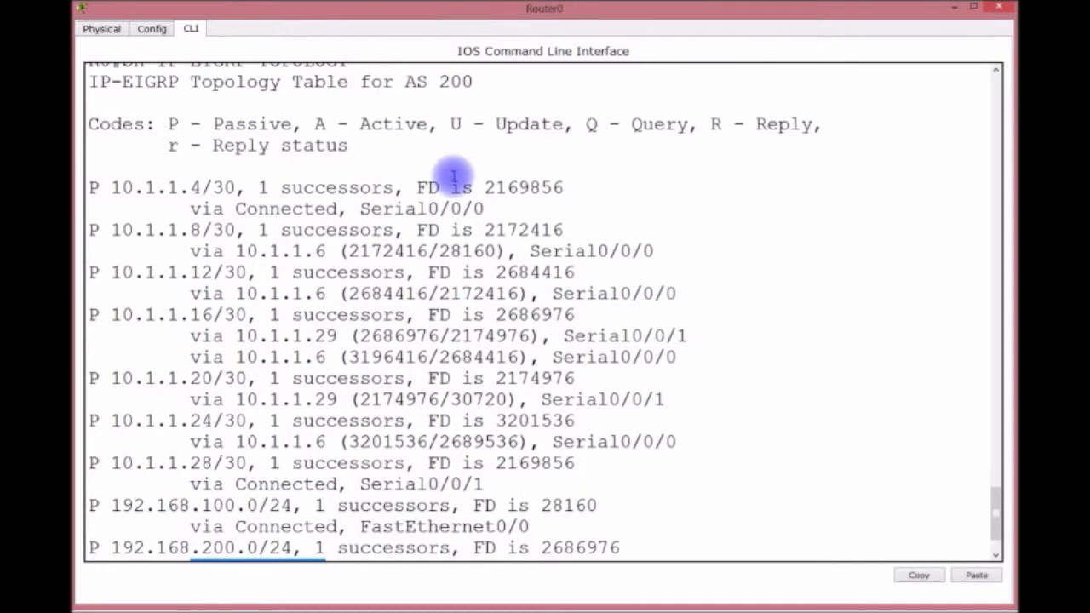
click(952, 8)
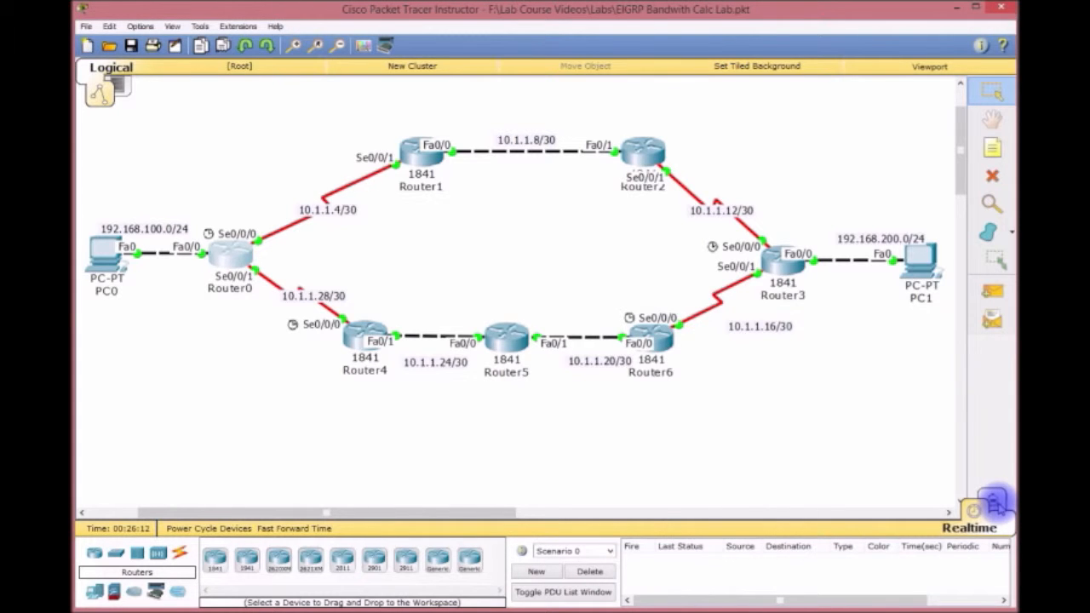
Switch to Simulation mode and add a simple PDU from PC0 to PC1
click(993, 502)
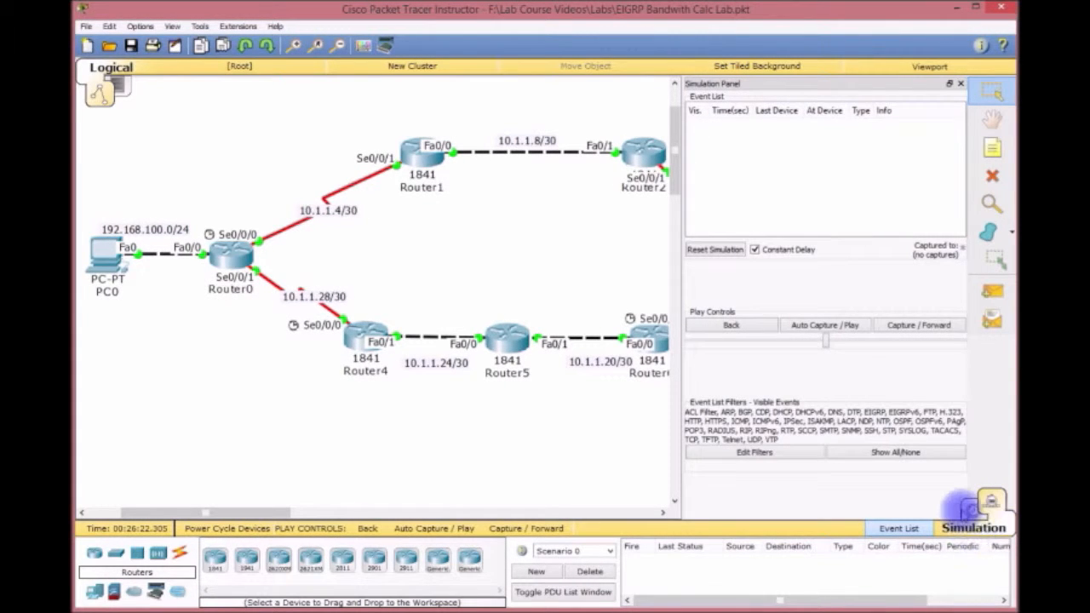
click(993, 503)
click(993, 502)
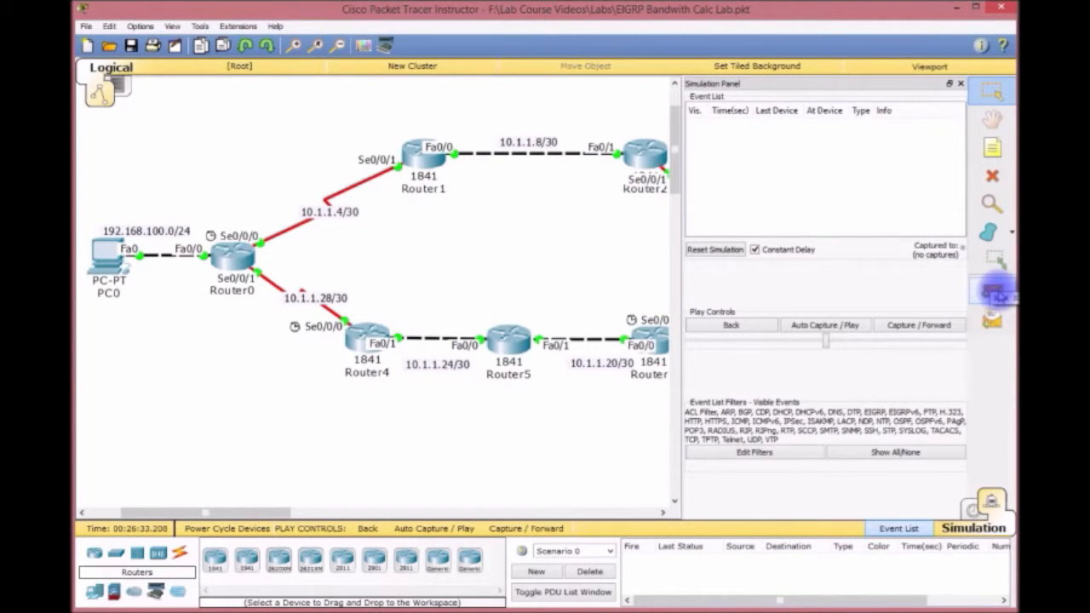
click(997, 293)
click(110, 257)
drag(194, 512, 294, 513)
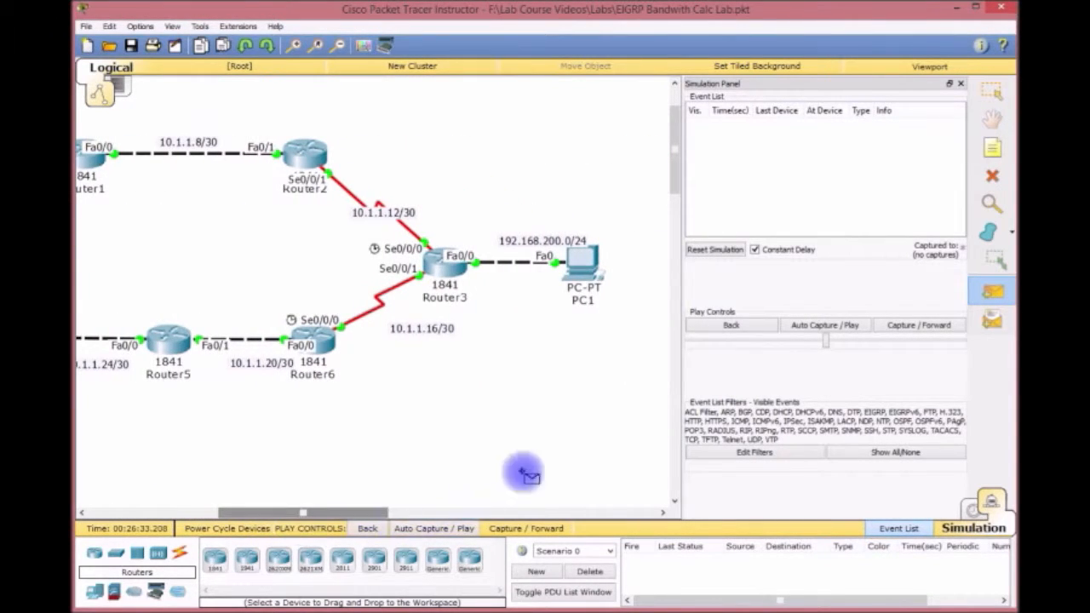
click(583, 264)
drag(360, 511, 302, 508)
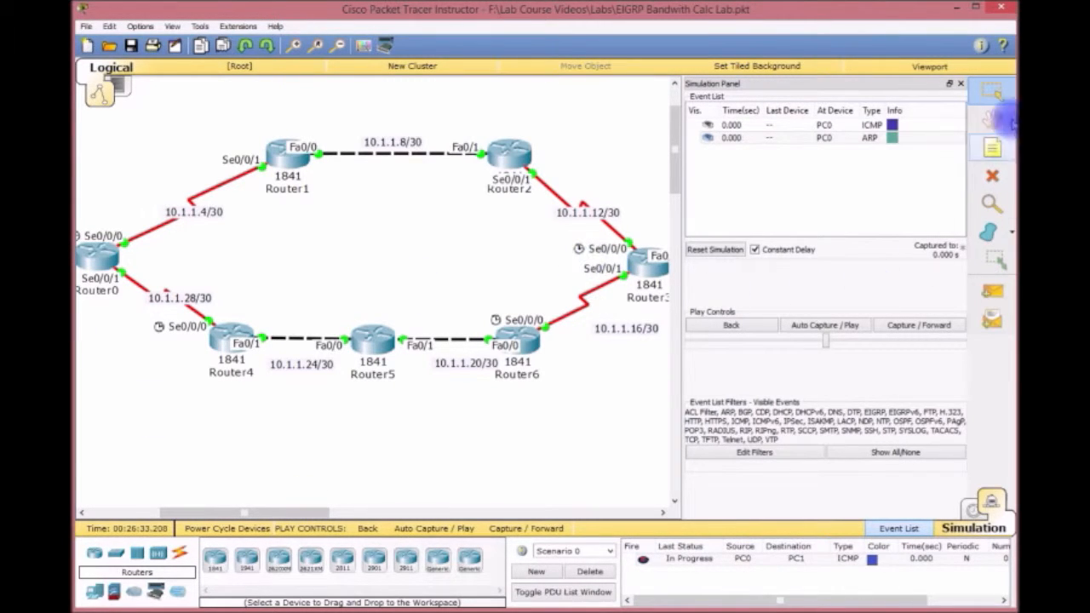
click(887, 143)
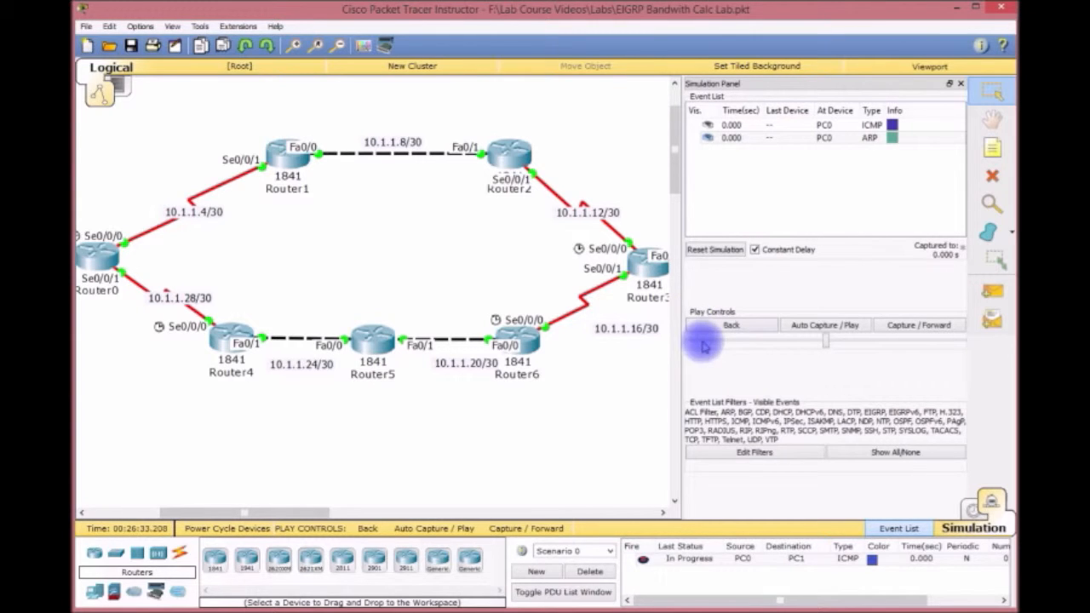
Run the simulation with automatic capture and follow the ICMP packet's path from PC0 towards PC1
click(823, 326)
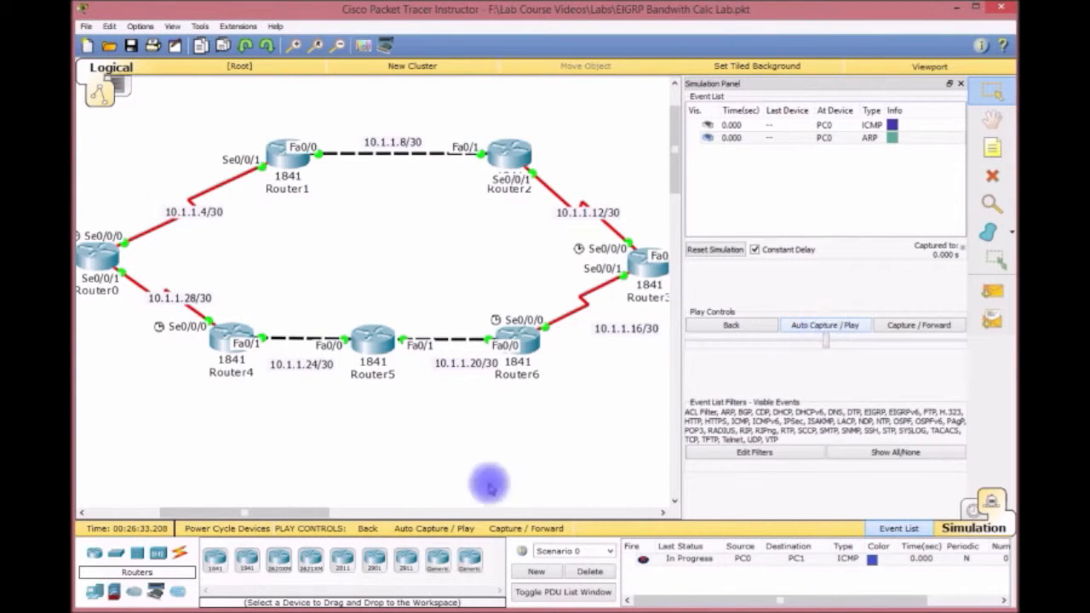
drag(316, 512, 273, 512)
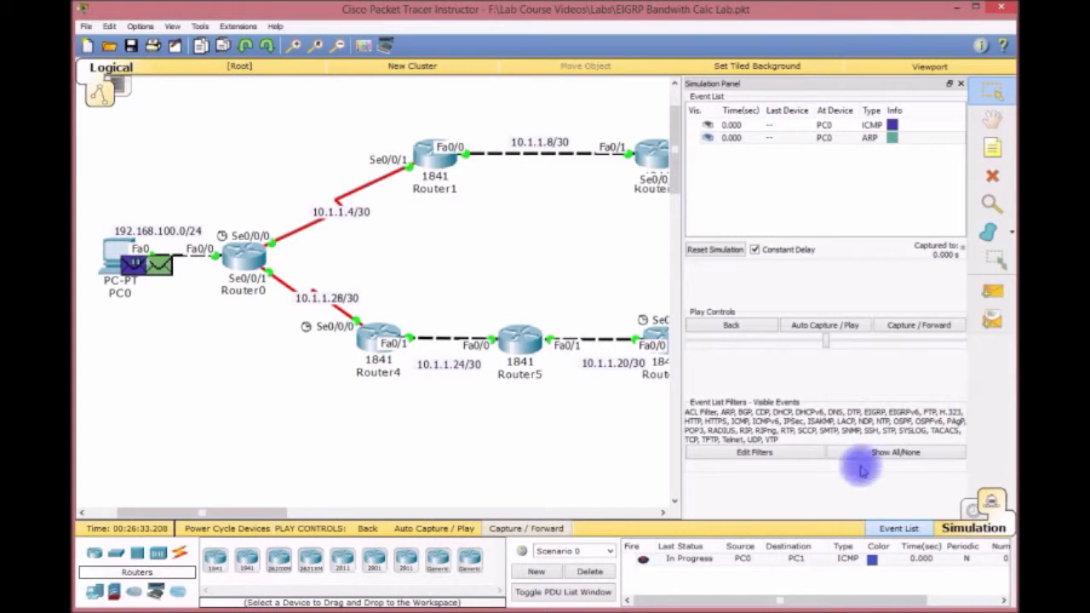
click(839, 330)
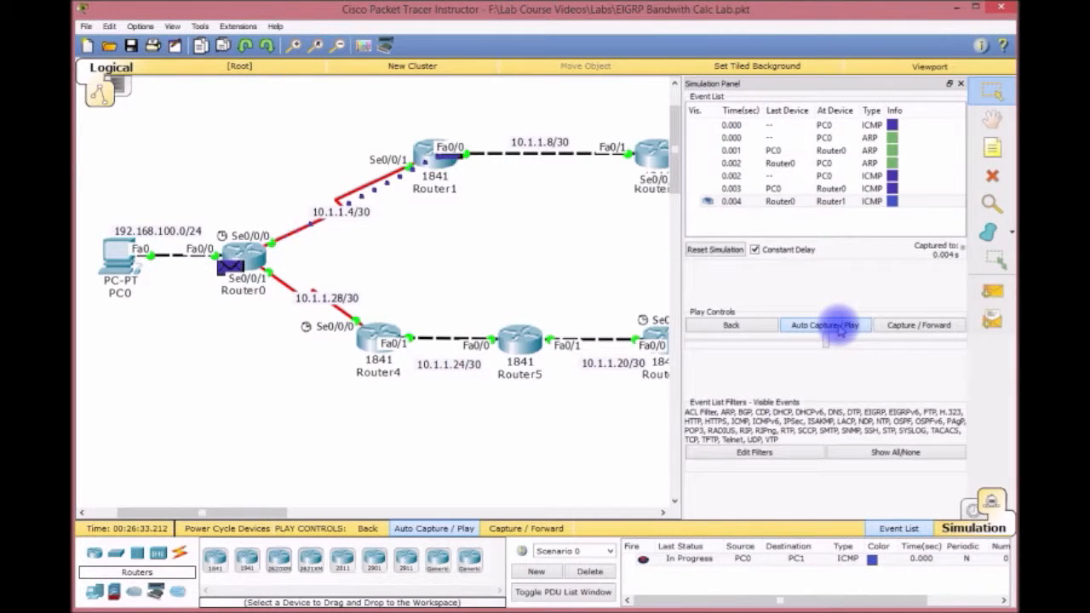
drag(203, 513, 298, 501)
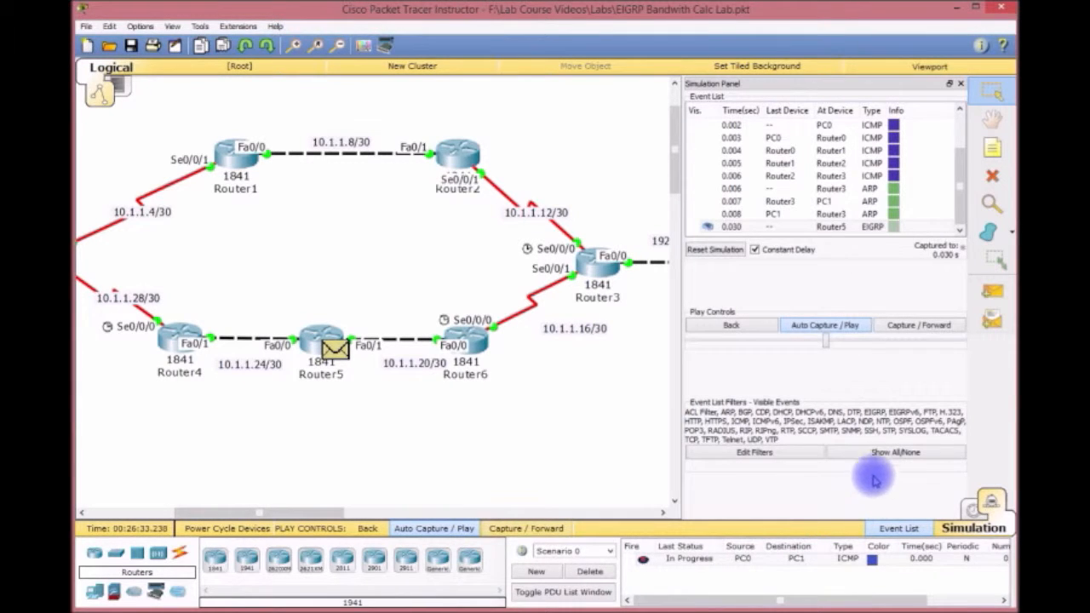
Delete Scenario 0's PDU from PC0 to PC1 and return to Realtime mode
click(869, 562)
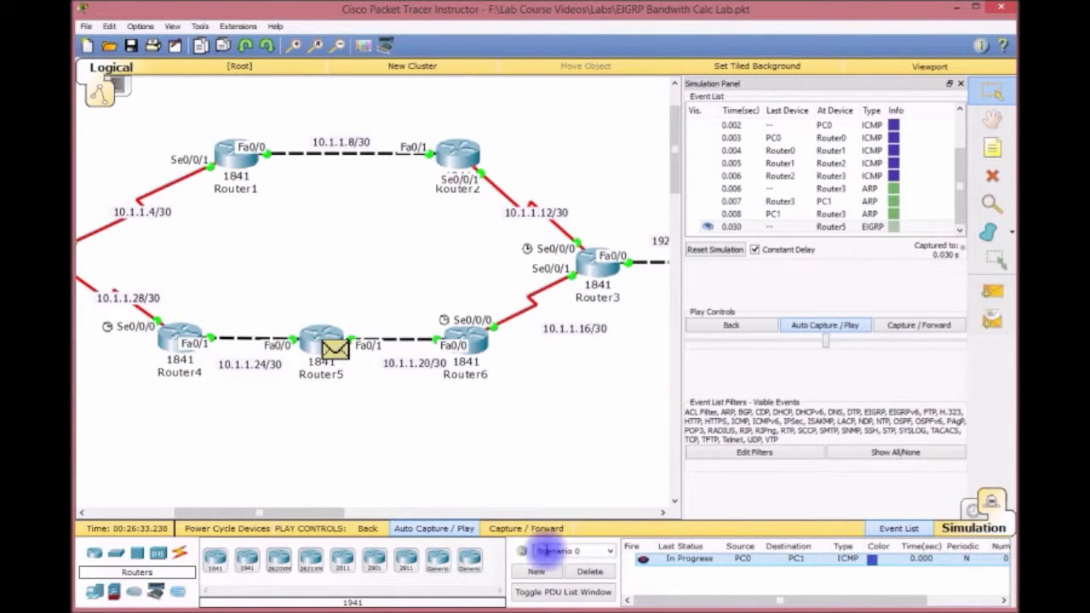
click(599, 577)
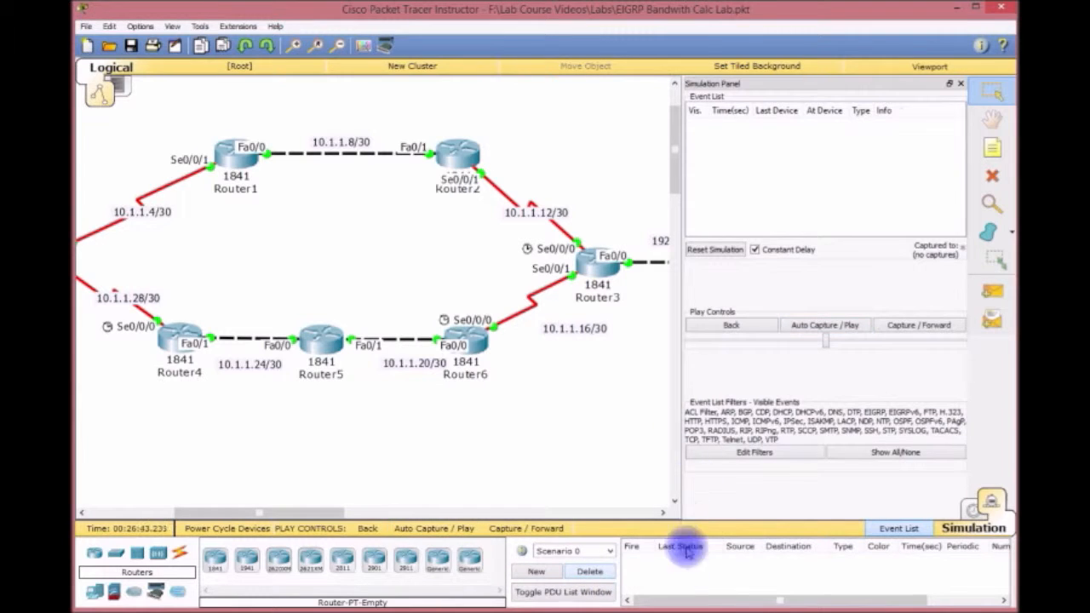
click(974, 509)
Open Router3's command line and leave router configuration mode for privileged EXEC mode
drag(584, 512, 554, 514)
click(662, 264)
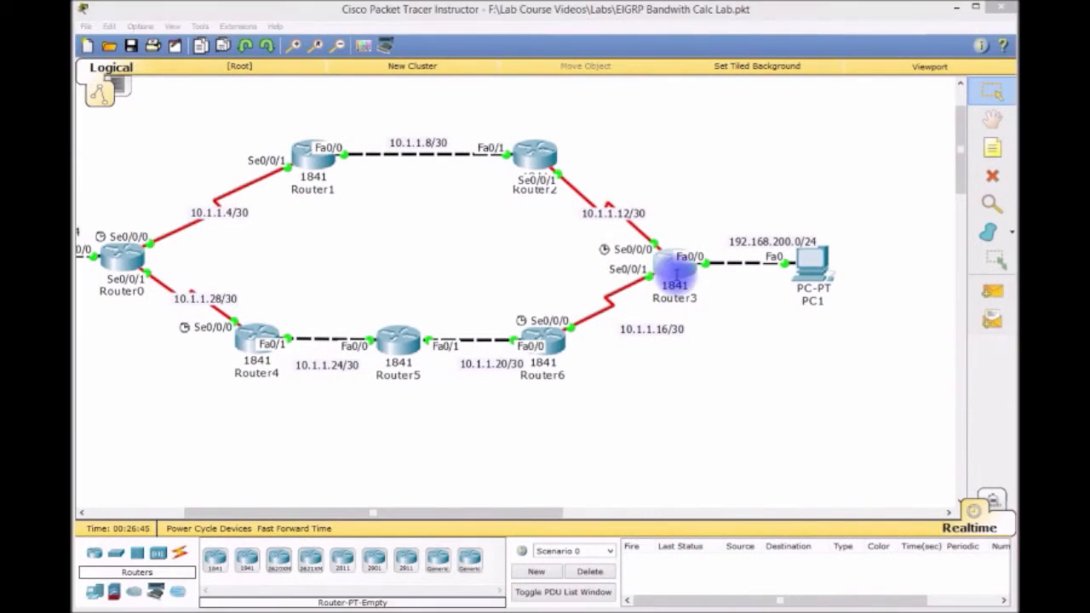
key(Return)
key(Return)
key(Return)
key(Return)
key(Return)
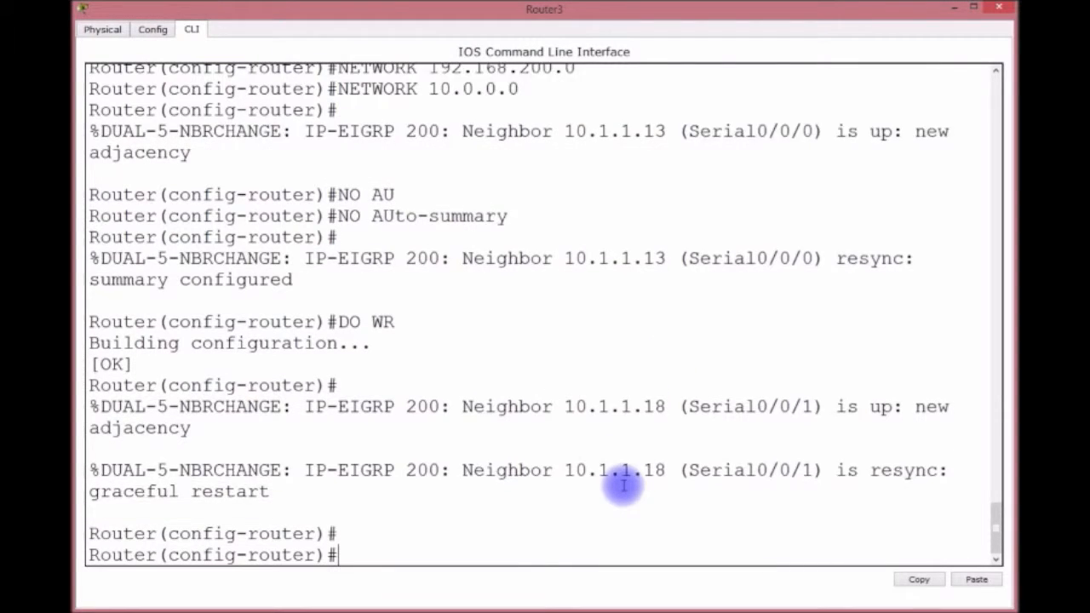
key(ctrl+z)
key(Return)
key(Return)
key(Return)
key(Return)
key(Return)
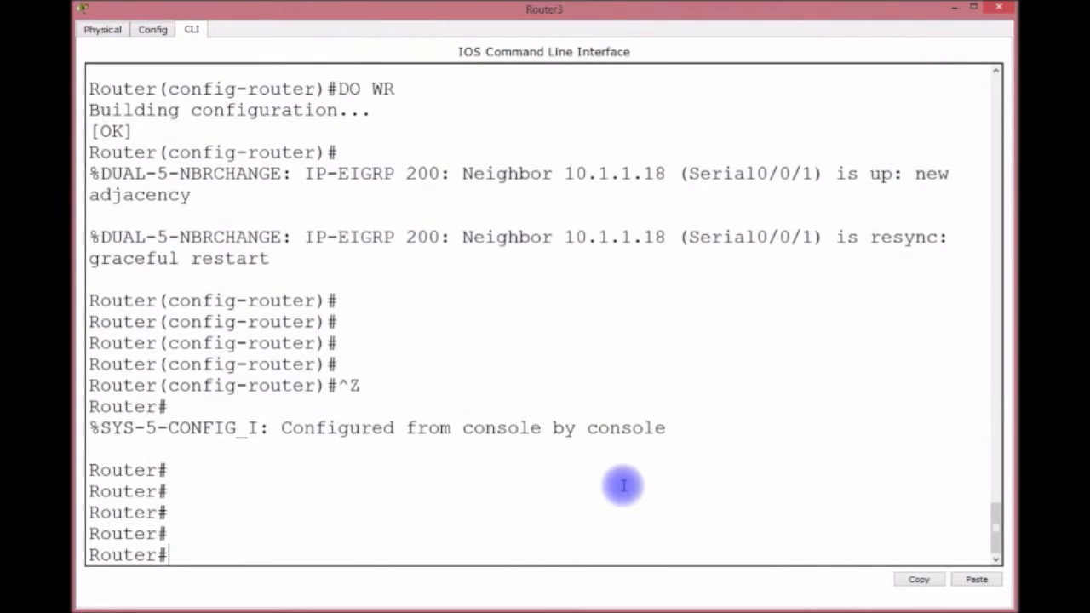
Display Router3's IP routing table and check the next hop of the route to 192.168.100.0/24
text(SLKH)
key(BackSpace)
key(BackSpace)
text(IP ROU)
key(Return)
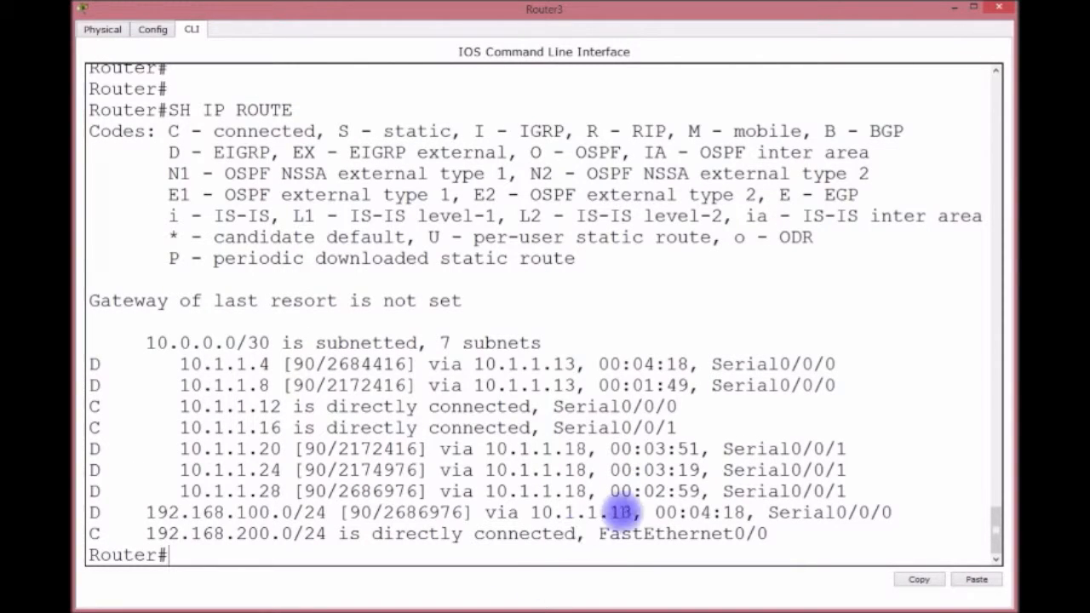
drag(637, 512, 497, 512)
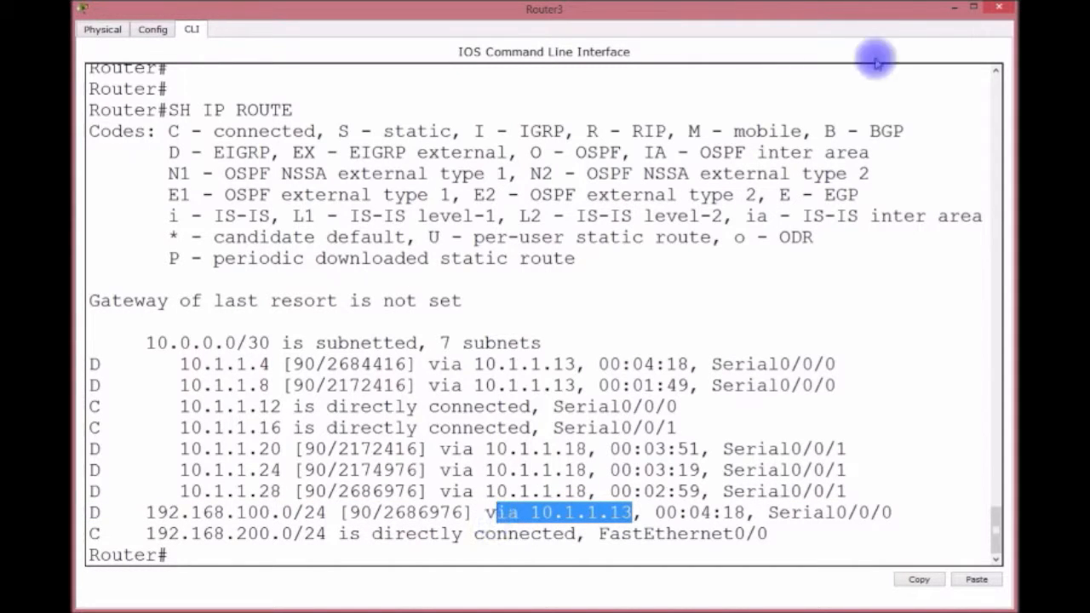
click(952, 9)
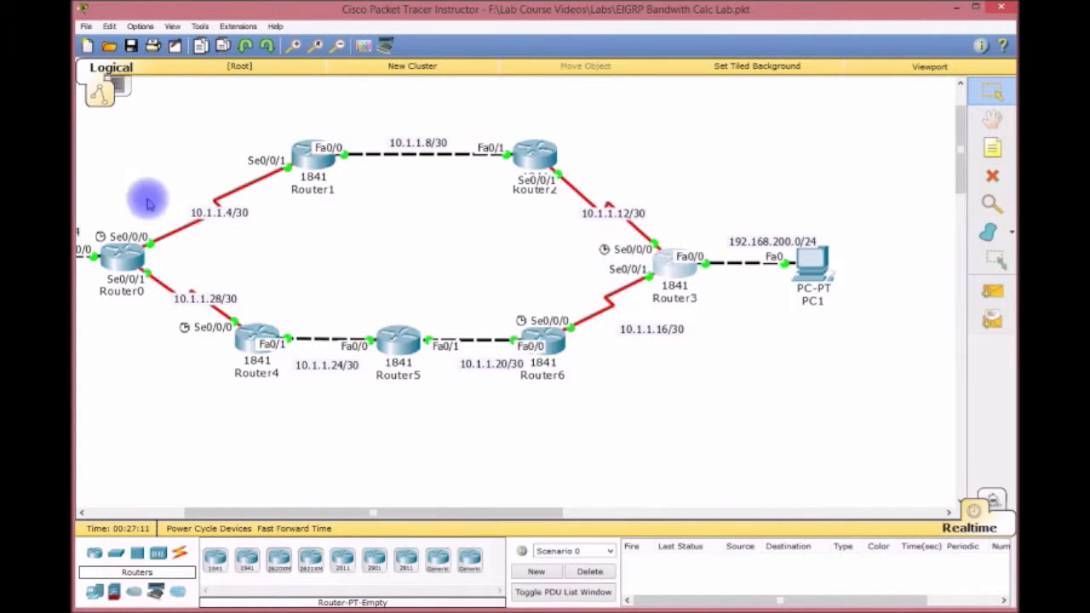
Display the interface details of Serial0/0/0 on Router0
drag(517, 512, 472, 515)
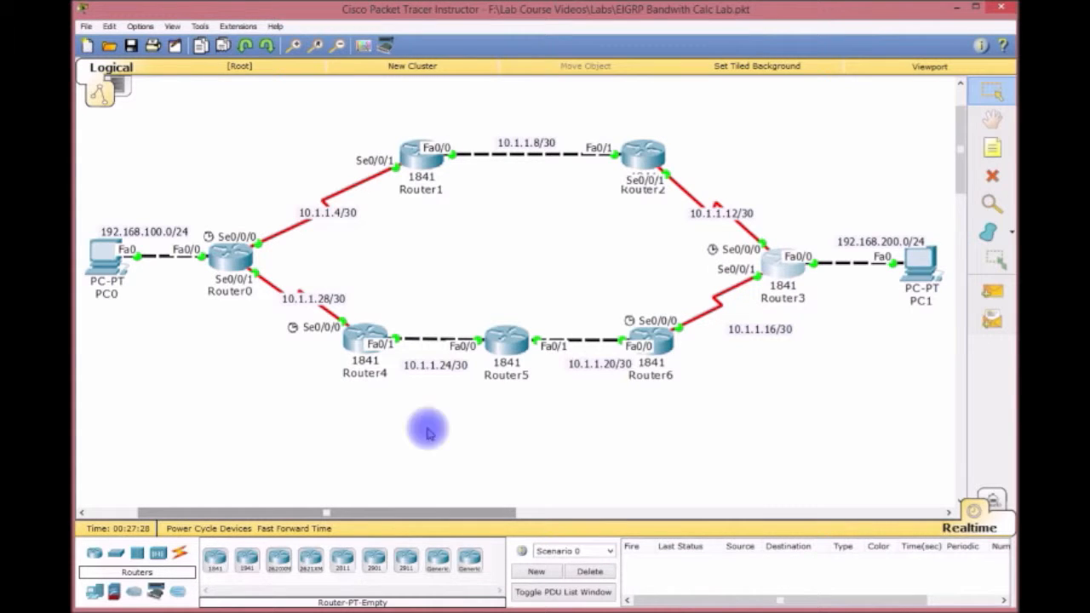
click(241, 261)
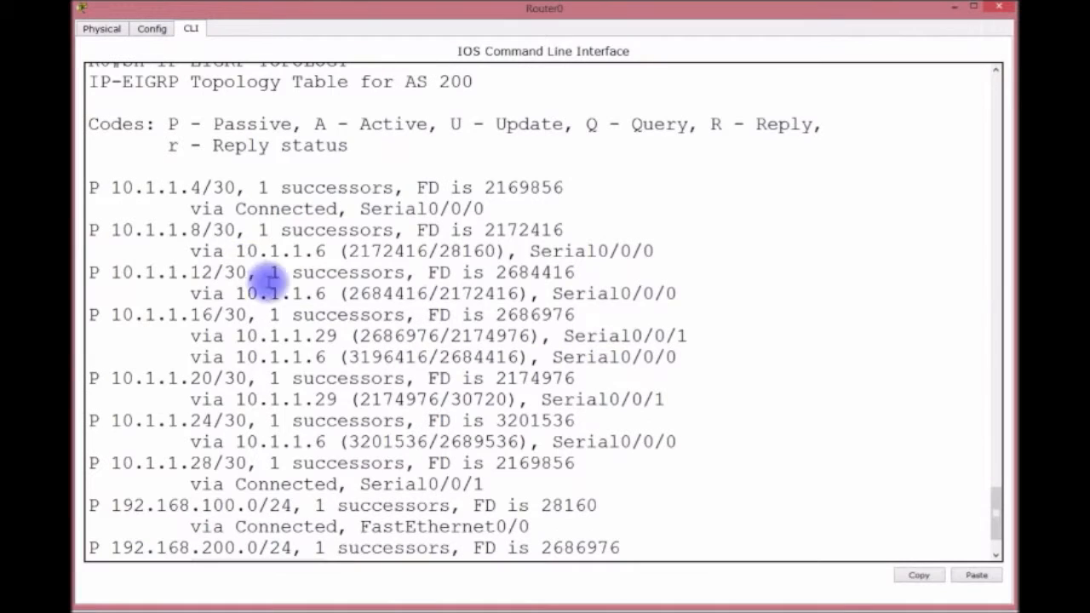
click(555, 483)
key(Return)
key(Return)
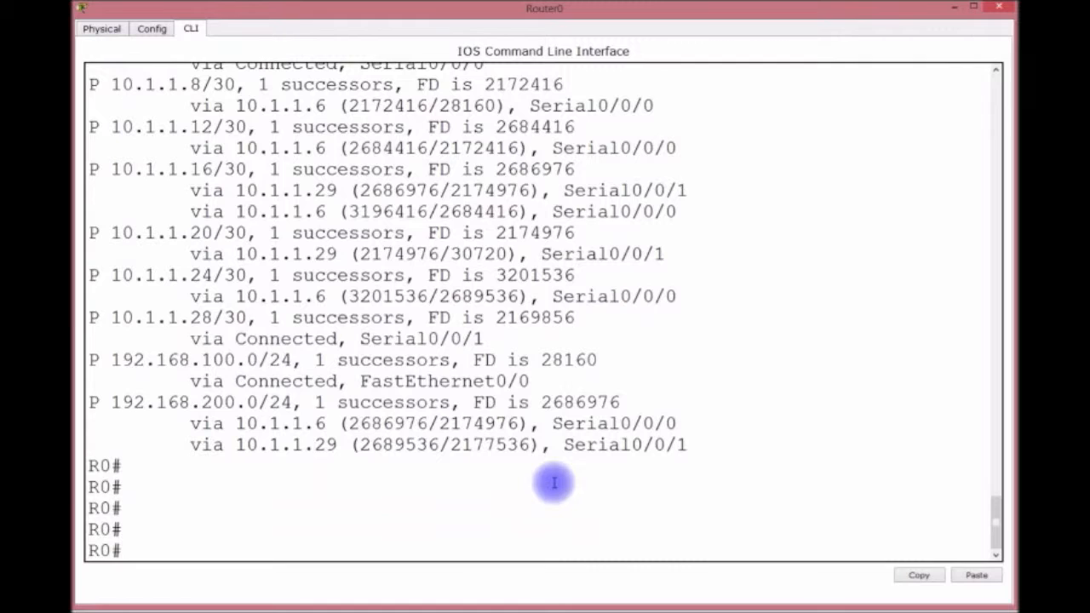
text(SH IP)
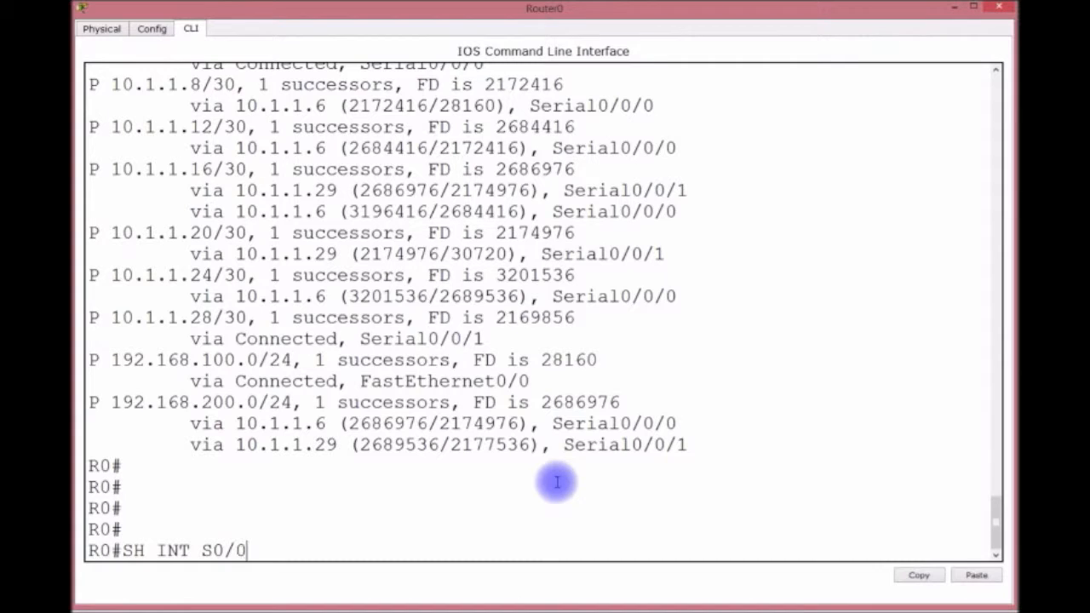
key(Return)
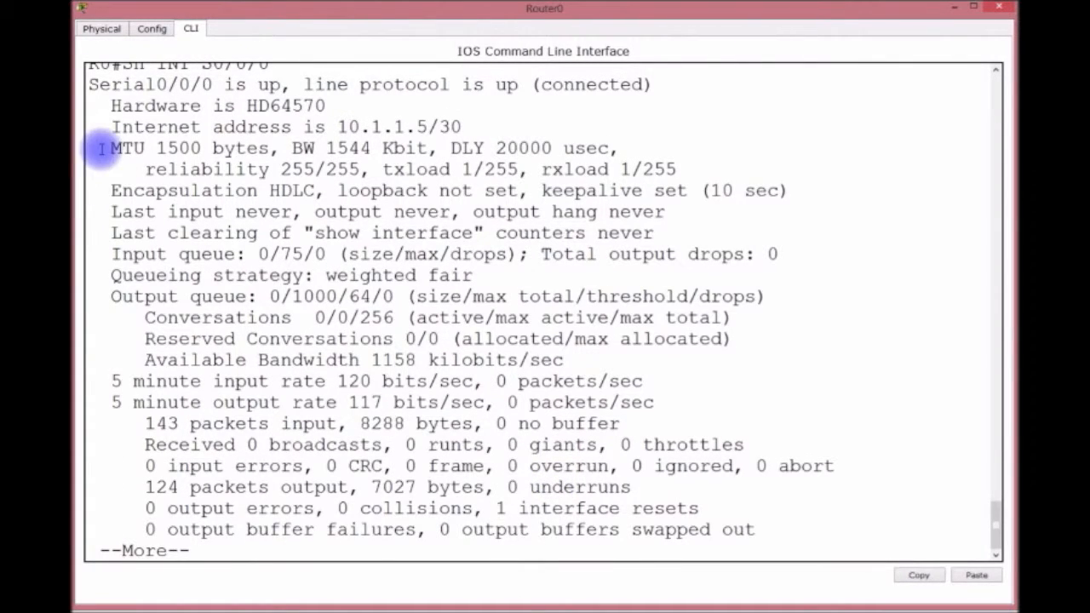
Examine the MTU, bandwidth, delay, reliability and load values of Router0's Serial0/0/0 interface
drag(111, 148, 562, 149)
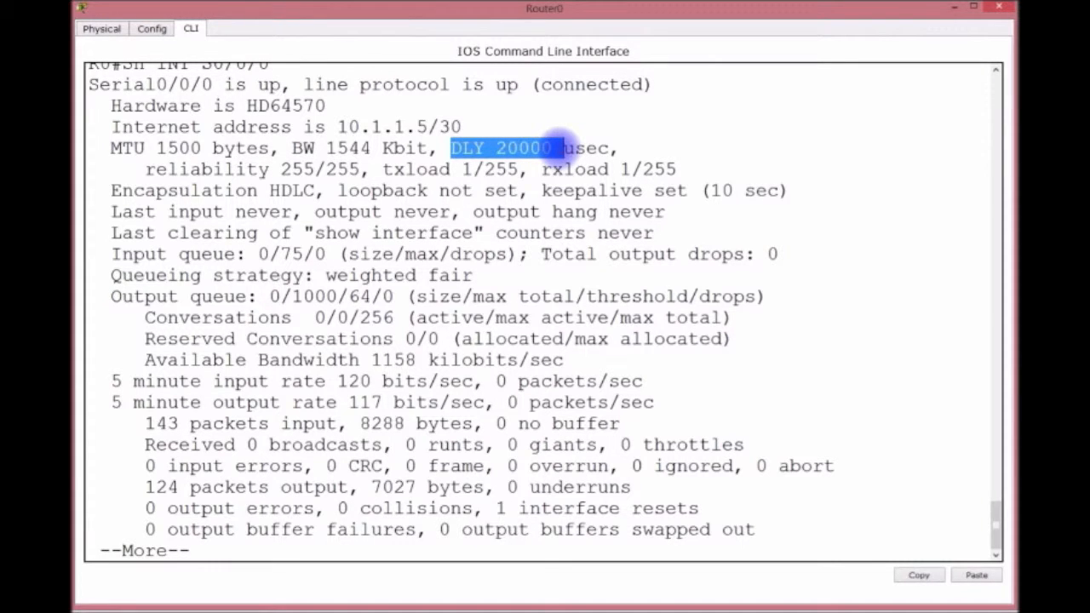
drag(130, 169, 679, 173)
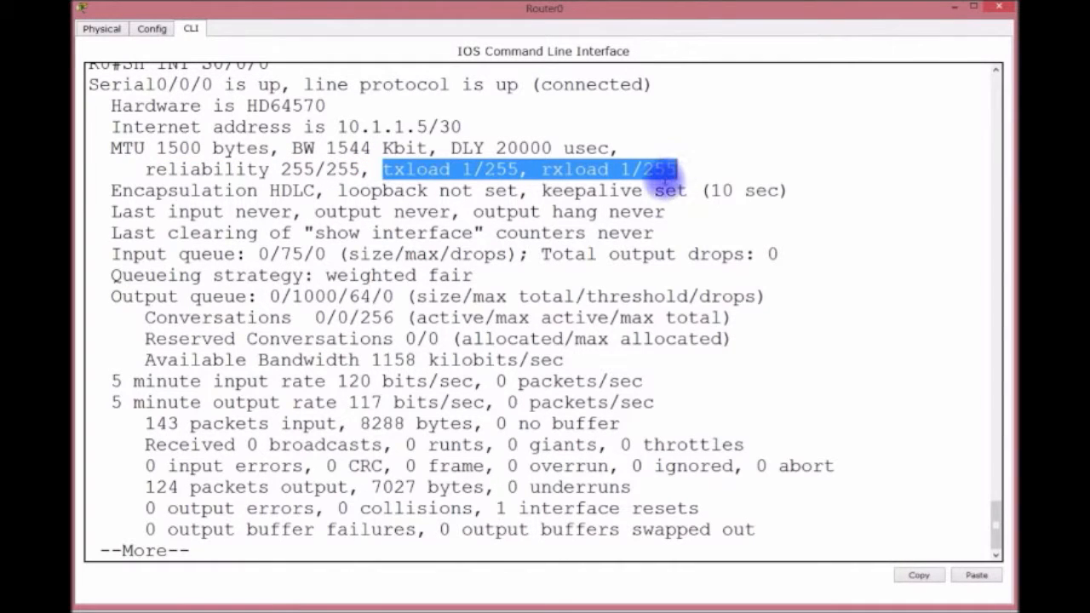
drag(293, 148, 372, 146)
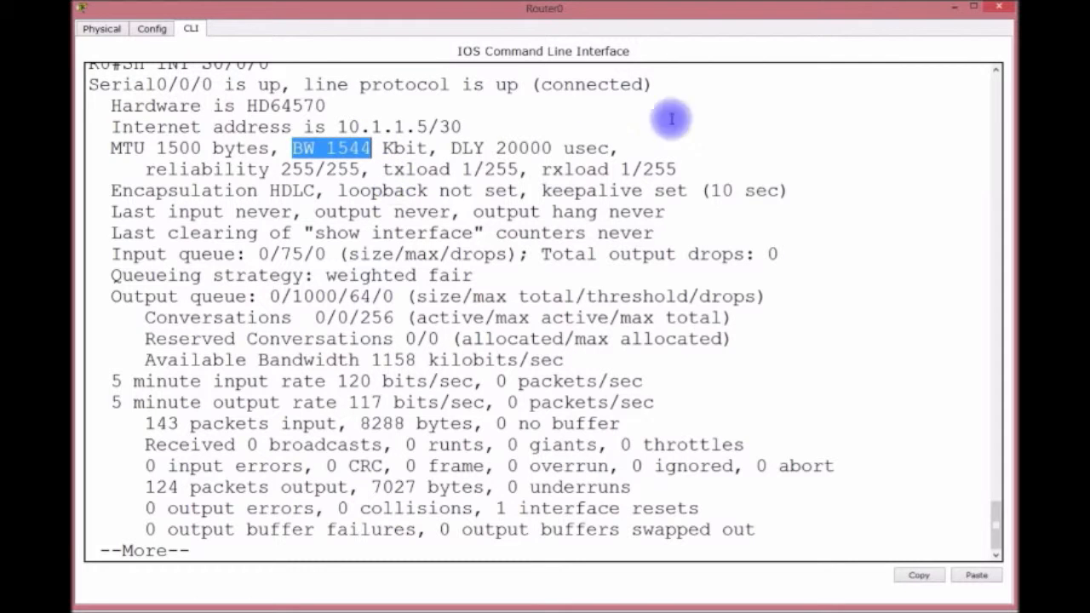
click(957, 9)
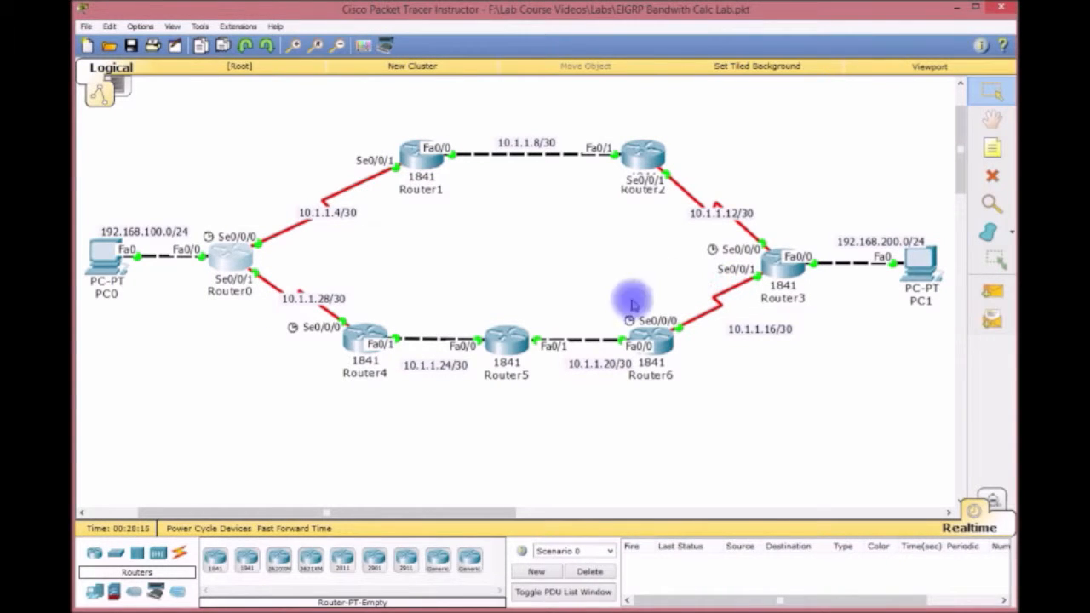
Open Router0's command line and enter interface configuration mode for Serial0/0/0
click(230, 264)
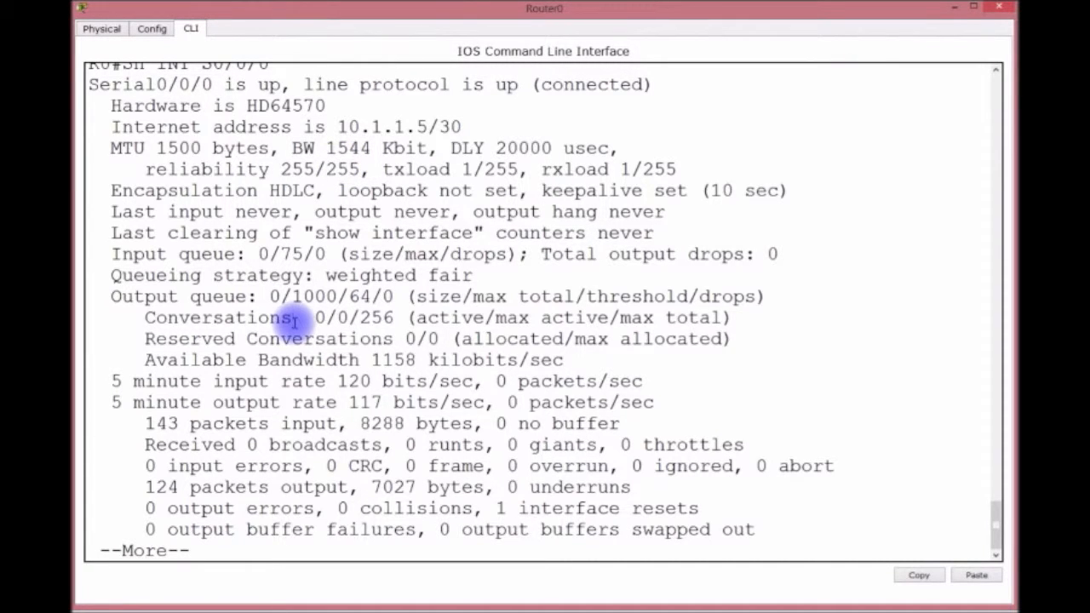
key(Return)
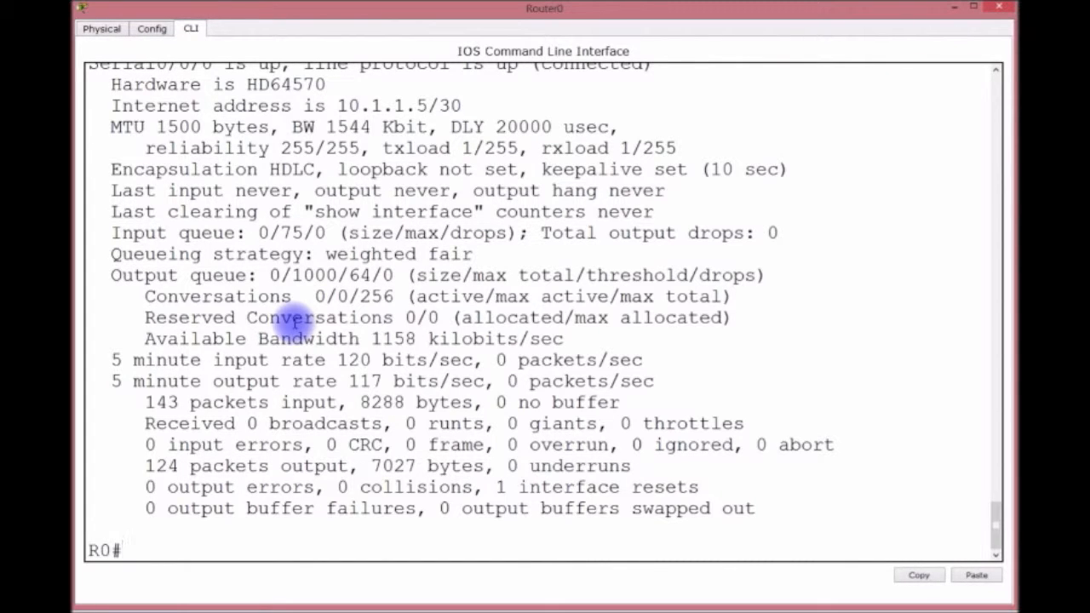
text(CONFIG T)
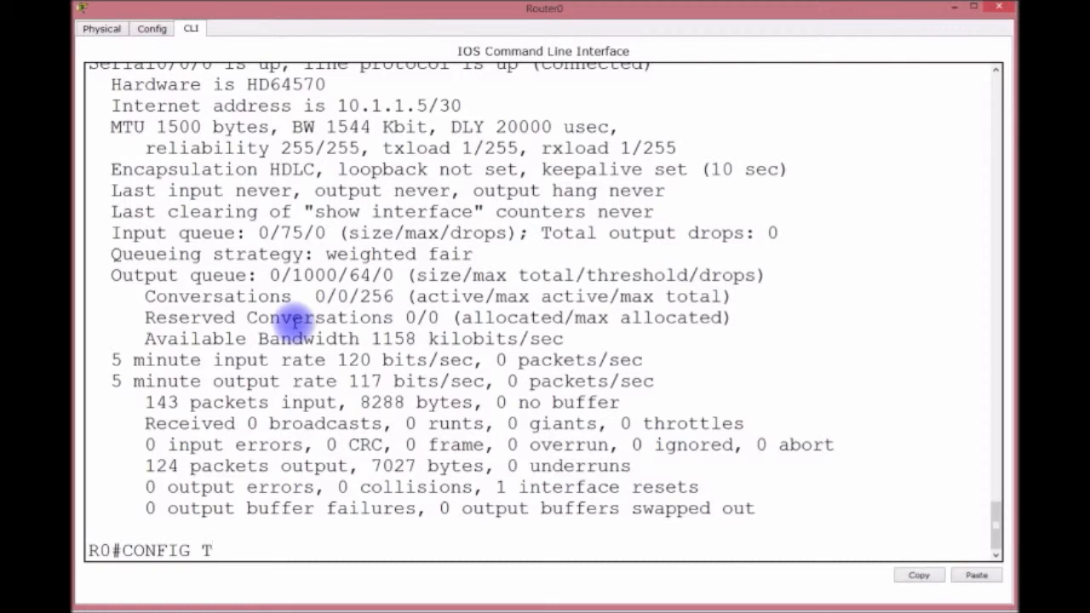
key(Return)
text(INT)
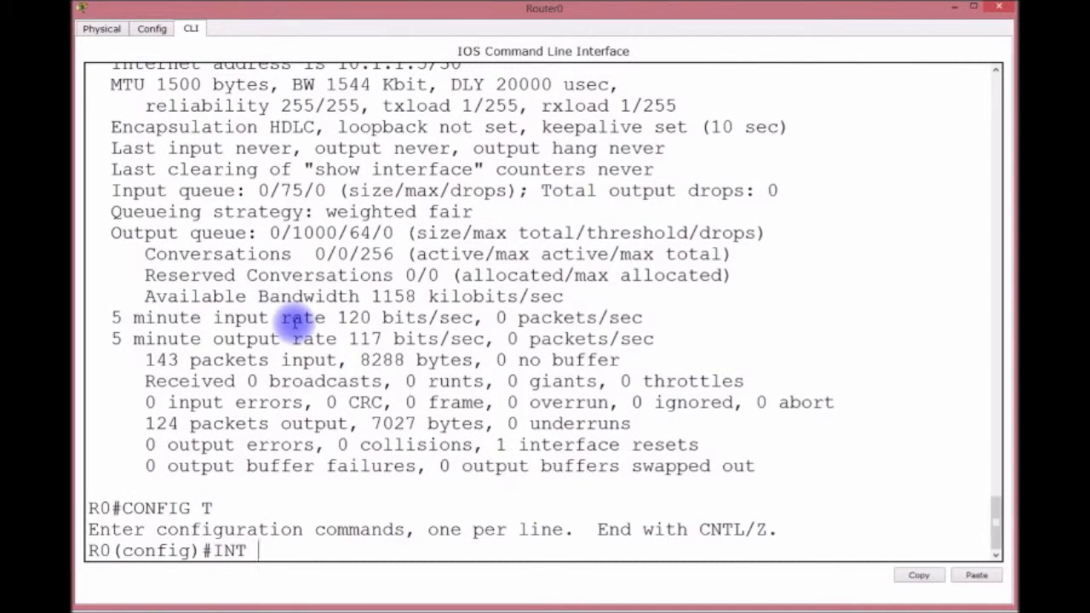
text( S0/0/0)
key(Return)
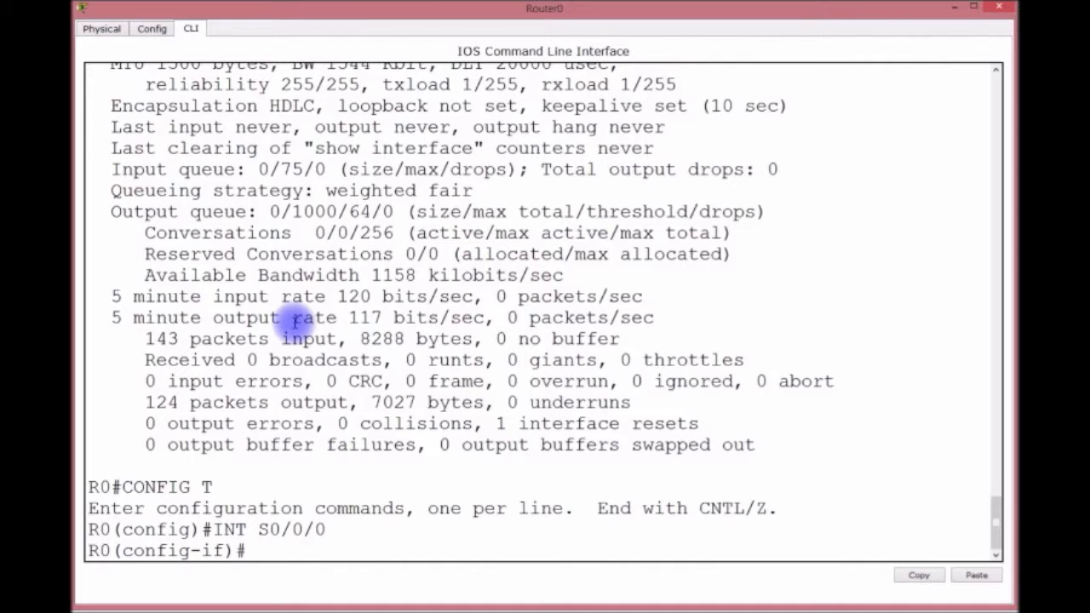
List the available interface commands, then set the bandwidth of Router0's Serial0/0/0 to 64 and save the configuration
text(?)
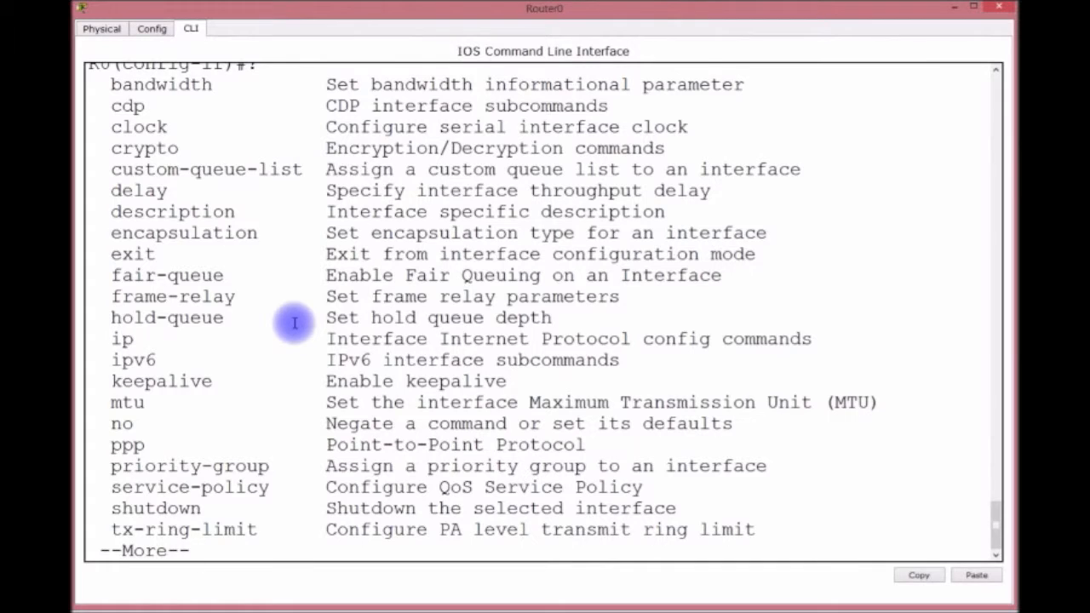
key(Return)
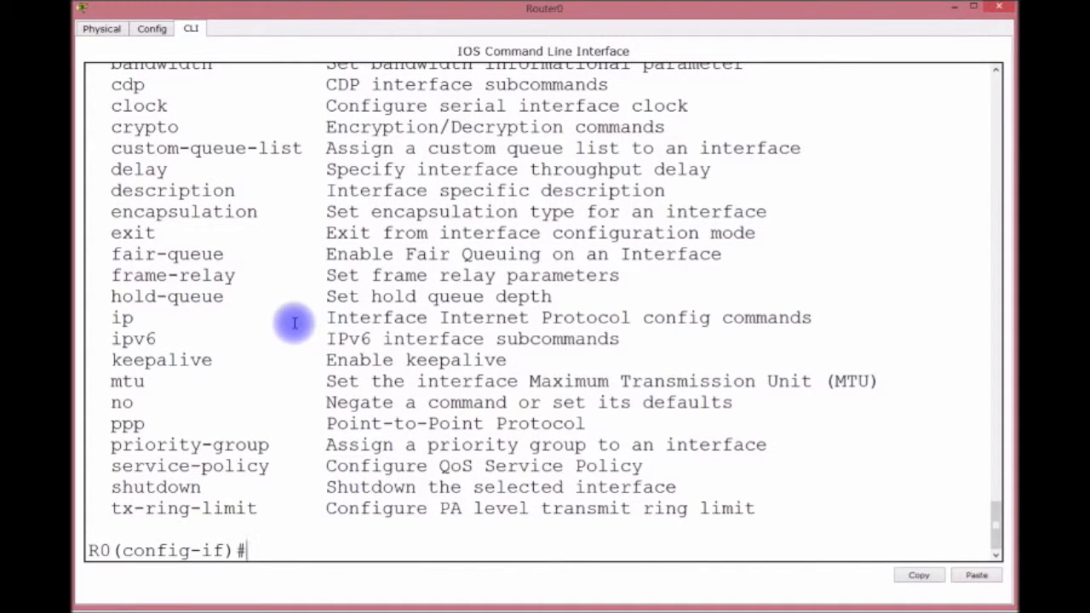
text(BAND)
key(Tab)
text(64)
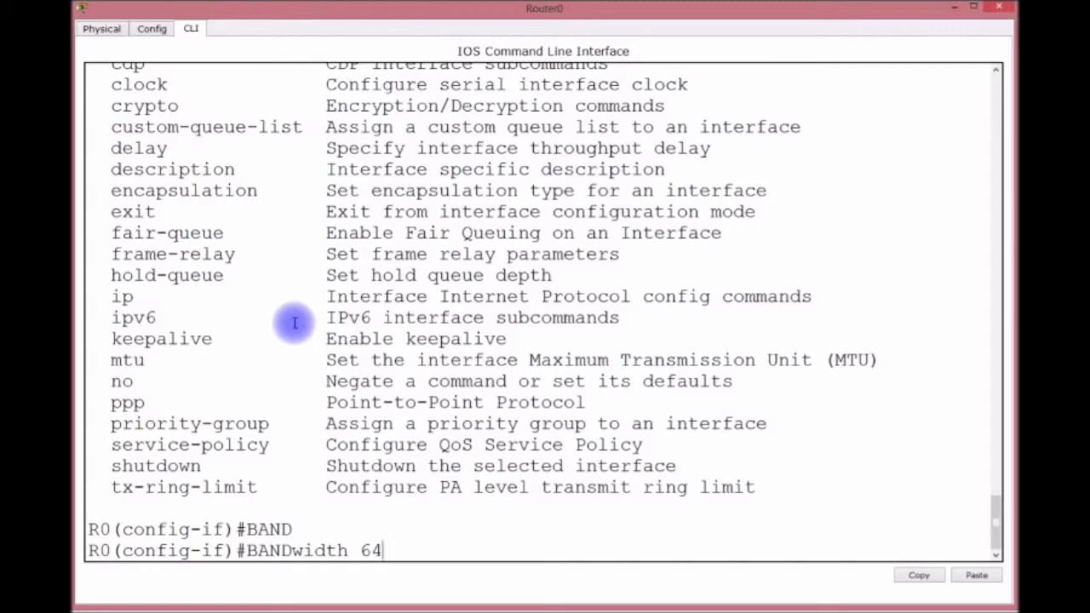
key(Return)
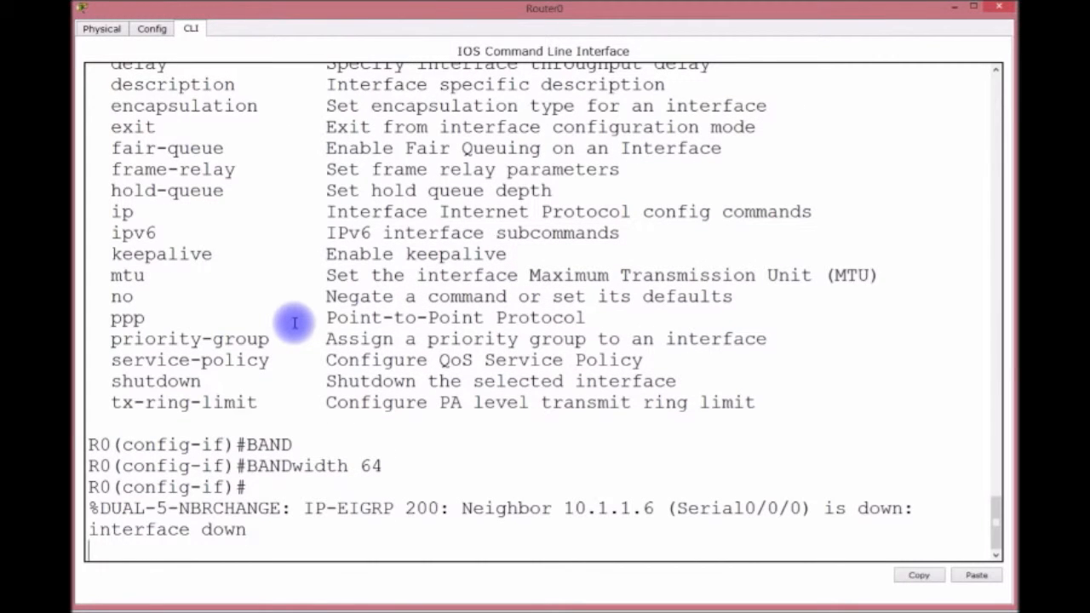
key(Return)
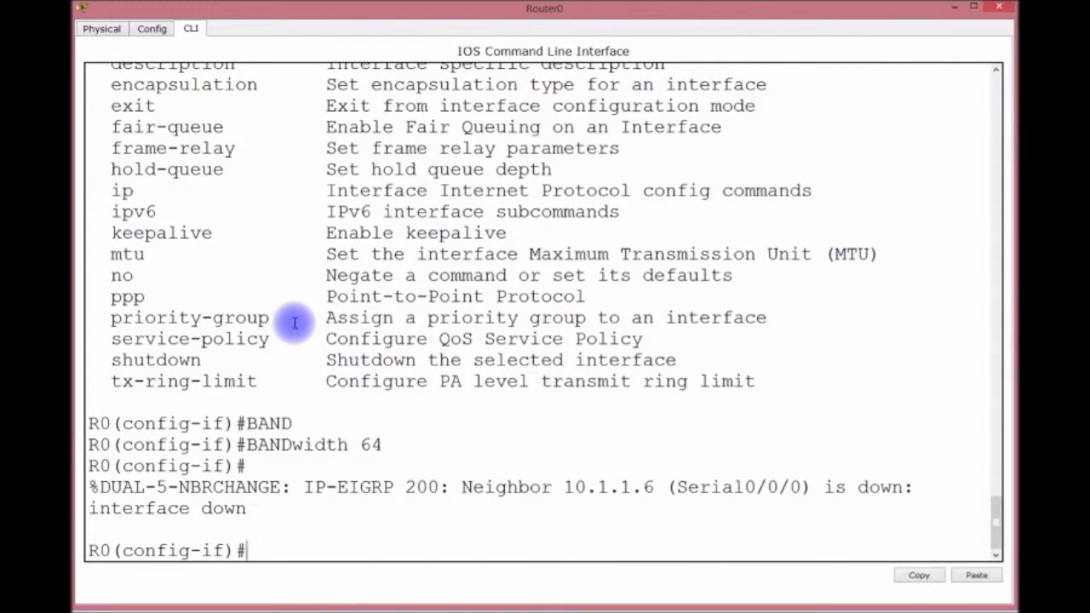
text(DO WR)
key(Return)
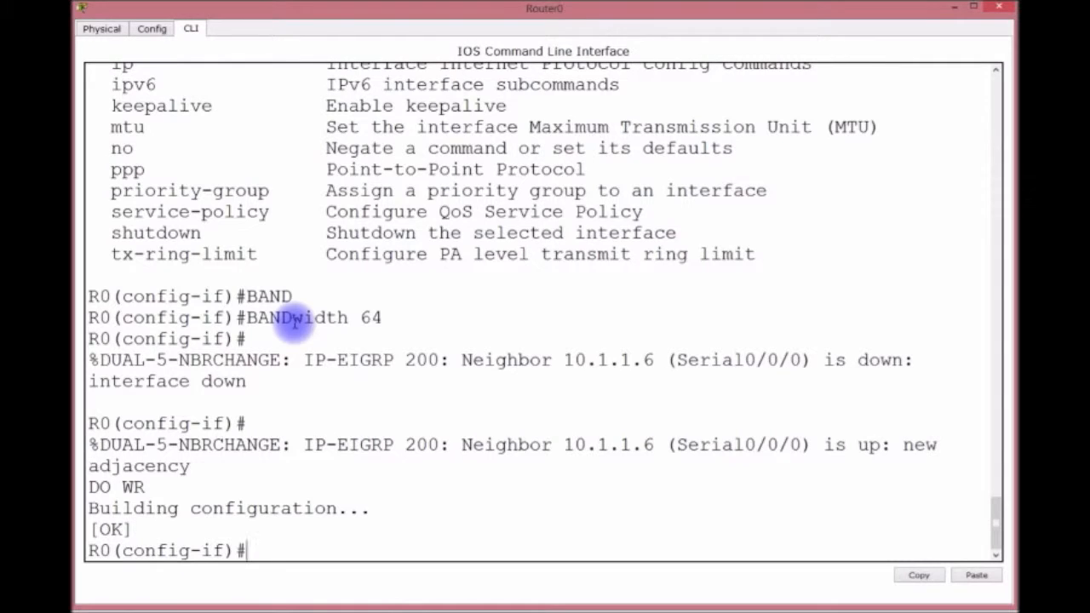
Set the bandwidth of Router0's Serial0/0/1 interface to 6000000 kilobits, checking the permitted range first
key(Up)
key(Up)
key(Up)
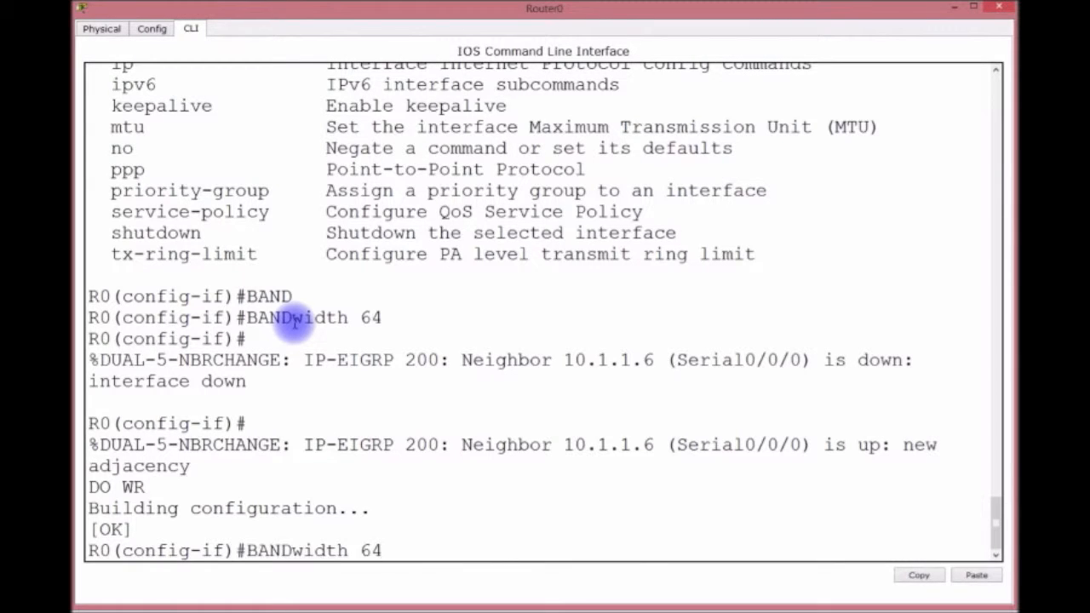
key(BackSpace)
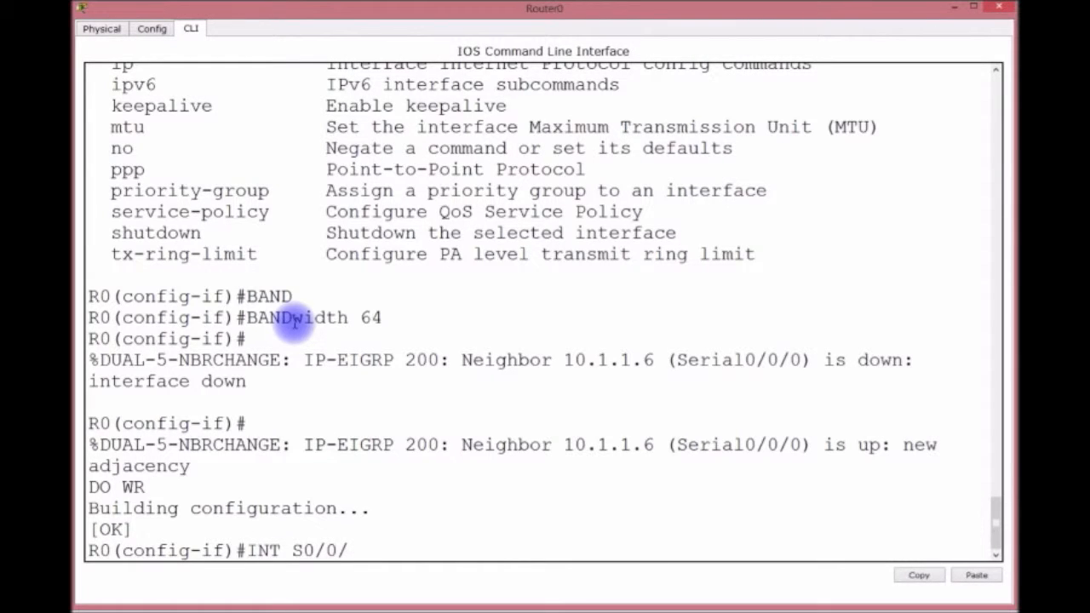
text(1)
key(Return)
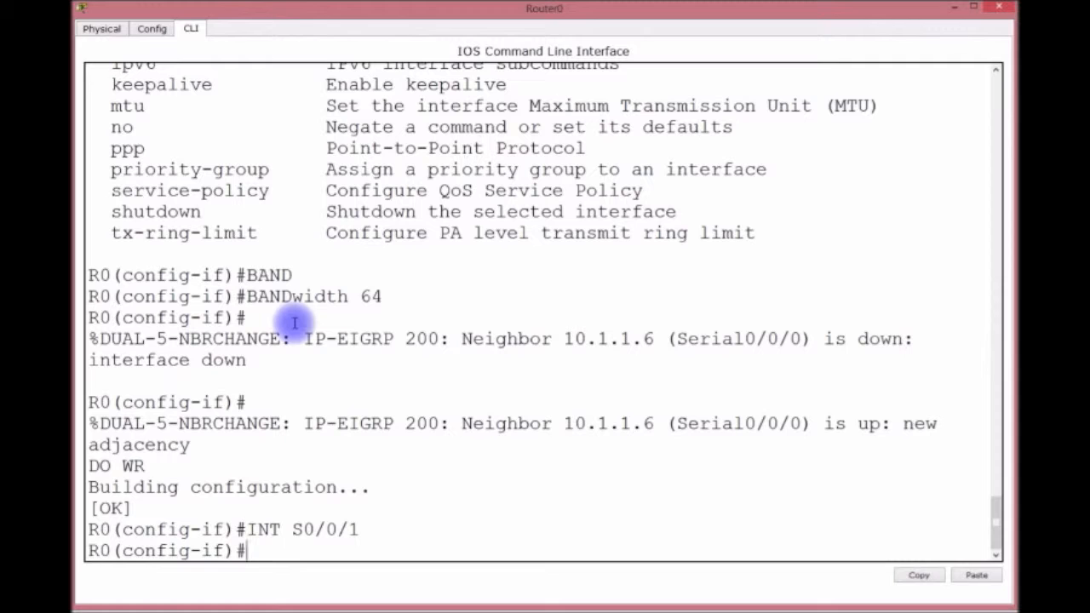
text(BA)
key(Tab)
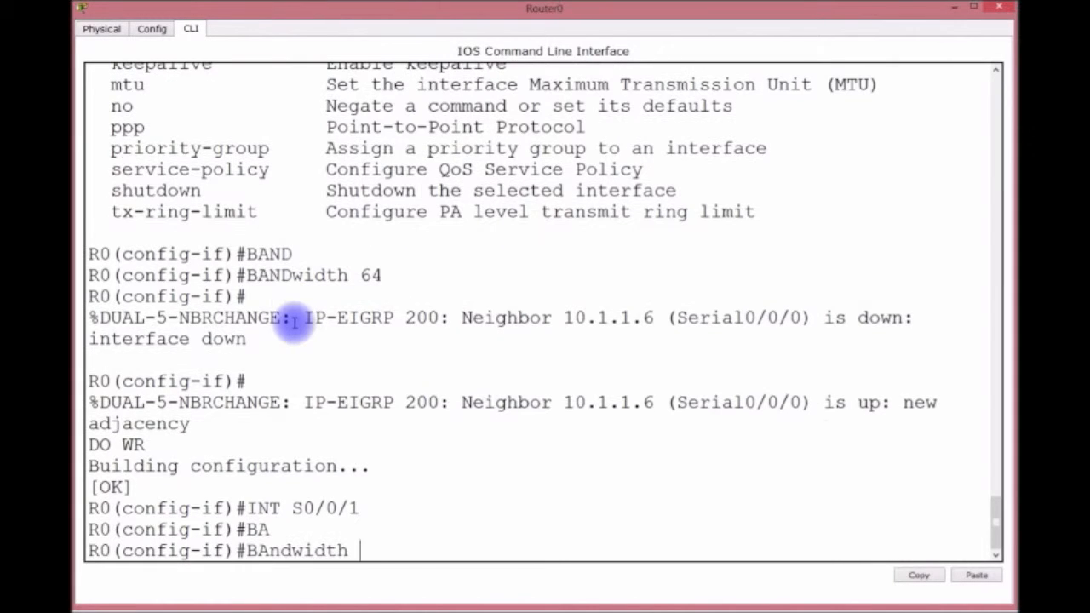
text(?)
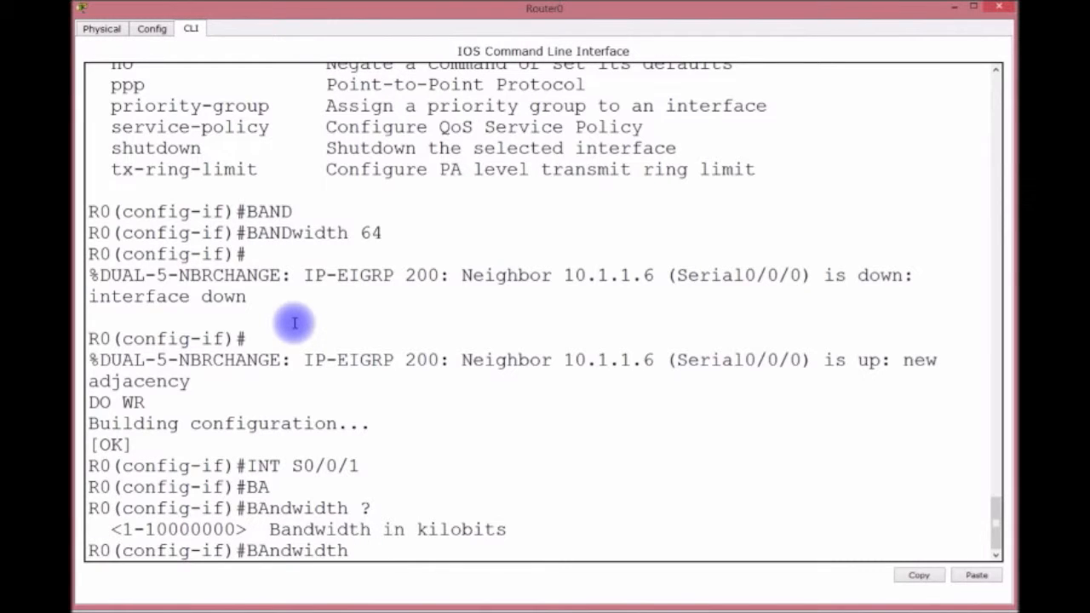
text(6000000)
key(Return)
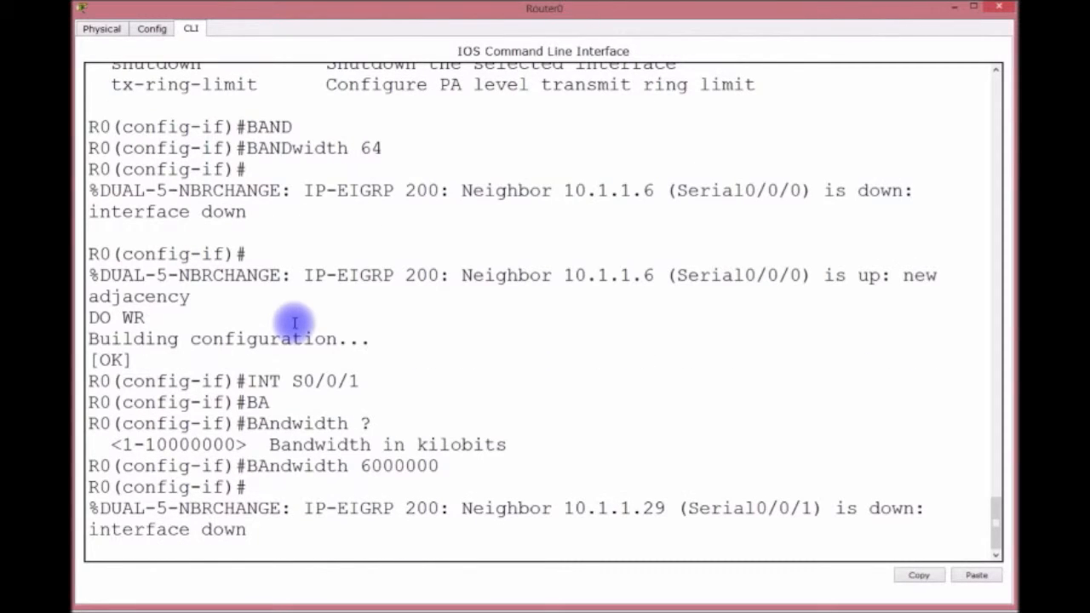
key(Return)
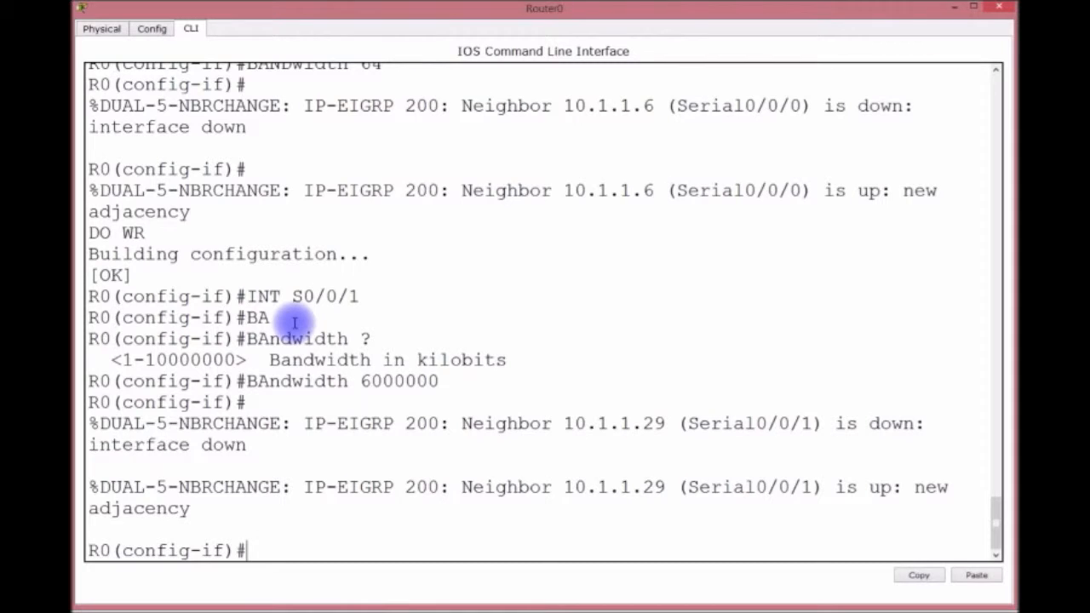
Return Router0 to privileged EXEC mode and display the brief IP interface summary
key(ctrl+z)
key(Return)
key(Return)
key(Return)
key(Return)
key(Return)
key(Return)
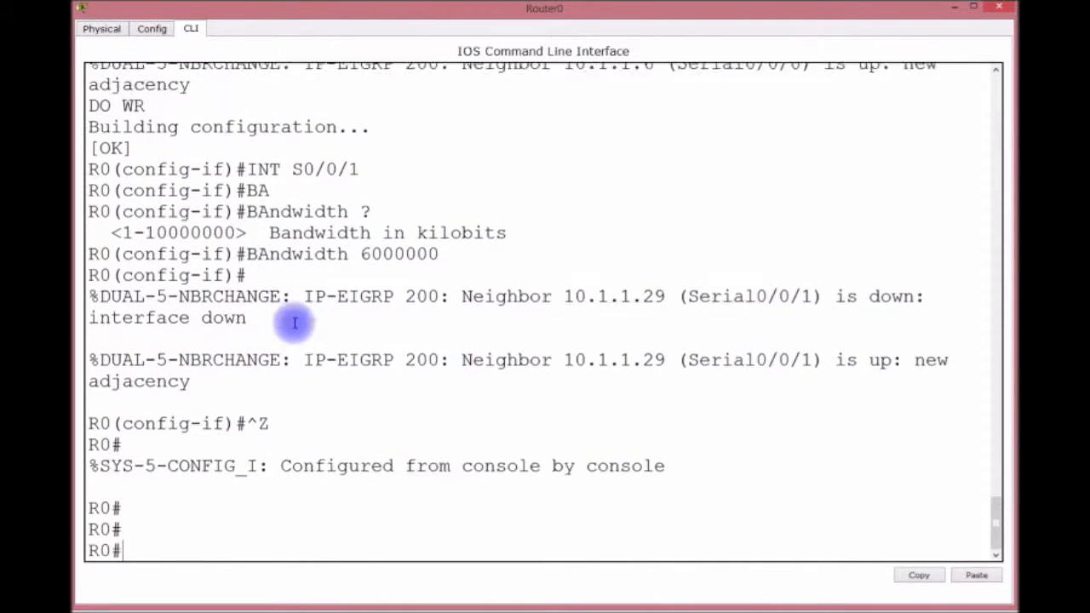
text(SH IP)
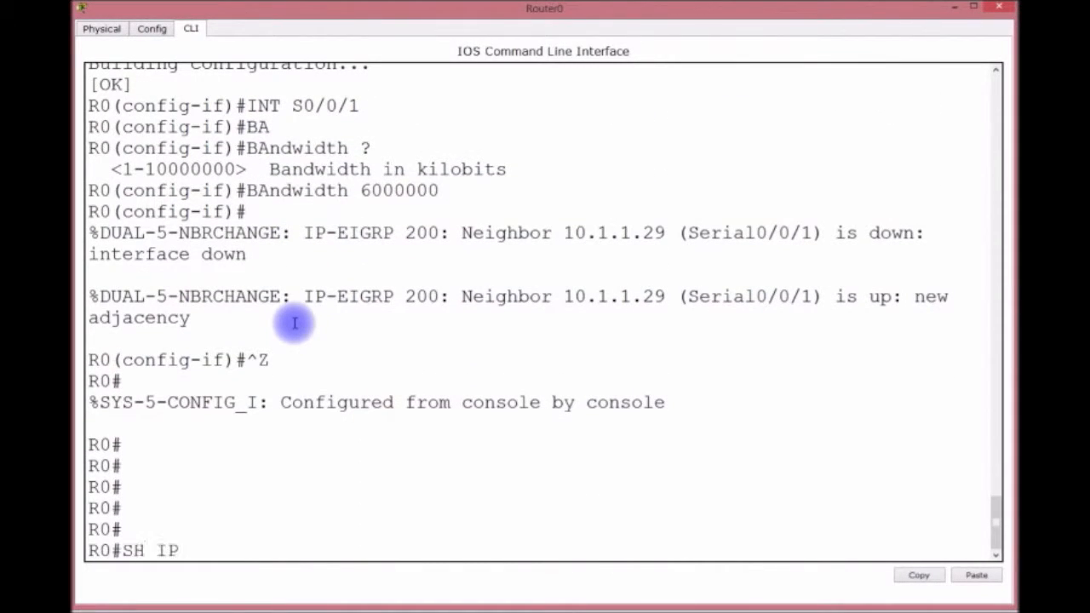
text( INT BRIEF)
key(Return)
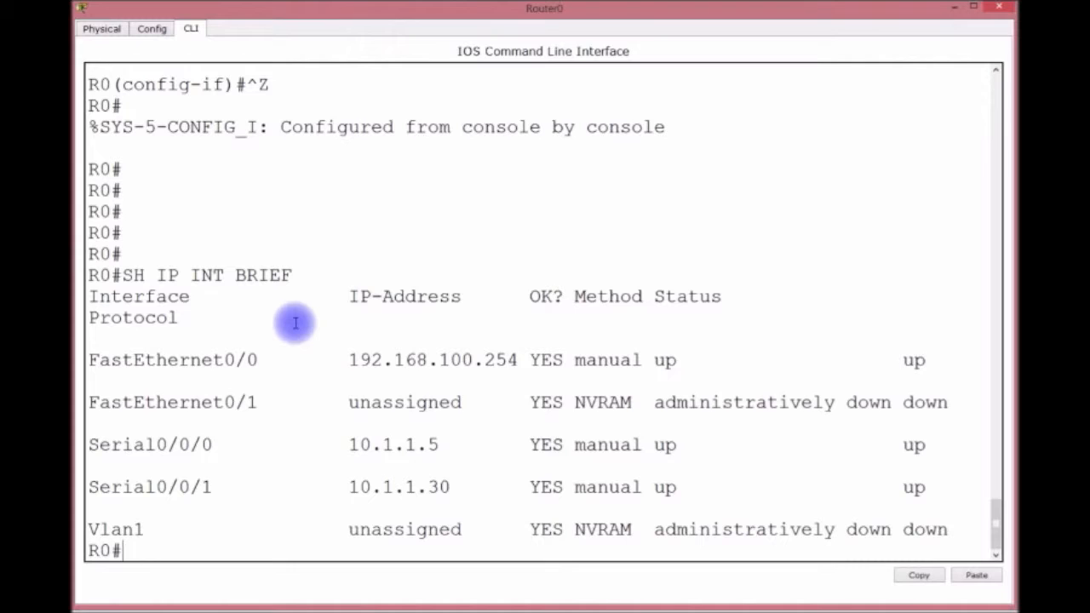
Display the interface details of Serial0/0/0 on Router0 and check its bandwidth
text(SH INT S0/0/0)
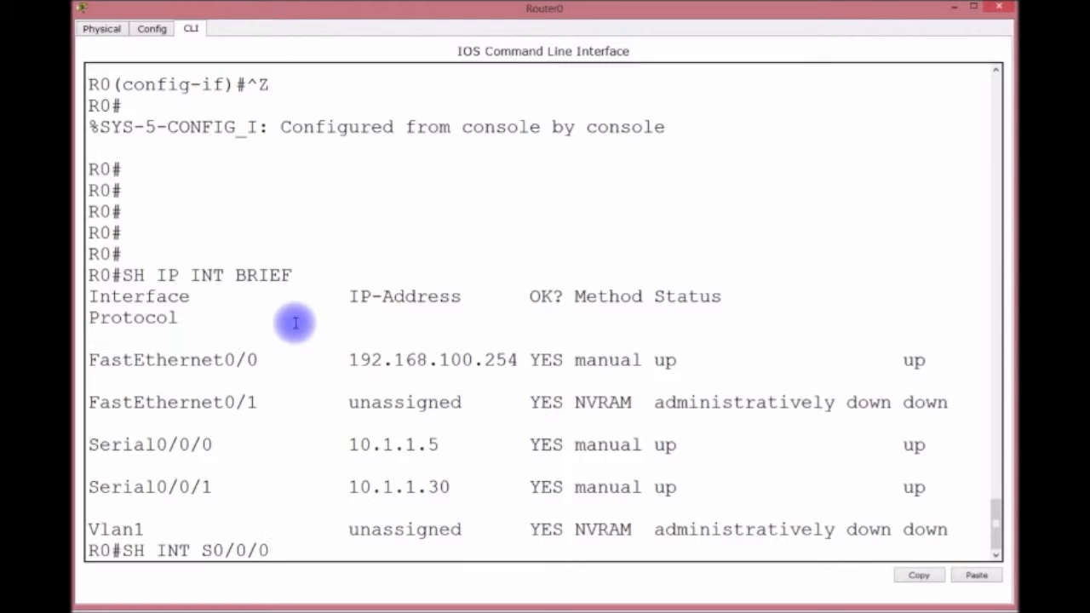
key(Return)
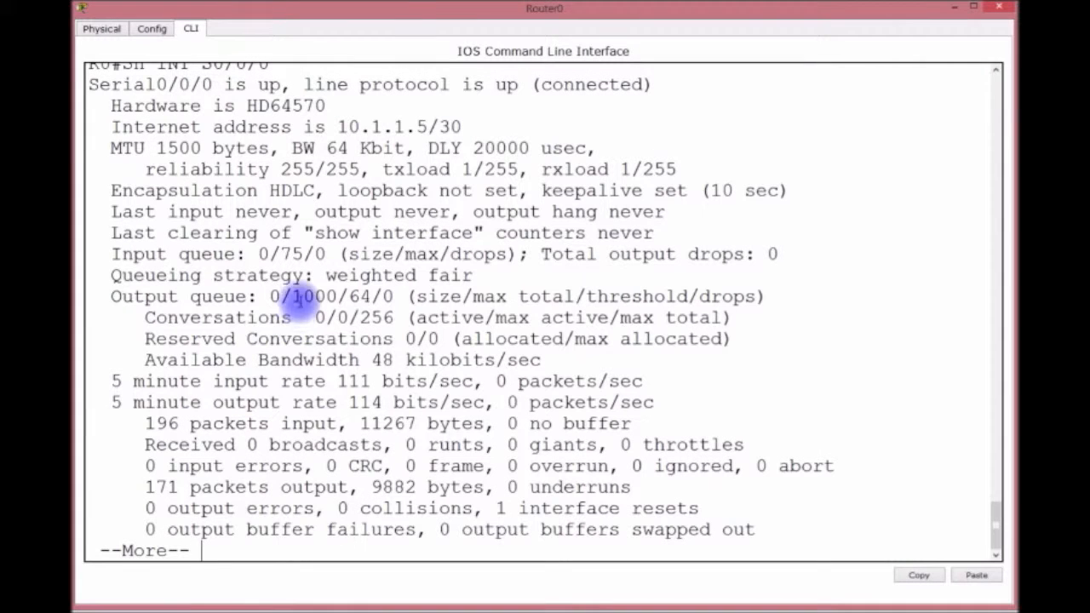
drag(292, 148, 352, 148)
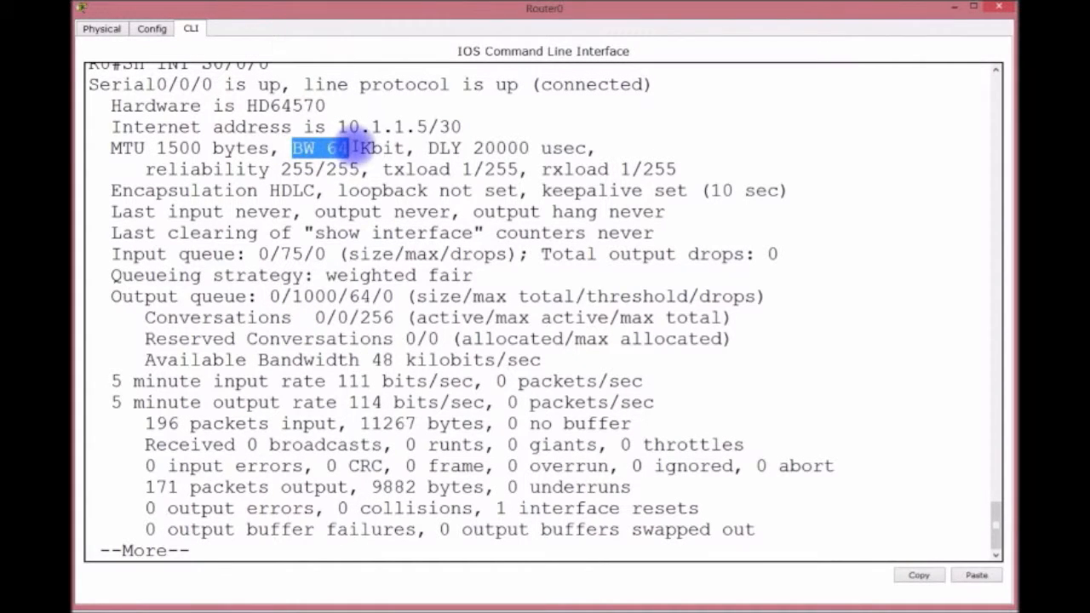
key(space)
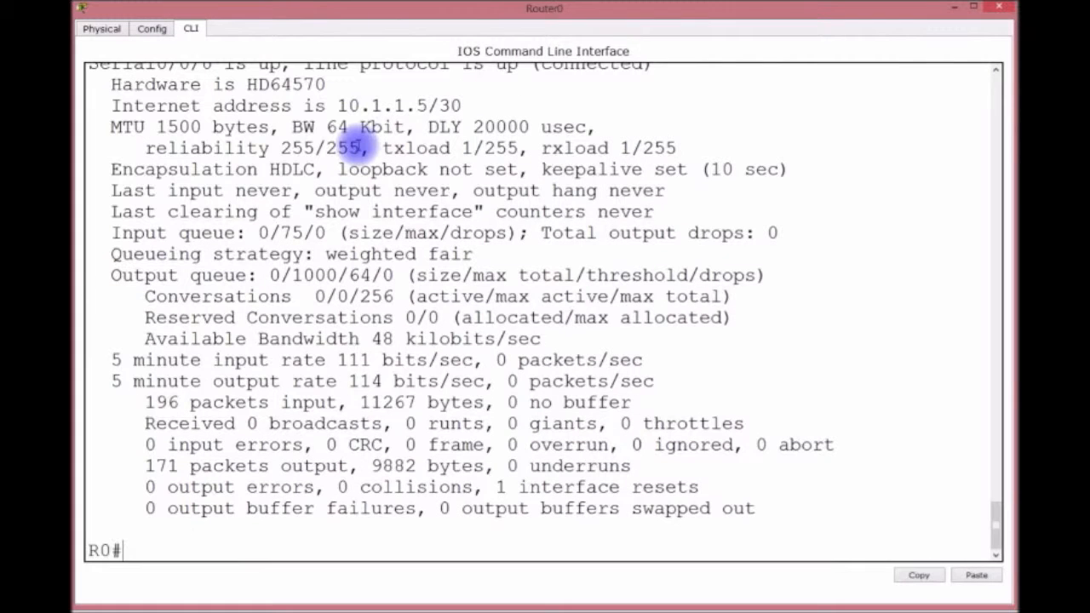
Display the interface details of Serial0/0/1 on Router0 and check its bandwidth
key(Up)
key(BackSpace)
text(1)
key(Return)
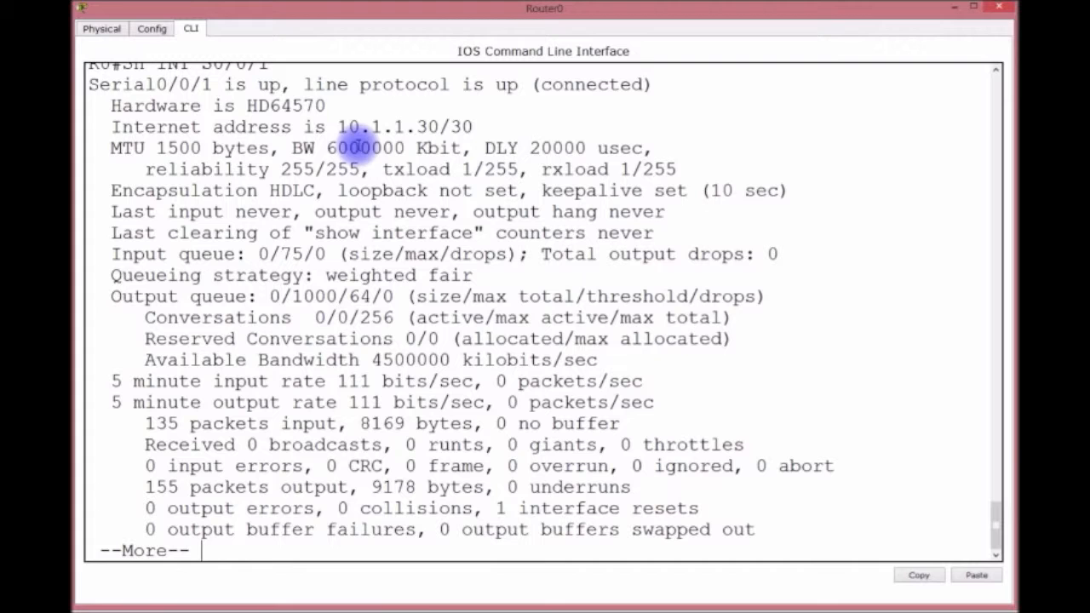
drag(294, 148, 405, 148)
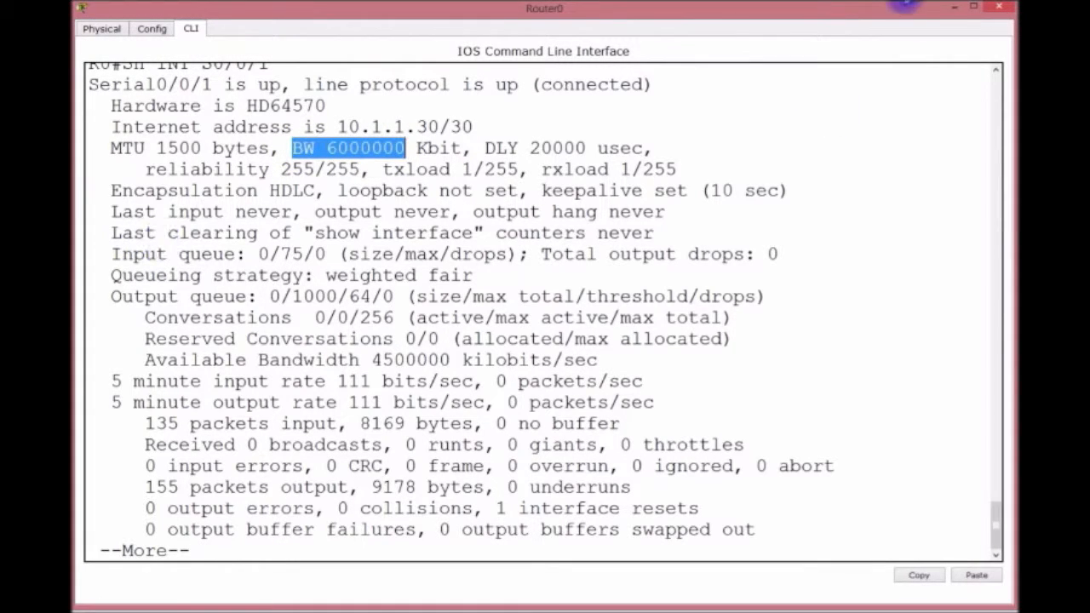
Switch from Router0 to Router3's command line and look over its displayed routing table
click(955, 7)
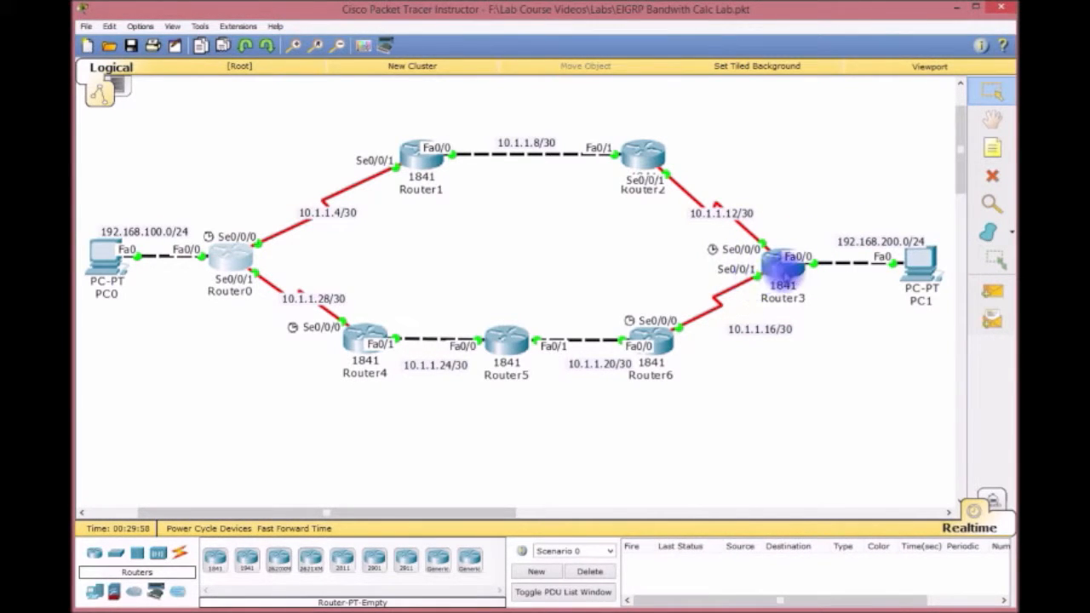
click(782, 266)
drag(407, 491, 428, 489)
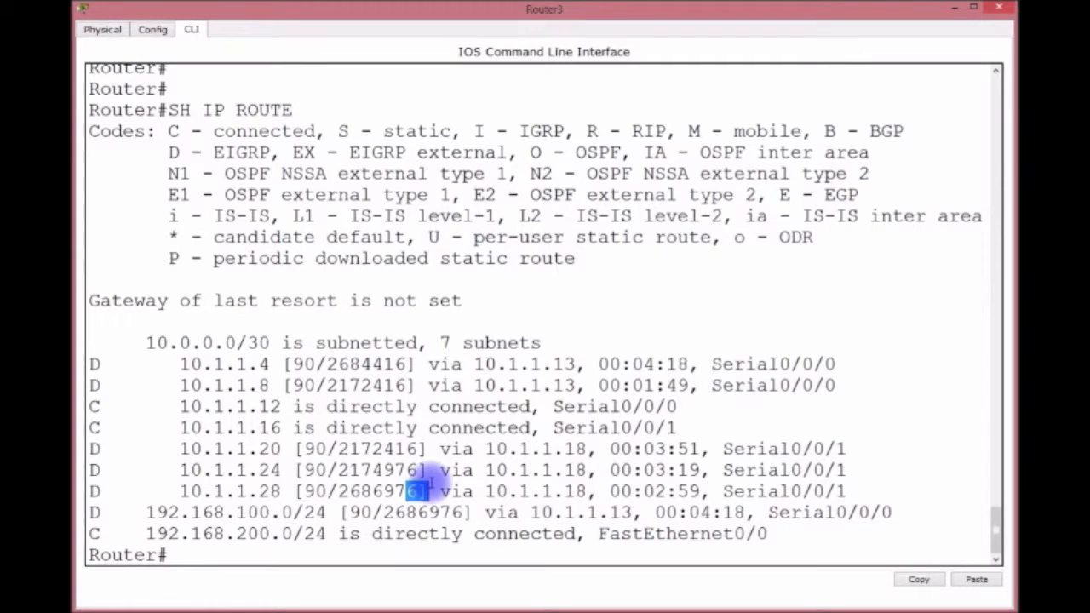
mouse_move(834, 10)
mouse_down()
mouse_move(765, 400)
mouse_move(846, 68)
mouse_move(833, 12)
mouse_up()
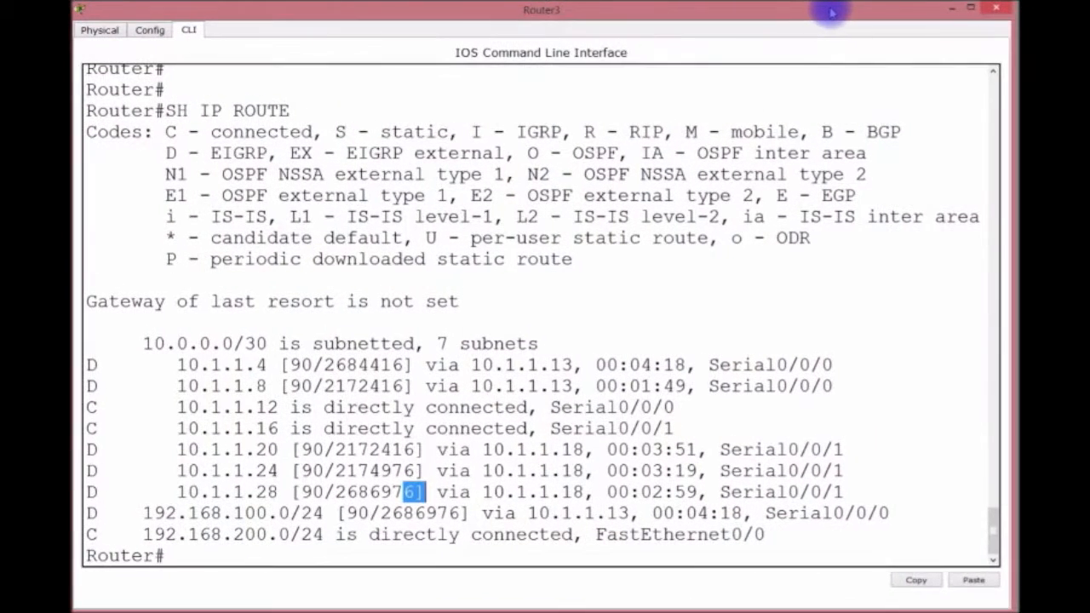
click(665, 299)
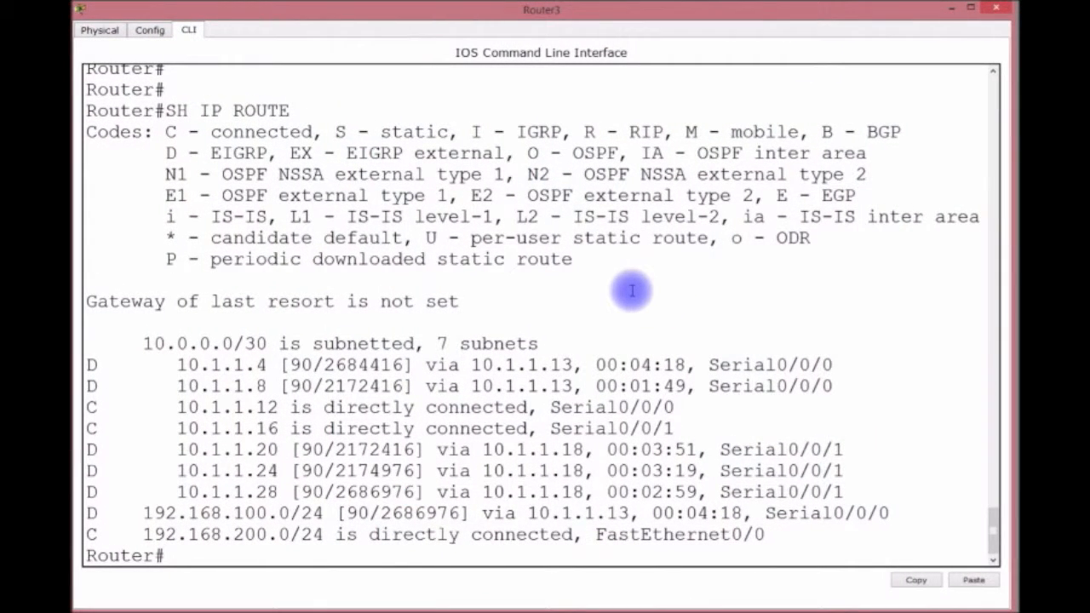
drag(592, 340, 590, 352)
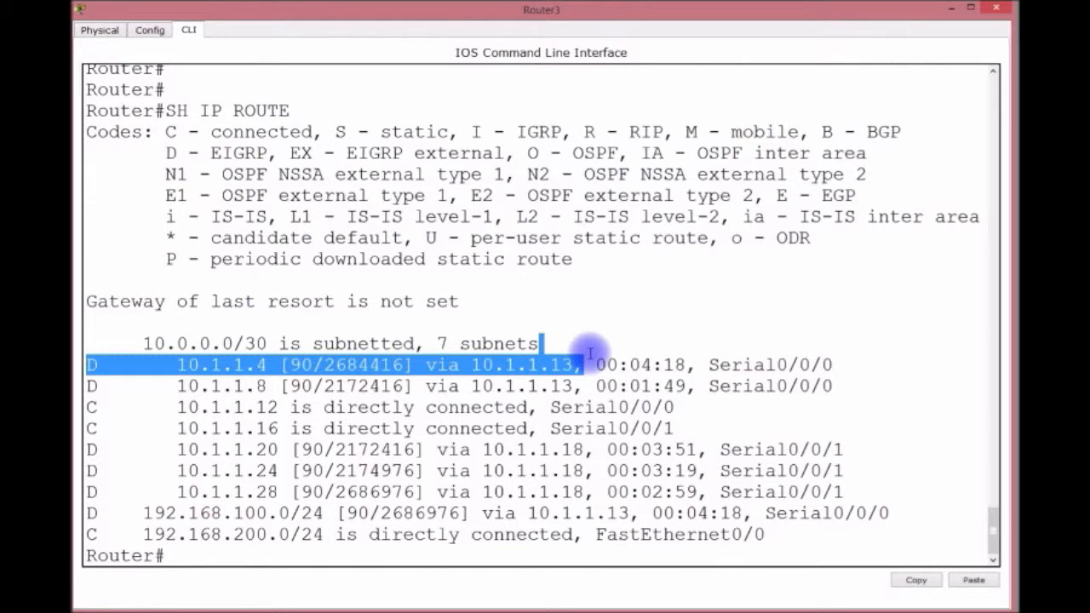
Enter configuration mode on Router3 and set the bandwidth of its Serial0/0/0 interface to 64
text(INT)
key(BackSpace)
key(BackSpace)
key(BackSpace)
text(CONFIG T)
key(Return)
text(INT S0/0/0)
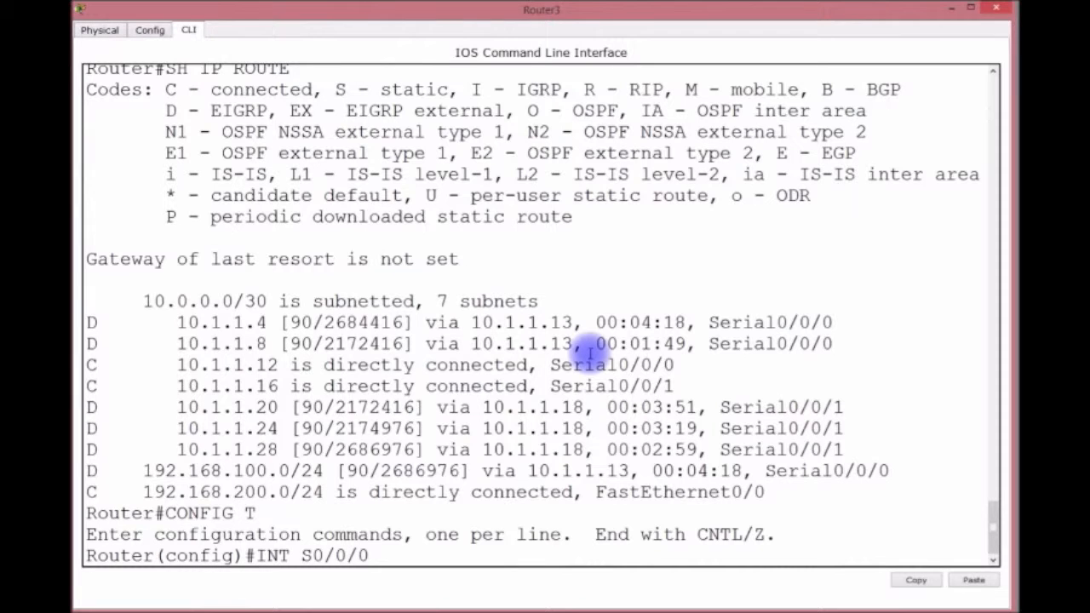
key(Return)
text(BA)
key(Tab)
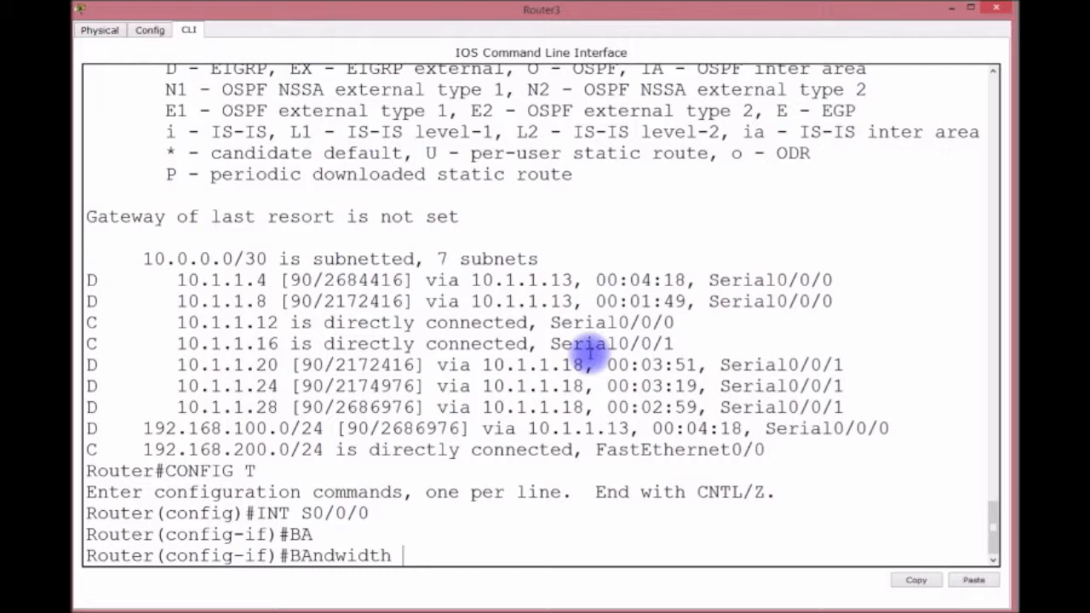
text(64)
key(Return)
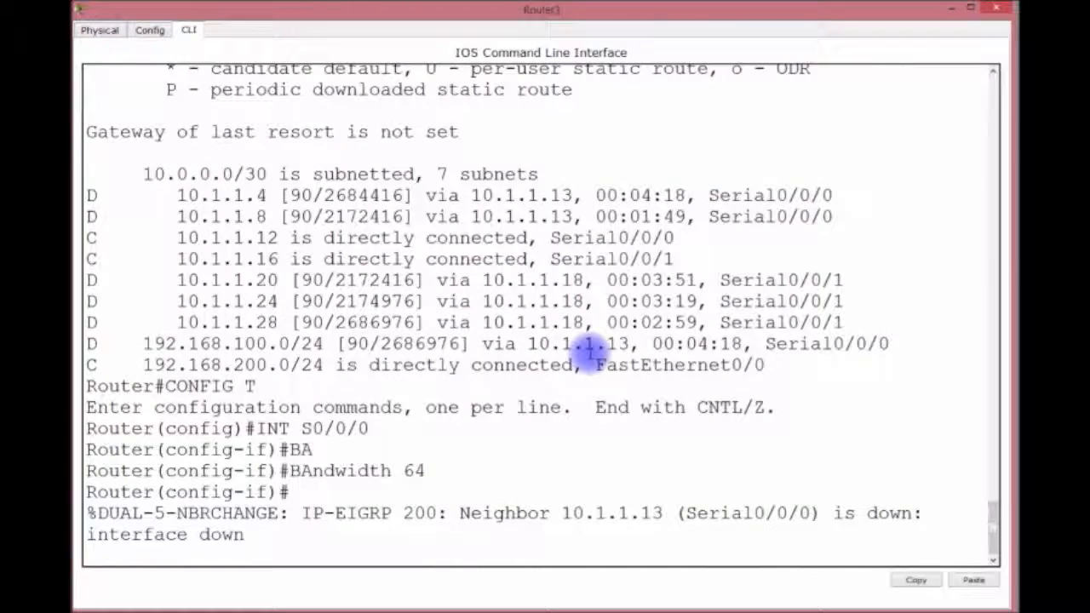
Set the bandwidth of Router3's Serial0/0/1 interface to 6000000
key(Return)
key(Up)
key(Up)
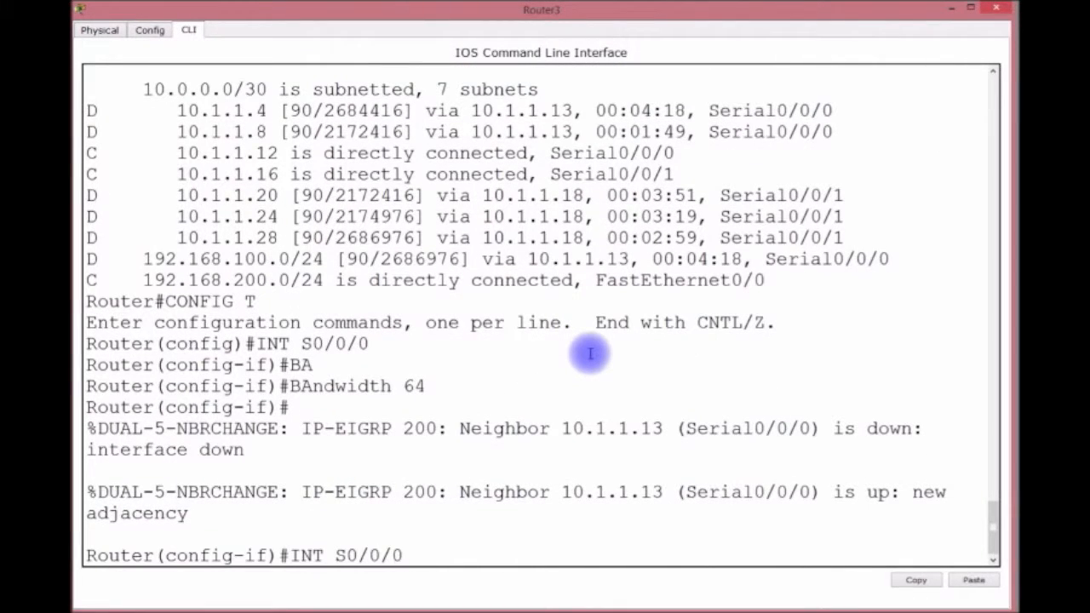
key(BackSpace)
text(1)
key(Return)
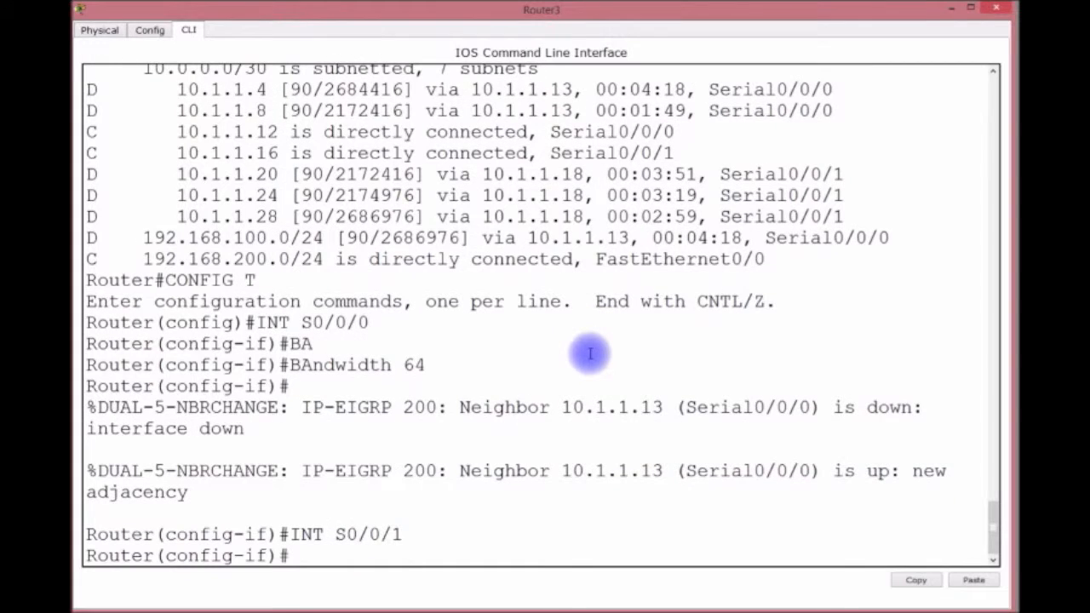
key(Up)
key(Up)
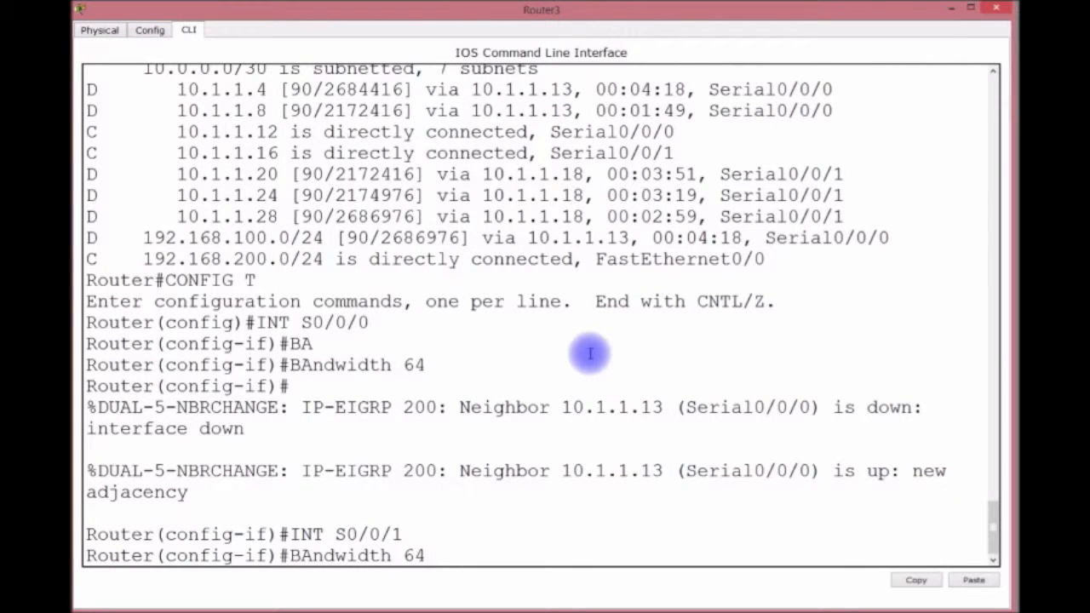
key(BackSpace)
text(000000)
key(Return)
Save Router3's running configuration and display its brief IP interface summary without leaving interface configuration mode
text(DO WR)
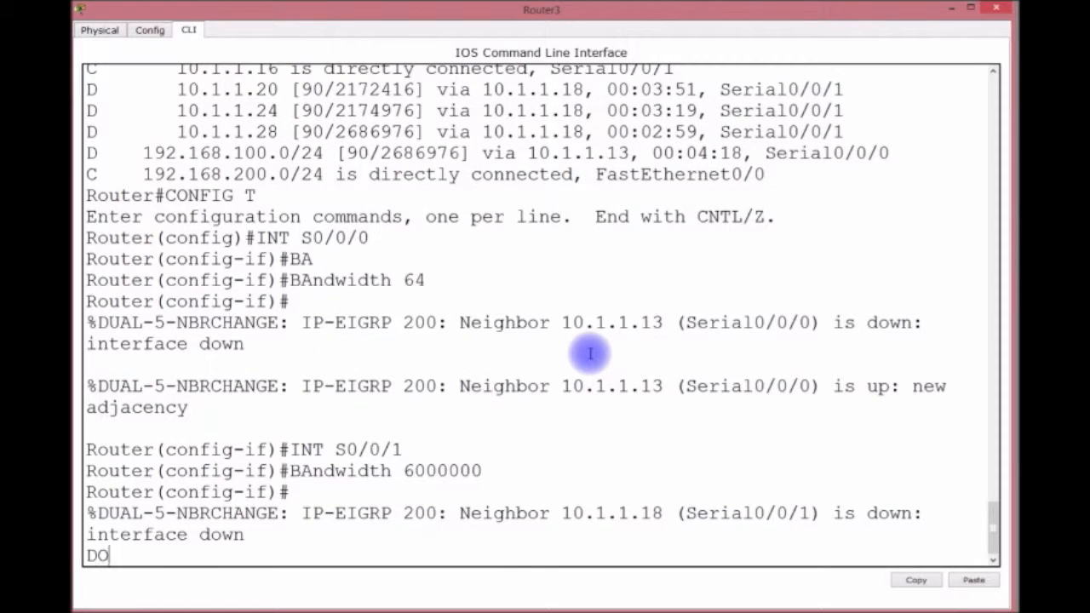
key(Return)
text(DO SH)
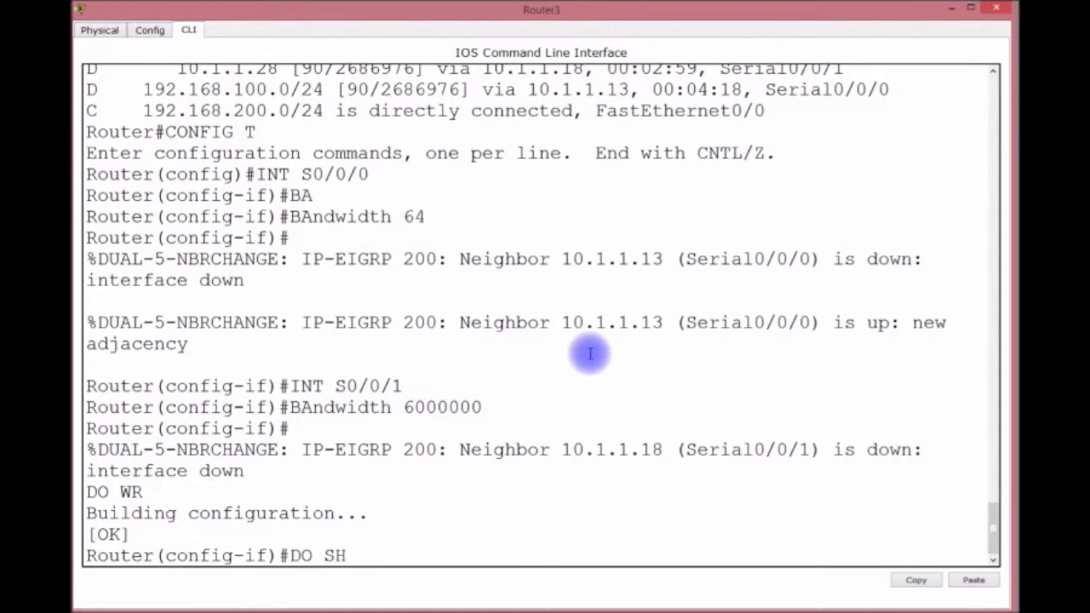
text( IP INT BR)
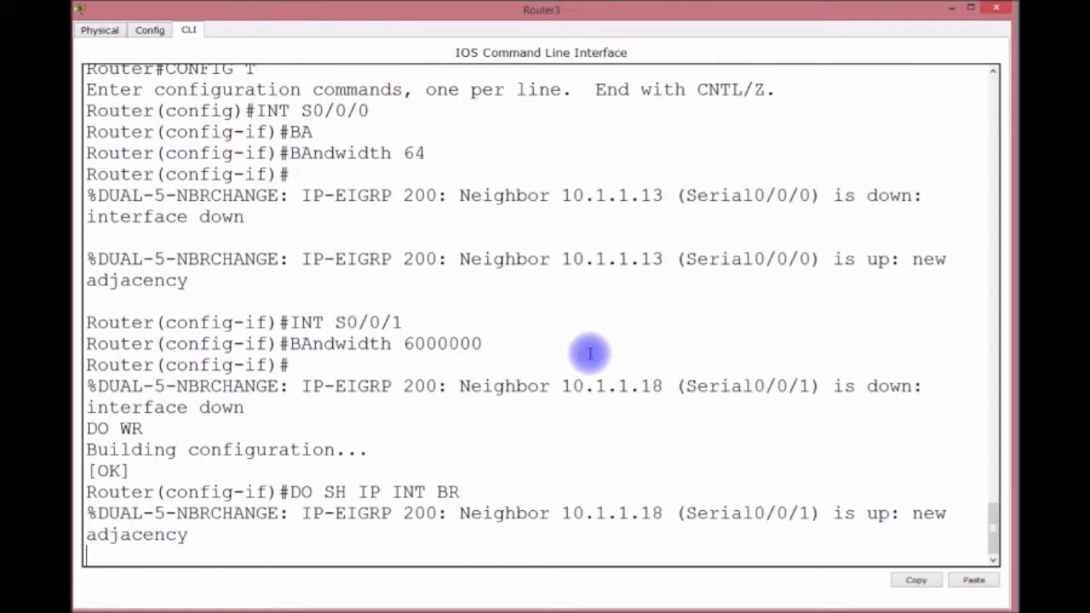
text(IEF)
key(Return)
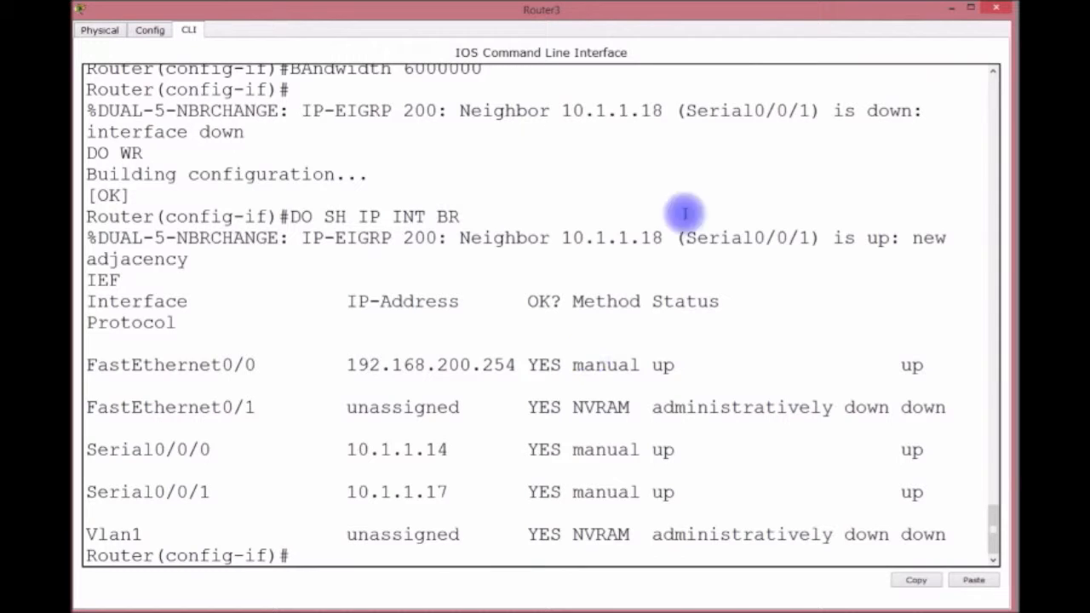
Switch to Router0's command line, display its routing table and check the next hop for 192.168.200.0/24
click(951, 9)
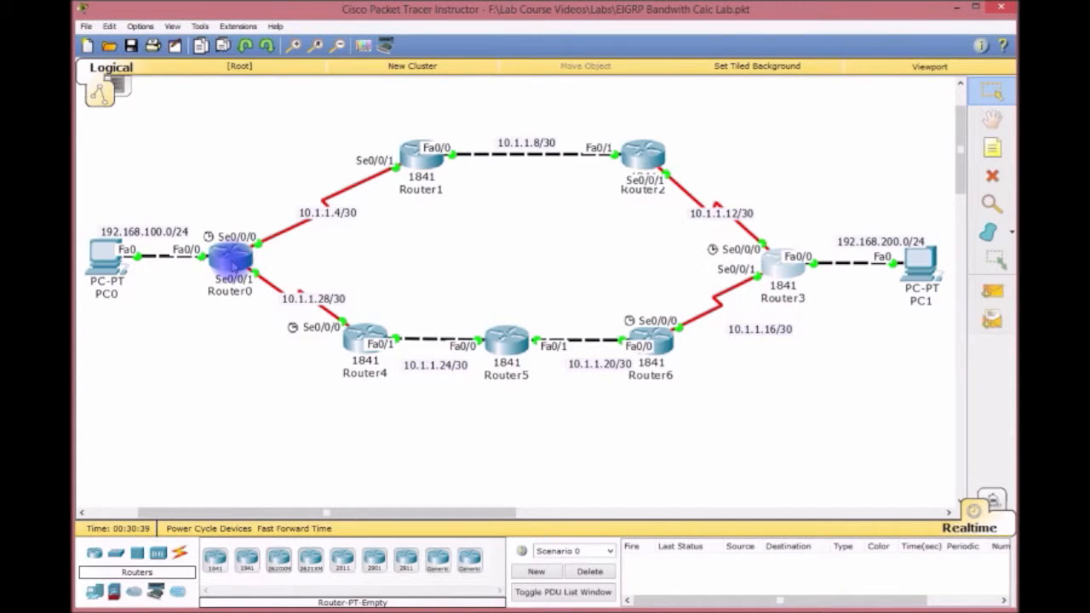
click(231, 257)
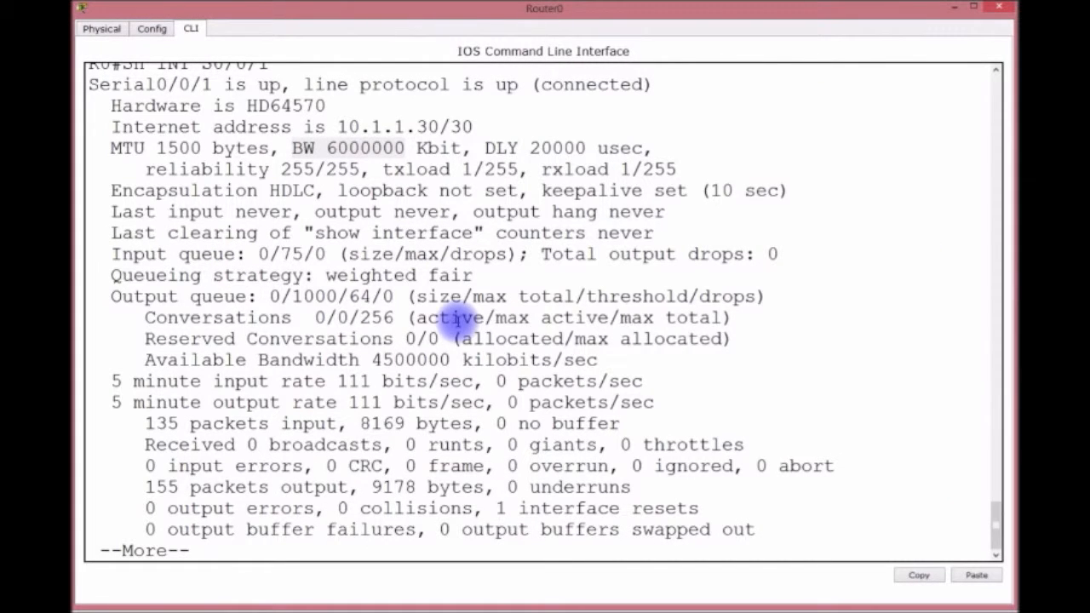
click(436, 253)
key(Return)
key(Return)
key(Return)
key(Return)
text(SH )
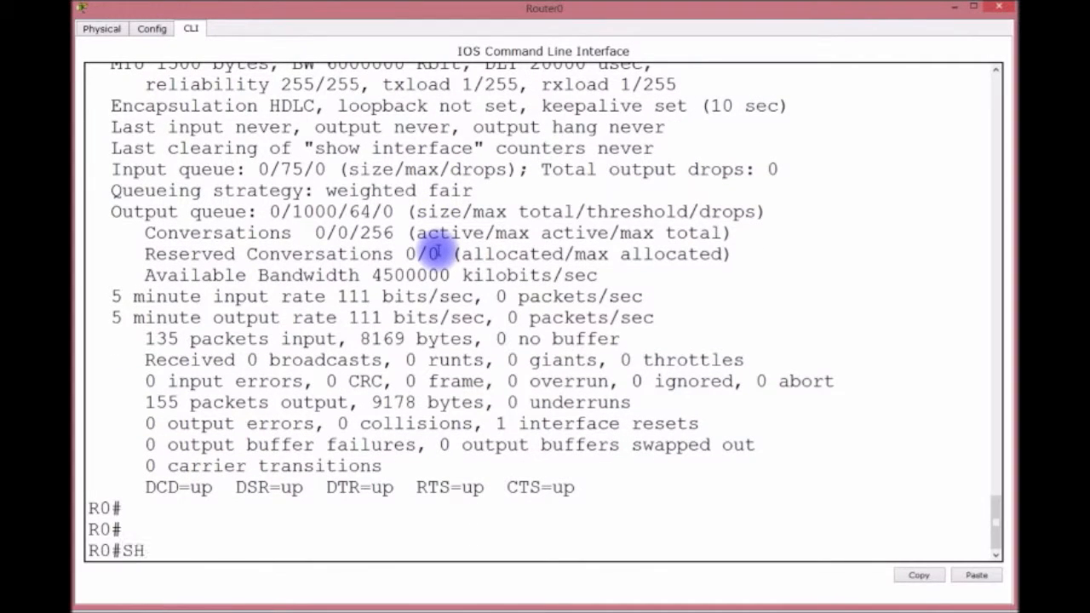
text(IP ROUTE)
key(Return)
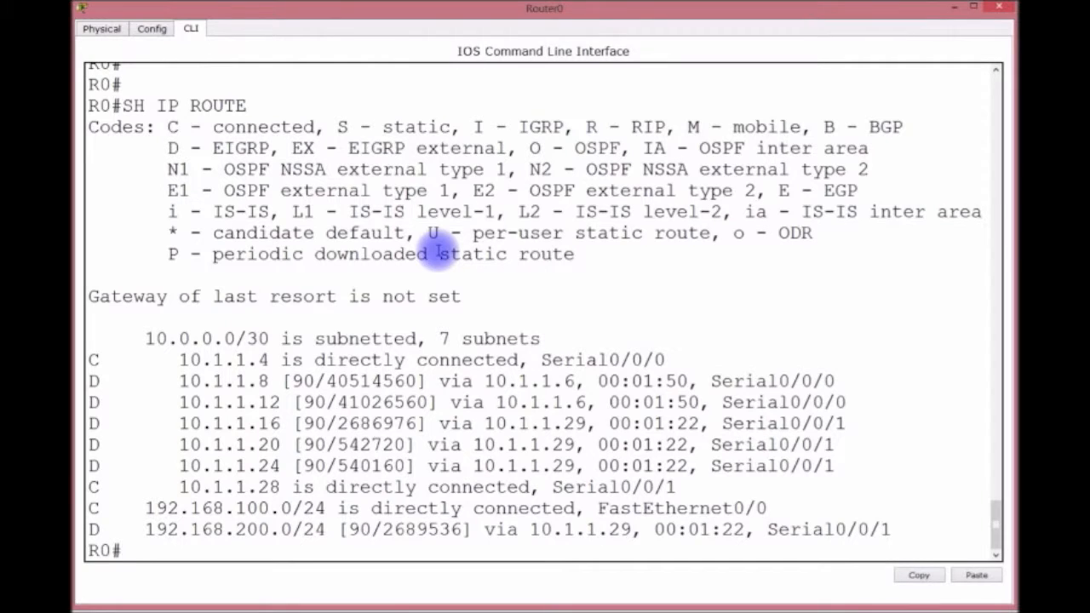
drag(631, 530, 611, 530)
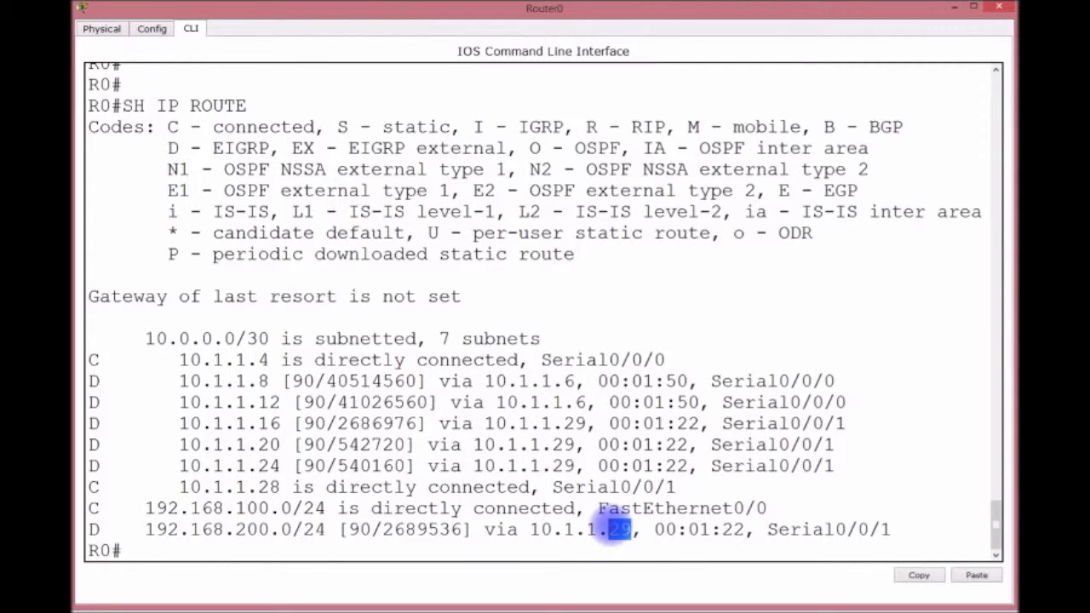
Display the full EIGRP topology table on Router0 and compare the metrics of the two paths to 192.168.200.0/24
text(SH IP EI)
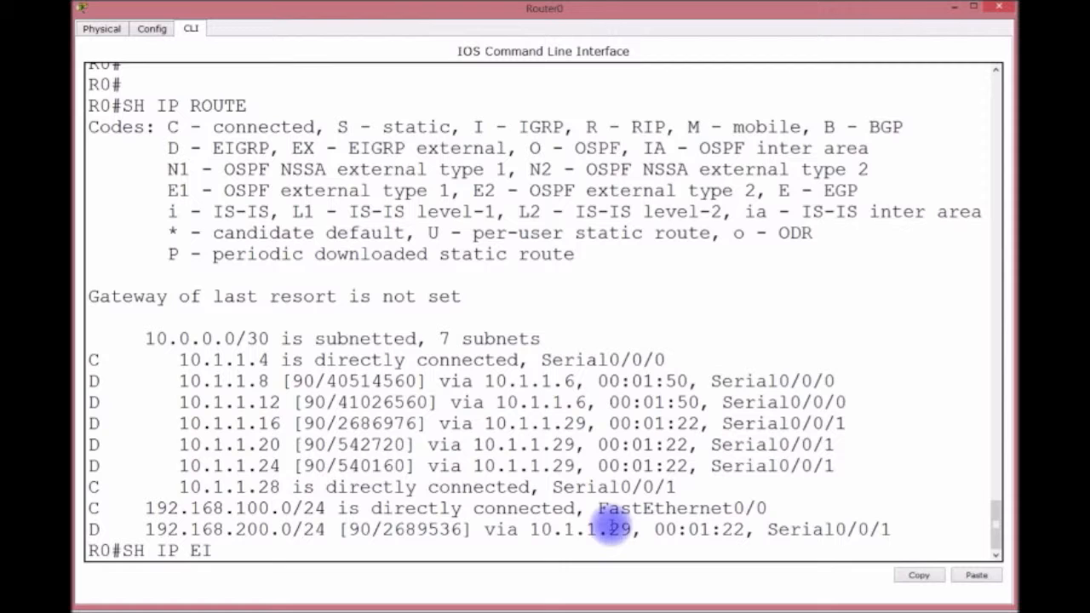
text(GRP TOPOLOGY)
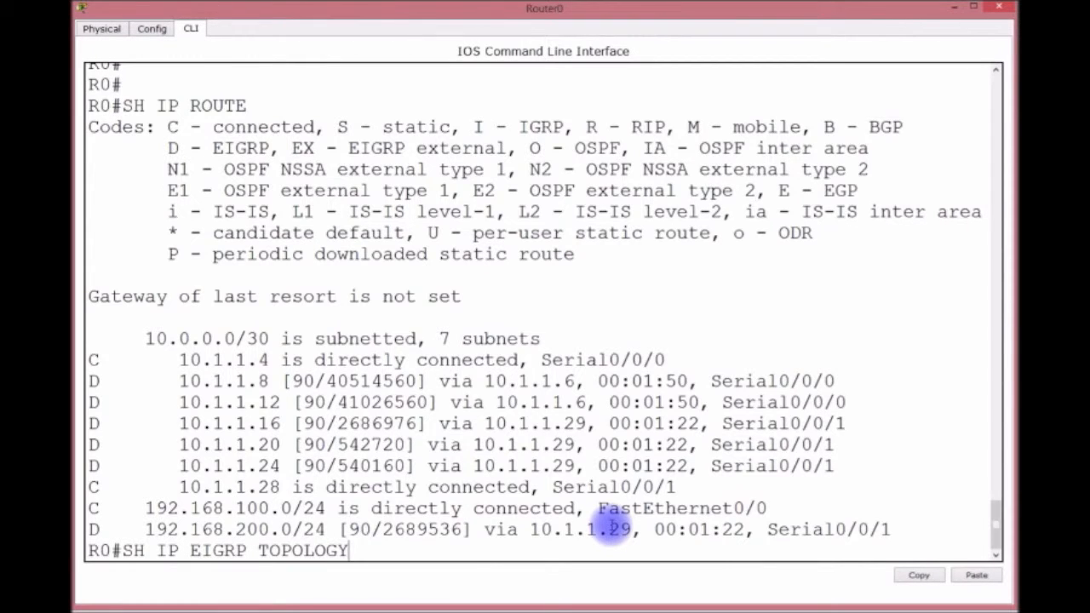
key(Return)
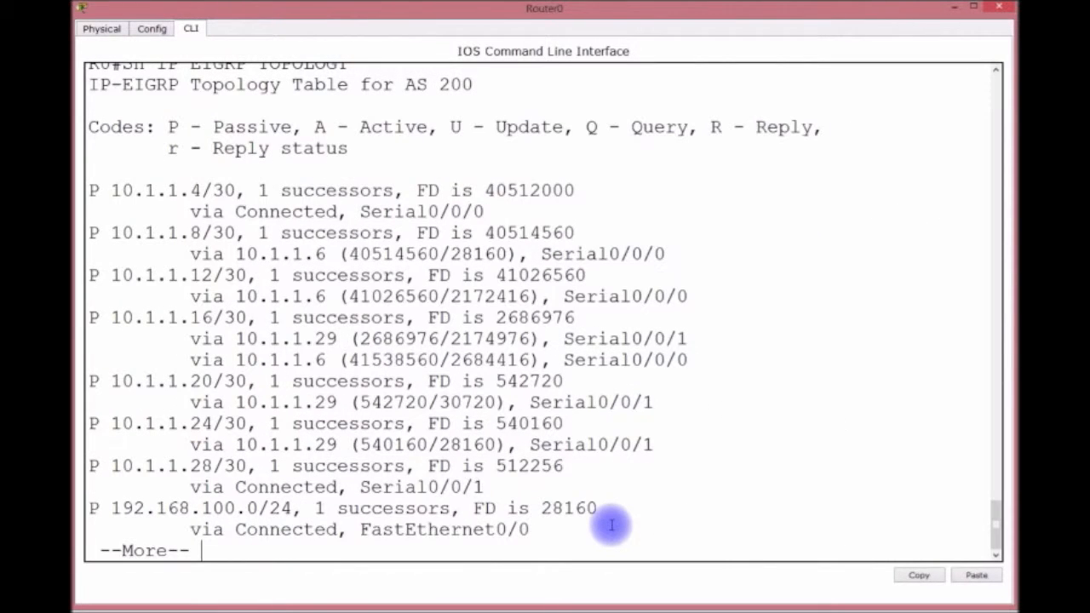
key(Return)
key(Return)
key(Return)
key(Return)
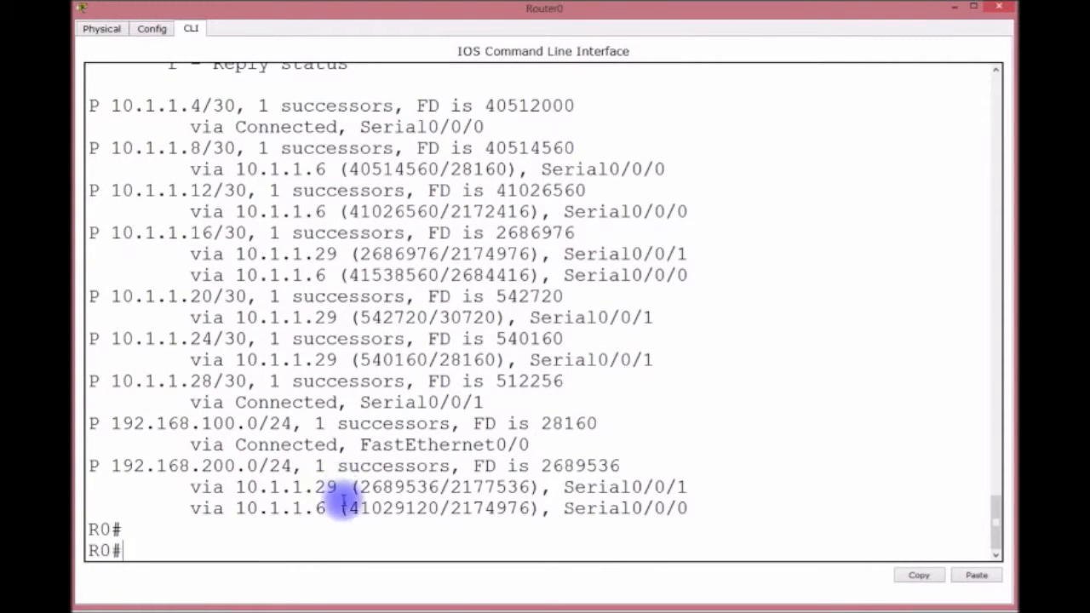
drag(313, 509, 358, 488)
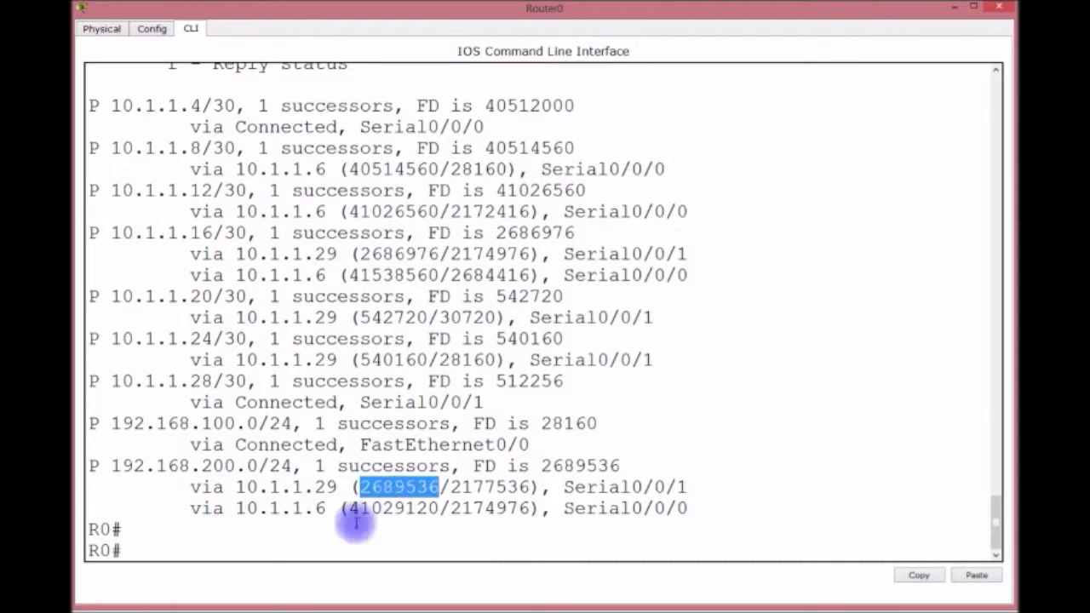
drag(347, 508, 442, 507)
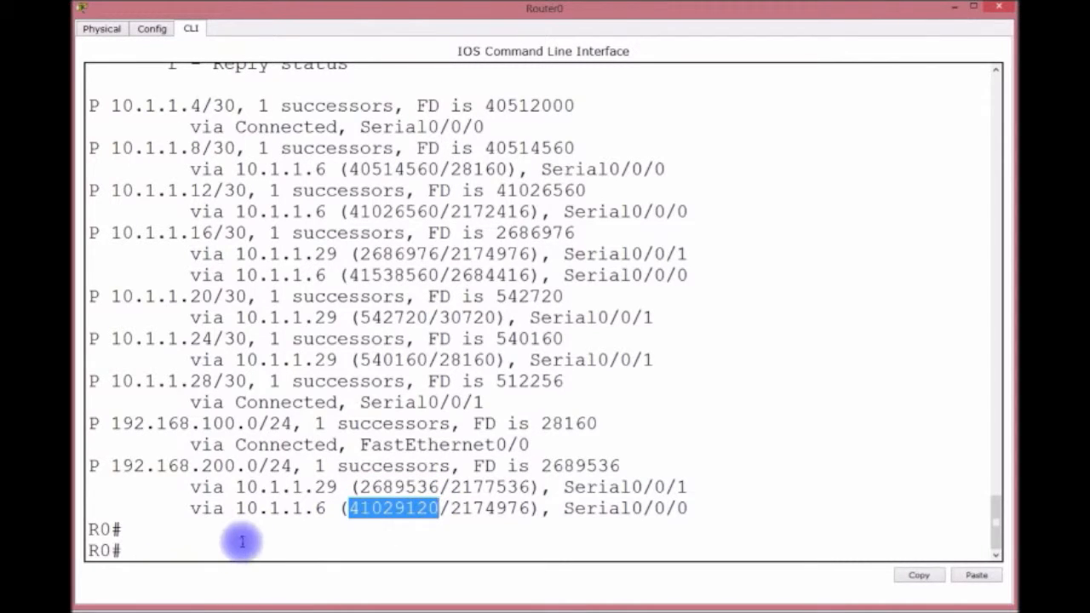
Switch to Router3's command line, leave configuration mode and display its IP routing table
click(951, 7)
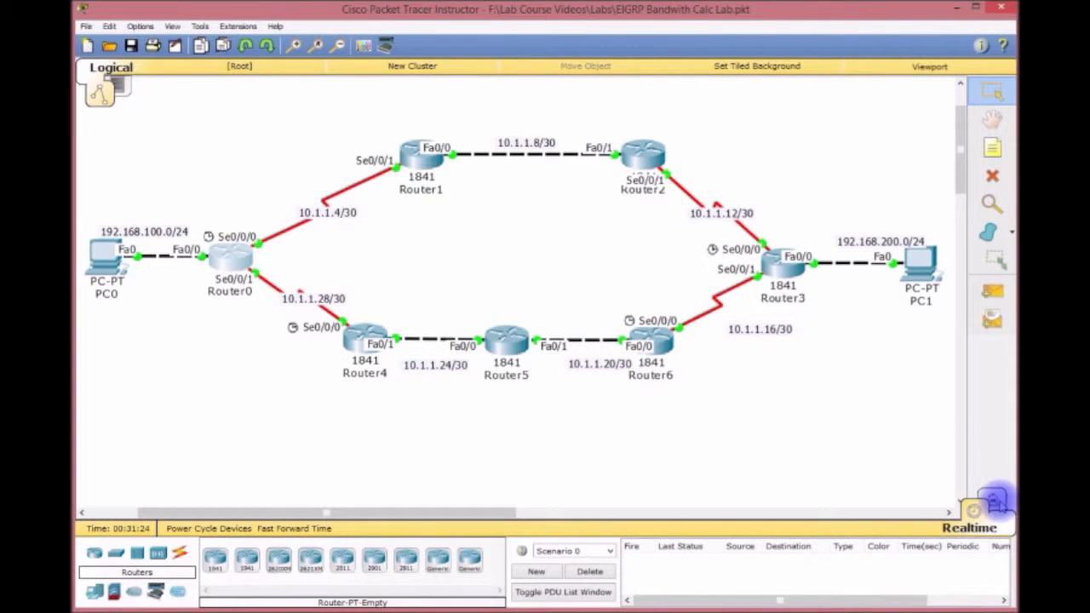
click(786, 264)
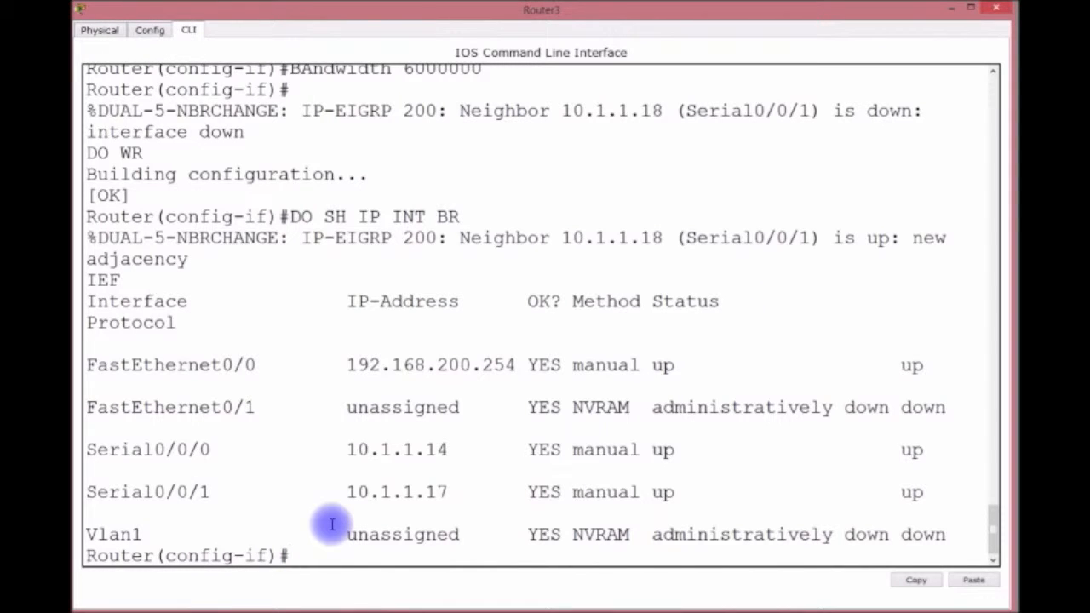
text(EXIT)
key(Return)
text(EXIT)
key(Return)
key(Return)
key(Return)
key(Return)
text(SH IP ROUTE)
key(Return)
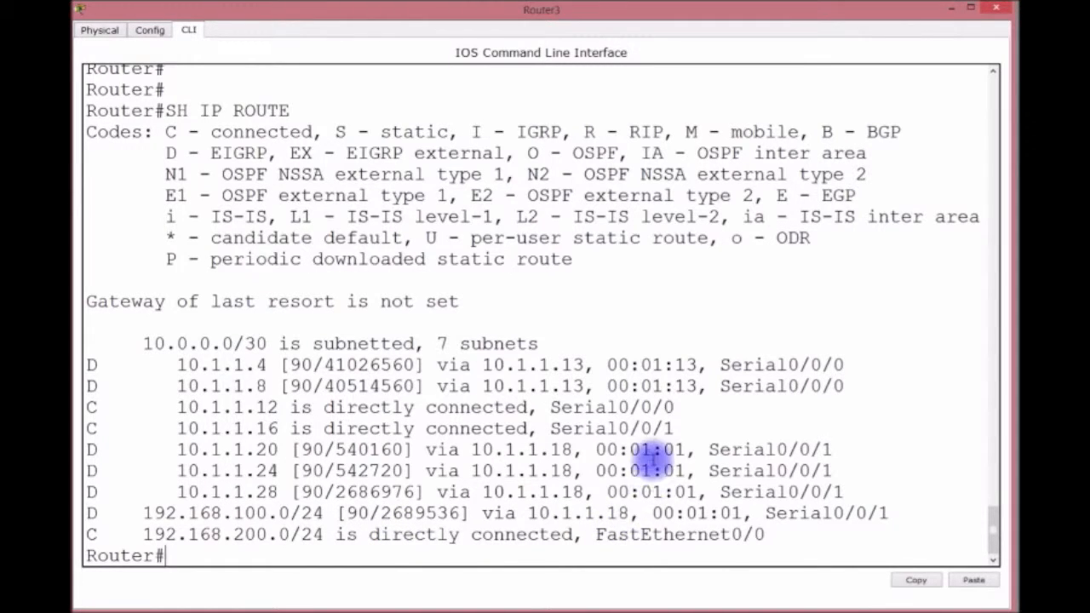
Display the full EIGRP topology table on Router3 and examine the path metrics to 192.168.100.0/24
text(SH)
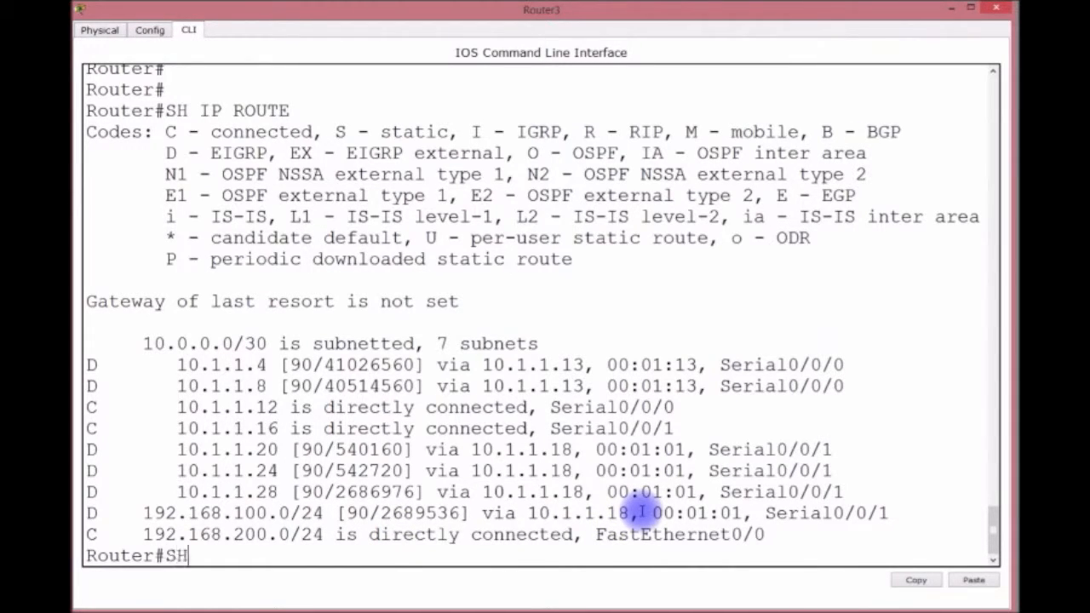
text( IP EIGR)
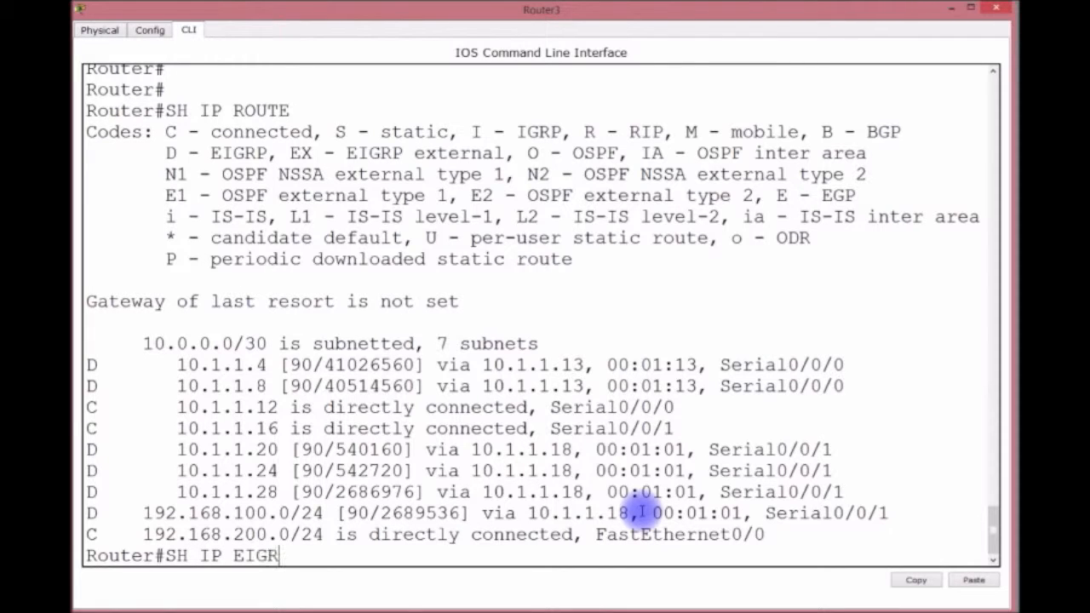
text(P TOPOLOGY)
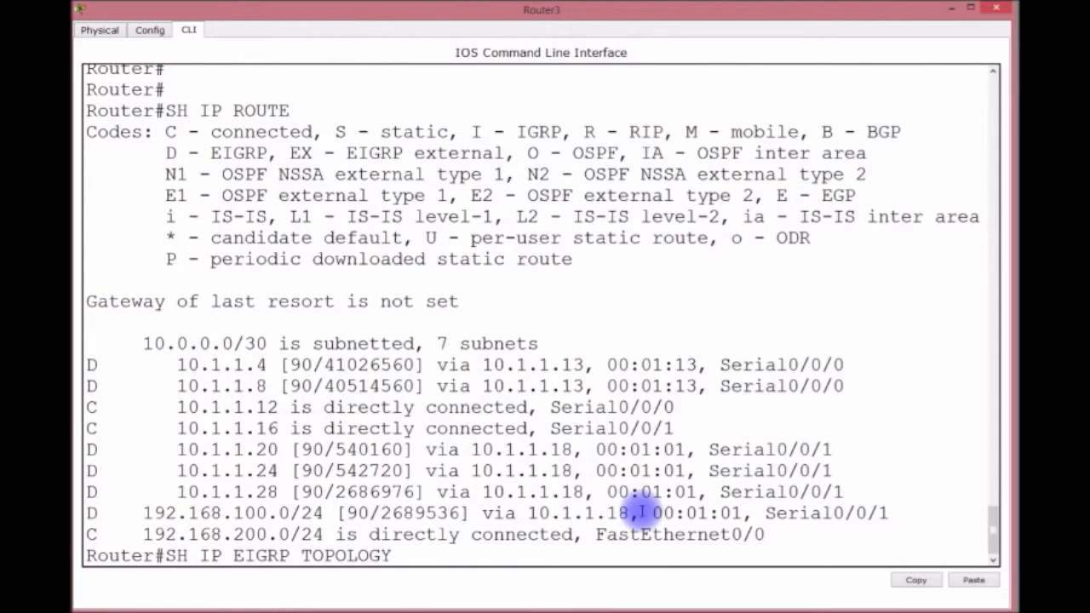
key(Return)
key(space)
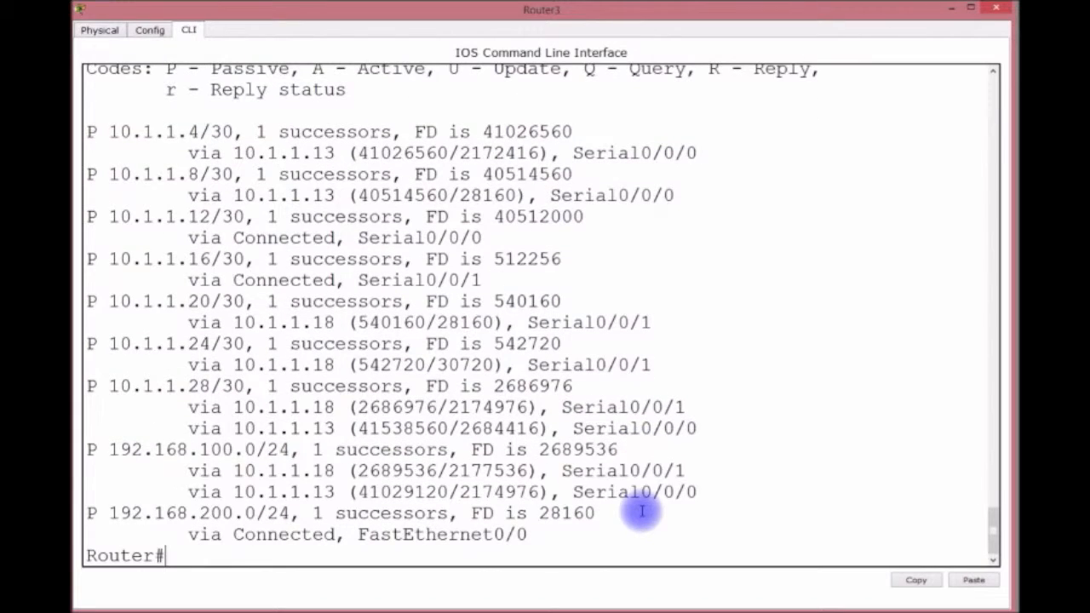
key(Return)
drag(189, 449, 437, 471)
drag(357, 450, 445, 448)
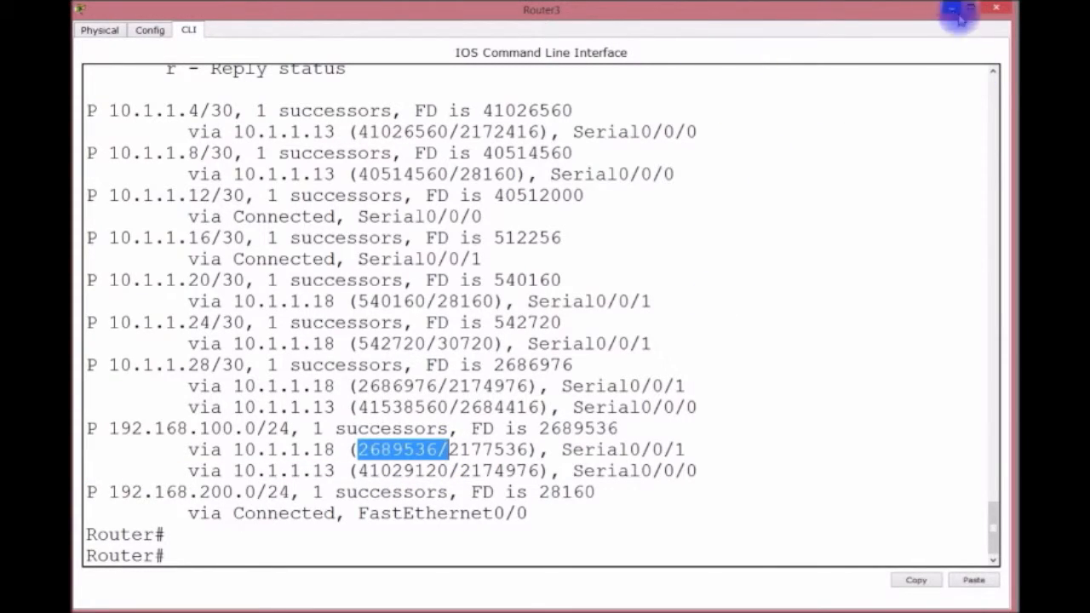
Close Router3's window, switch to Simulation mode and add a simple PDU from PC0 to PC1
click(996, 9)
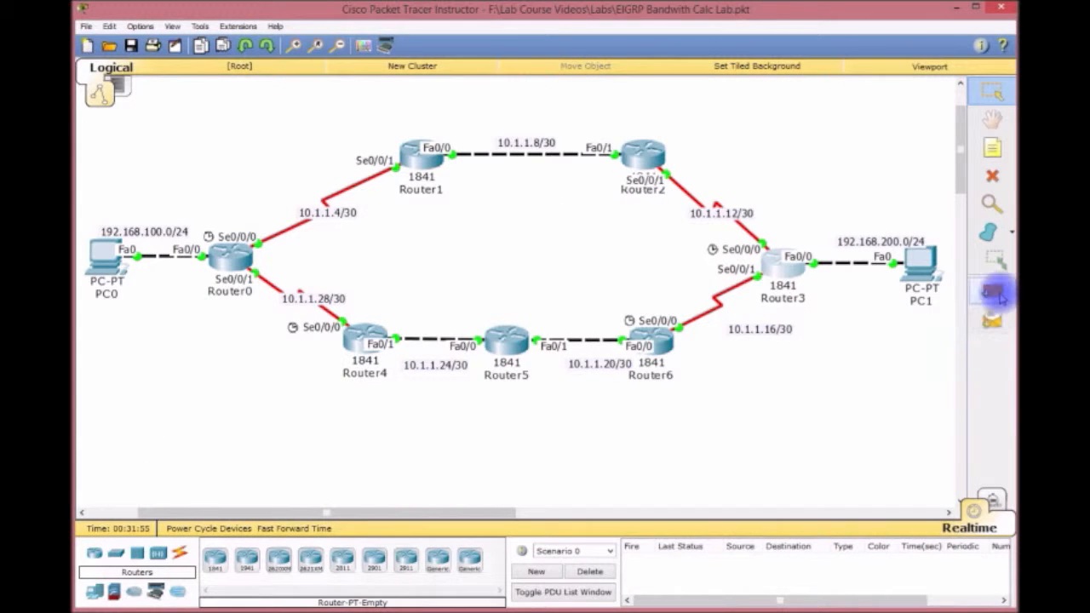
click(988, 501)
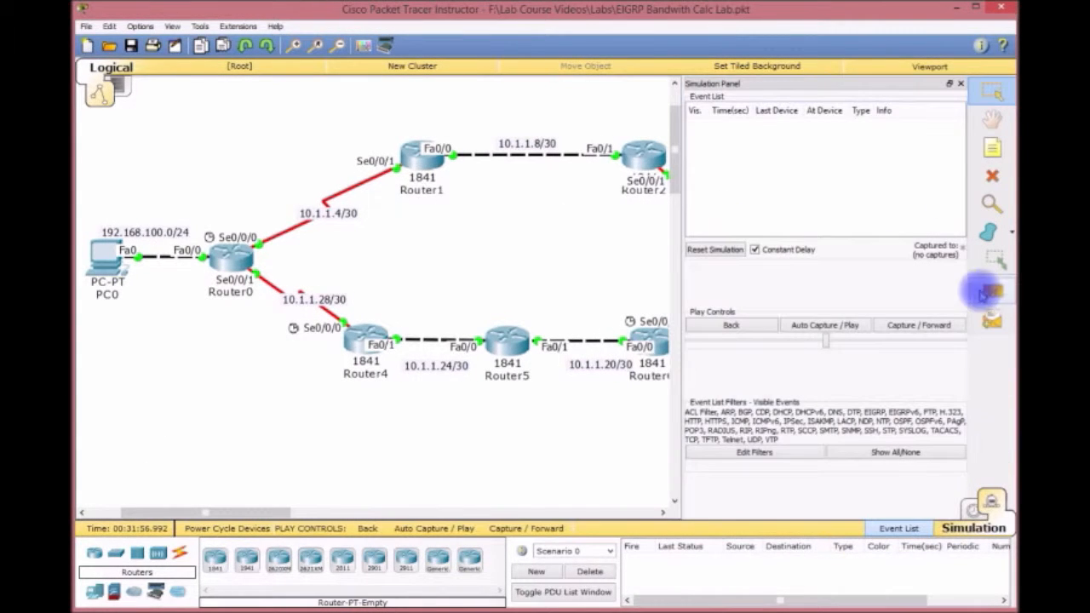
click(993, 291)
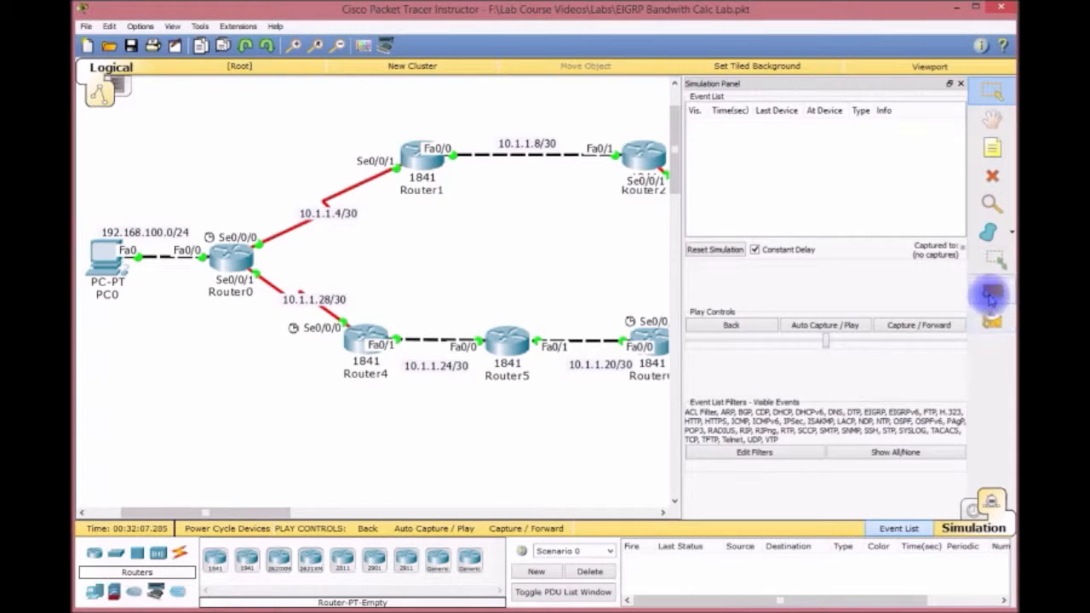
click(105, 253)
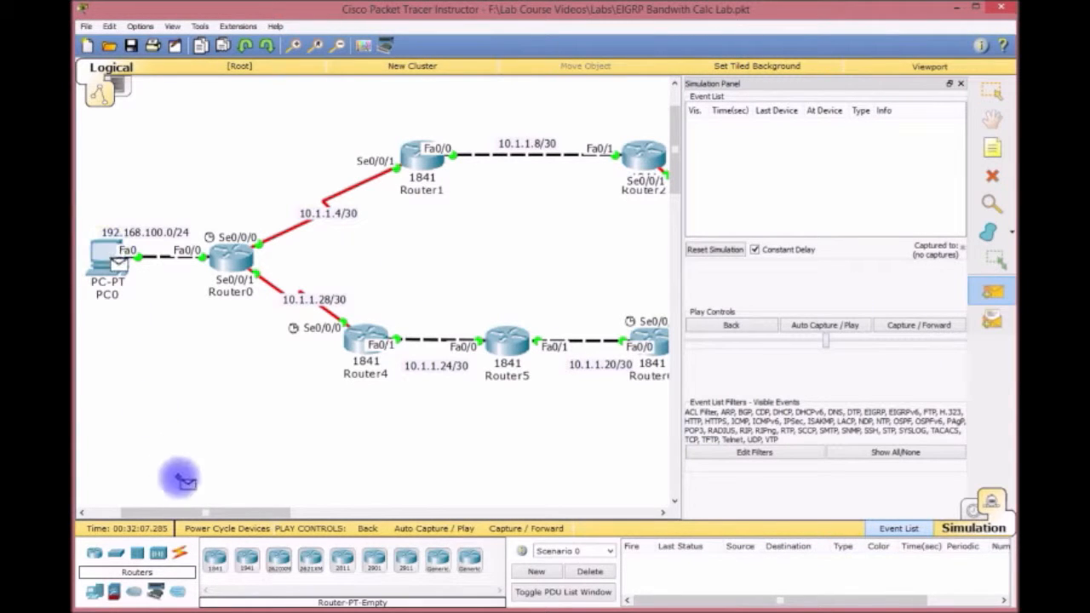
drag(211, 512, 349, 512)
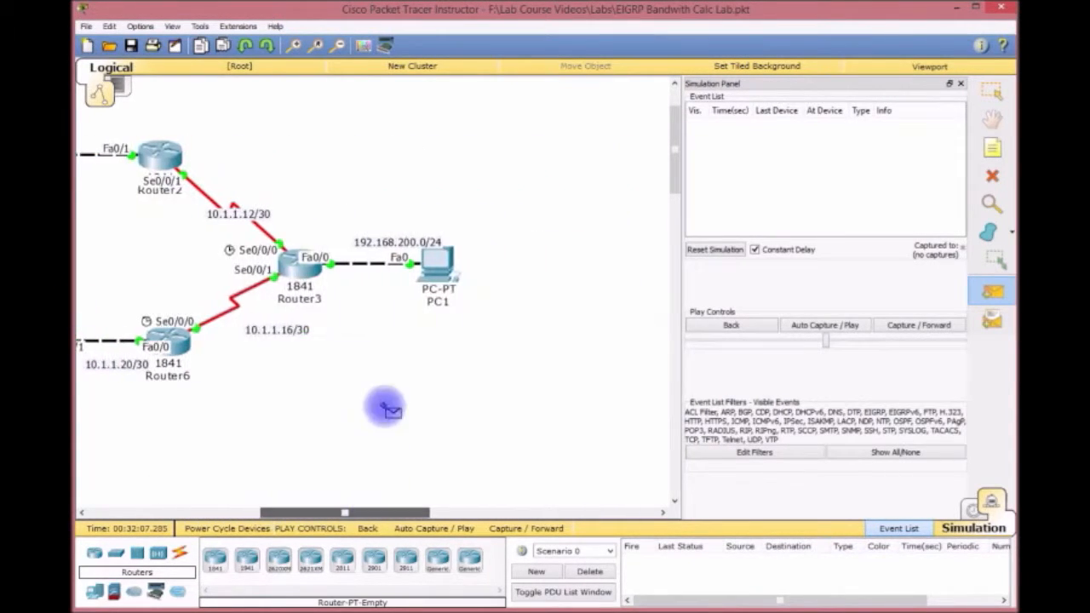
click(440, 270)
drag(406, 511, 286, 508)
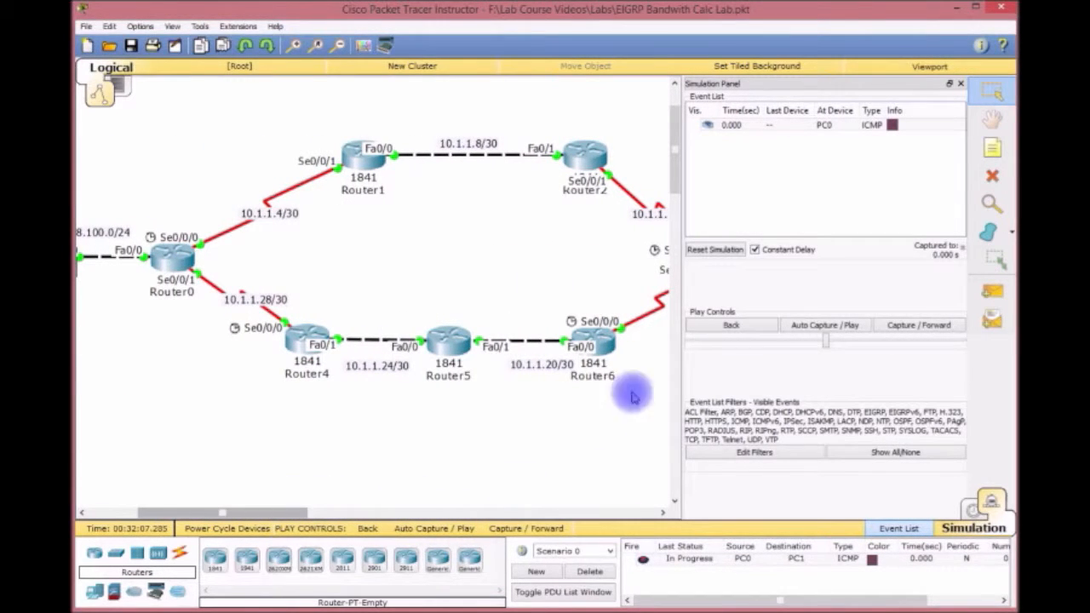
Run the simulation with automatic capture and follow the ICMP packet's path between PC0 and PC1
click(816, 329)
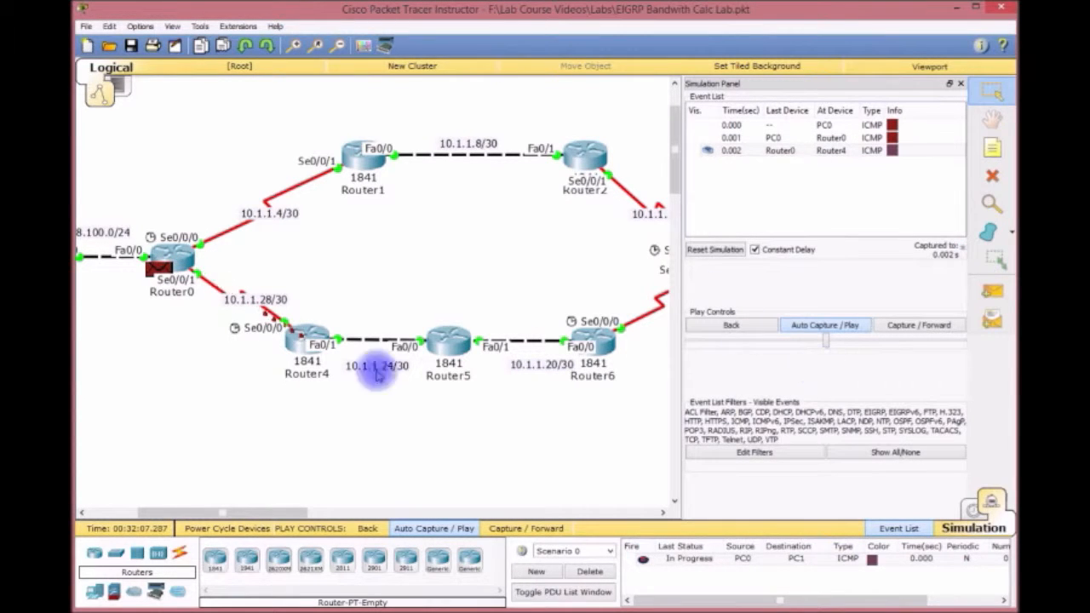
drag(280, 514, 348, 514)
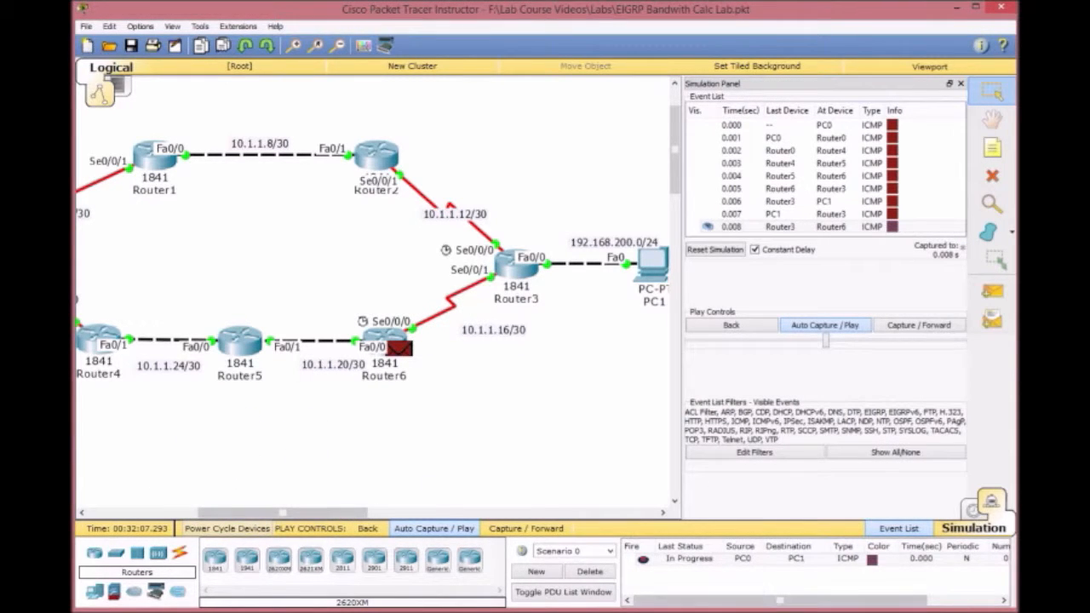
Return to Realtime mode and delete Scenario 0 with its PC0-to-PC1 packet
click(971, 509)
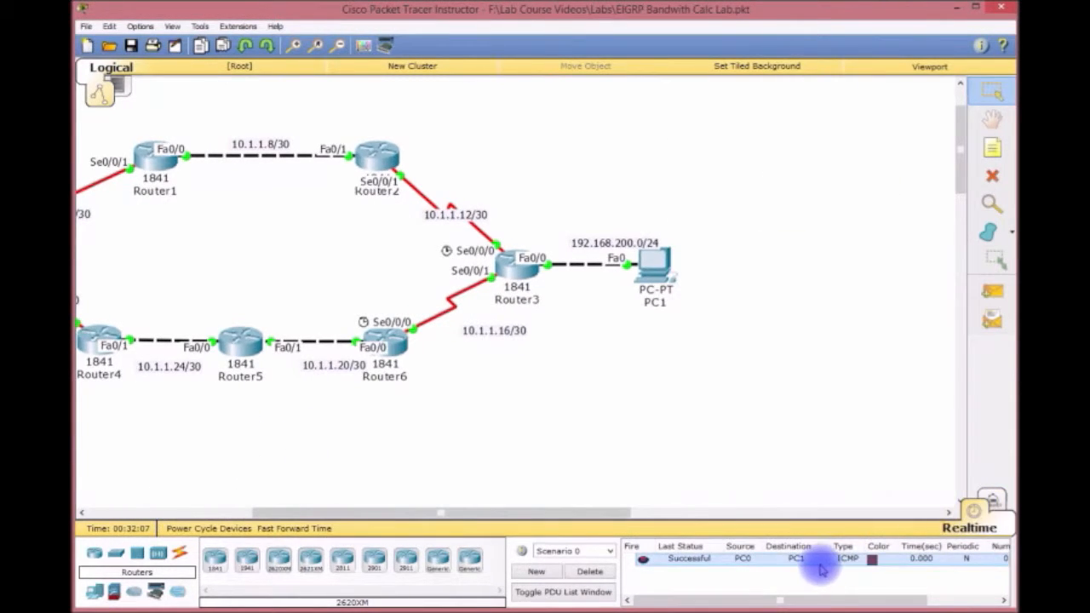
click(587, 572)
drag(591, 512, 483, 512)
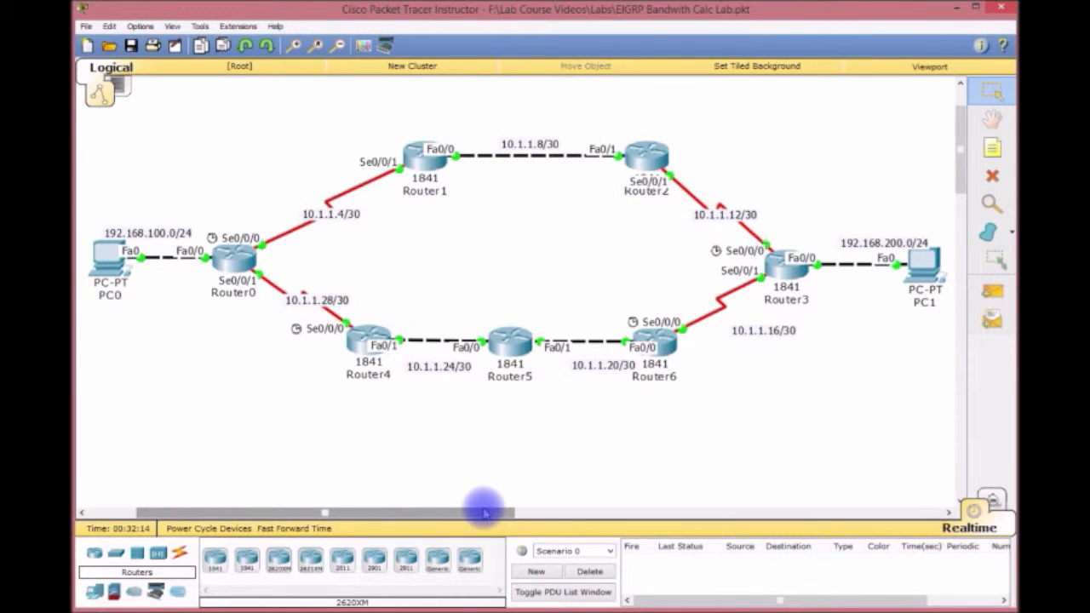